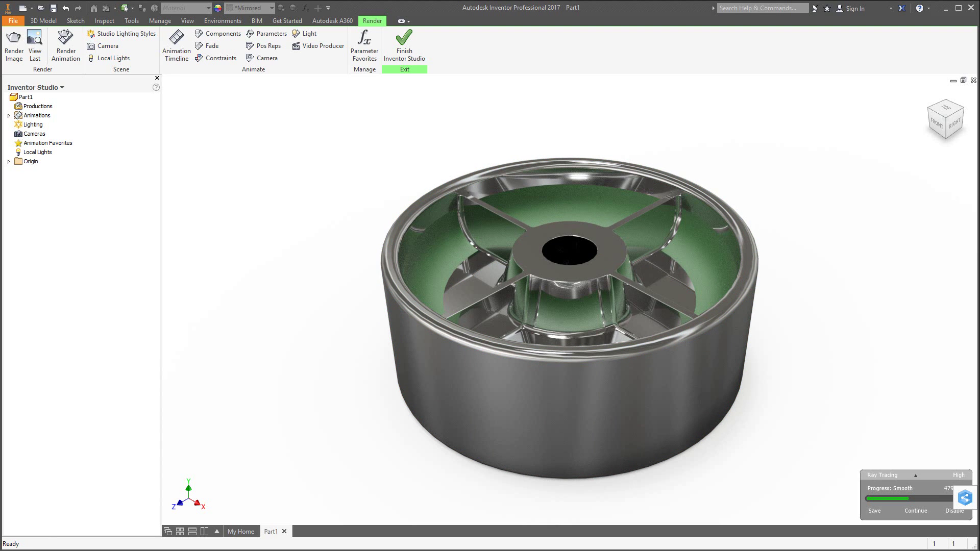
Switch to the web browser, open the Autodesk Inventor training manual, and browse to Exercise 2 on revolved features.
key(alt+Tab)
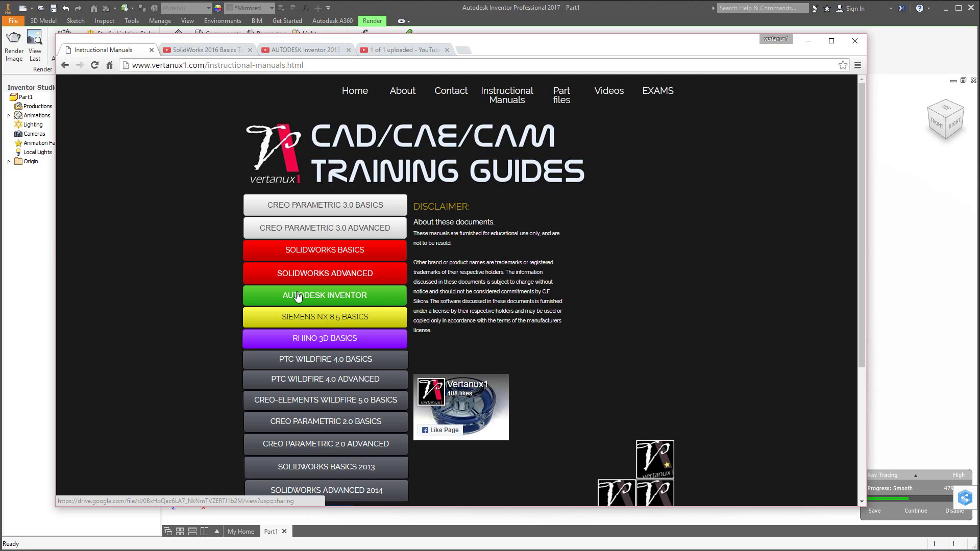
click(332, 299)
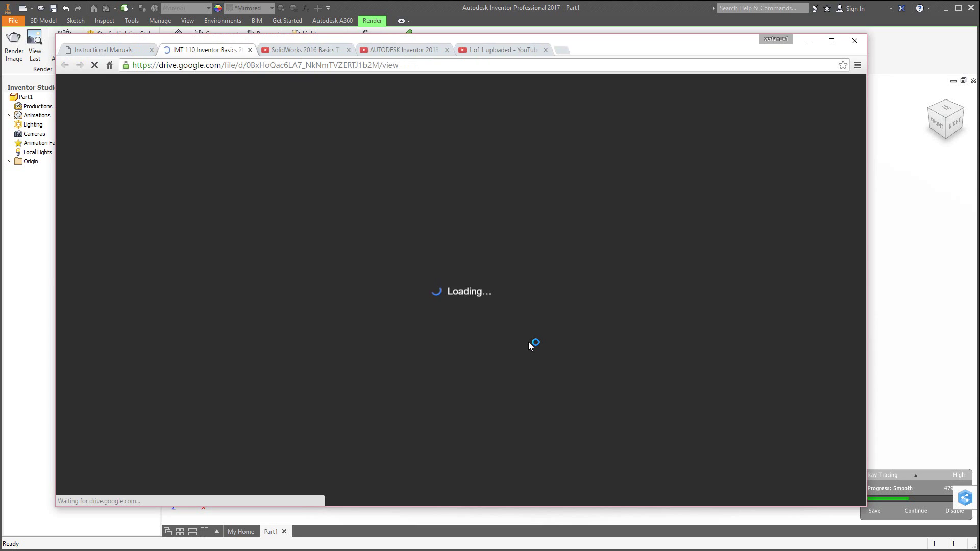
scroll(532, 334, down, 15)
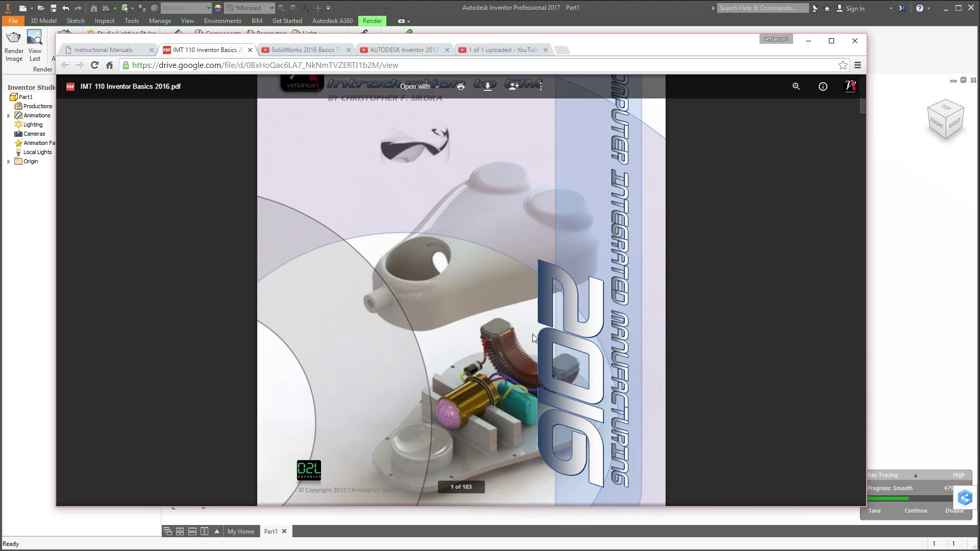
scroll(531, 333, down, 15)
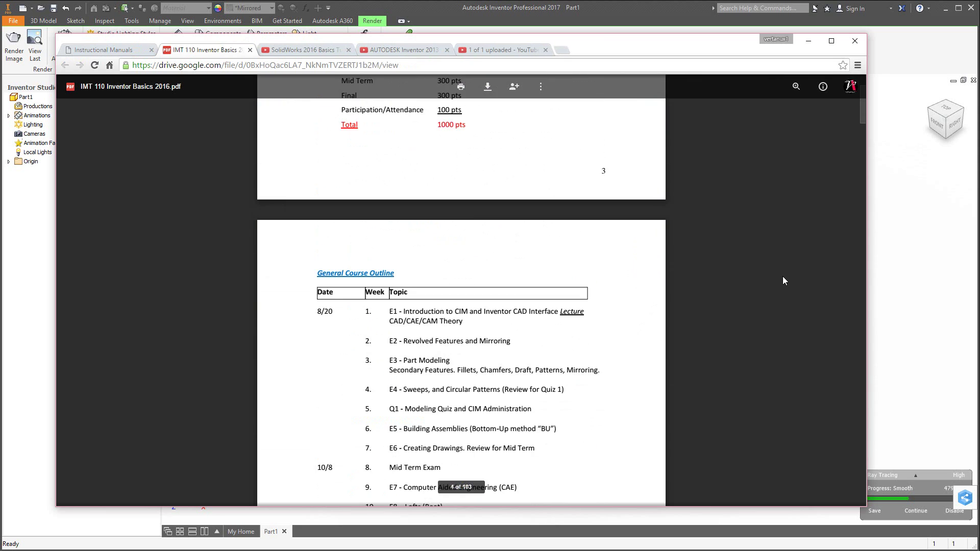
drag(861, 114, 857, 155)
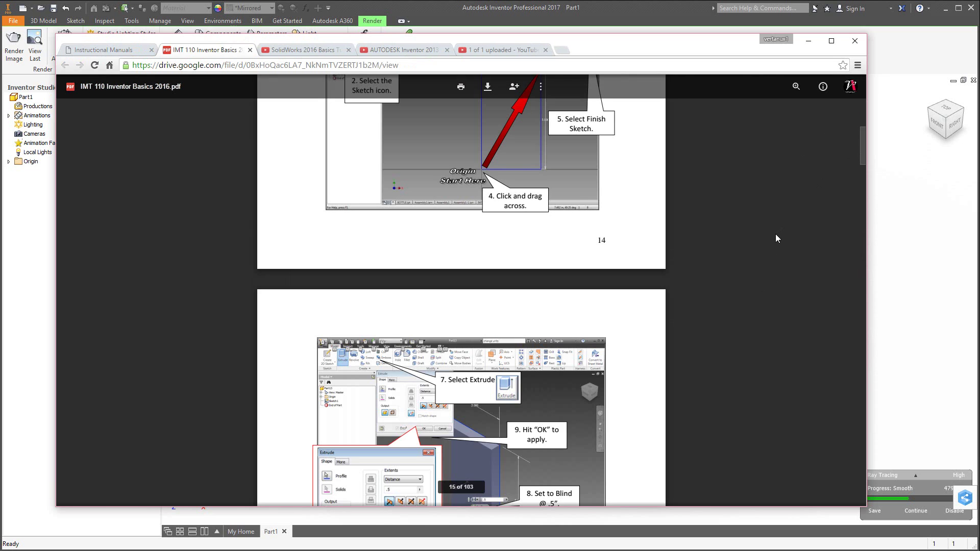
scroll(776, 234, down, 5)
scroll(774, 234, down, 15)
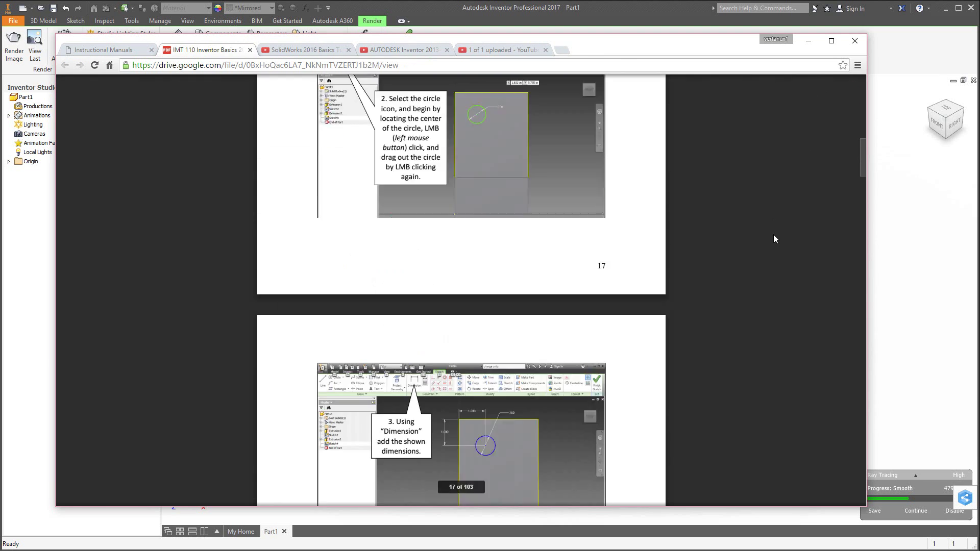
scroll(771, 238, down, 15)
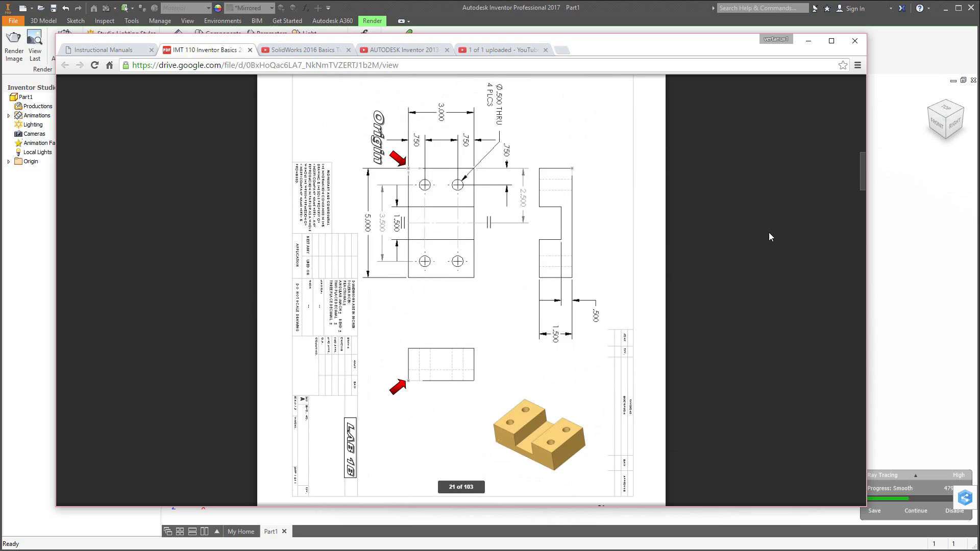
scroll(768, 236, up, 2)
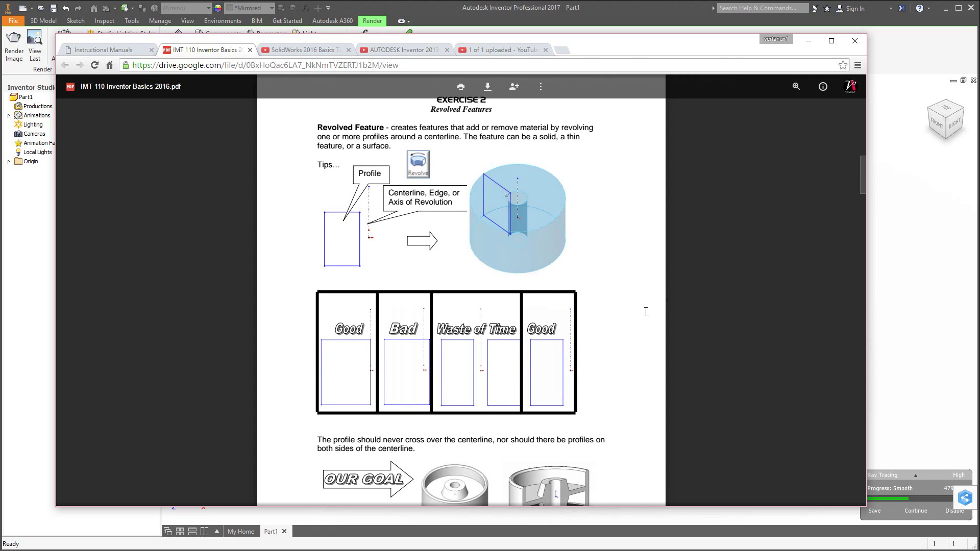
Examine the goal images and first instruction of Exercise 2, and return to Autodesk Inventor.
scroll(600, 307, down, 3)
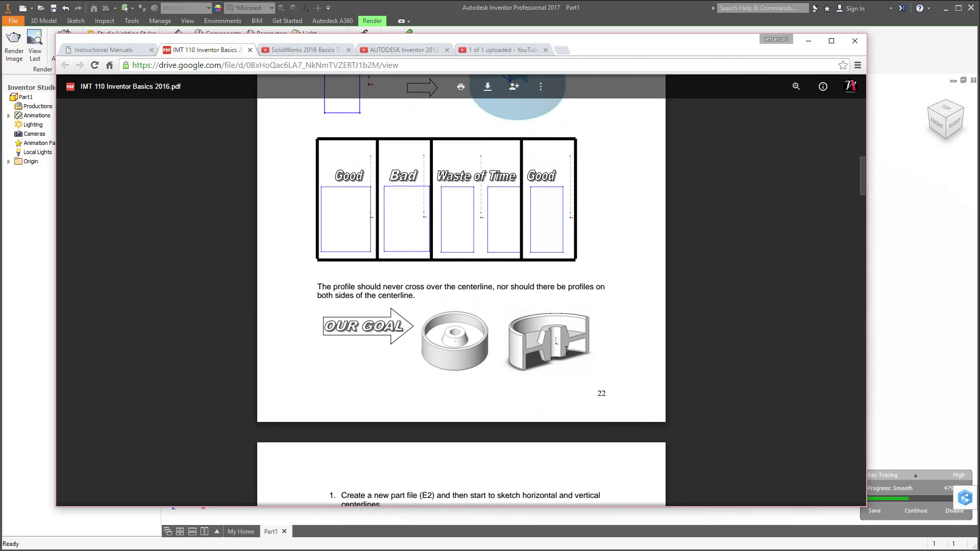
scroll(542, 391, down, 4)
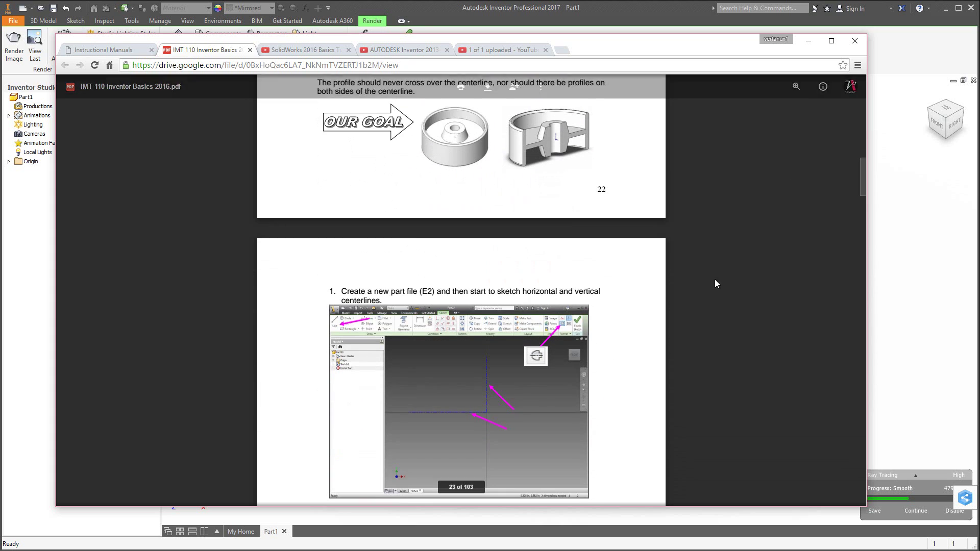
click(808, 41)
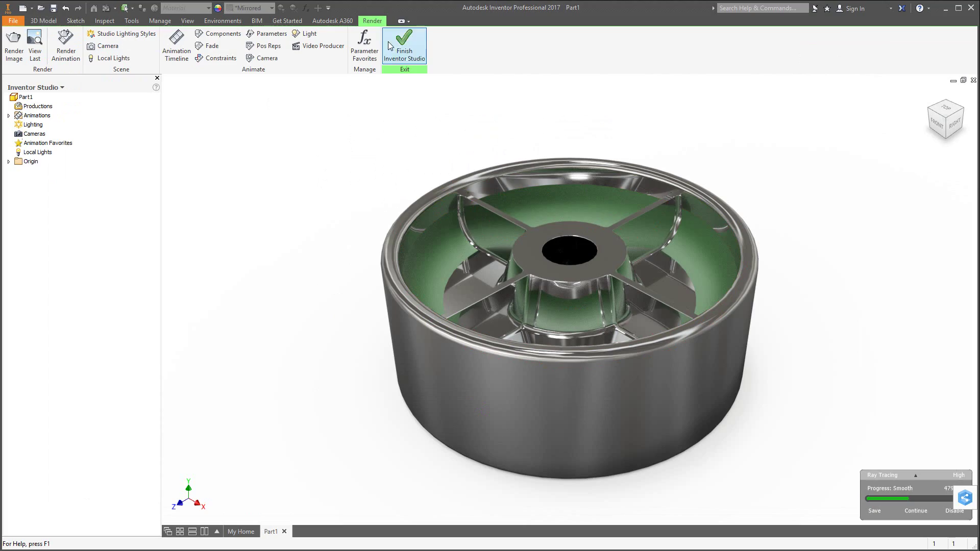
Exit Inventor Studio and switch the wheel's visual style from ray-traced to shaded with edges.
click(403, 48)
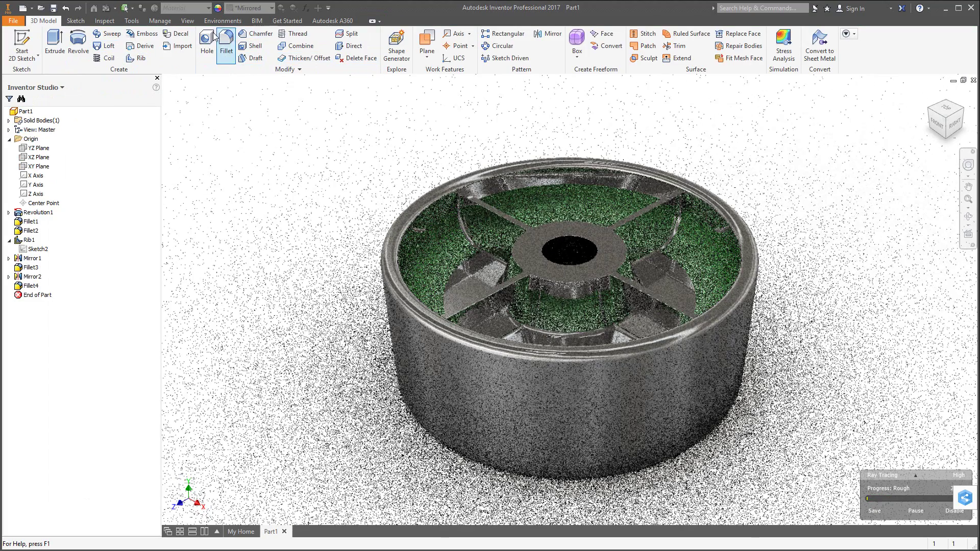
click(188, 21)
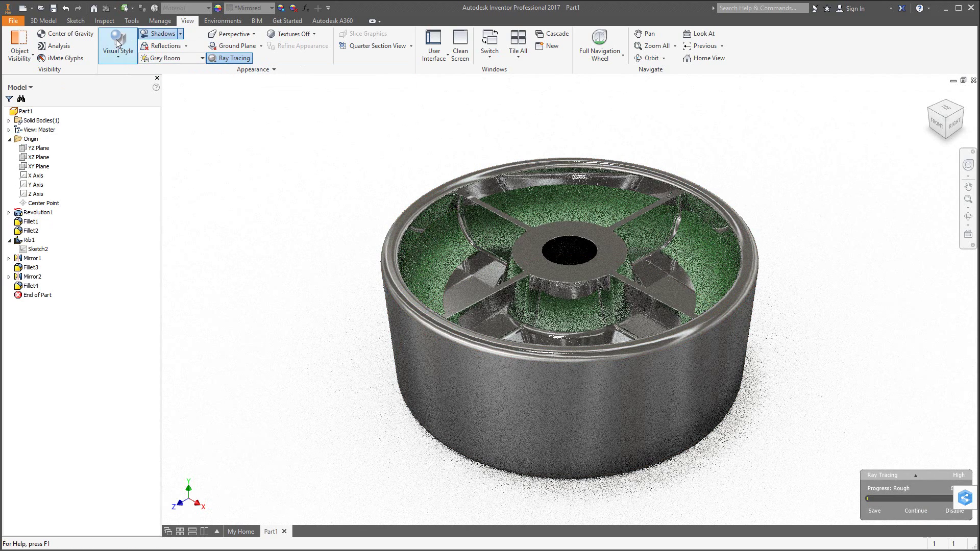
click(118, 57)
click(119, 117)
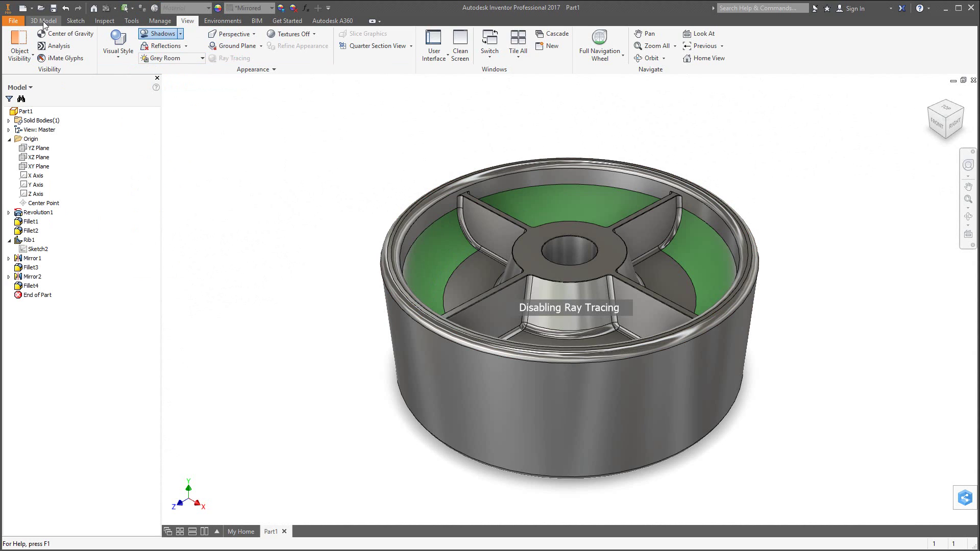
Create a new part from the English Standard (in).ipt template and start a 2D sketch on the XY plane.
click(24, 8)
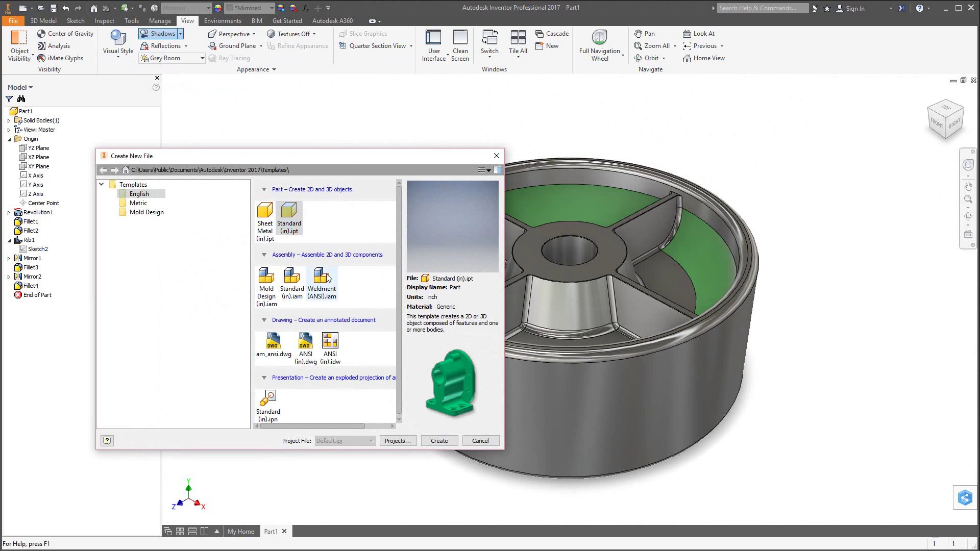
click(439, 442)
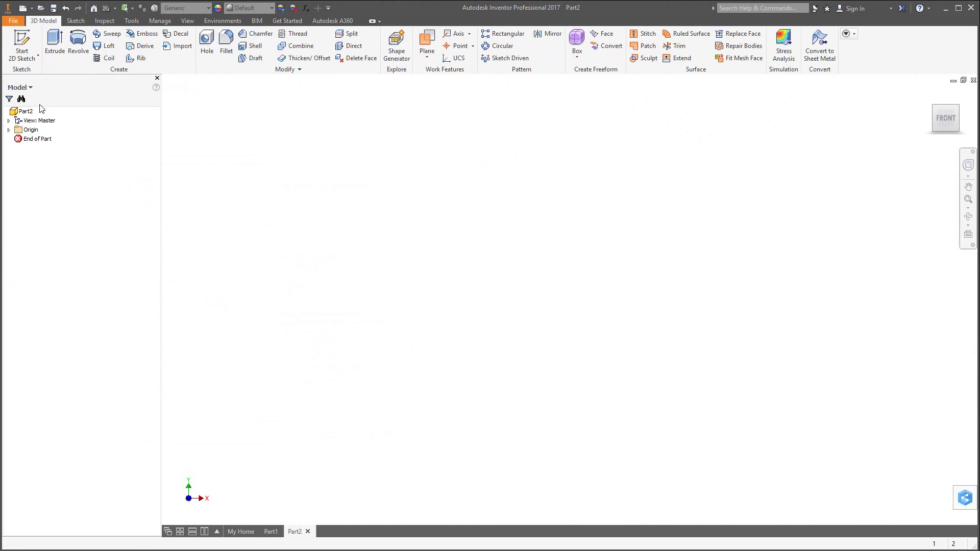
click(23, 40)
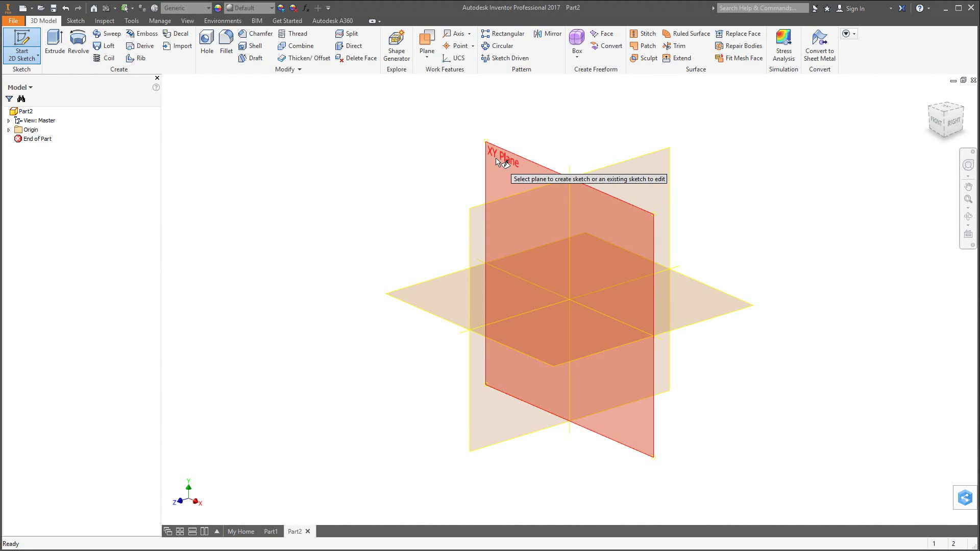
click(498, 162)
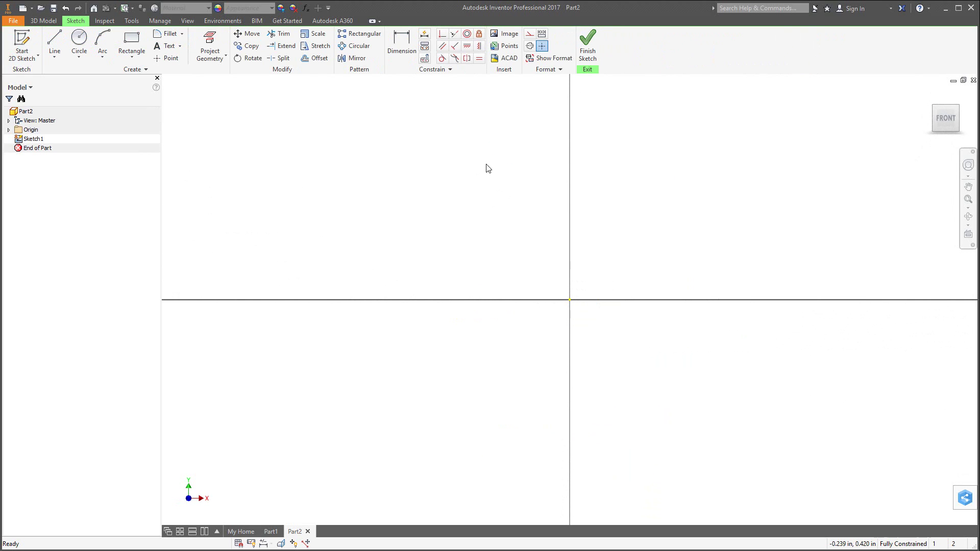
Draw a vertical line about 1.35 in long down to the origin and a horizontal line about 2.87 in long leftward from it.
click(54, 40)
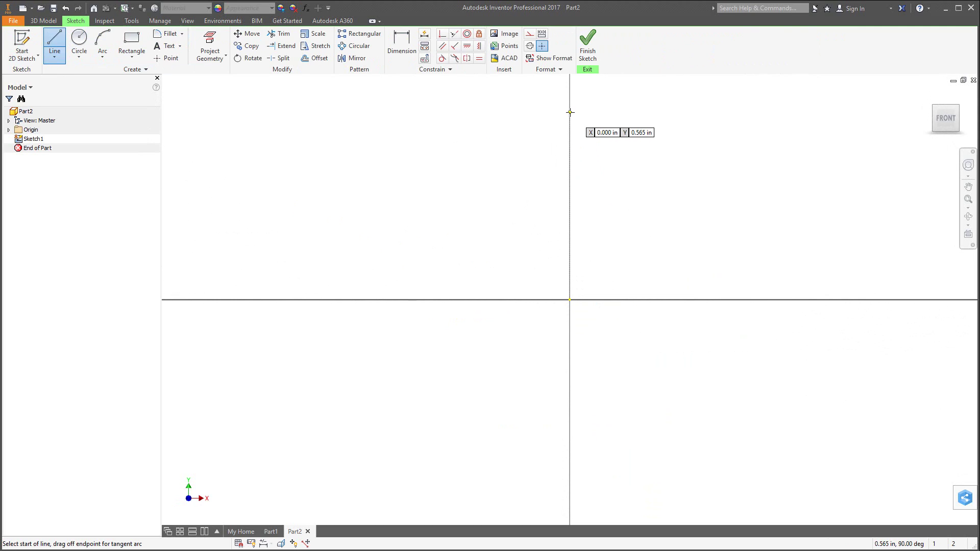
scroll(570, 112, down, 2)
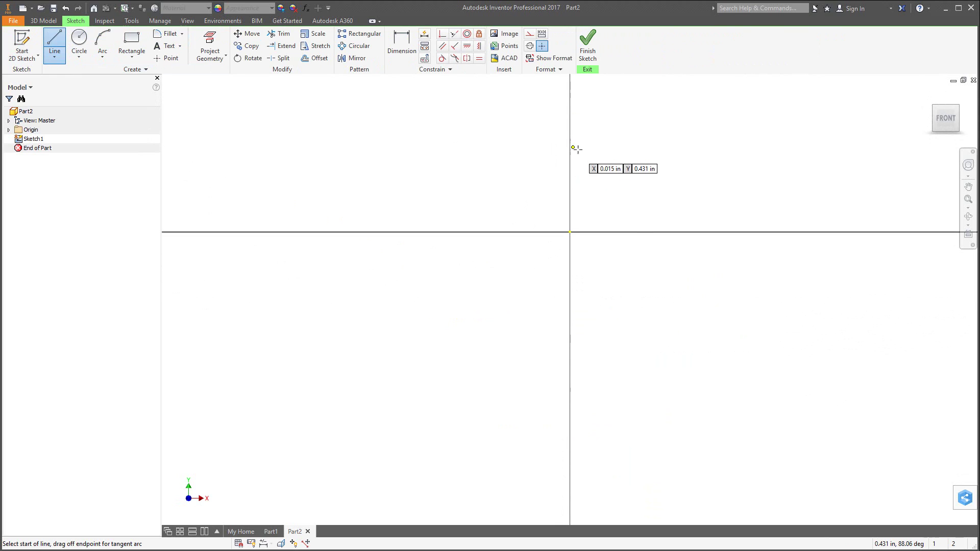
scroll(573, 148, up, 2)
scroll(573, 153, down, 4)
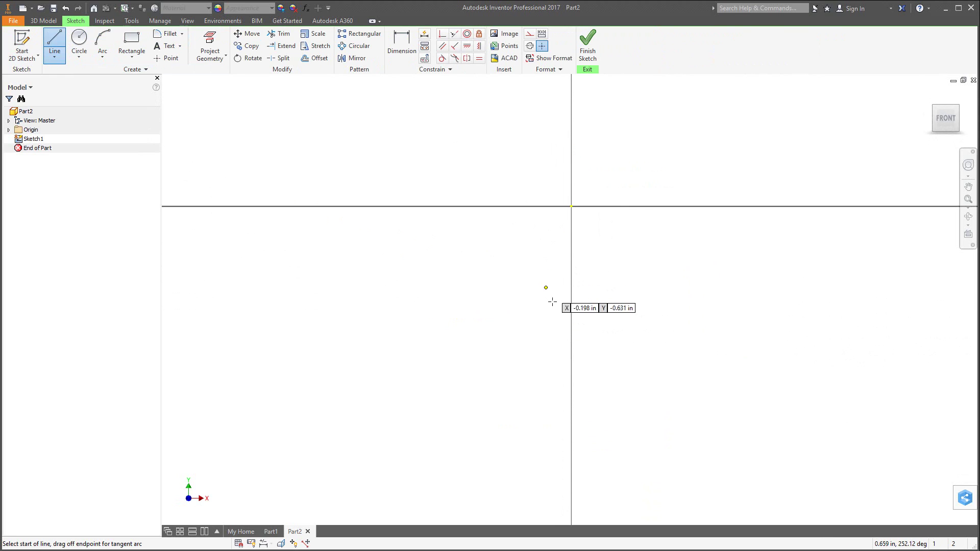
scroll(562, 391, down, 2)
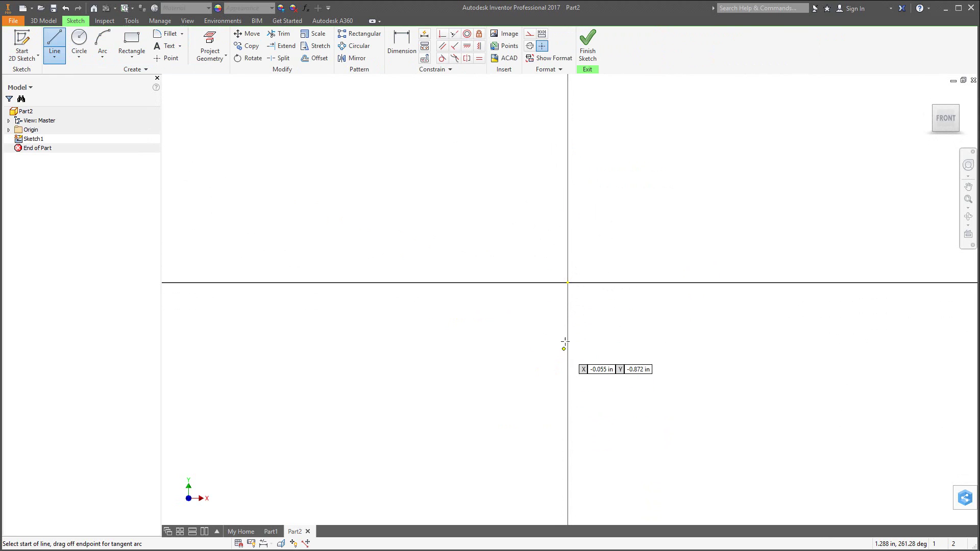
click(569, 179)
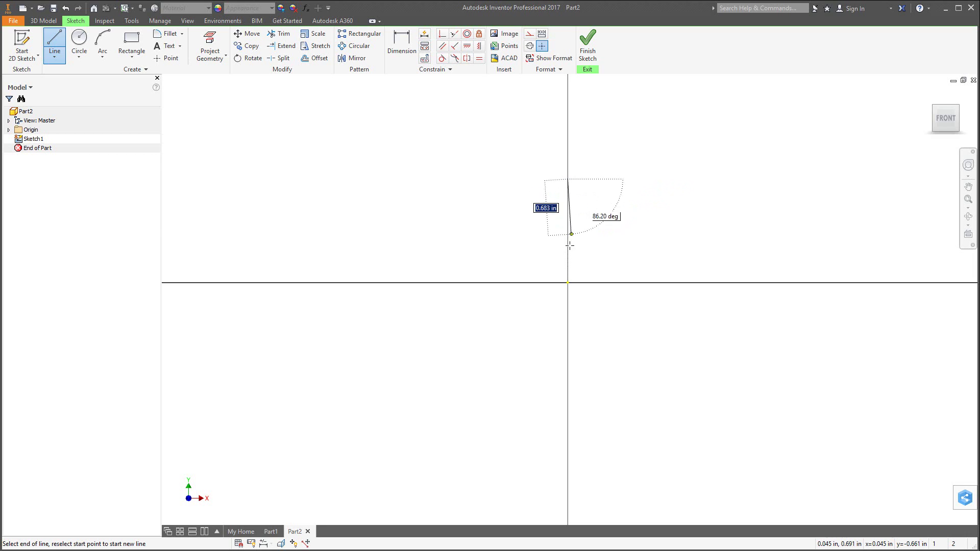
click(569, 283)
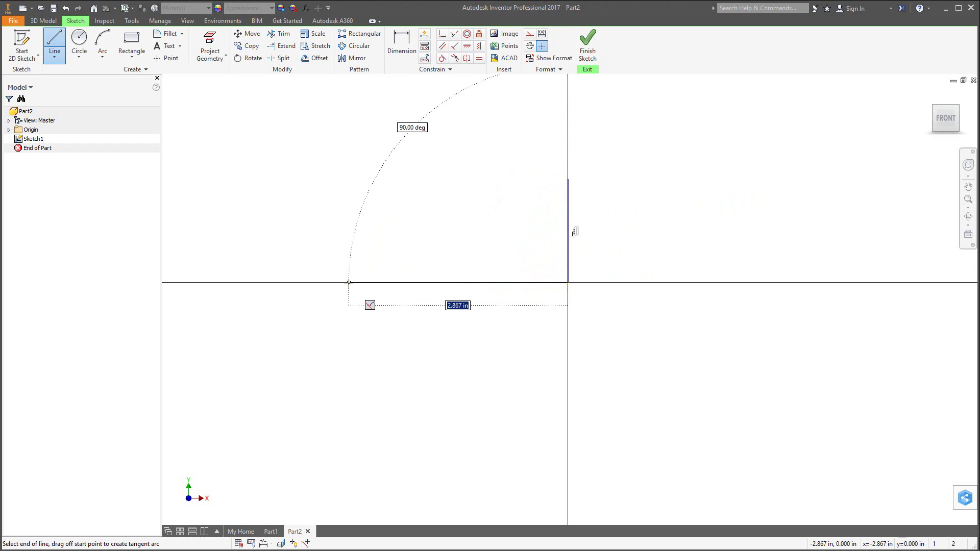
click(349, 282)
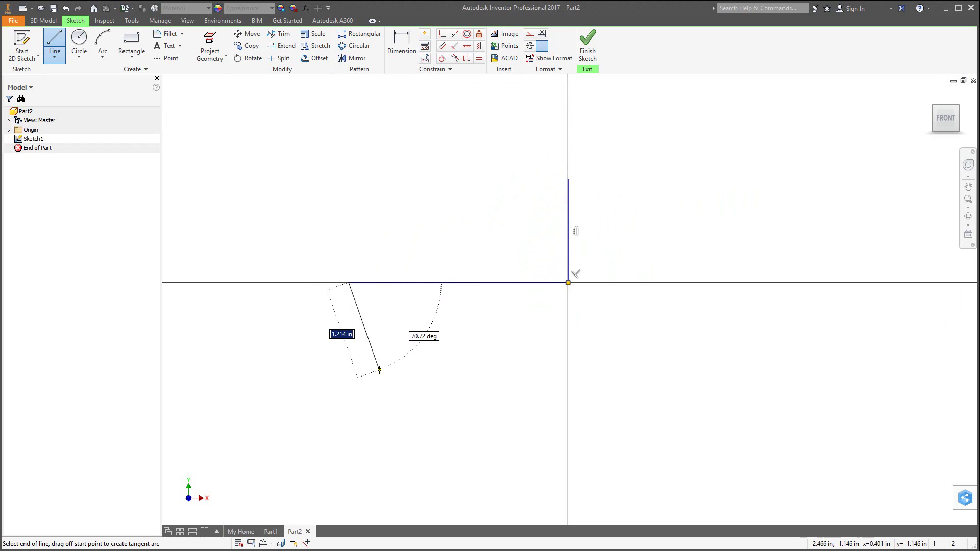
key(Escape)
key(Escape)
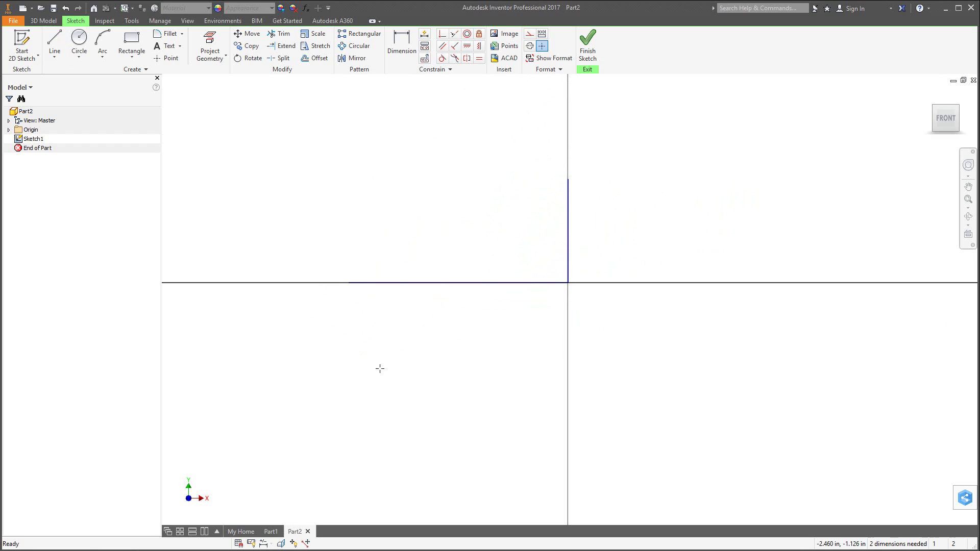
Convert the horizontal and vertical sketch lines to centerlines.
click(490, 284)
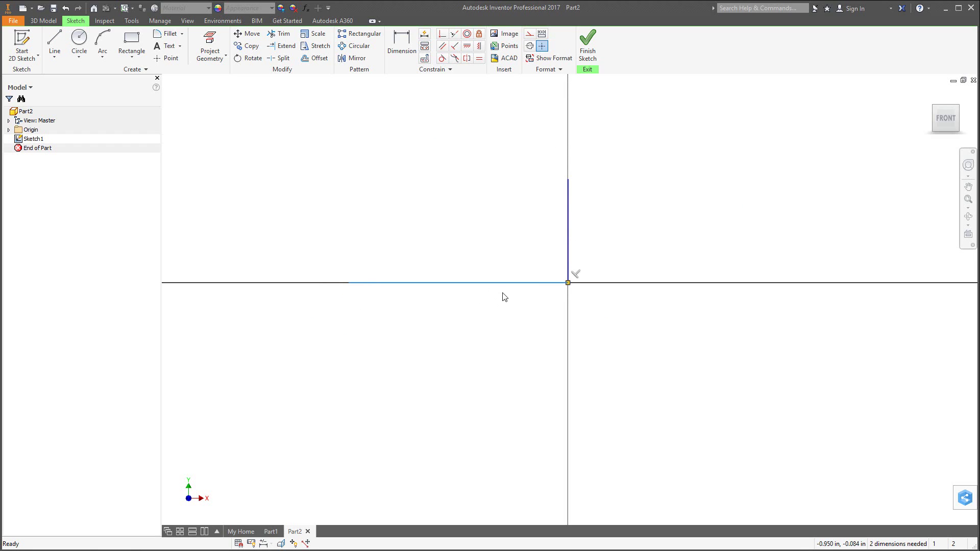
ctrl+click(569, 228)
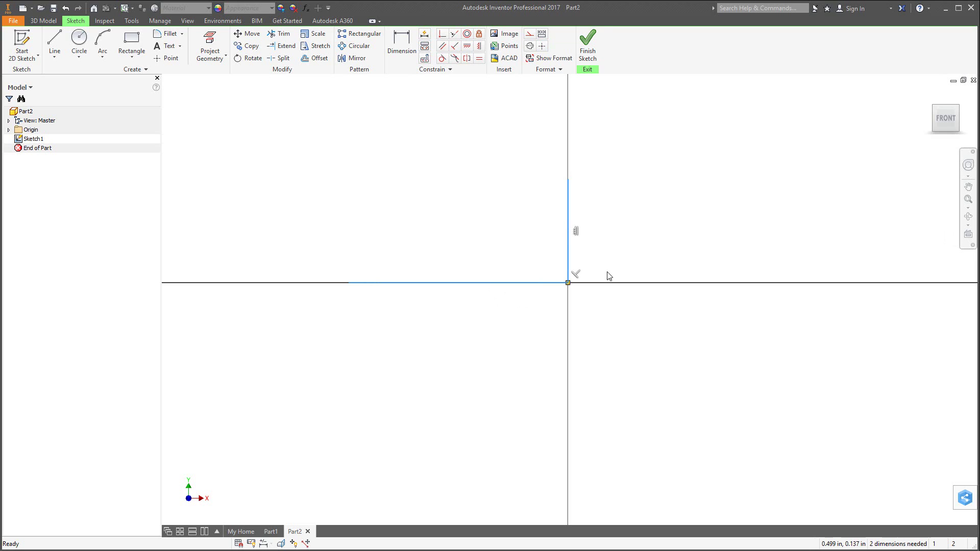
click(530, 47)
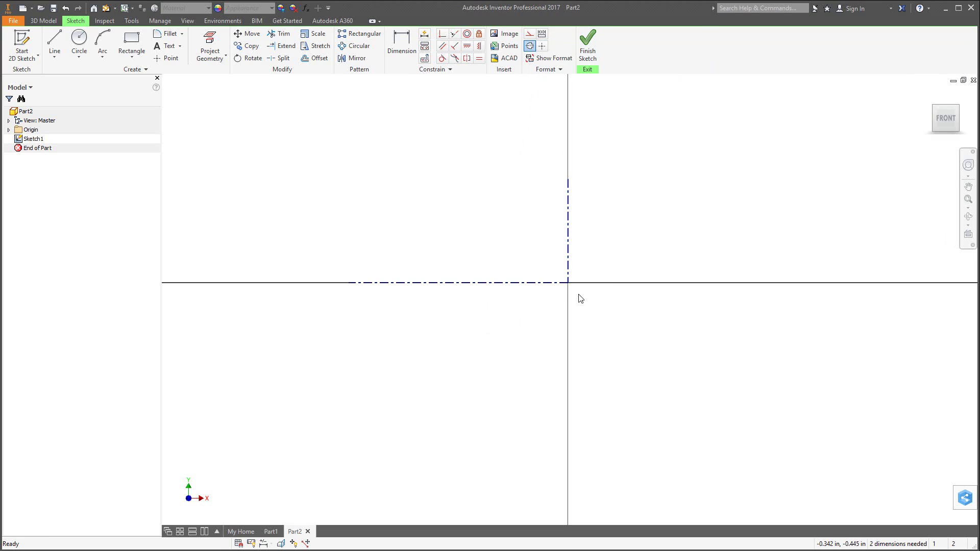
click(521, 224)
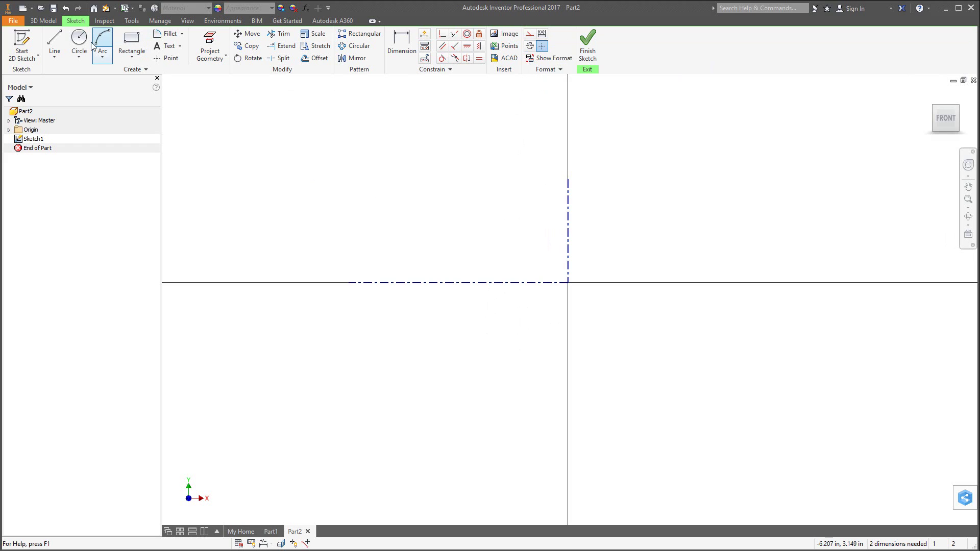
Draw a vertical line about 1.03 in up from the horizontal centerline near the origin and a 0.4 in horizontal line leftward from its upper end.
click(54, 43)
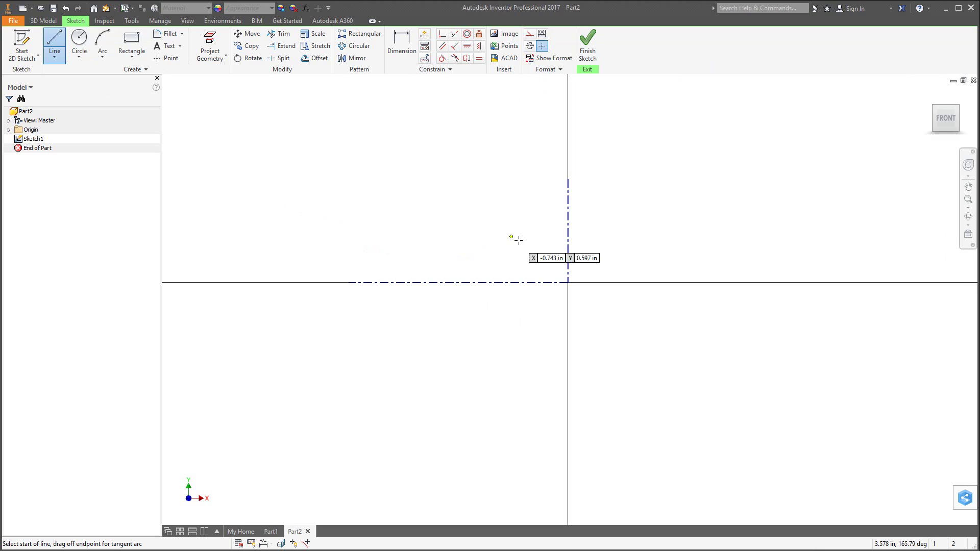
click(945, 120)
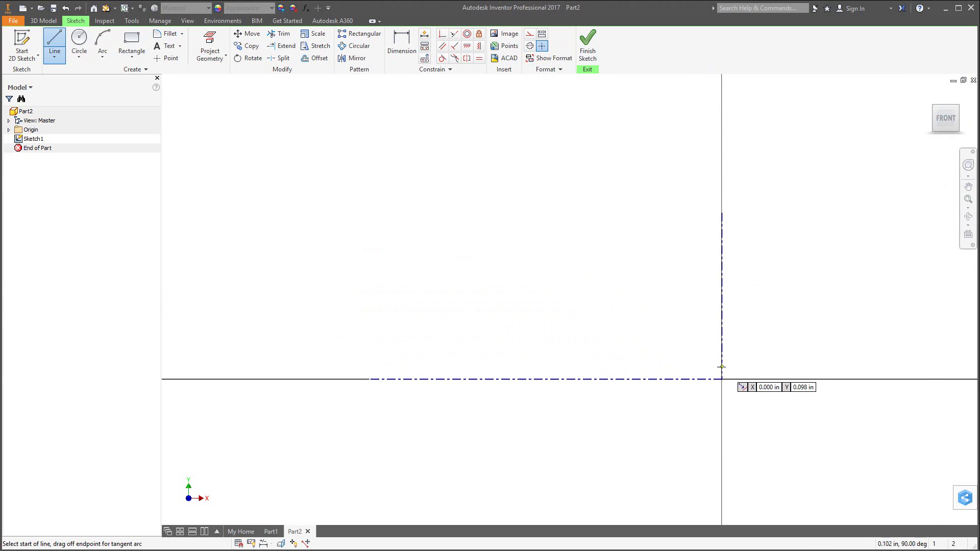
click(690, 380)
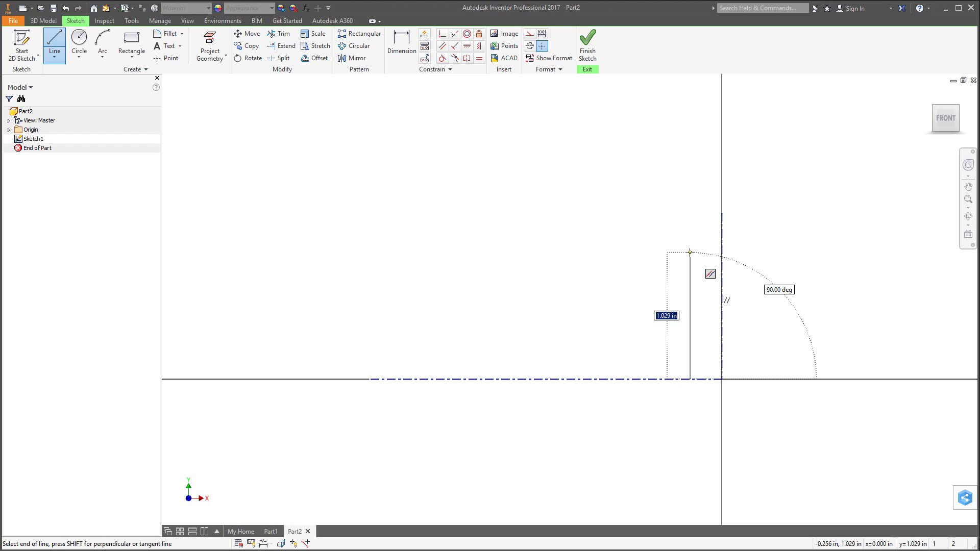
click(691, 252)
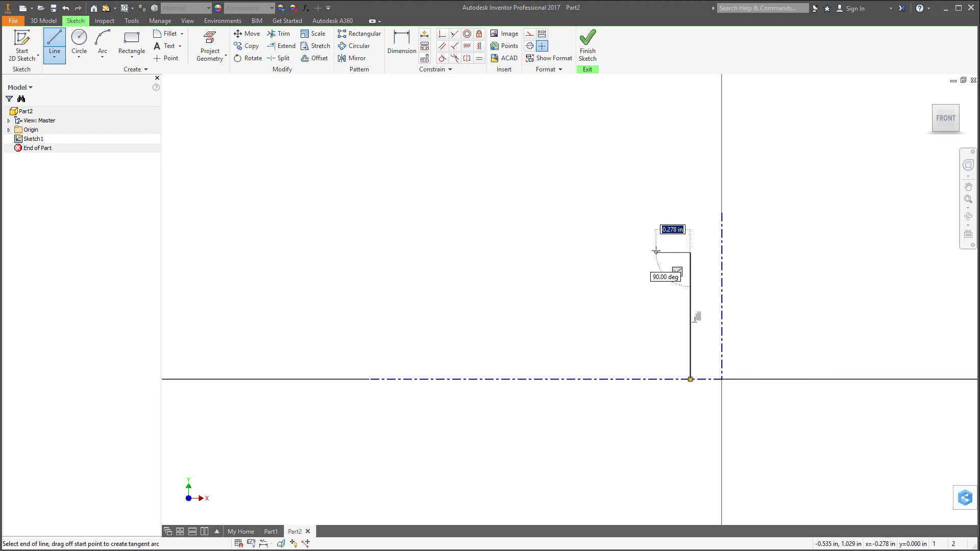
text(.4)
key(Tab)
key(Return)
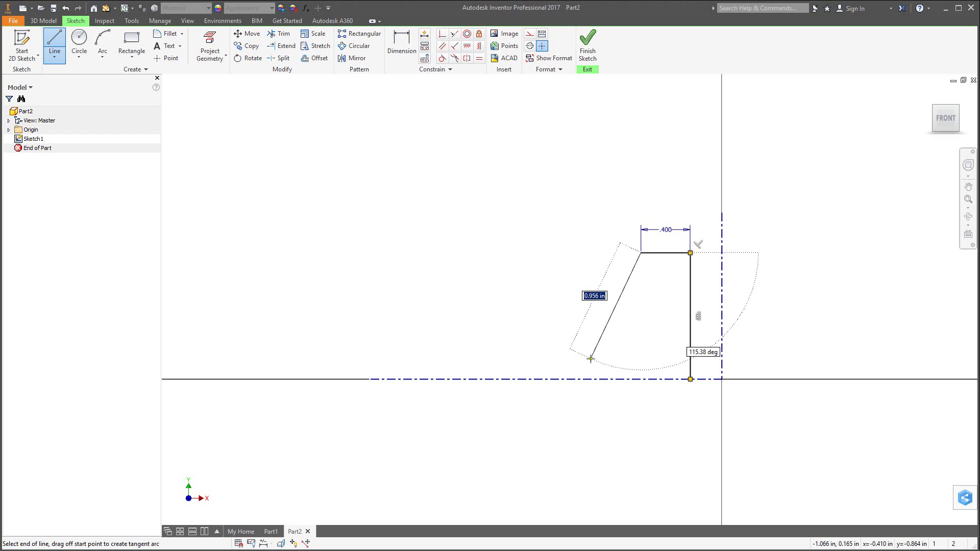
Continue the profile with a line sloping down-left about 0.96 in, one leftward about 0.89 in, one upward about 1.01 in and one leftward 0.25 in.
click(591, 359)
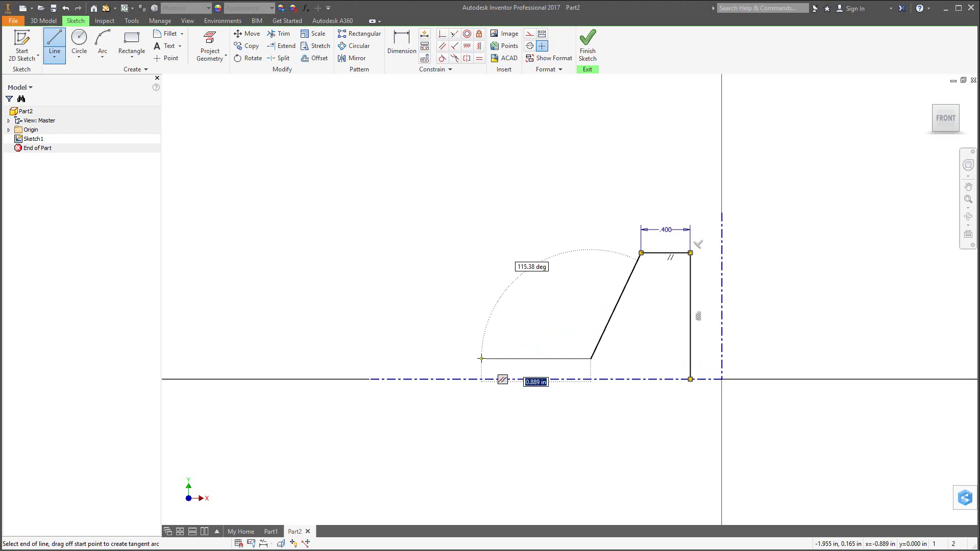
click(482, 359)
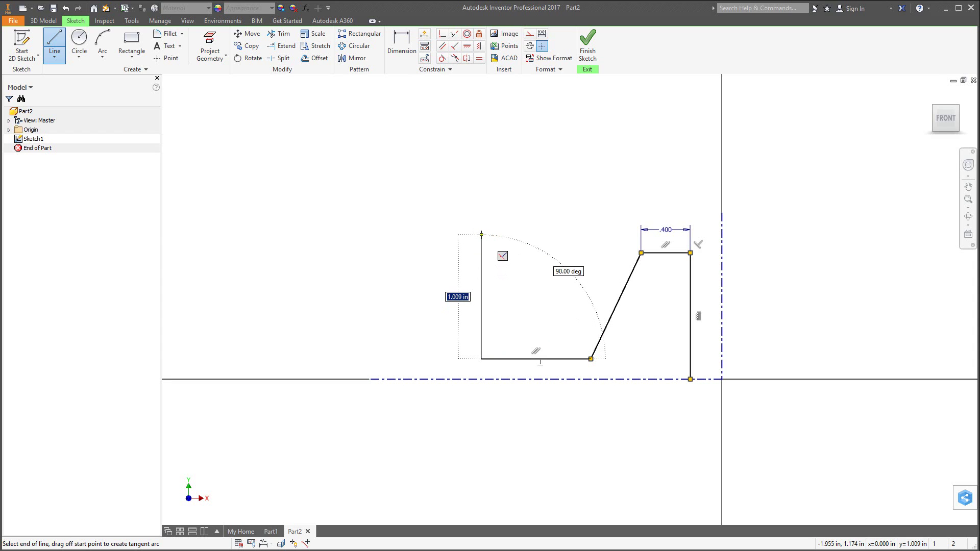
click(482, 235)
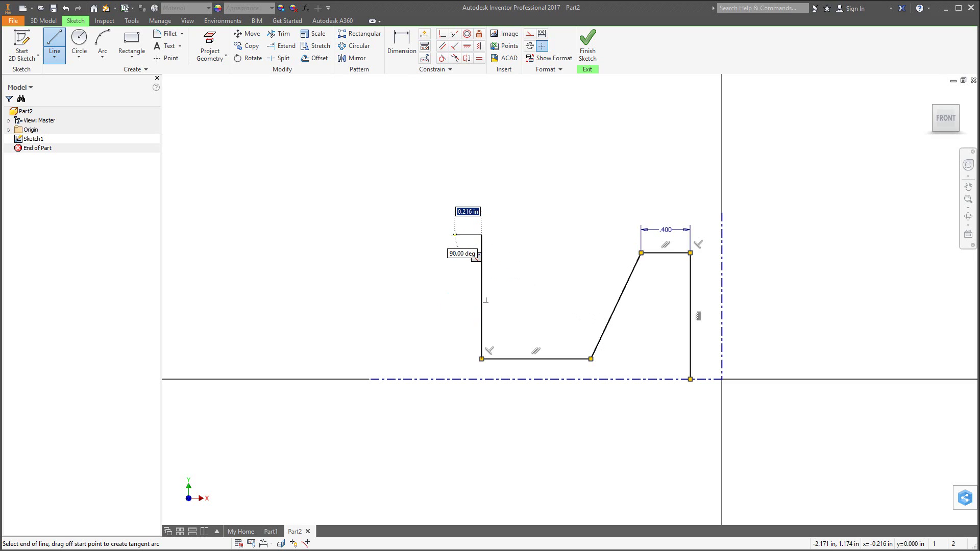
text(.25)
key(Return)
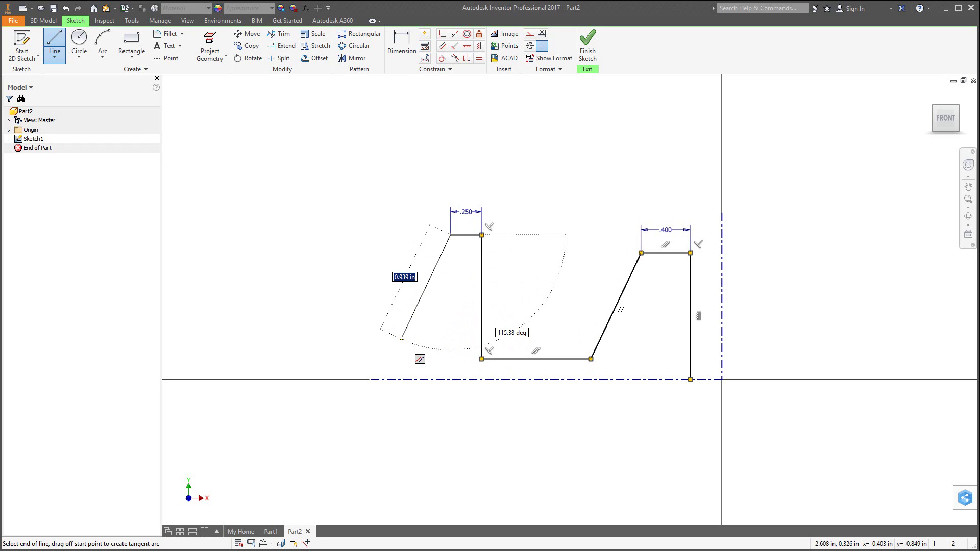
key(Escape)
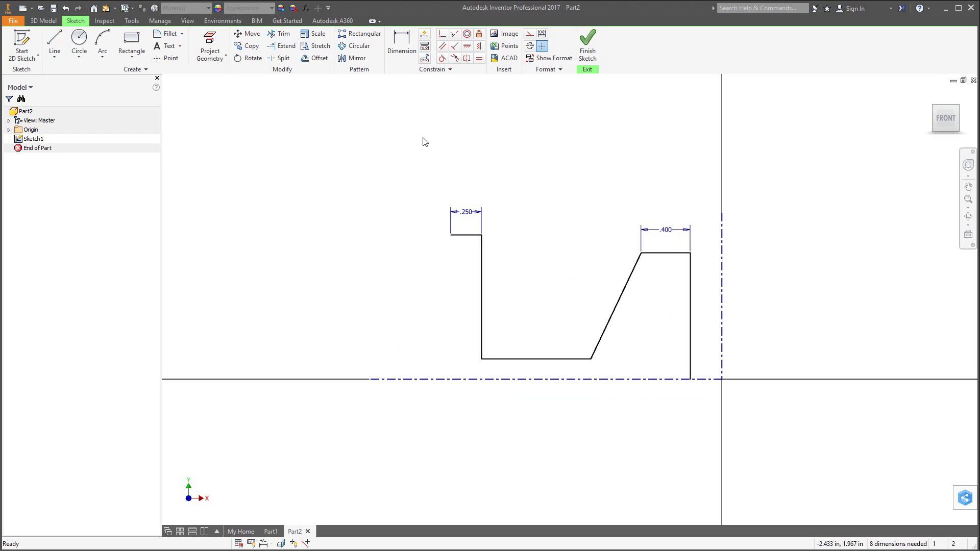
Mirror all the profile lines about the horizontal centerline.
click(351, 59)
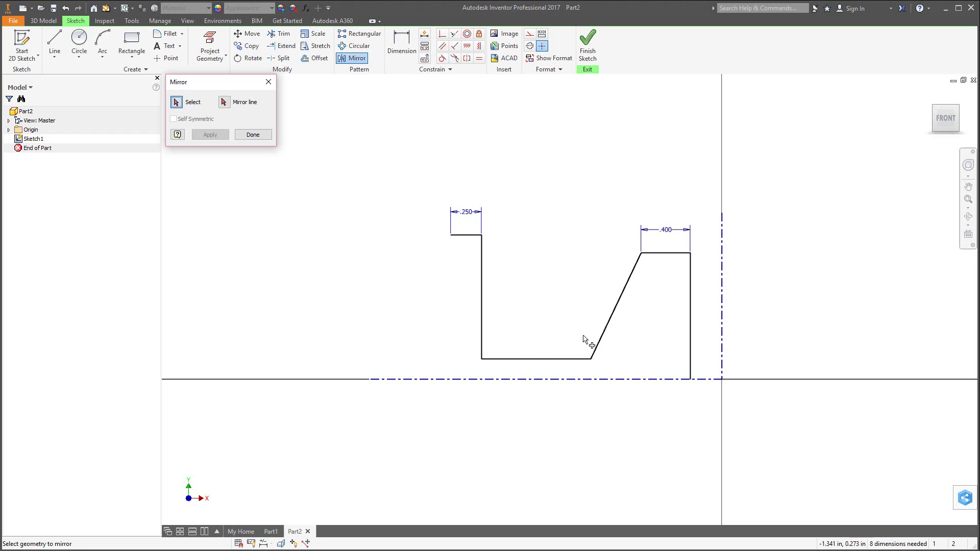
mouse_move(428, 188)
mouse_down()
mouse_move(484, 275)
mouse_move(590, 374)
mouse_move(706, 433)
mouse_up()
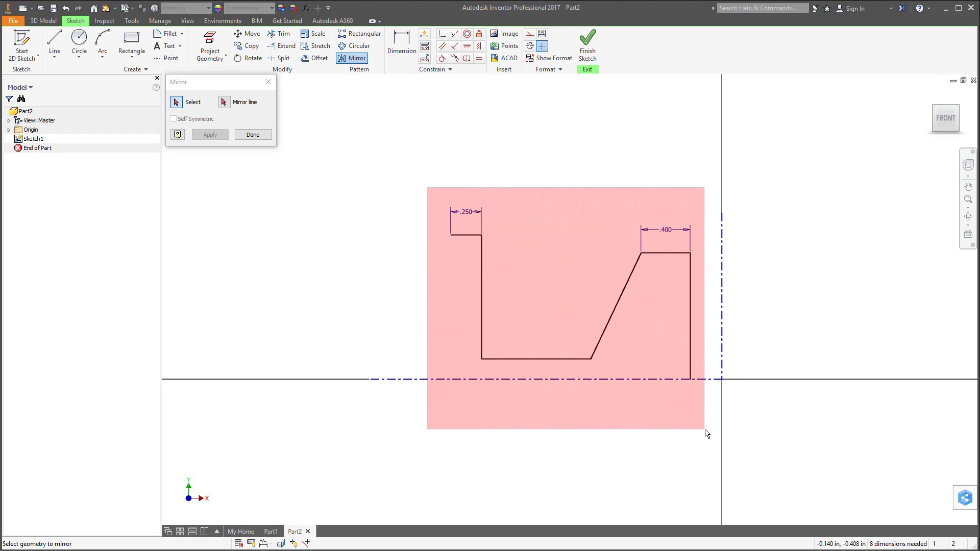
drag(706, 433, 705, 433)
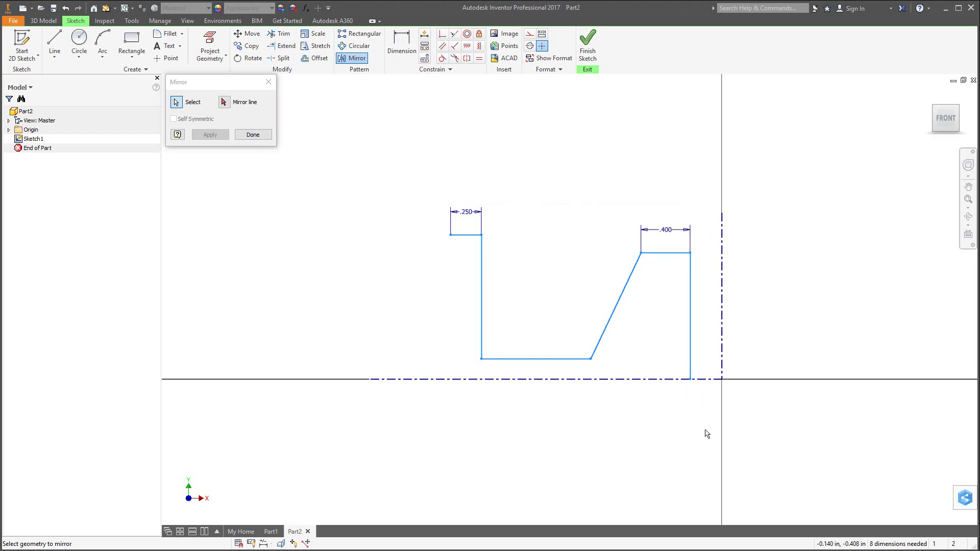
click(226, 106)
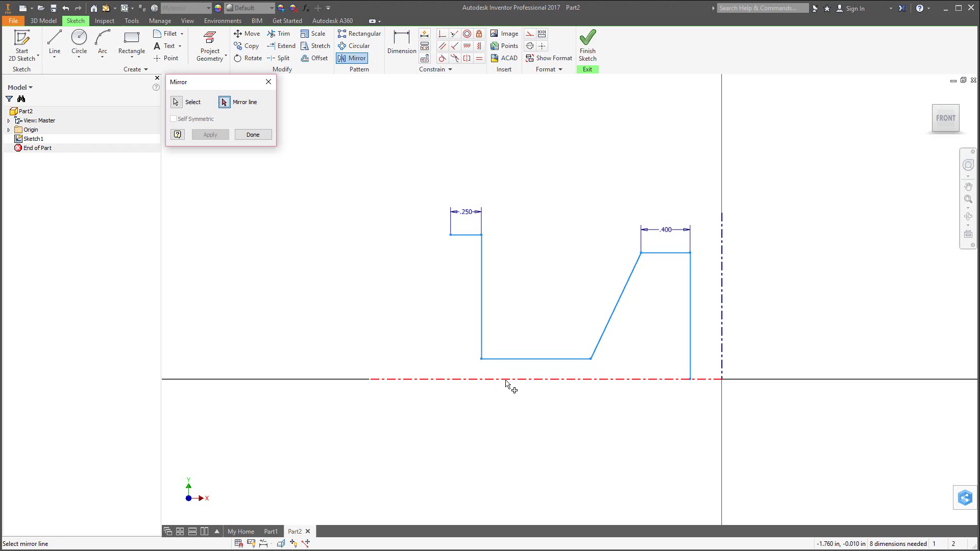
click(506, 381)
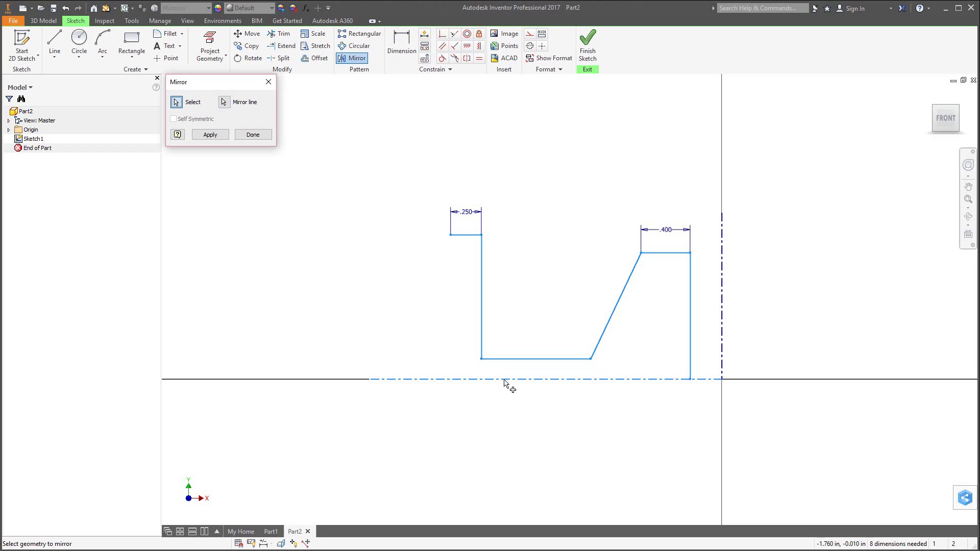
click(208, 135)
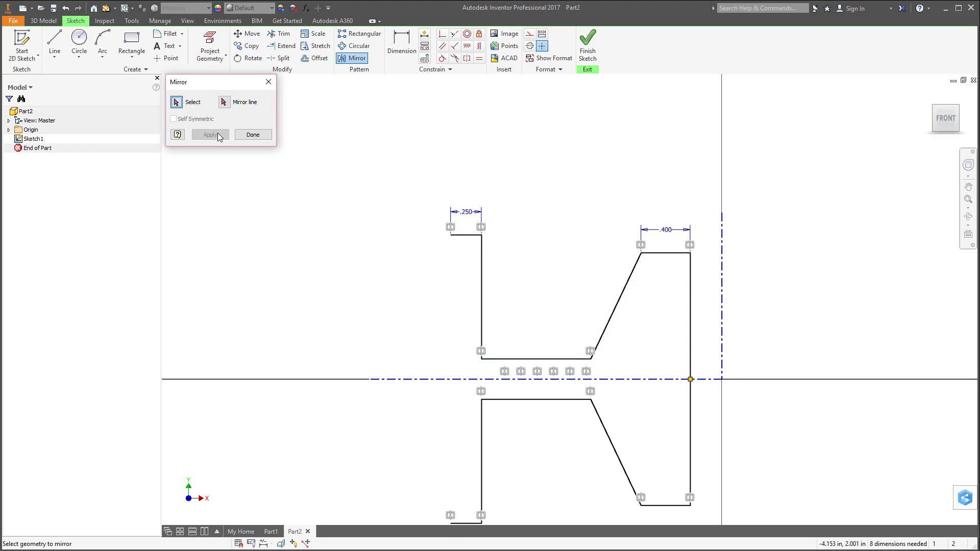
click(253, 135)
Close the outer side of the profile with a vertical line joining the free ends of the two 0.25 in horizontal lines.
scroll(337, 311, down, 2)
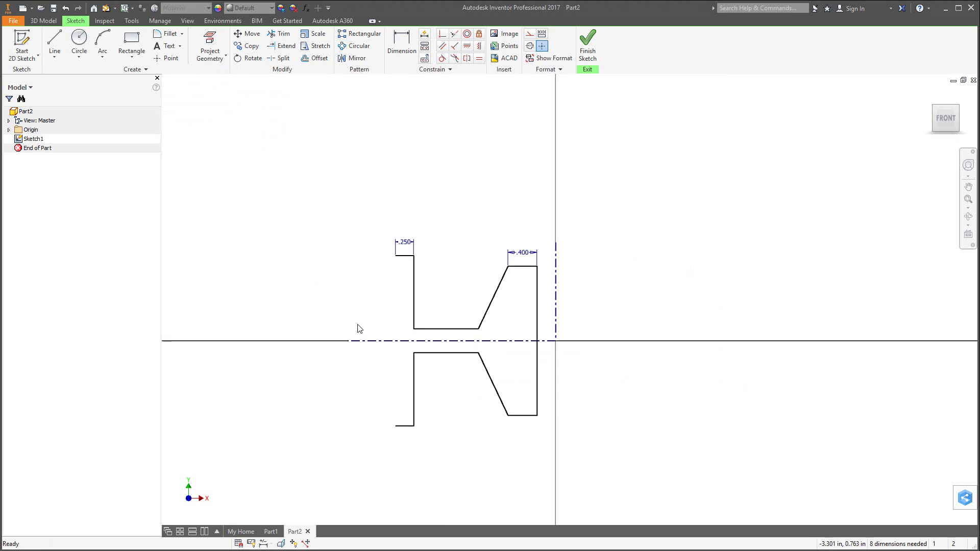
scroll(372, 353, up, 3)
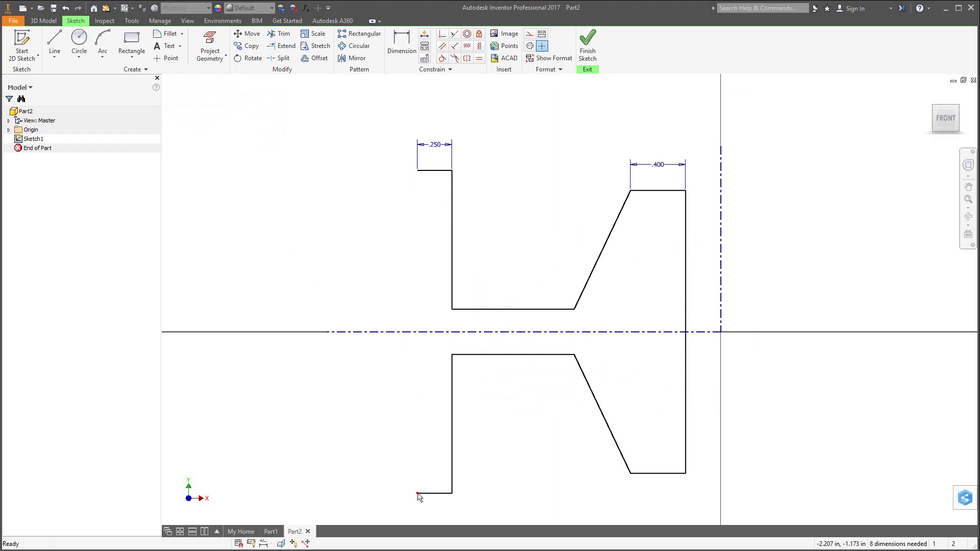
click(54, 42)
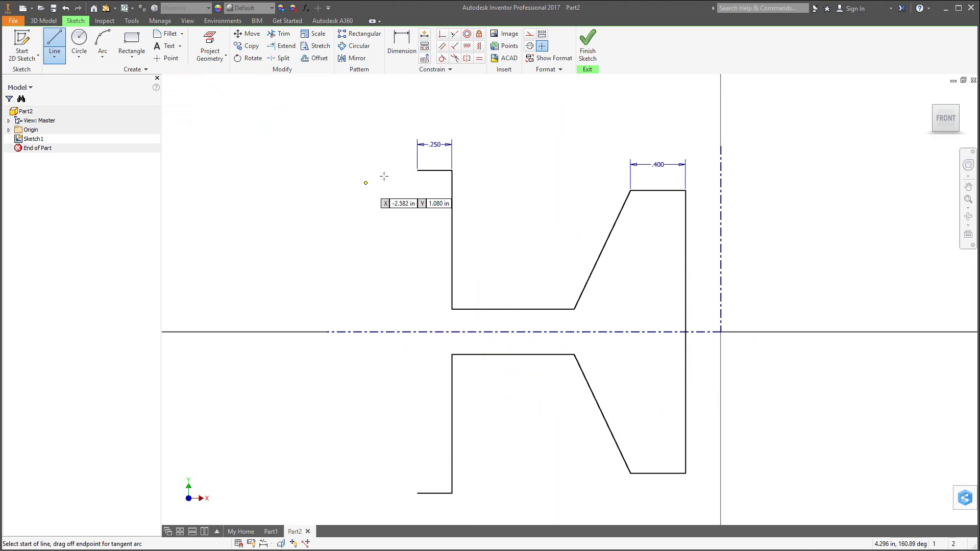
click(417, 171)
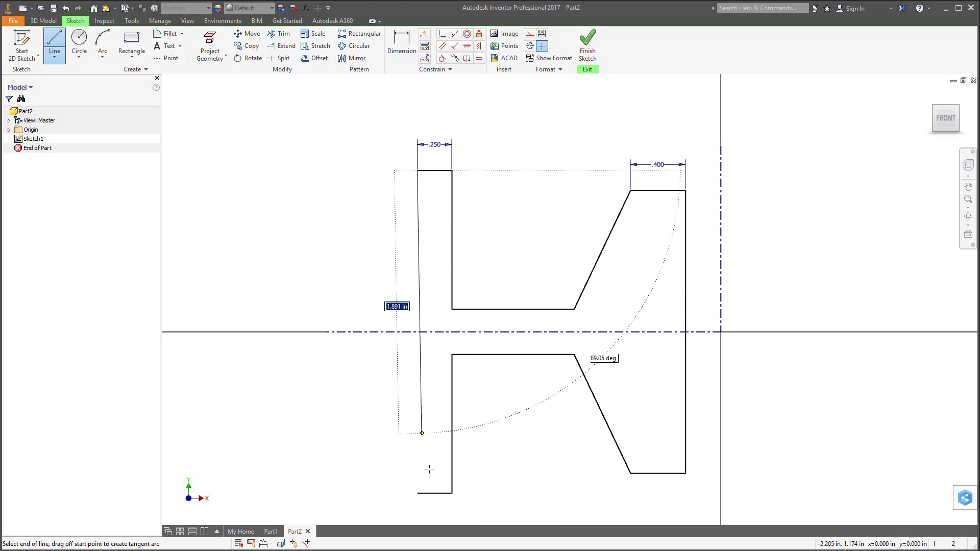
click(418, 494)
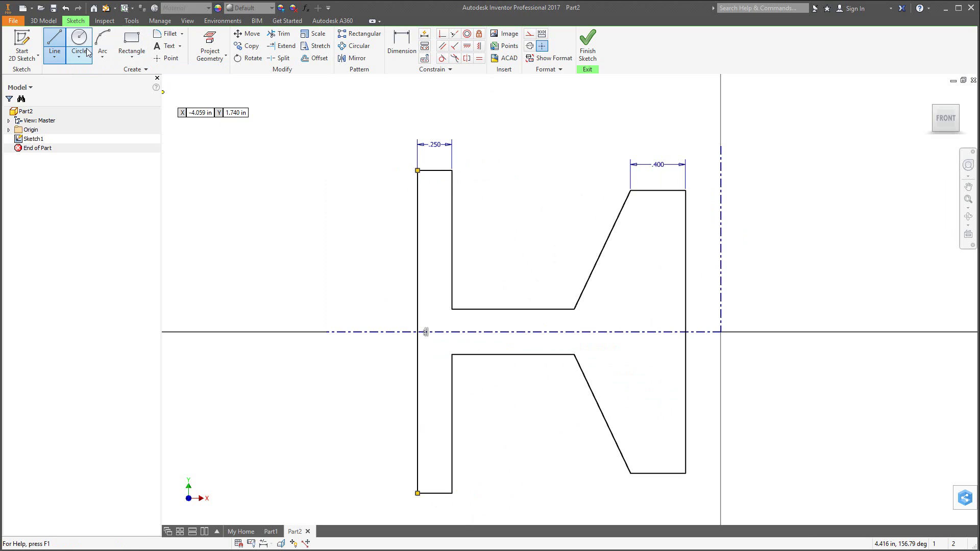
Dimension the profile's inner vertical edge to the vertical centerline as a linear diameter of 0.75 in.
click(404, 49)
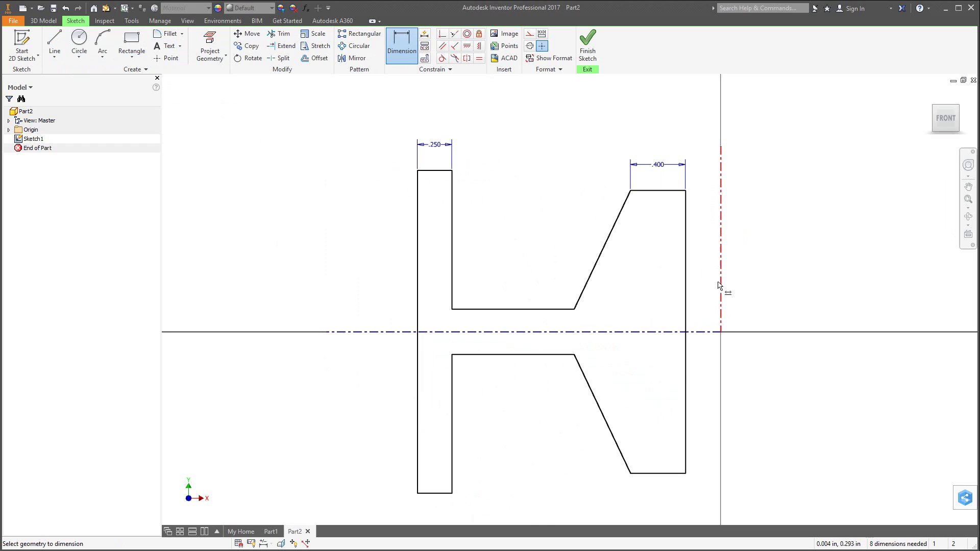
click(686, 273)
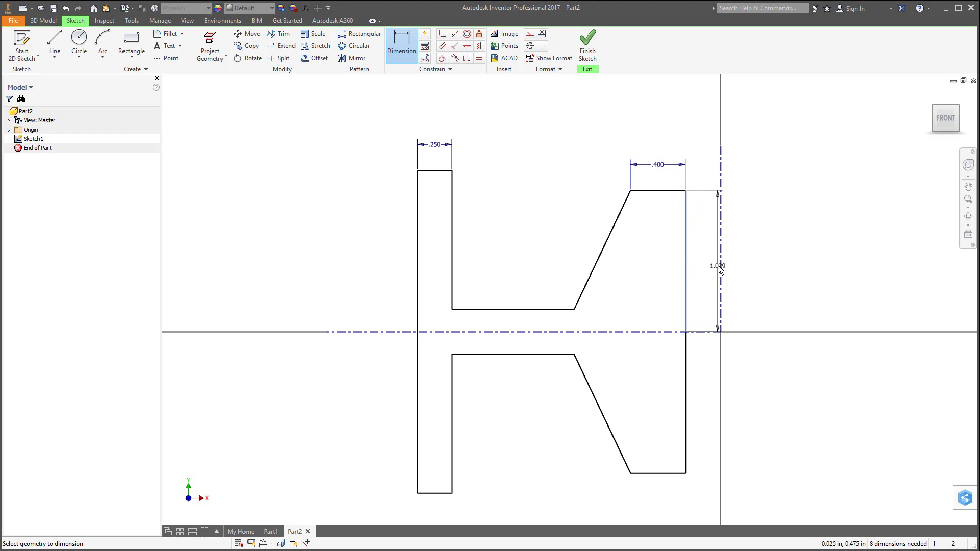
click(721, 266)
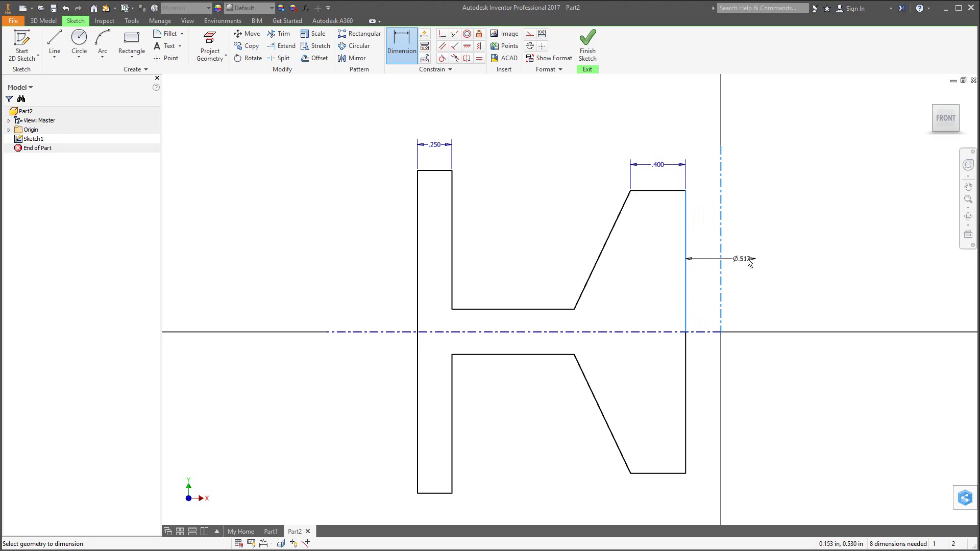
right_click(790, 263)
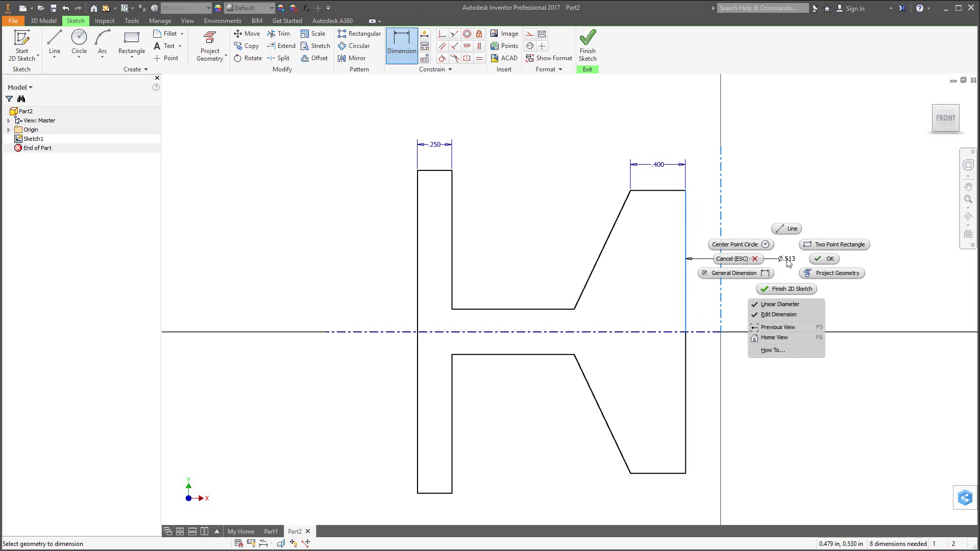
click(762, 305)
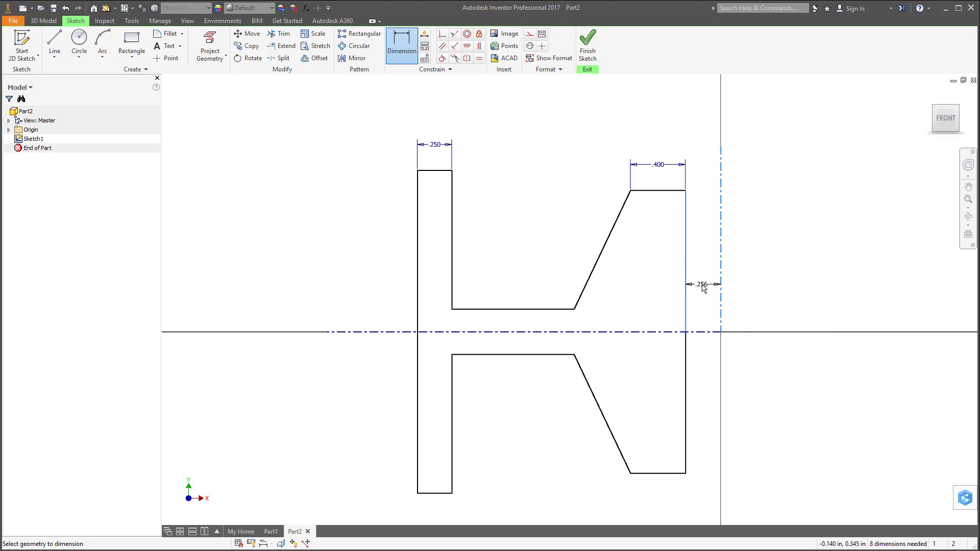
right_click(757, 270)
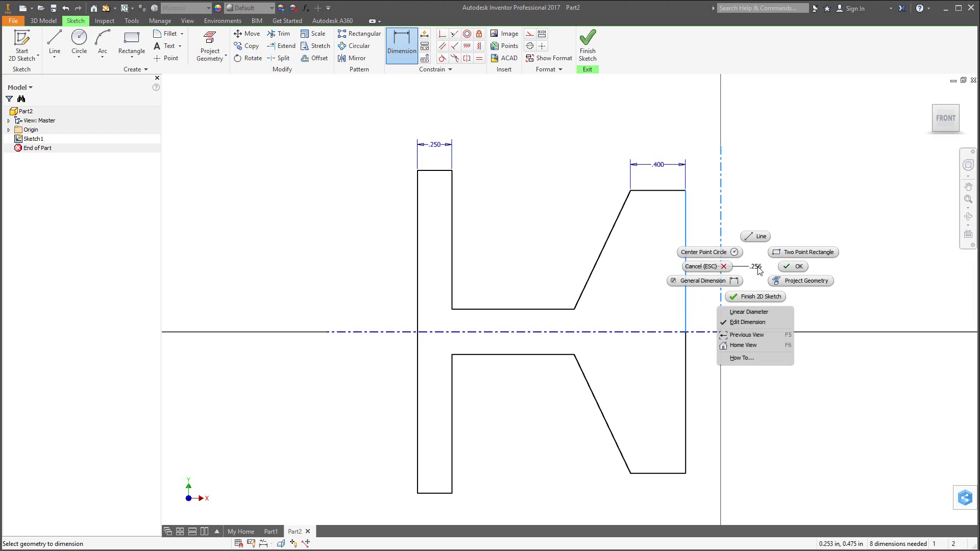
click(748, 312)
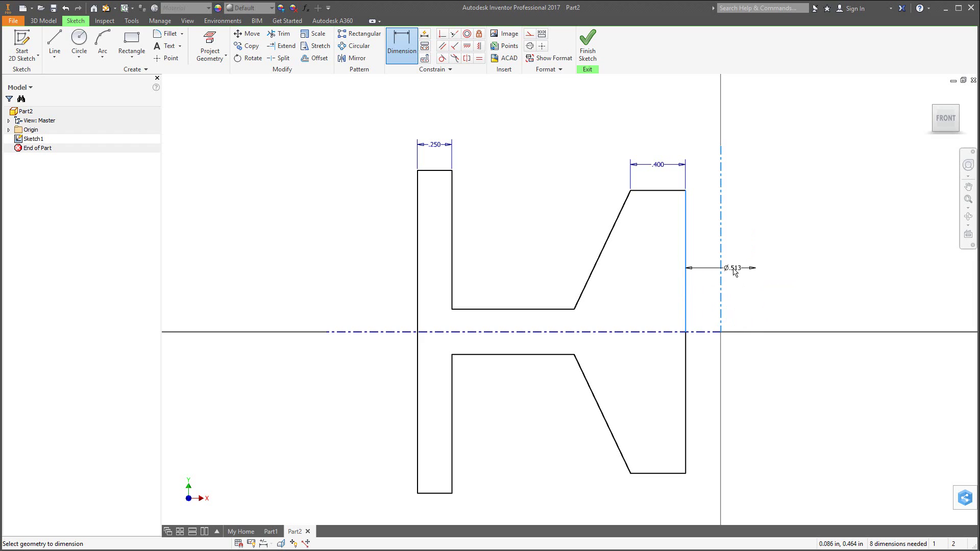
click(733, 271)
text(.75)
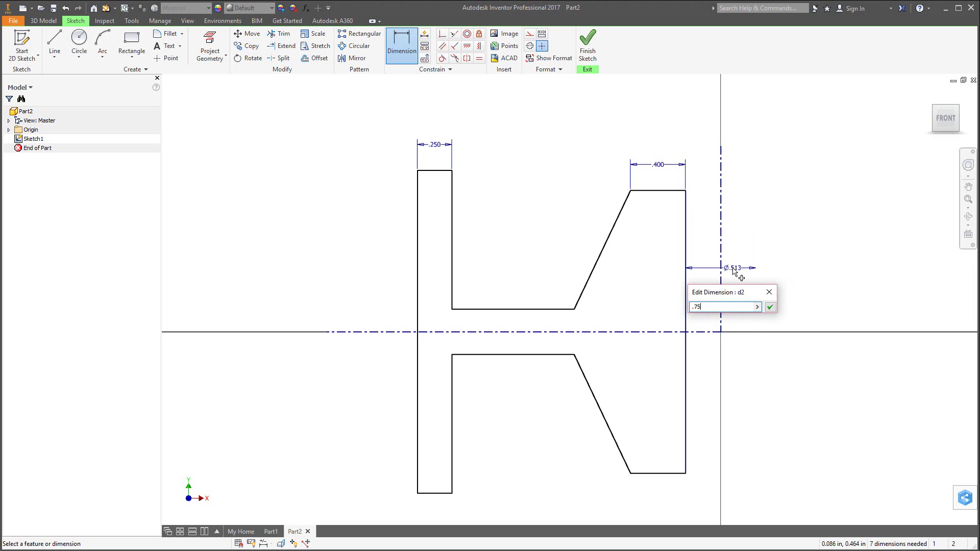
key(Return)
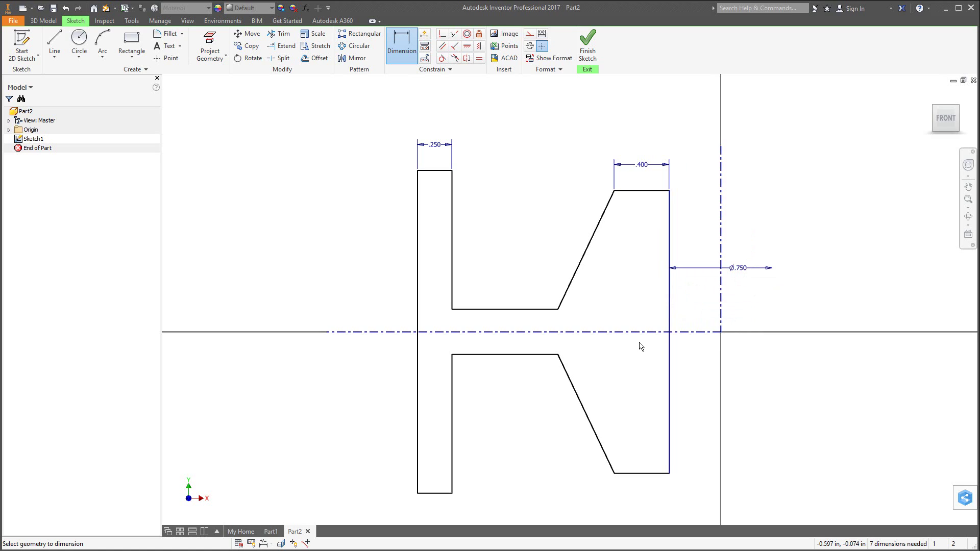
Add an 18-degree angle dimension between the upper sloped line and the inner vertical edge.
click(591, 247)
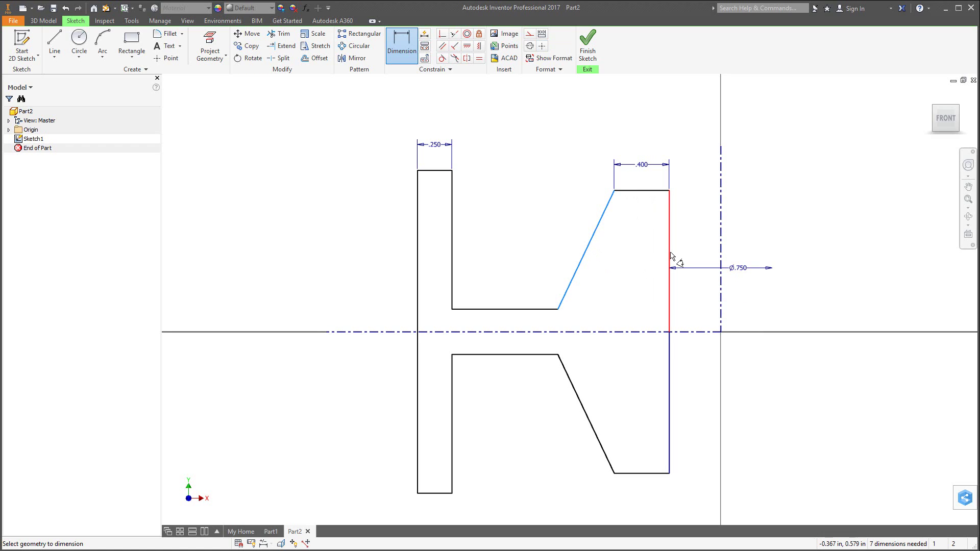
click(670, 255)
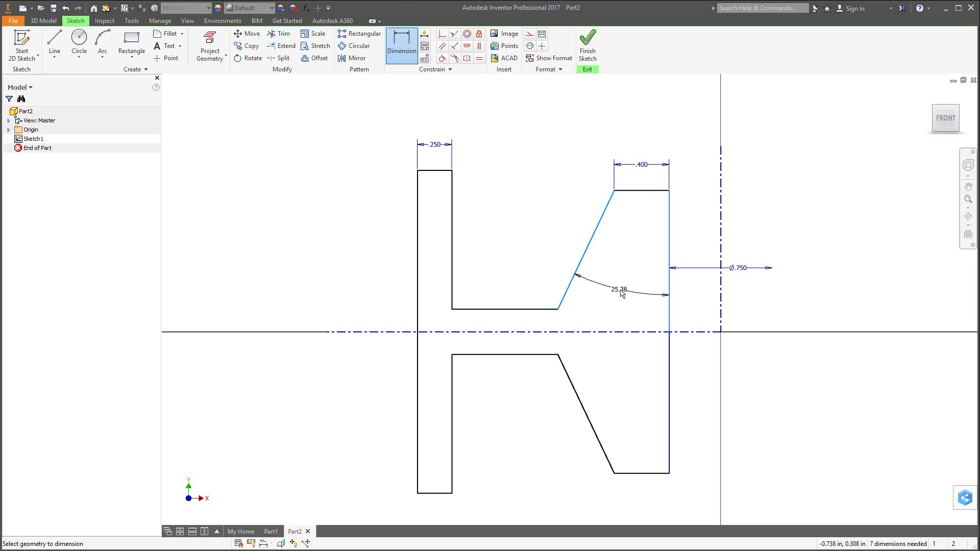
click(622, 293)
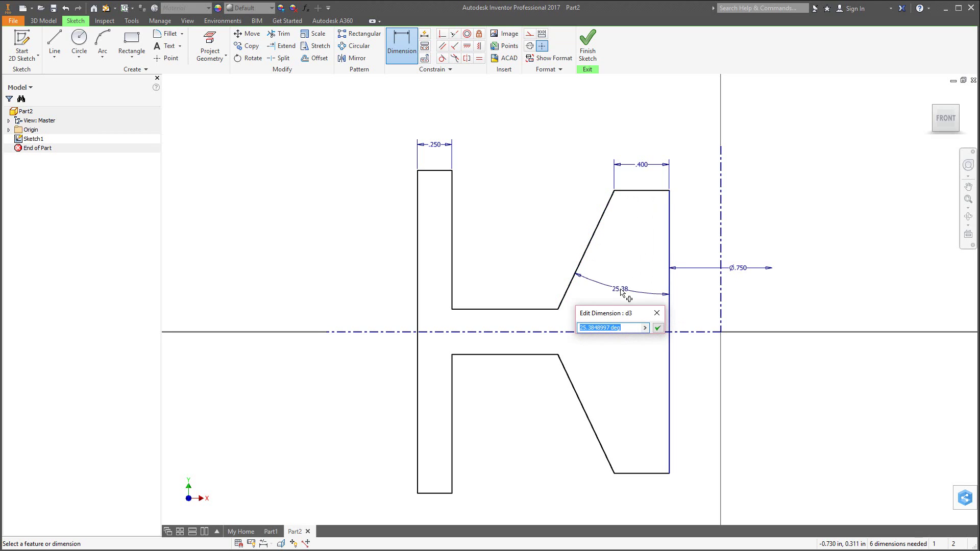
text(18)
key(Return)
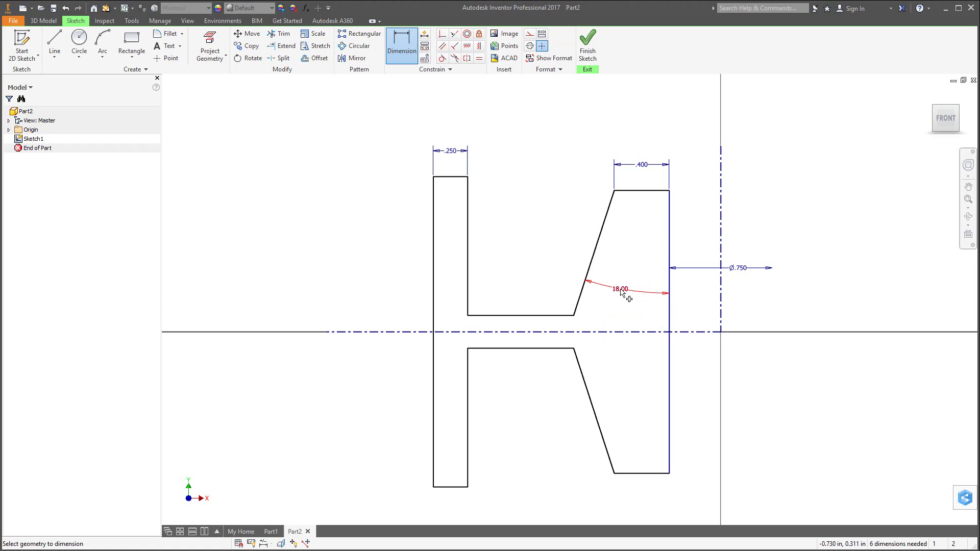
key(Escape)
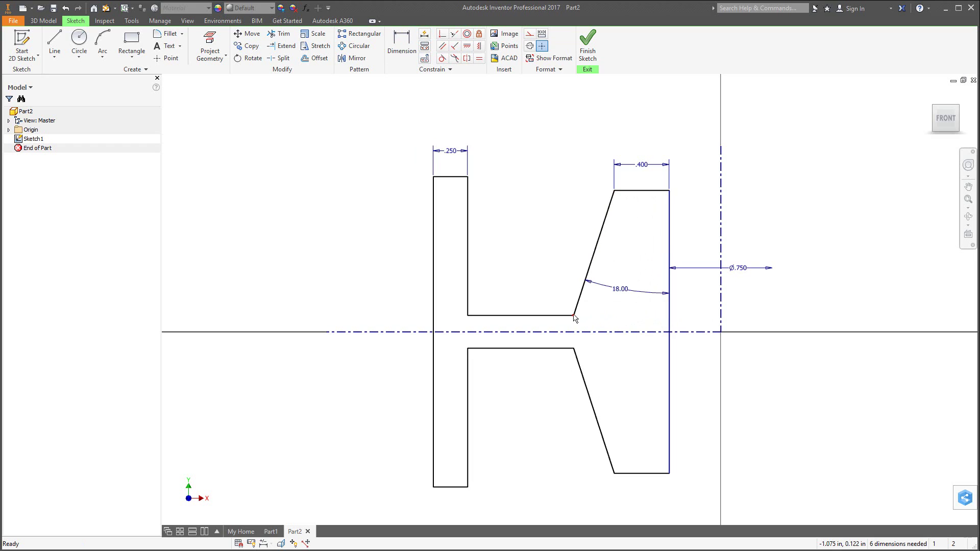
Dimension the upper corner where the web meets the sloped hub line to the vertical centerline as a 2 in linear diameter.
mouse_move(574, 316)
mouse_down()
mouse_move(578, 301)
mouse_move(576, 360)
mouse_move(580, 314)
mouse_up()
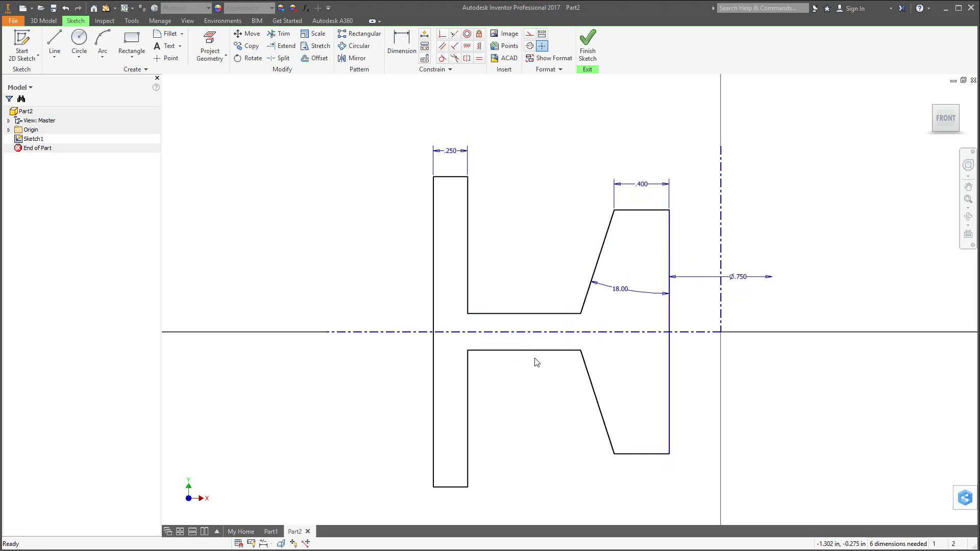
click(401, 45)
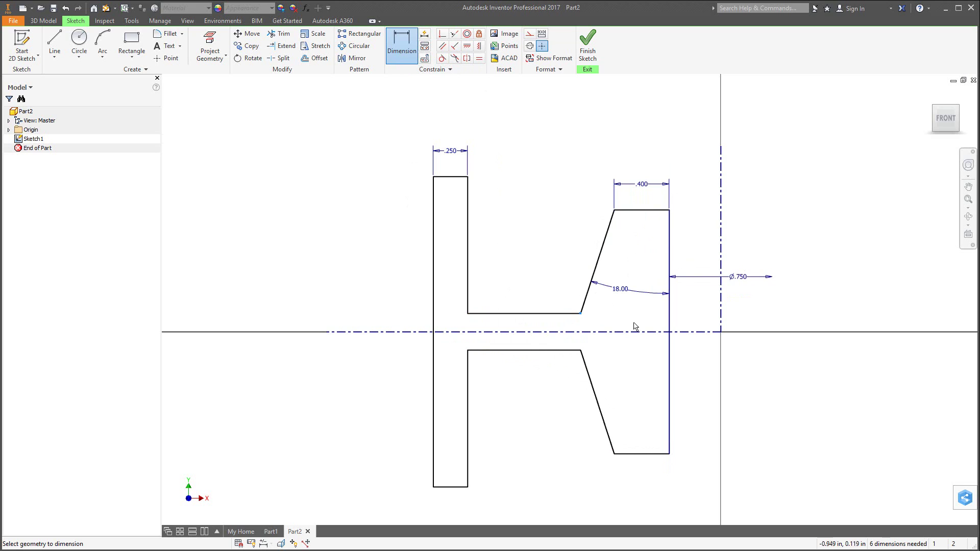
click(722, 313)
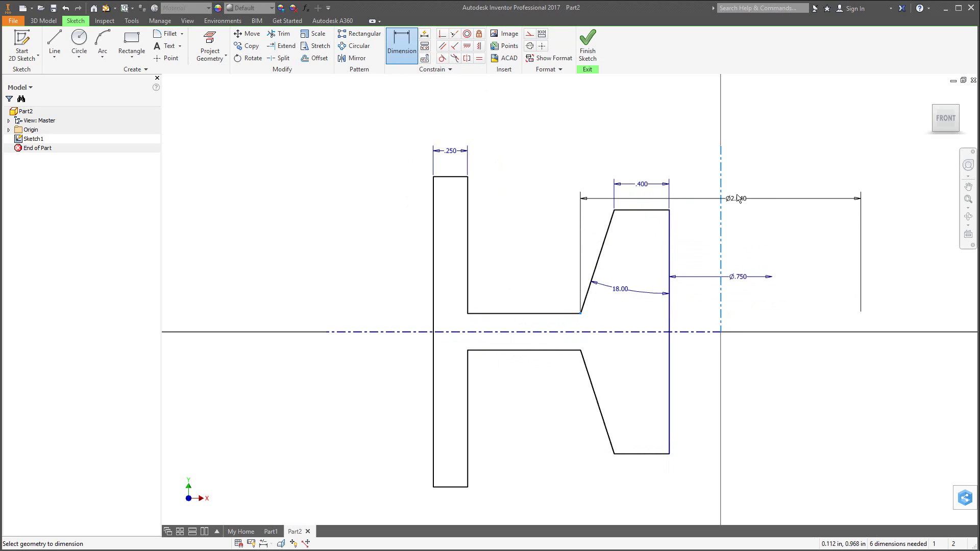
click(739, 198)
text(2)
key(Return)
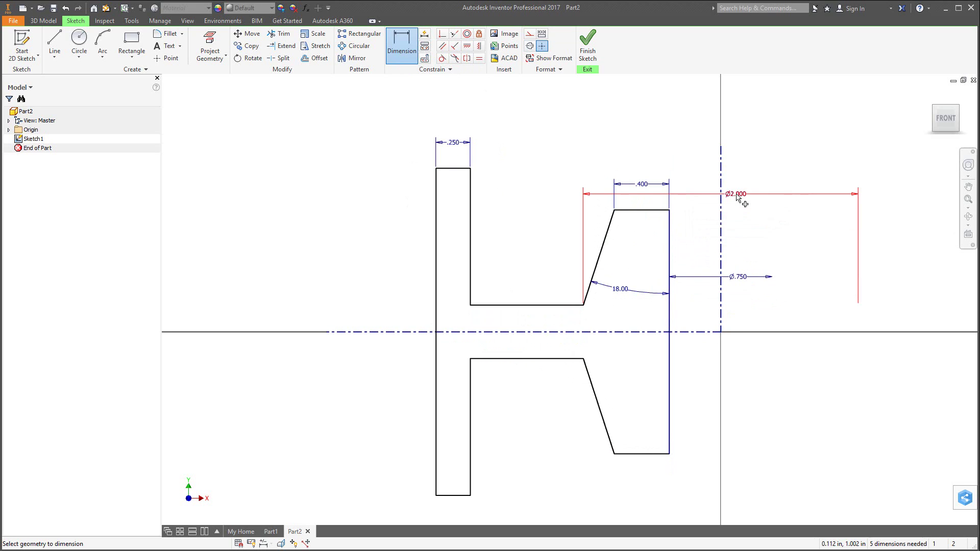
Dimension the web thickness between its upper and lower horizontal lines as 0.25 in.
click(538, 306)
click(543, 359)
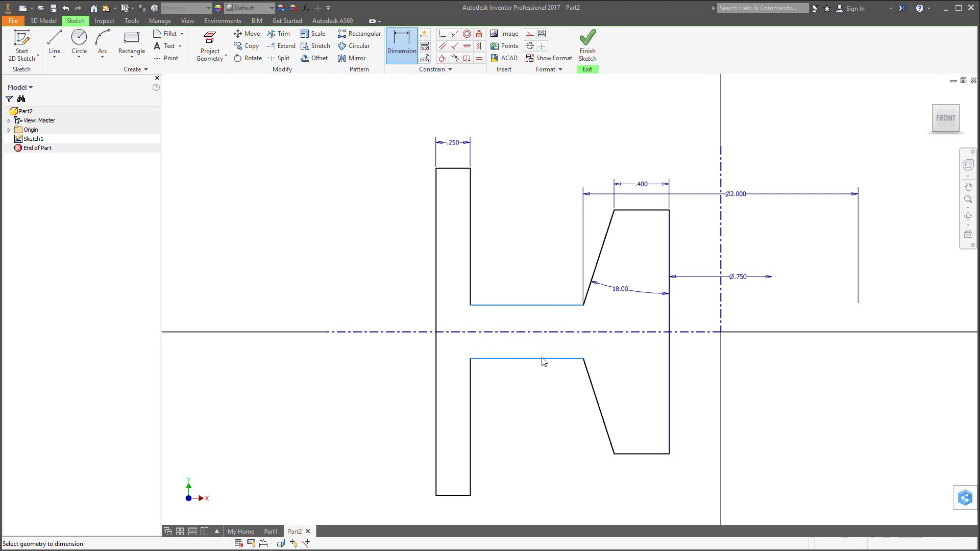
click(391, 352)
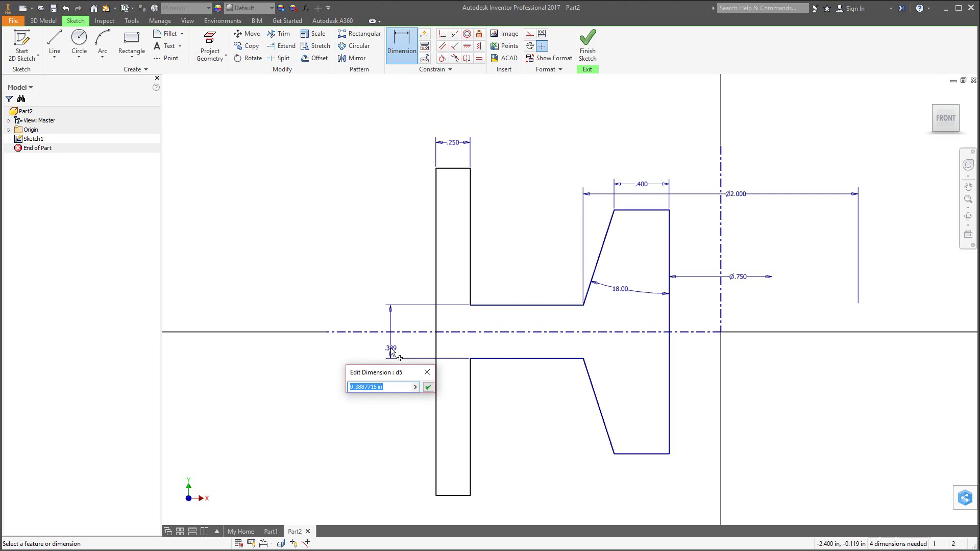
text(.25)
key(Return)
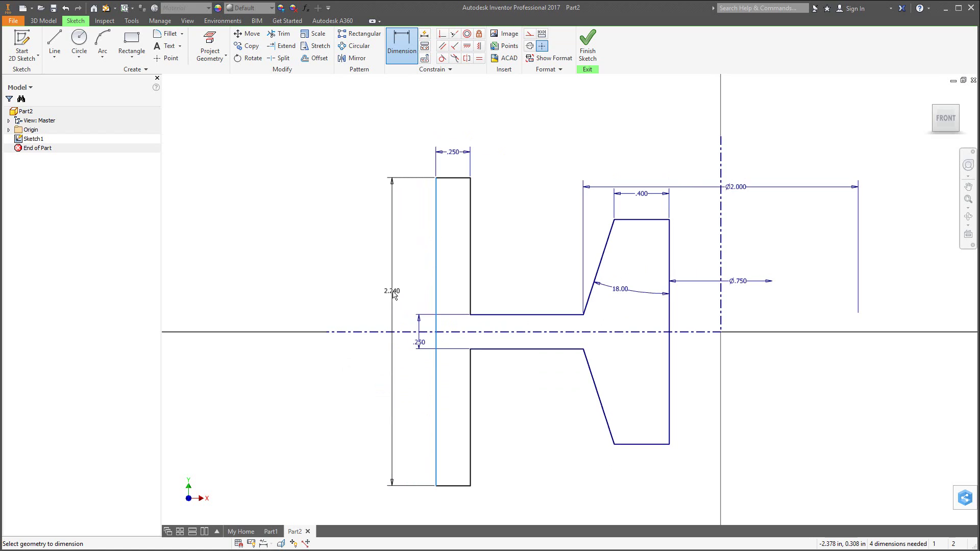
Dimension the height of the rim's outer vertical edge as 2 in.
click(394, 293)
text(2.2404837)
key(Return)
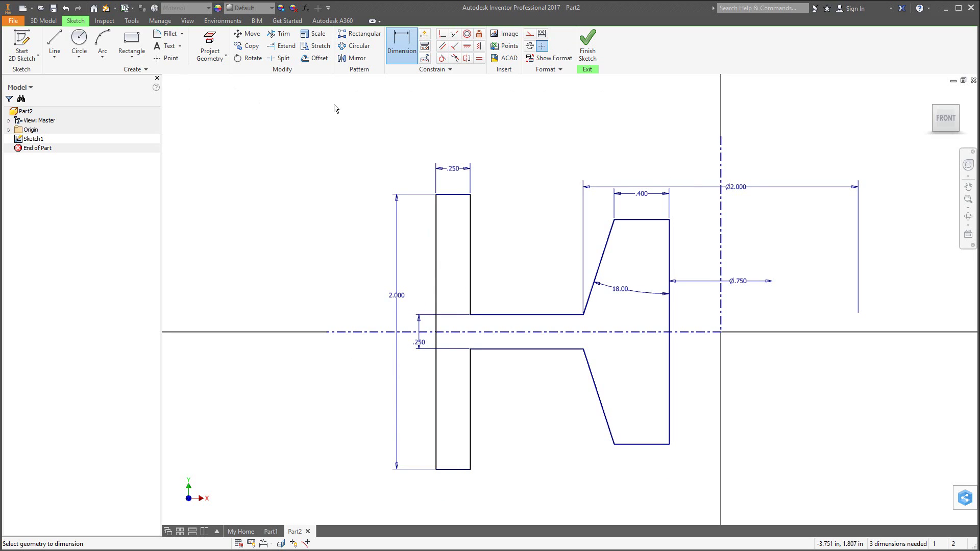
Dimension the rim's outer vertical edge to the vertical centerline as a linear diameter of 5 in.
click(437, 244)
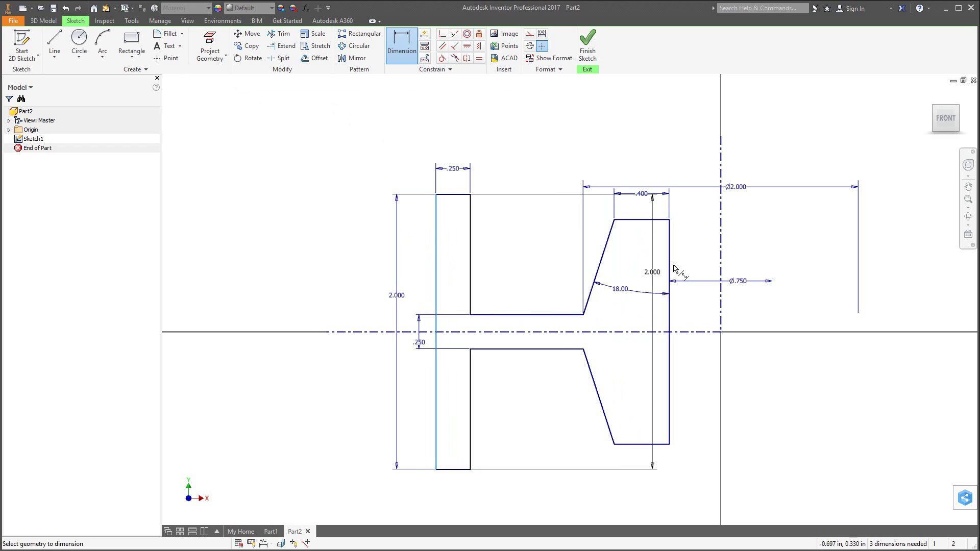
click(721, 244)
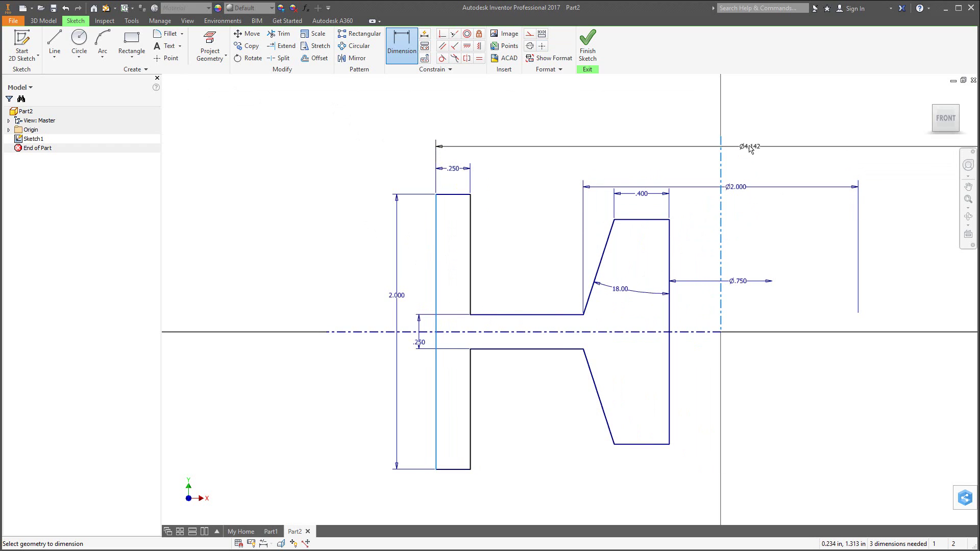
click(736, 140)
text(5)
key(Return)
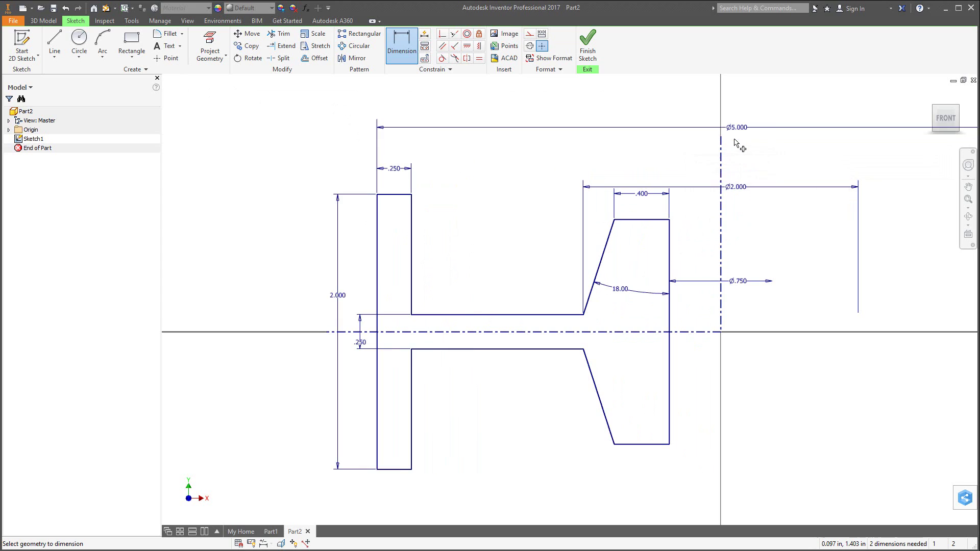
click(740, 127)
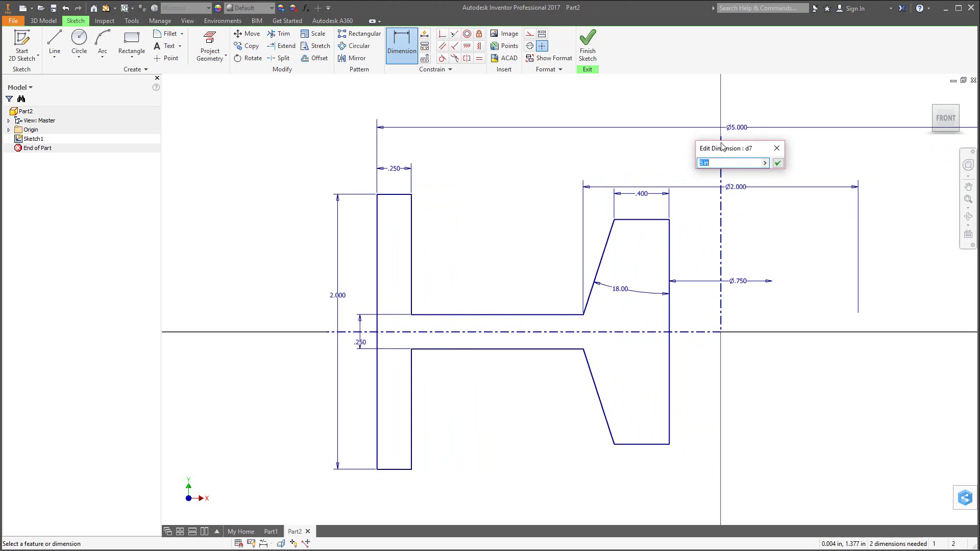
click(777, 163)
key(Escape)
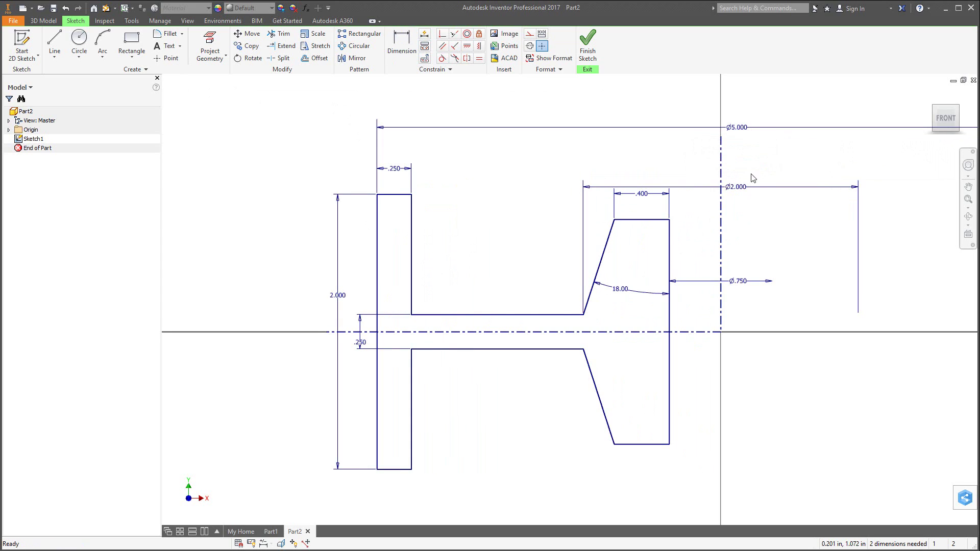
Stack the 5 in, 2 in and 0.75 in diameter dimensions above the profile, with their text near the vertical centerline.
drag(743, 134, 735, 178)
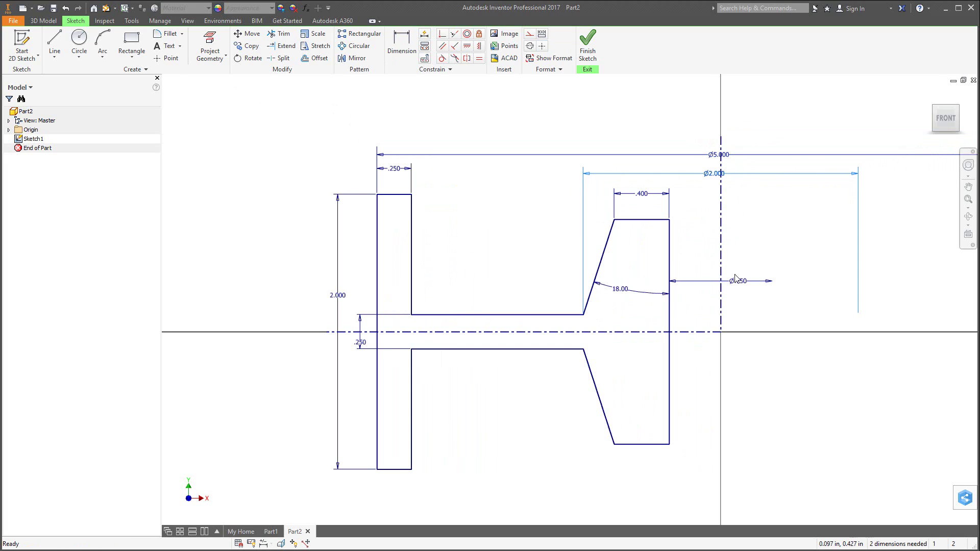
drag(738, 275, 717, 174)
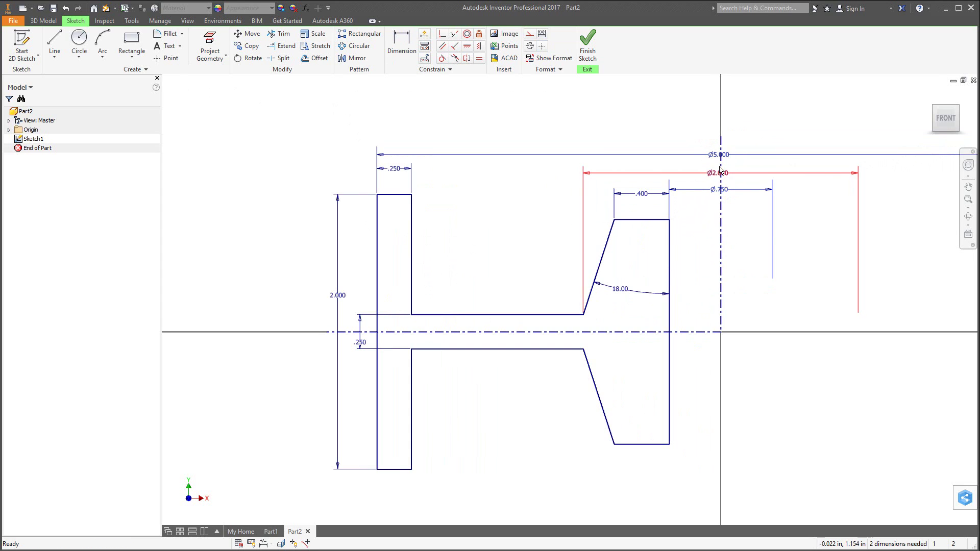
click(693, 124)
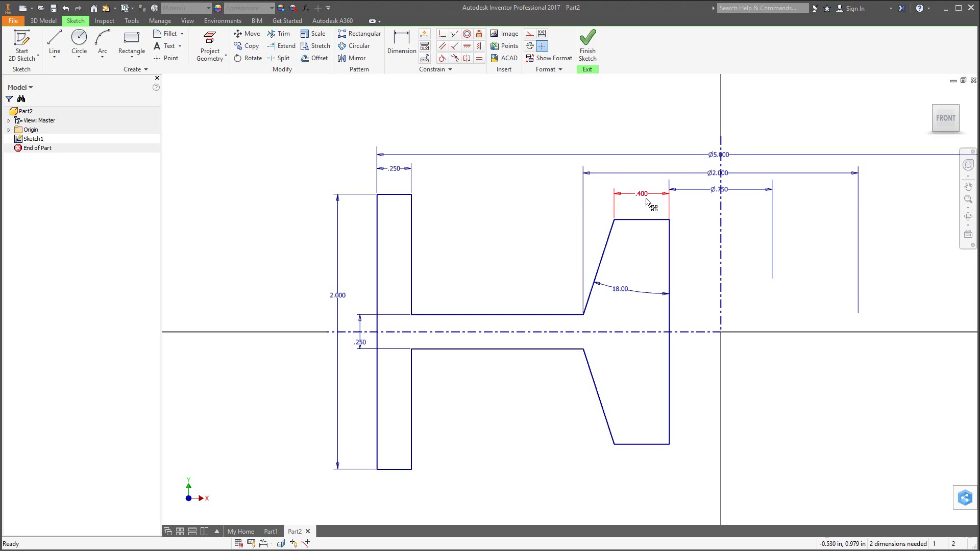
Reposition the 0.4 in hub width, 18-degree angle, 0.25 in web thickness and 2 in rim height dimensions for legibility.
drag(642, 195, 642, 203)
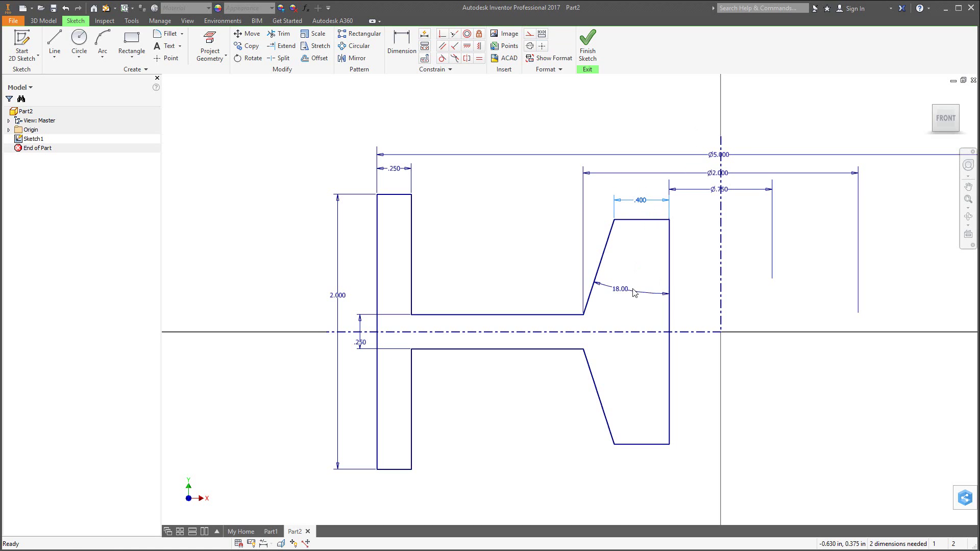
drag(621, 289, 627, 292)
click(488, 427)
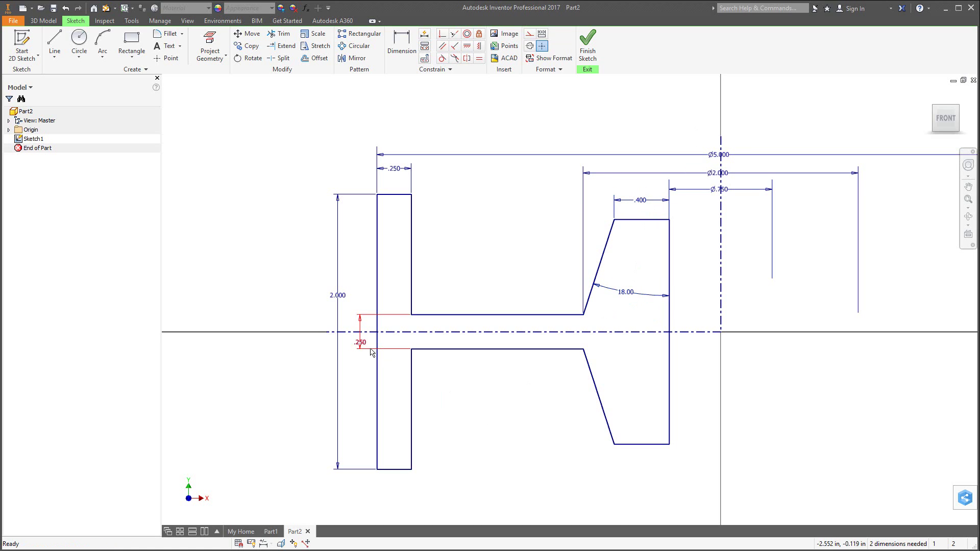
click(360, 344)
drag(364, 342, 362, 360)
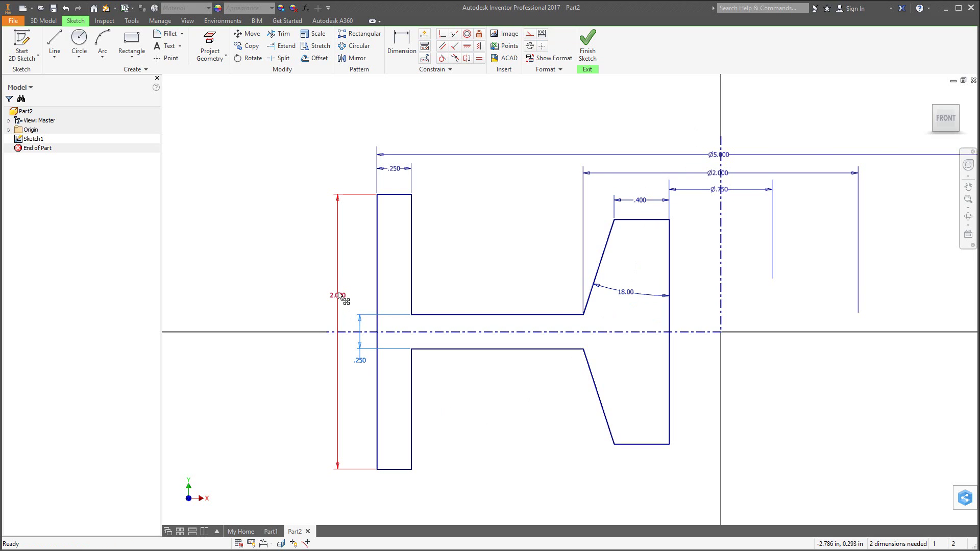
mouse_move(342, 300)
mouse_down()
mouse_move(335, 332)
mouse_move(339, 319)
mouse_up()
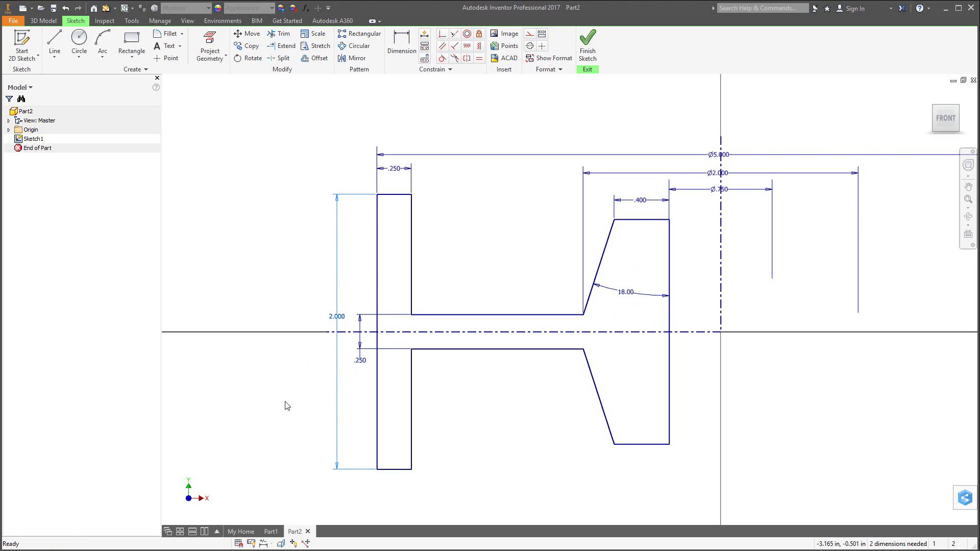
Revolve the closed profile a full turn about the vertical centerline to create the solid wheel.
scroll(560, 399, down, 6)
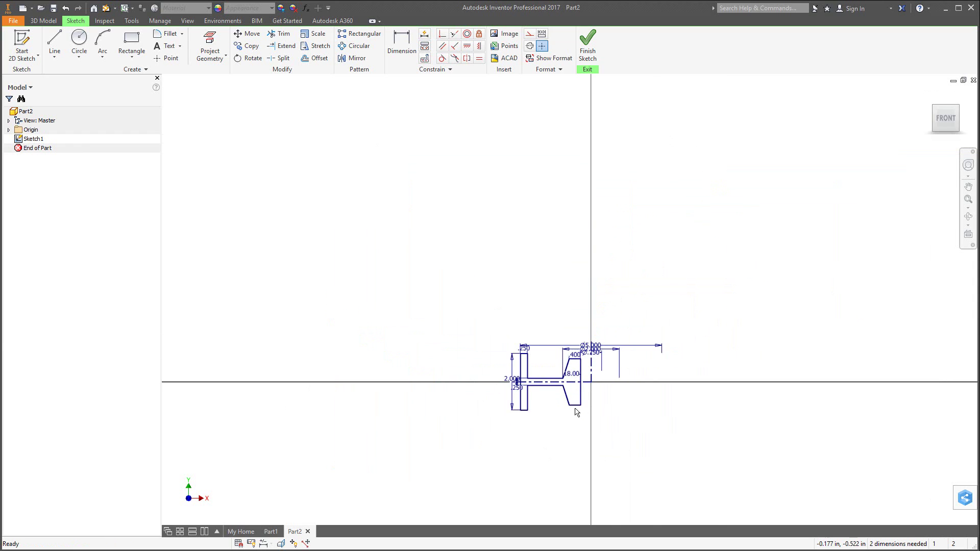
scroll(575, 413, up, 5)
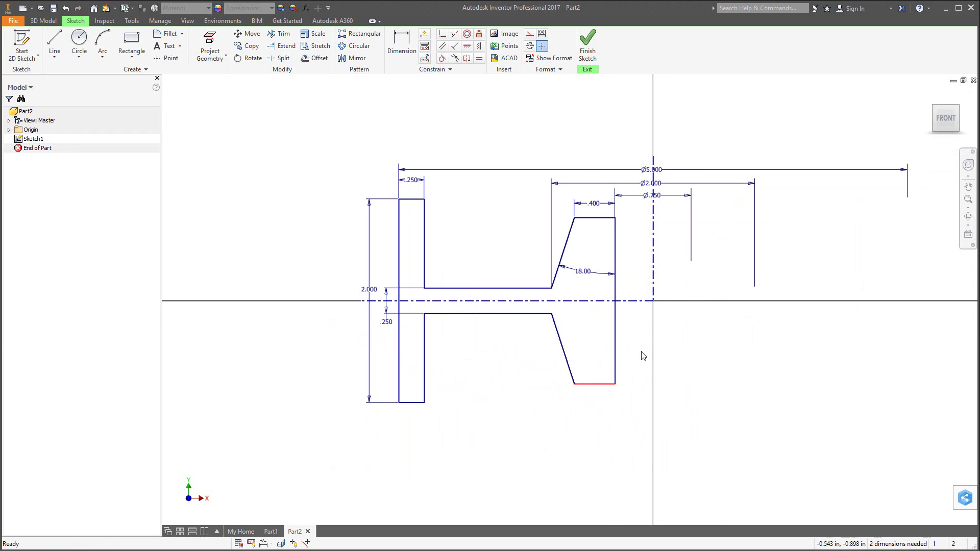
click(938, 121)
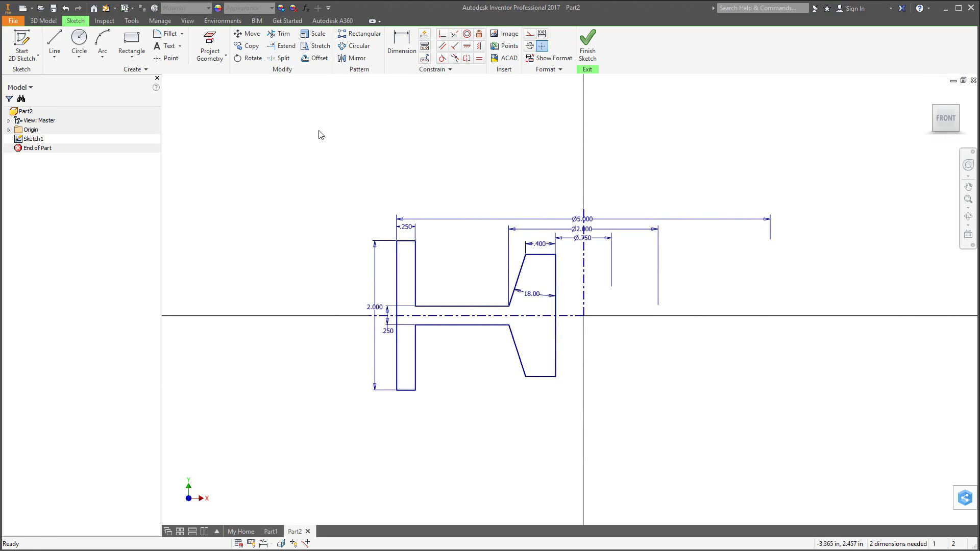
click(36, 21)
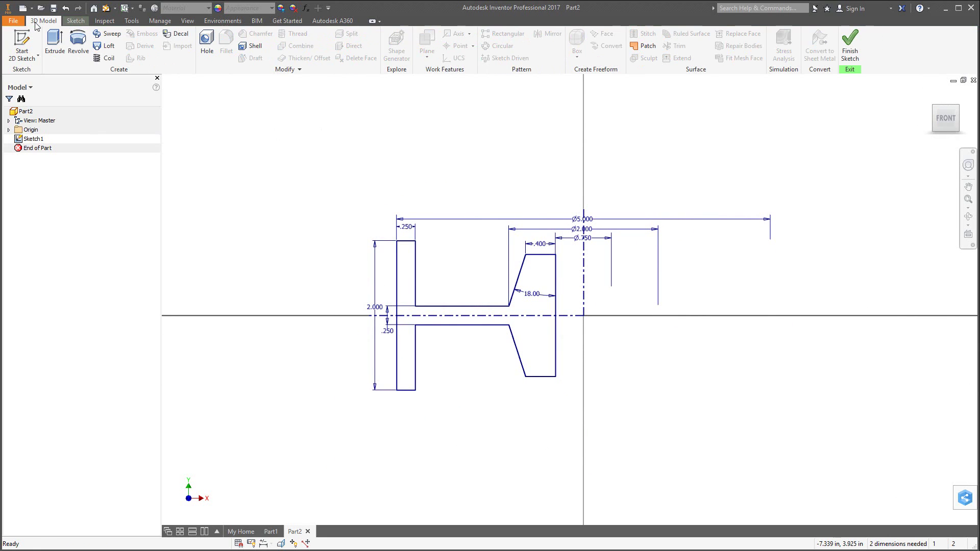
click(76, 48)
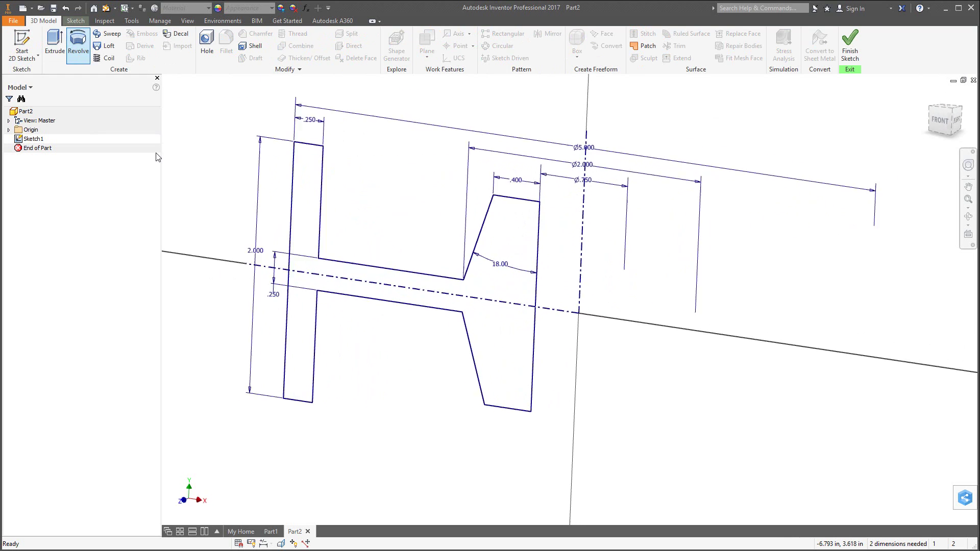
scroll(394, 322, down, 4)
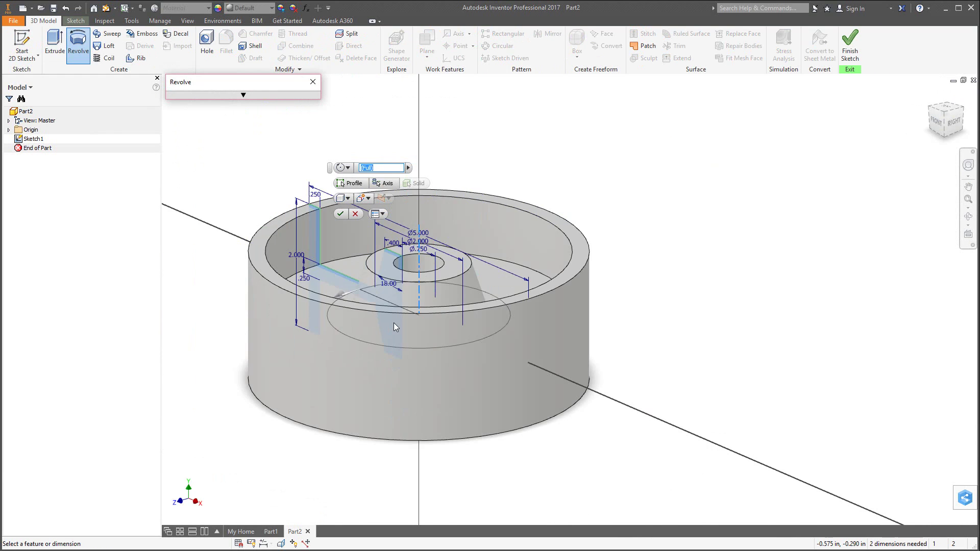
scroll(329, 309, up, 1)
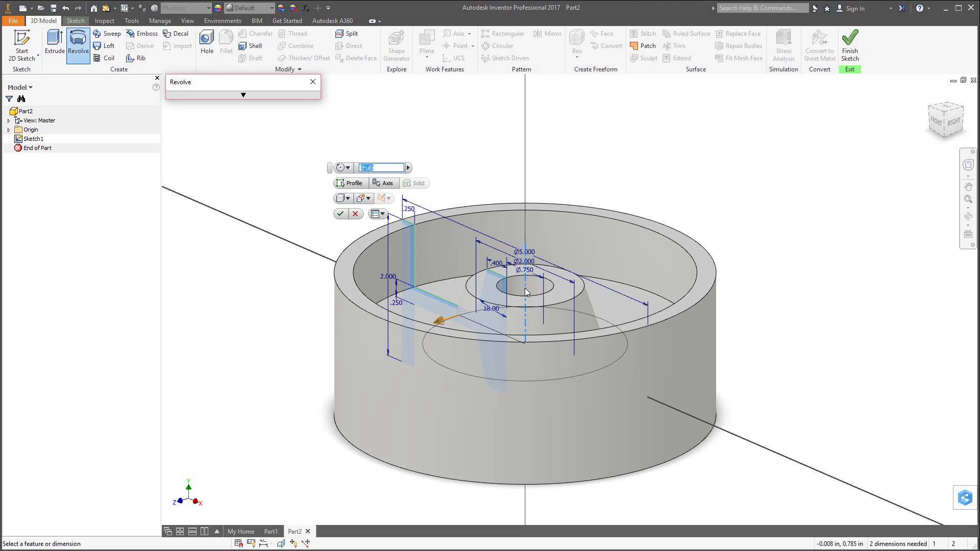
click(340, 213)
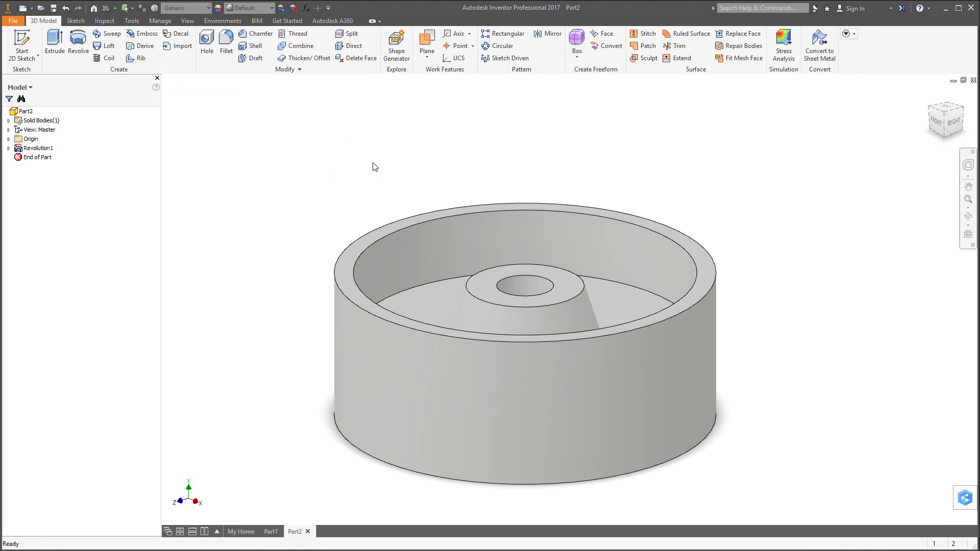
Start a constant-radius edge fillet of 0.1 in and select the inner and outer edges of the rim's upper face.
mouse_move(383, 169)
shift+middle_down()
mouse_move(383, 199)
mouse_move(384, 170)
shift+middle_up()
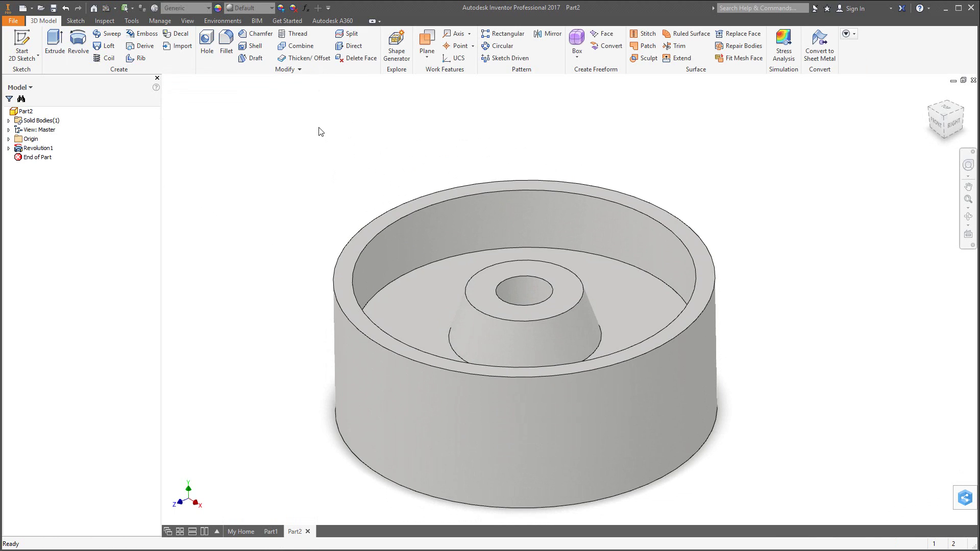
click(226, 45)
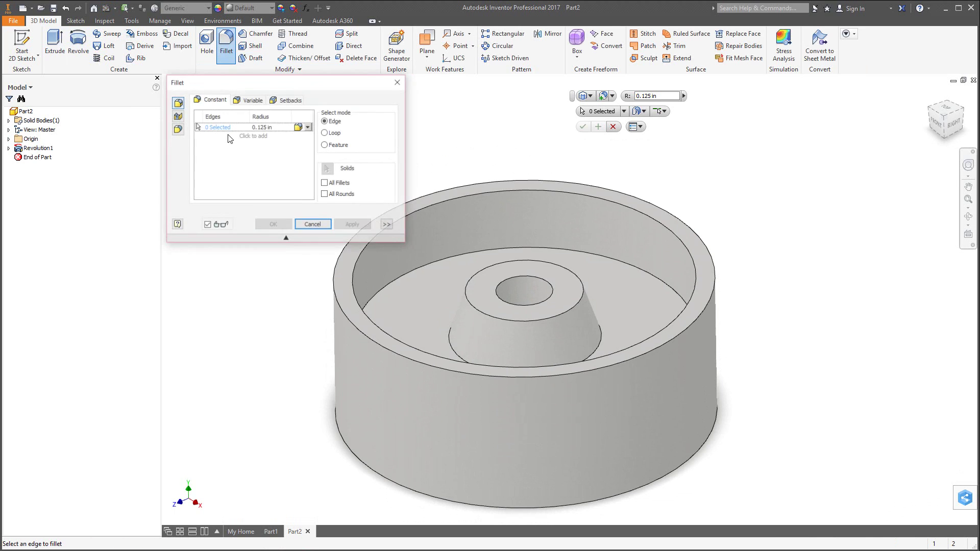
click(286, 239)
click(287, 95)
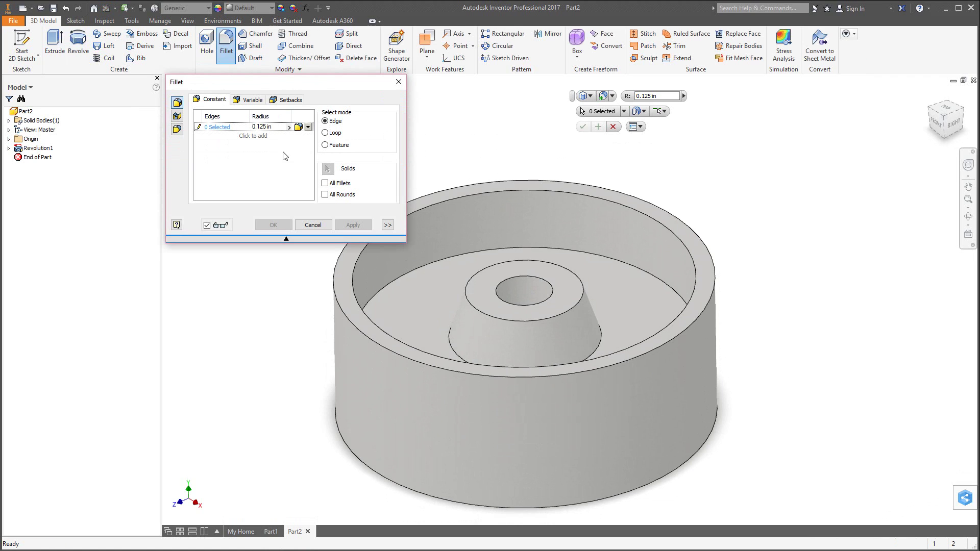
drag(271, 127, 258, 128)
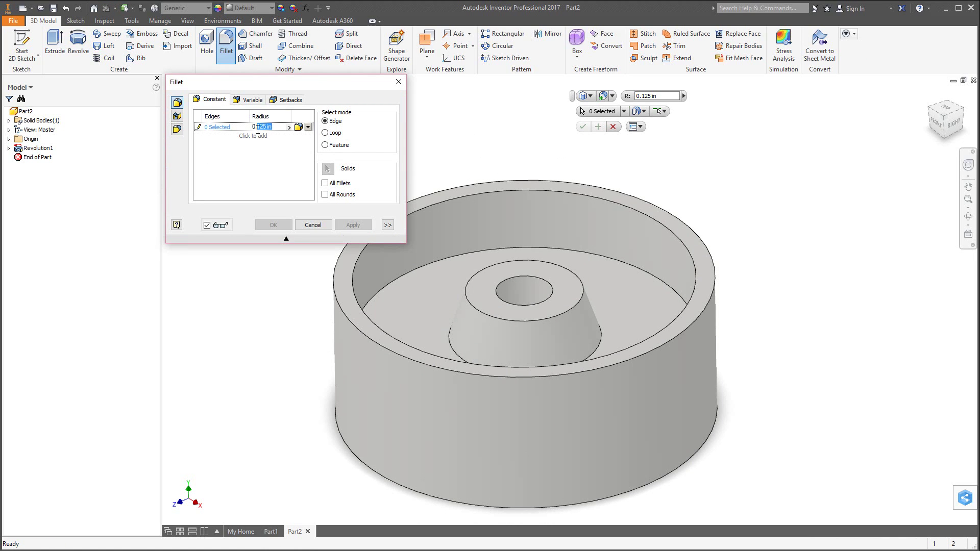
key(BackSpace)
click(271, 151)
click(575, 190)
click(650, 342)
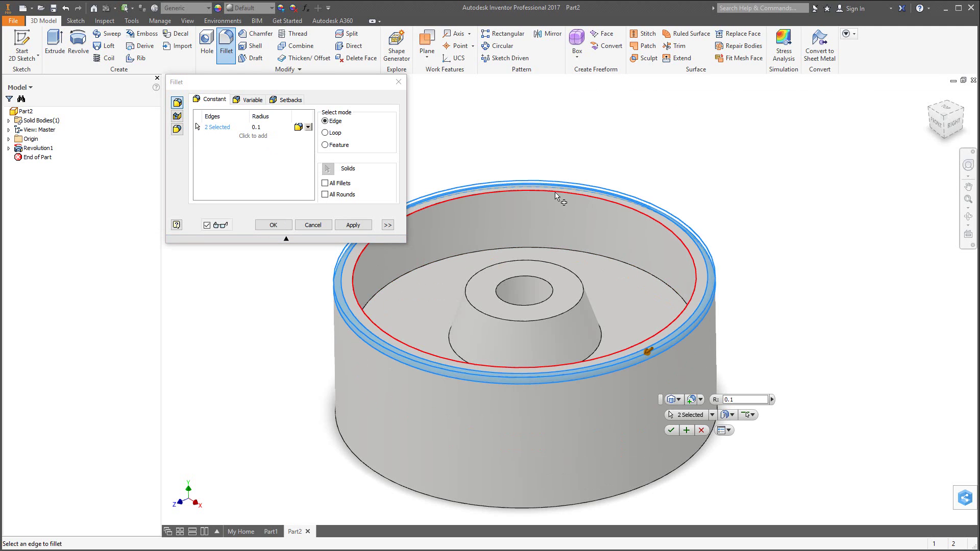
Add the rim's lower outer and inner edges and the hub-to-web edges on both sides to the 0.1 in fillet and apply it.
click(384, 475)
click(388, 464)
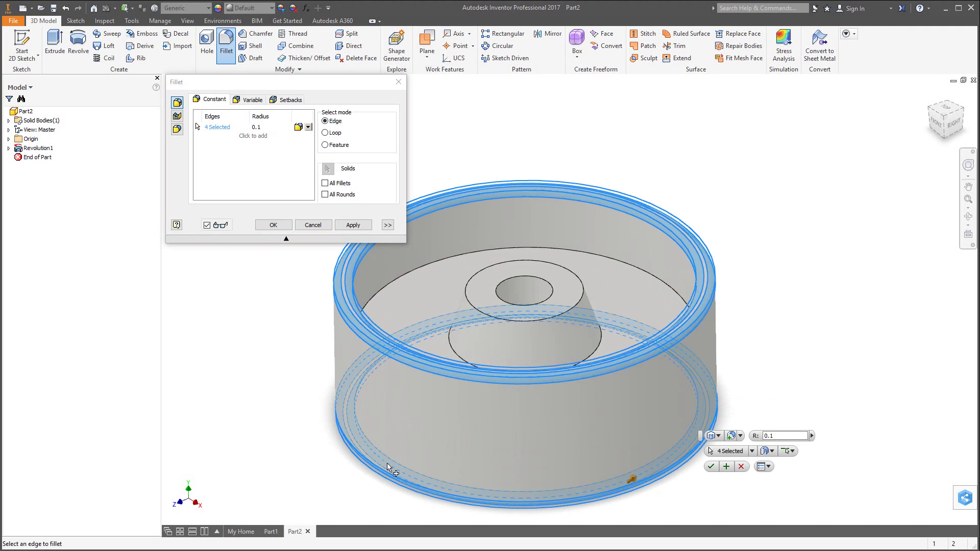
click(453, 355)
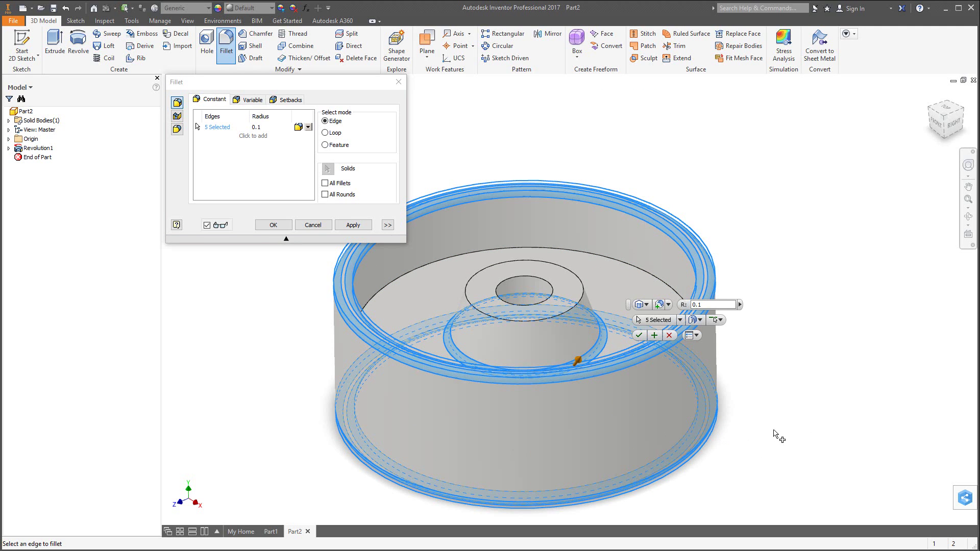
key(F4)
drag(763, 398, 749, 365)
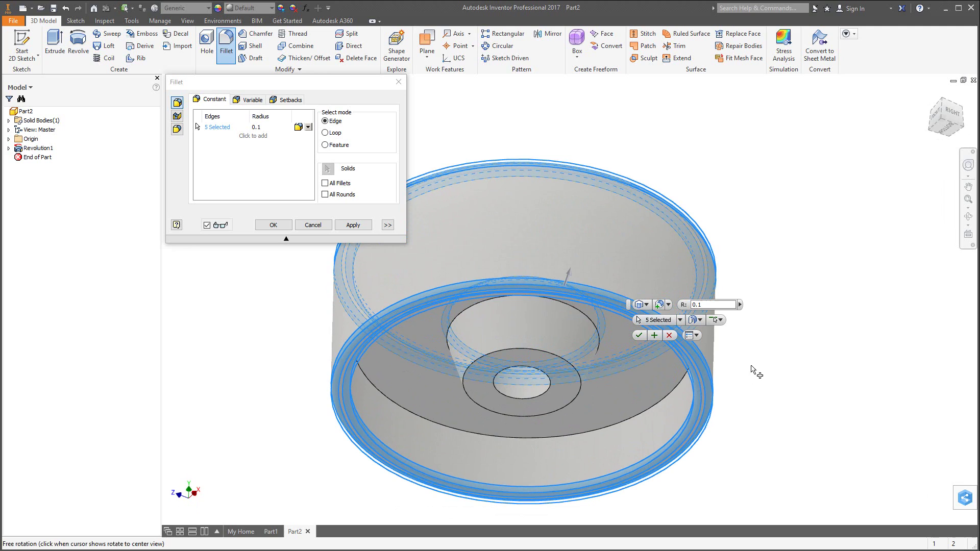
click(587, 318)
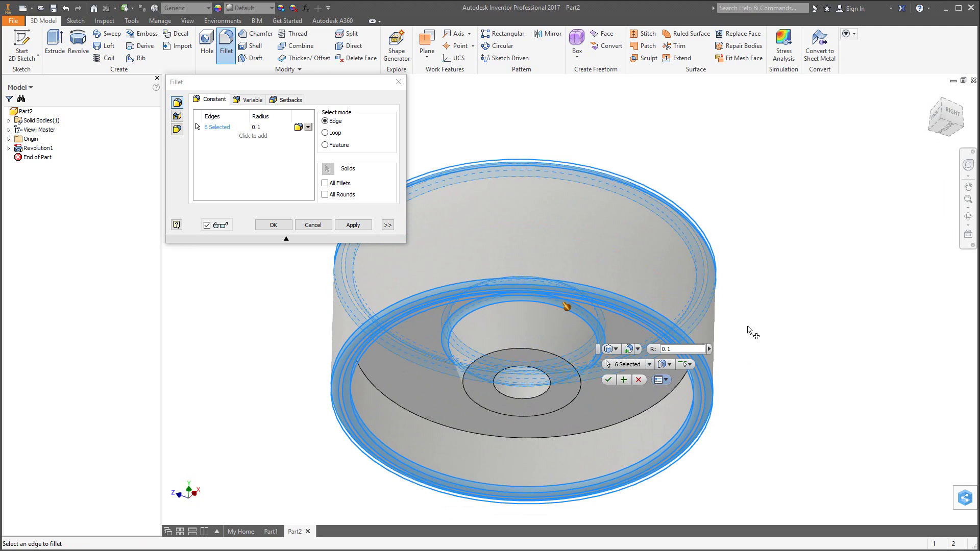
click(360, 226)
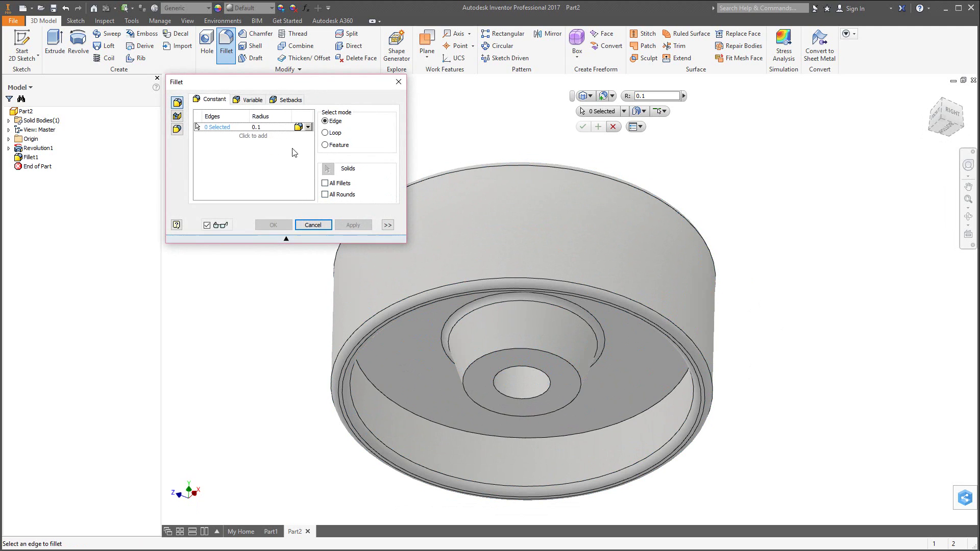
Fillet the inner rim-to-web edges on both sides of the wheel with a 0.5 in radius.
click(261, 128)
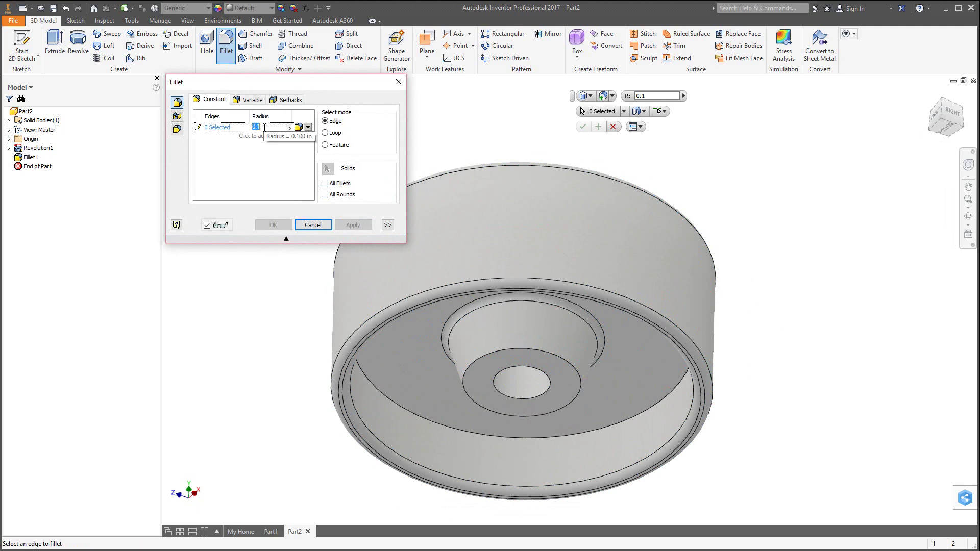
text(.5)
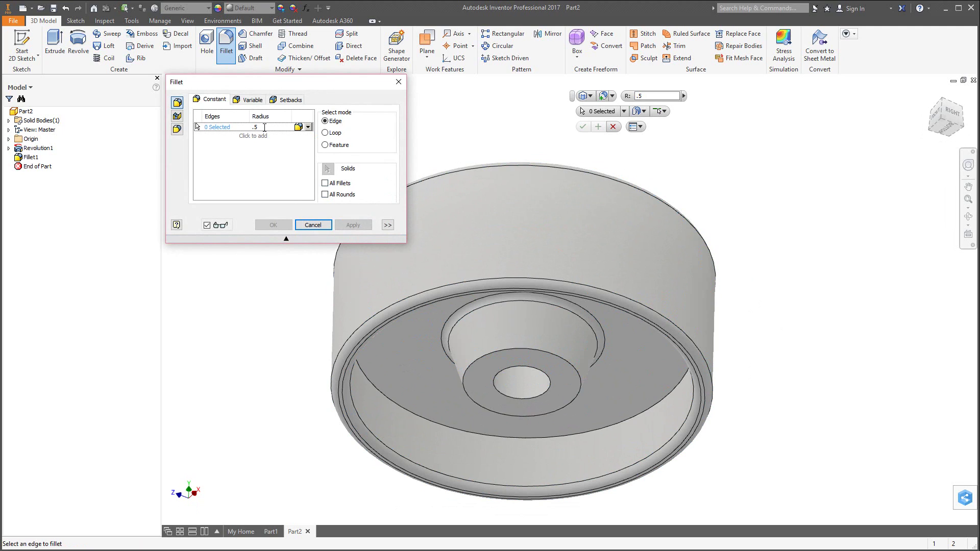
click(388, 399)
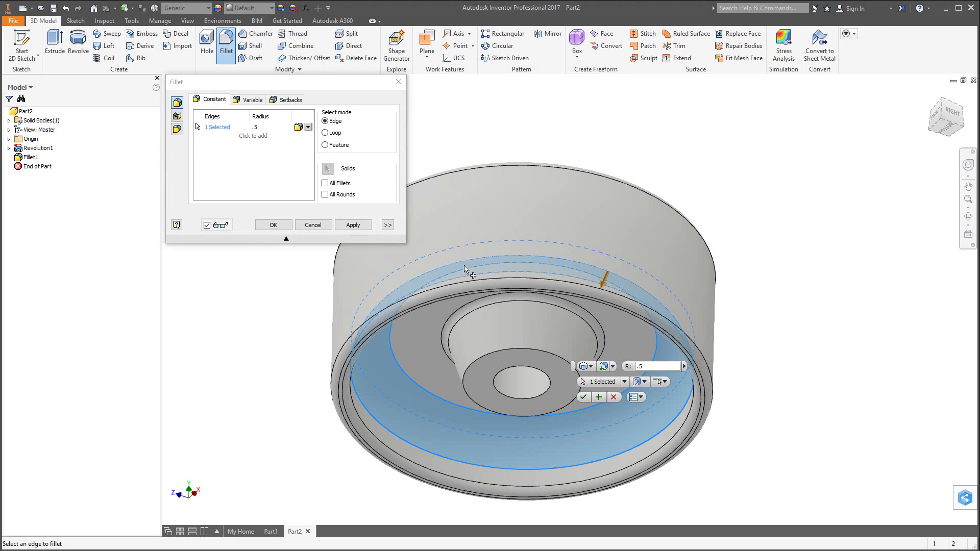
shift+middle_drag(465, 267, 458, 332)
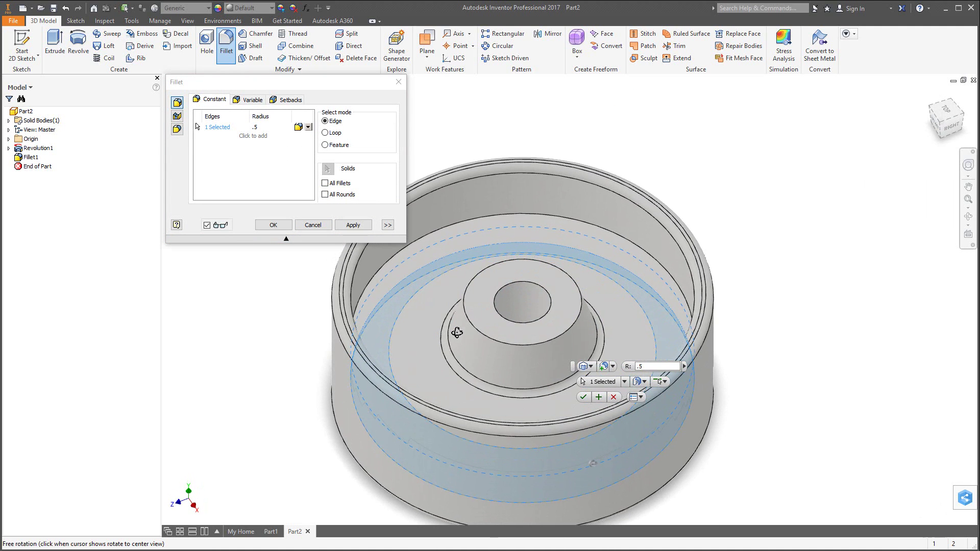
click(499, 217)
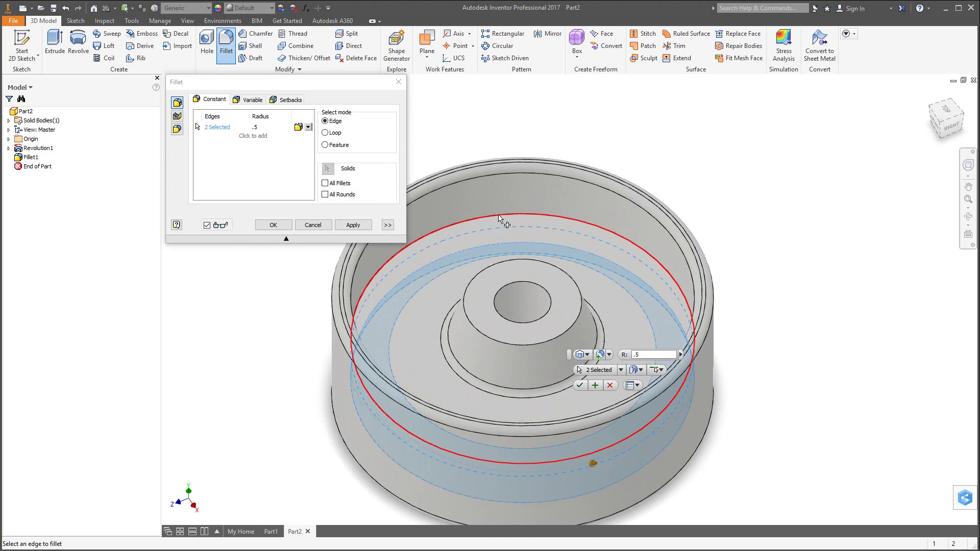
click(352, 226)
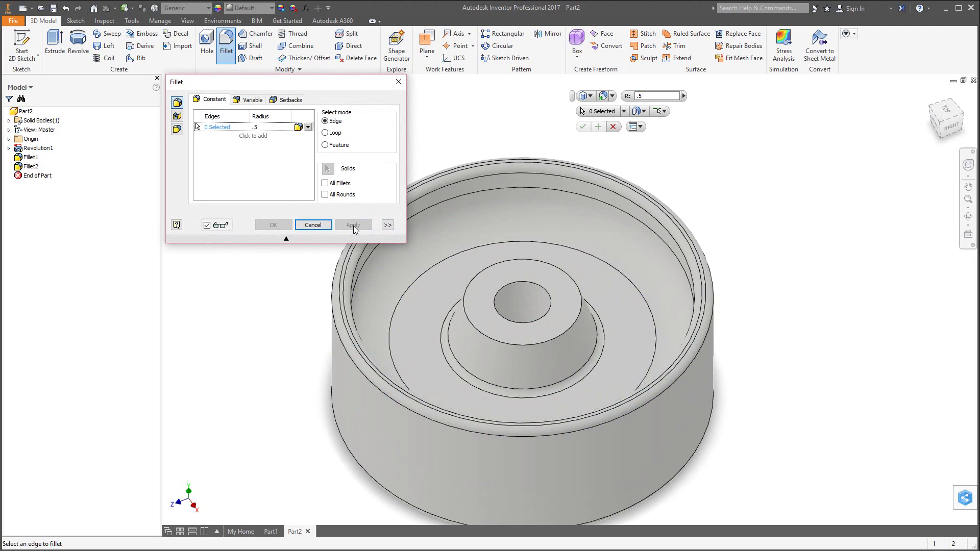
click(313, 226)
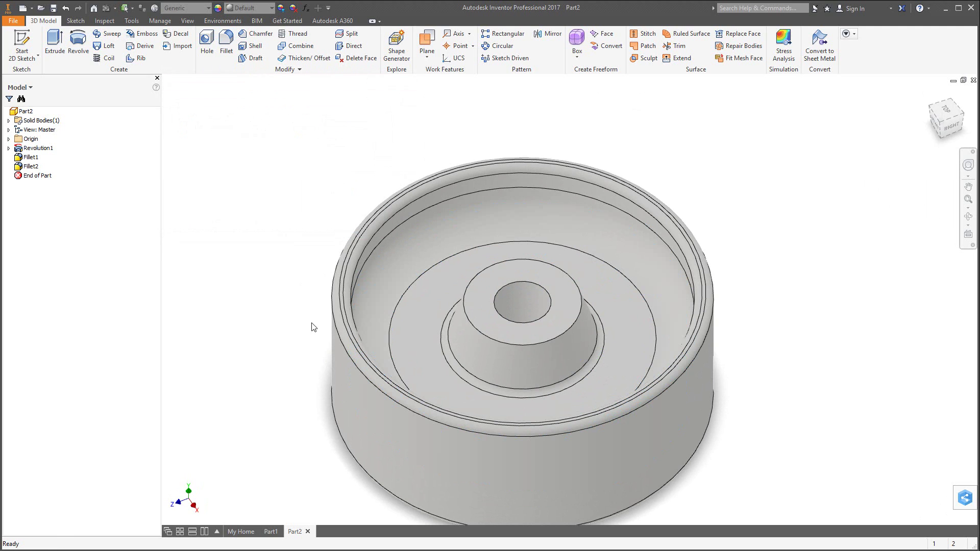
Apply the Glossy - Forest Green appearance to the large fillet face on the wheel's upper side.
shift+middle_drag(310, 286, 311, 251)
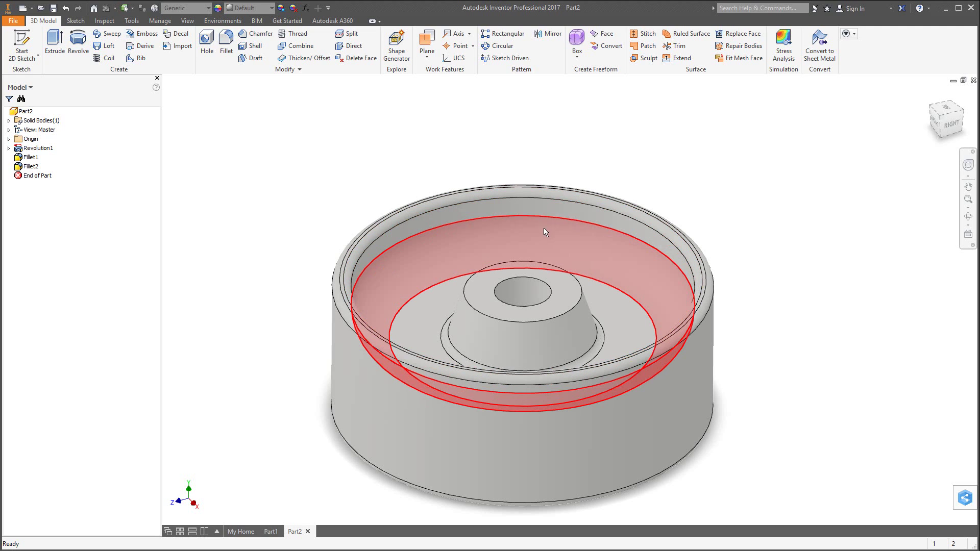
click(483, 241)
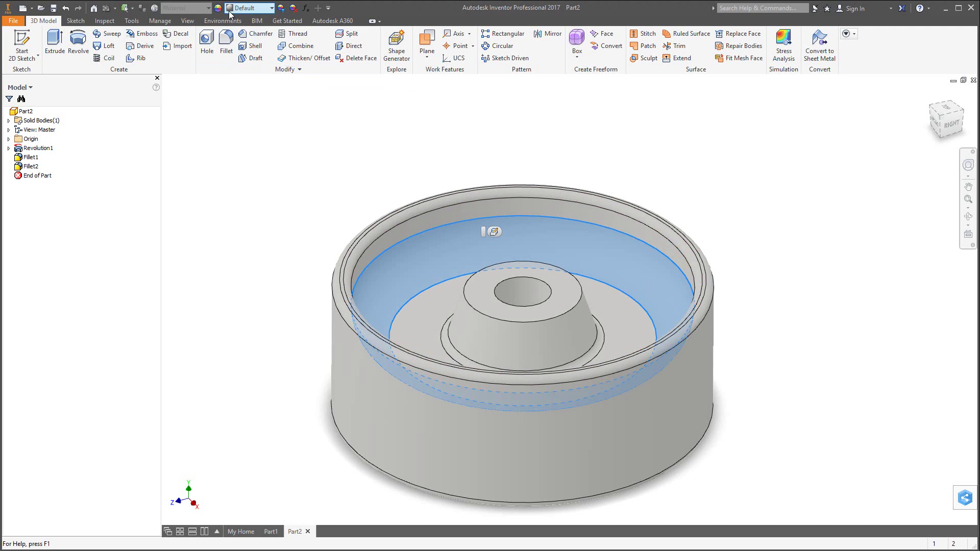
click(272, 9)
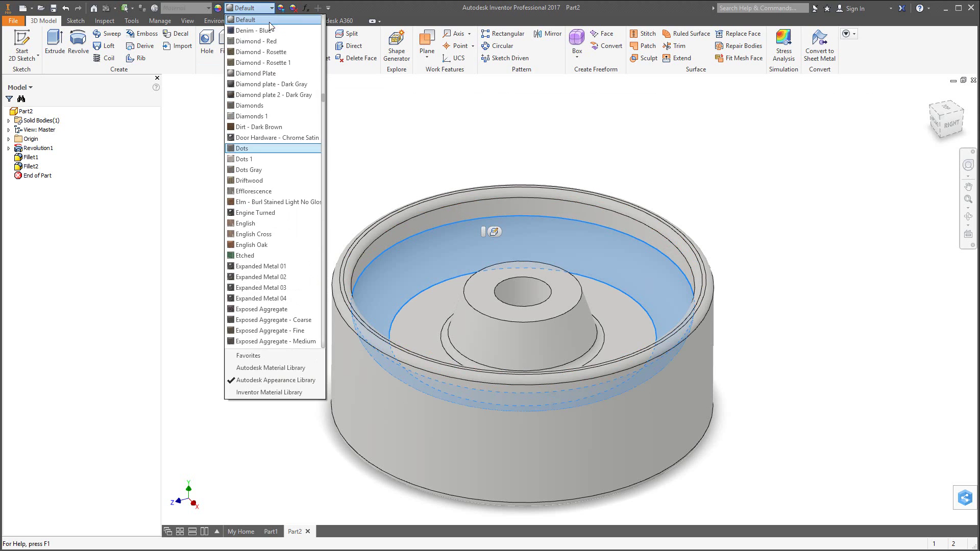
drag(324, 99, 321, 126)
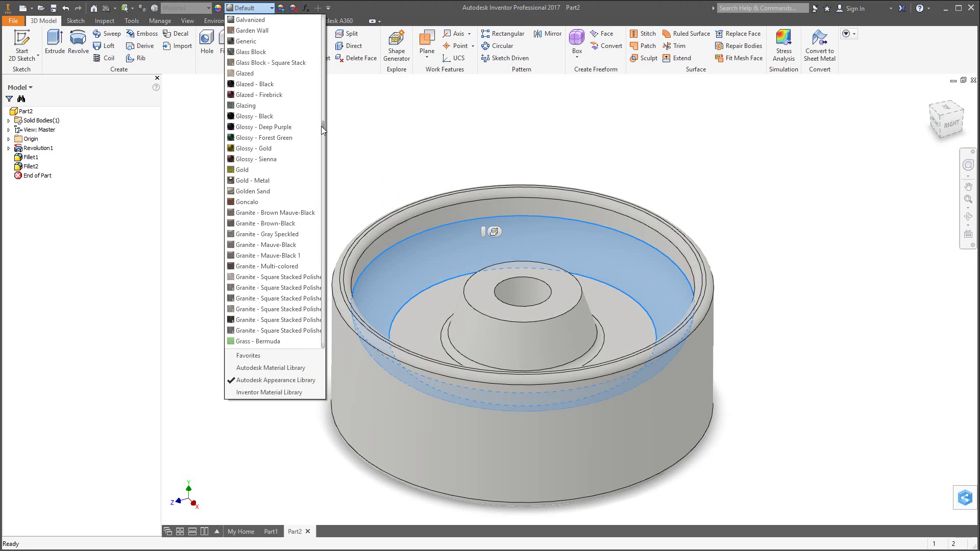
click(296, 138)
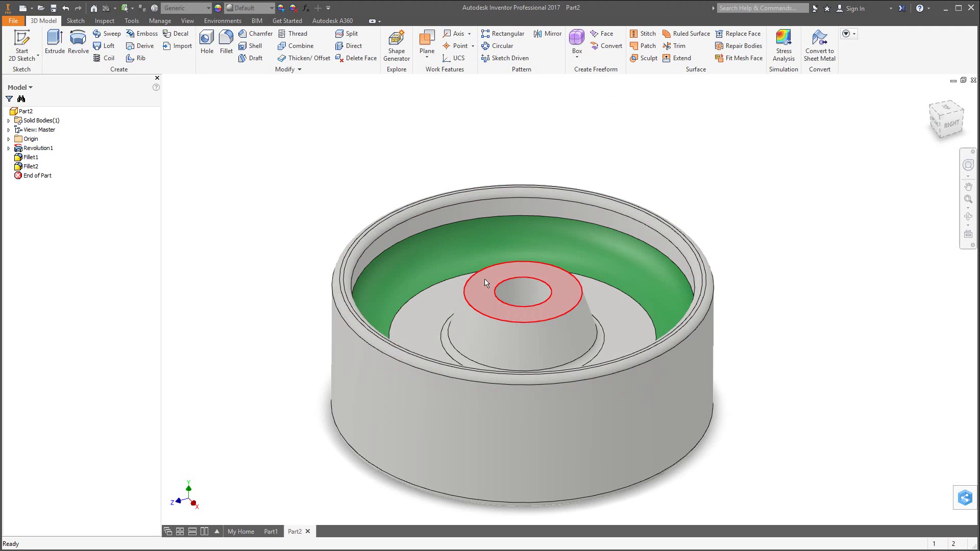
Create a sketch on the hub's upper face and draw a short line along the vertical axis, above the hub and inside the green fillet.
mouse_move(486, 284)
click(494, 296)
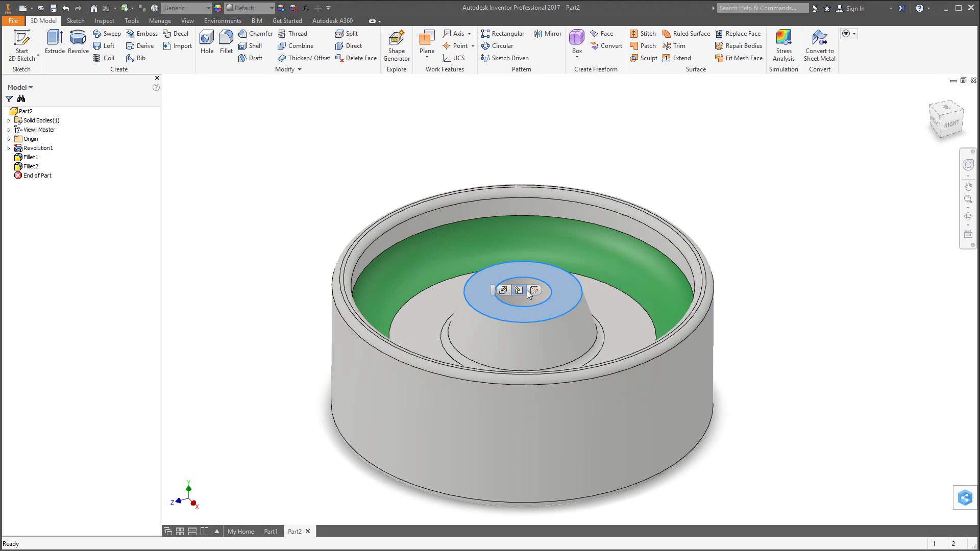
click(533, 290)
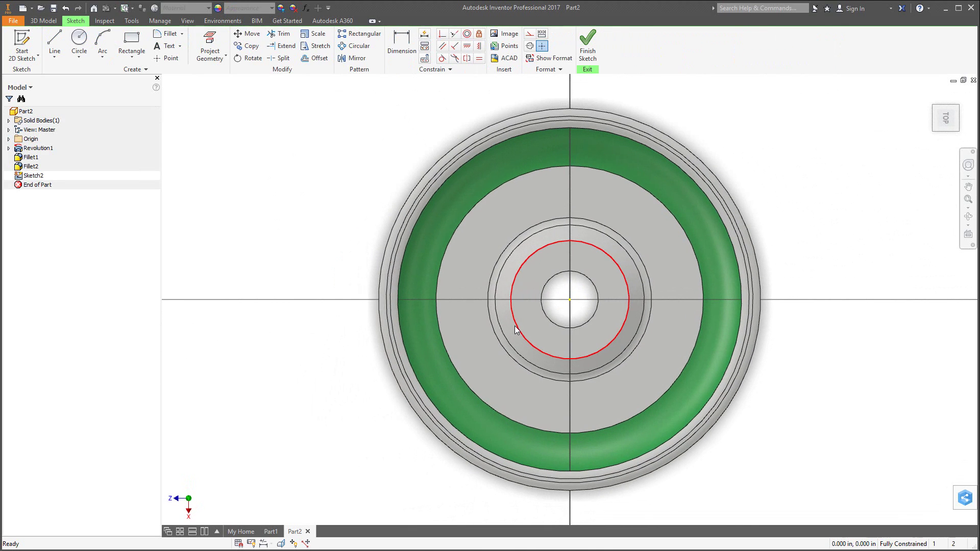
click(55, 43)
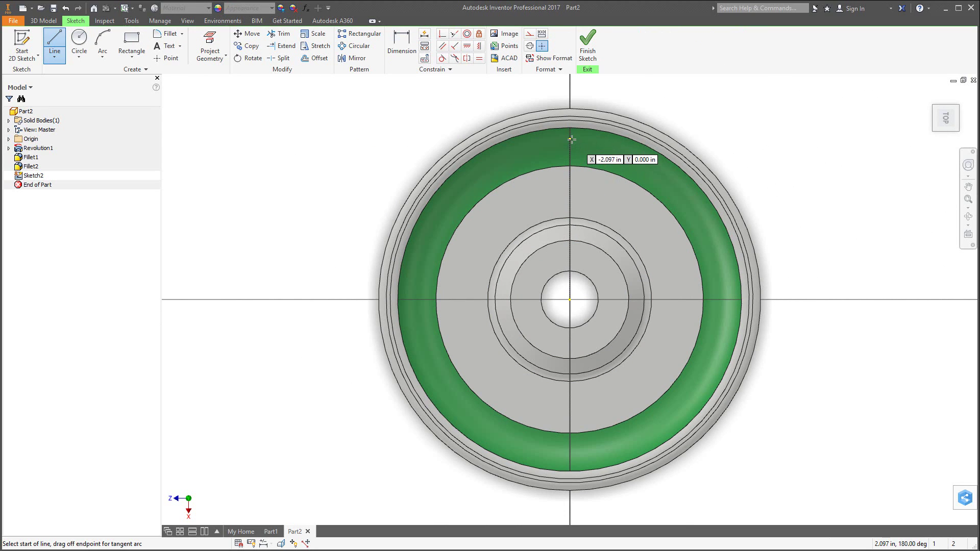
click(570, 173)
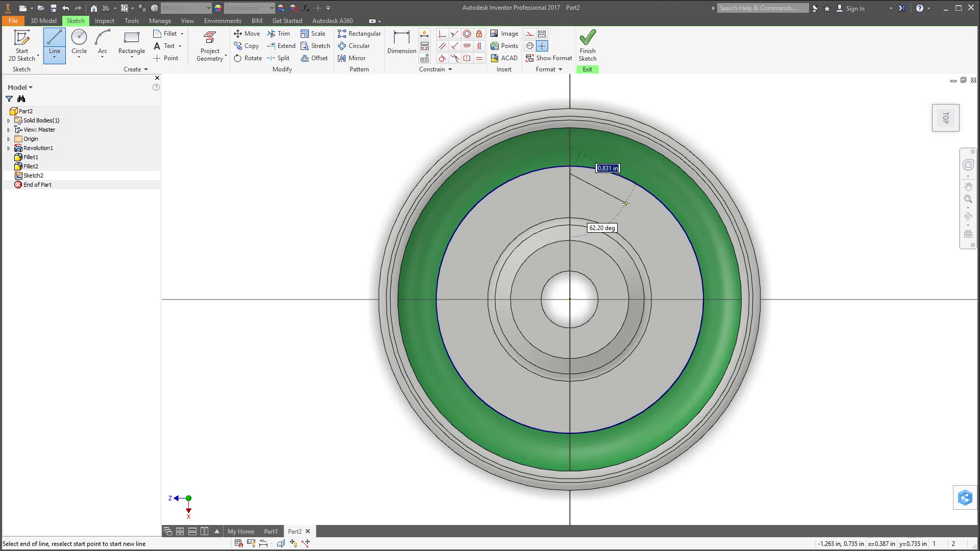
click(572, 209)
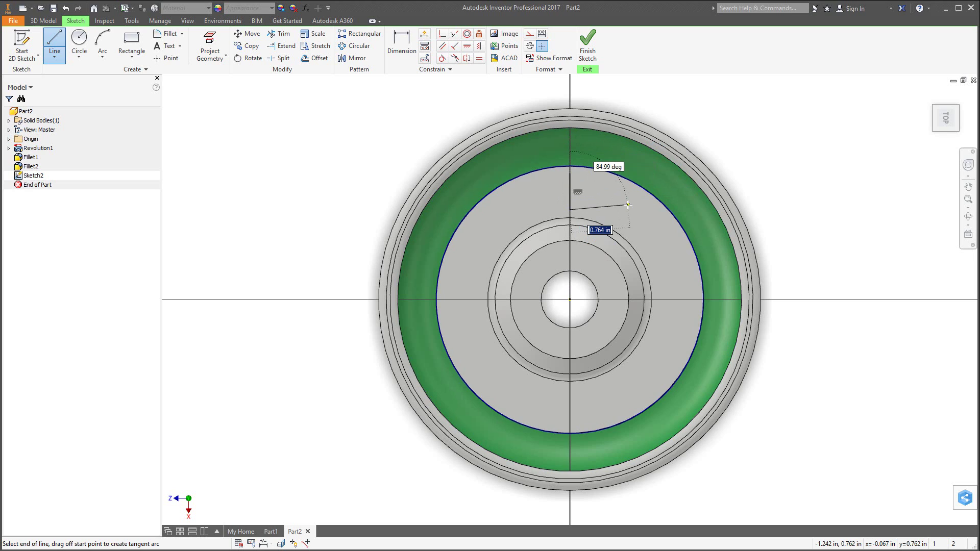
key(Escape)
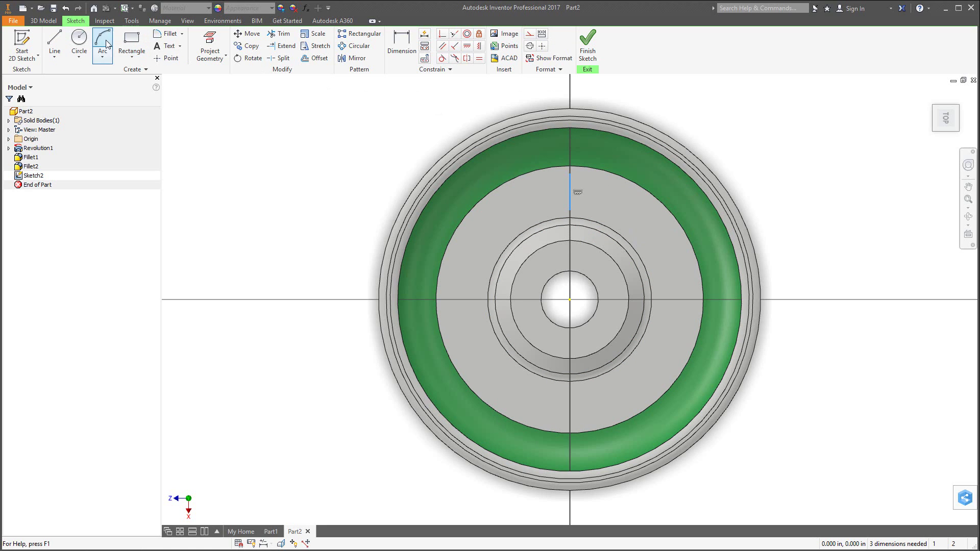
Draw a short line along the horizontal axis, to the right of the hub and inside the green fillet.
click(55, 43)
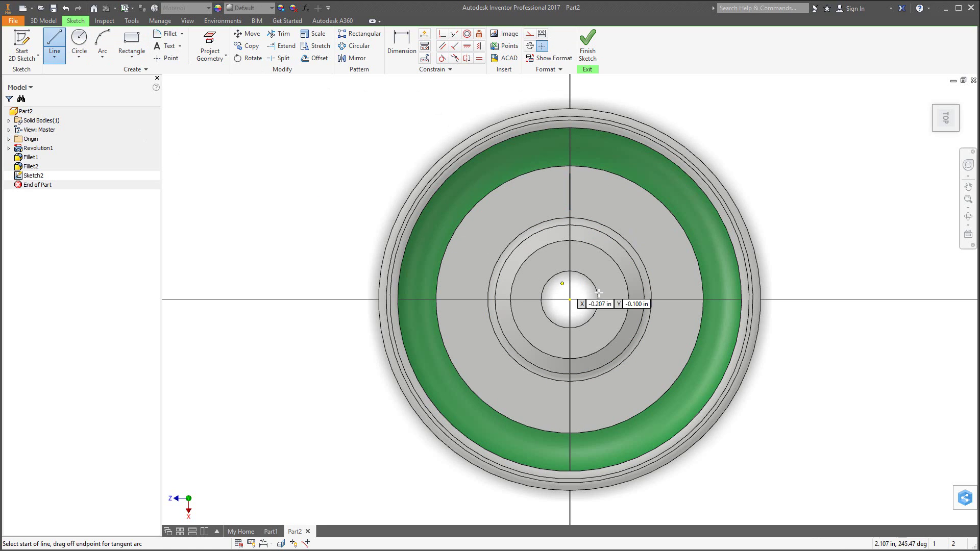
click(664, 299)
click(697, 299)
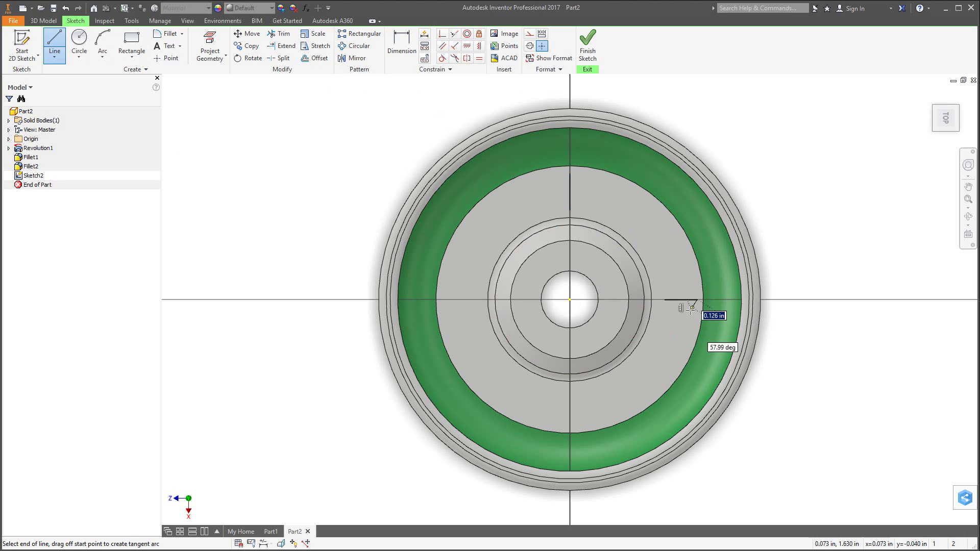
right_click(671, 339)
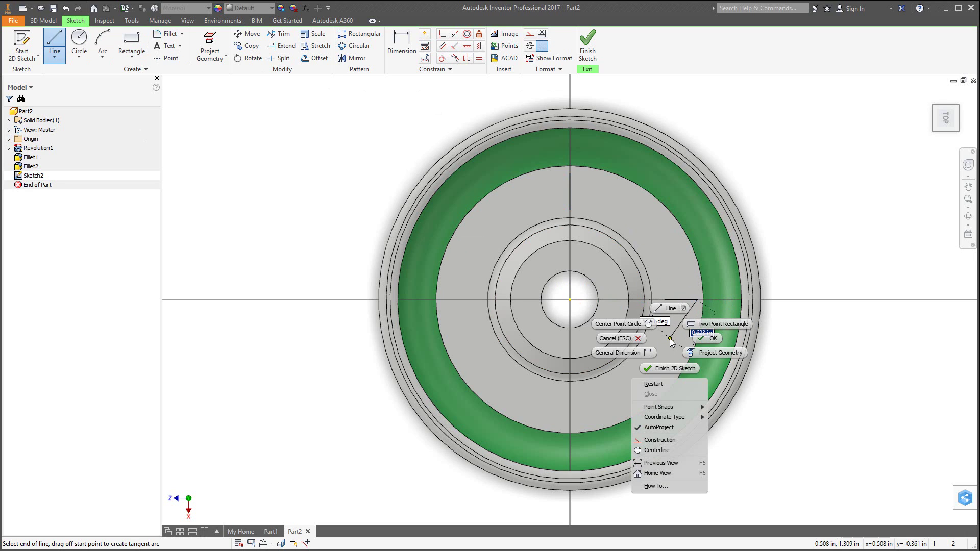
click(708, 338)
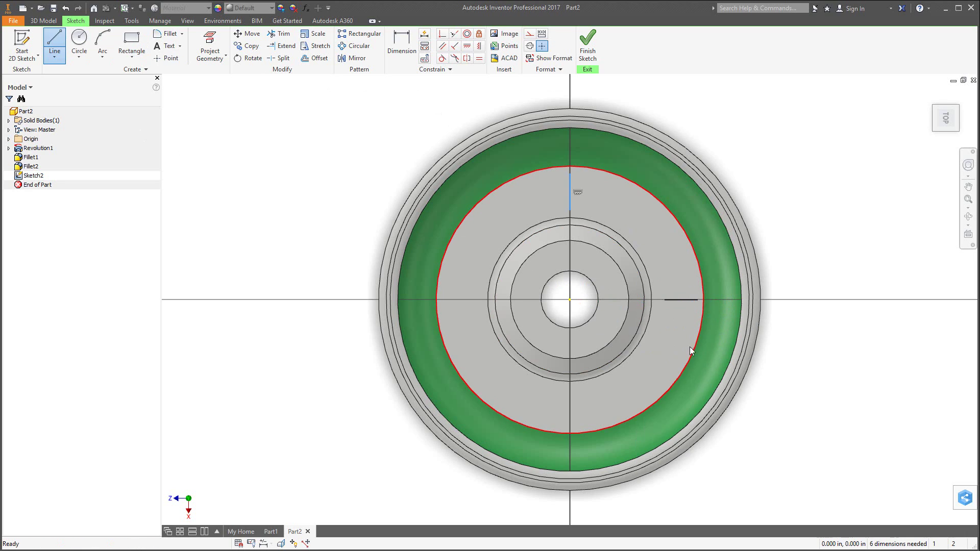
Draw a short line along the vertical axis, below the hub and inside the green fillet.
right_click(588, 401)
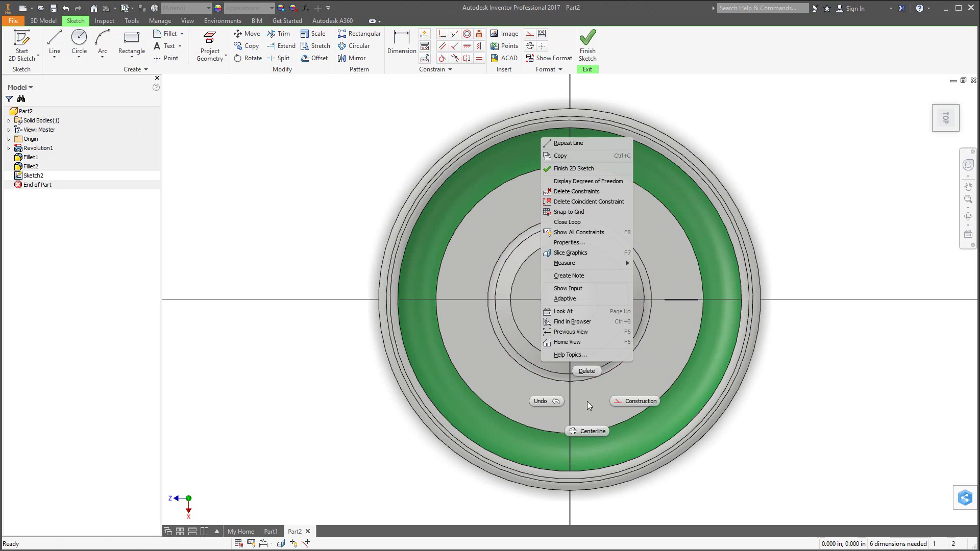
click(571, 142)
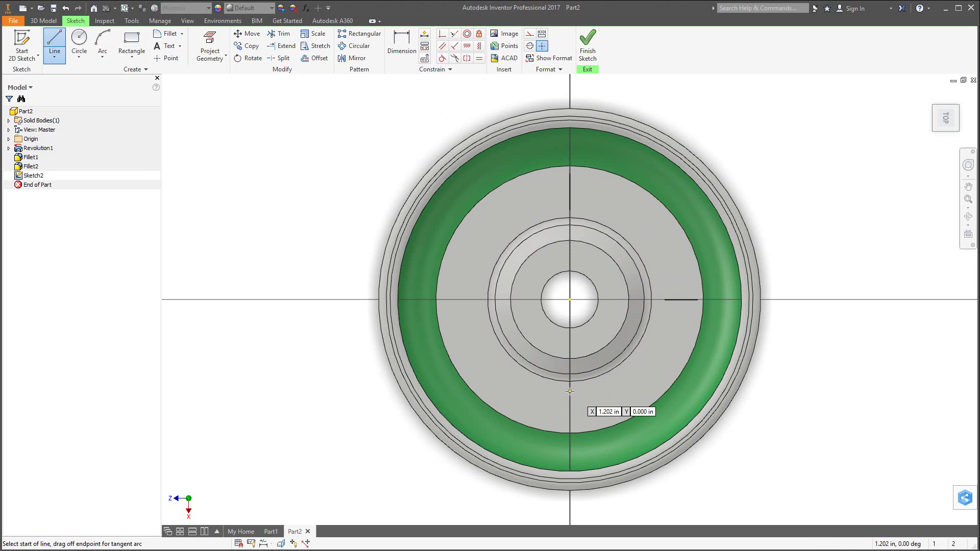
click(570, 420)
right_click(638, 386)
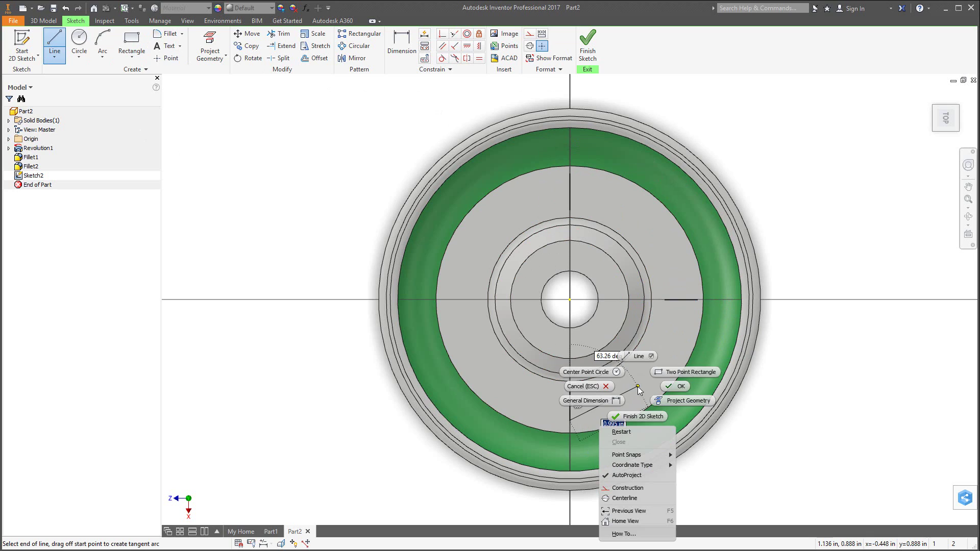
click(668, 388)
Draw a short line along the horizontal axis, to the left of the hub and inside the green fillet.
right_click(472, 320)
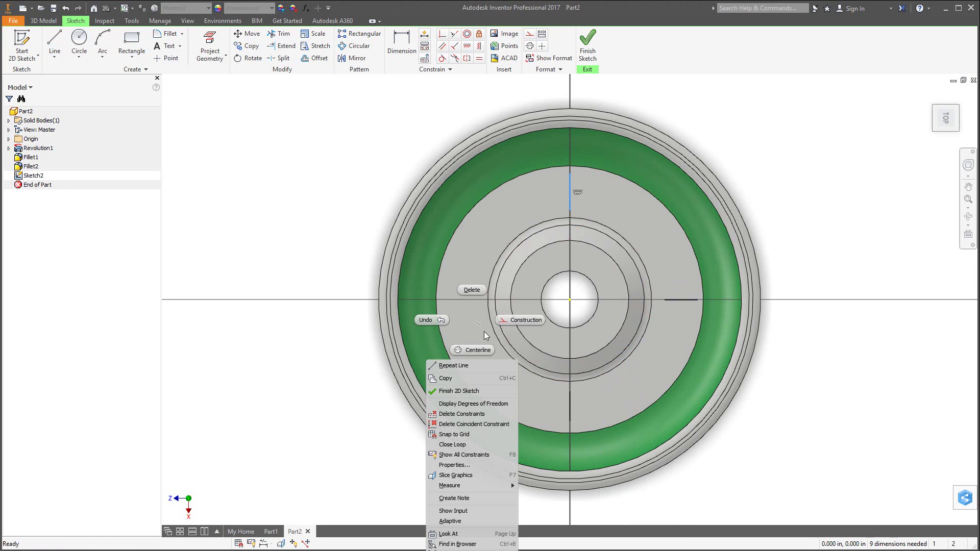
click(456, 366)
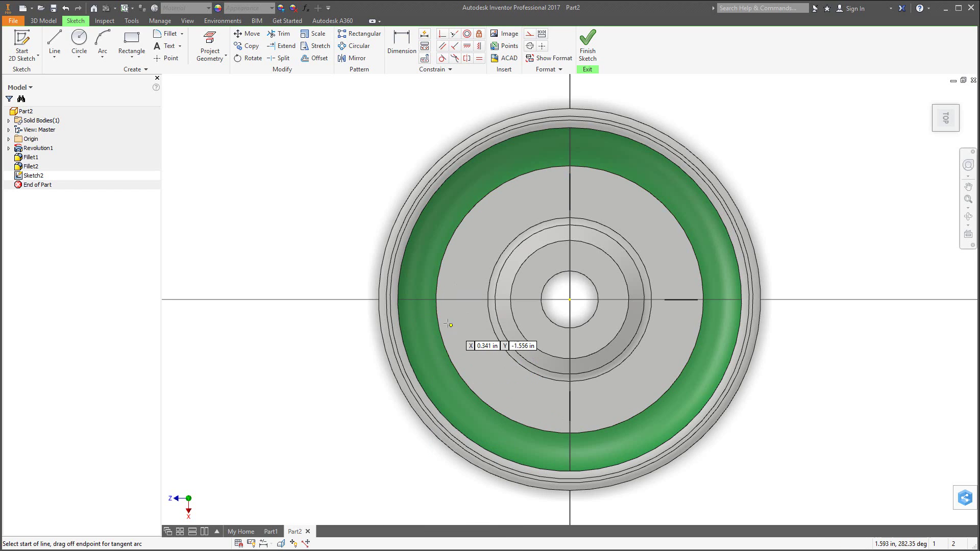
click(482, 332)
click(482, 300)
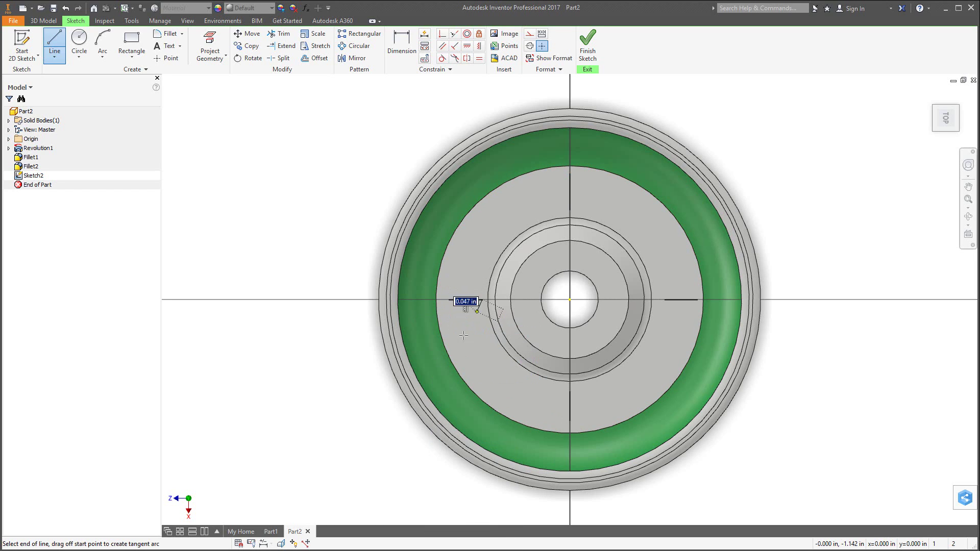
key(Escape)
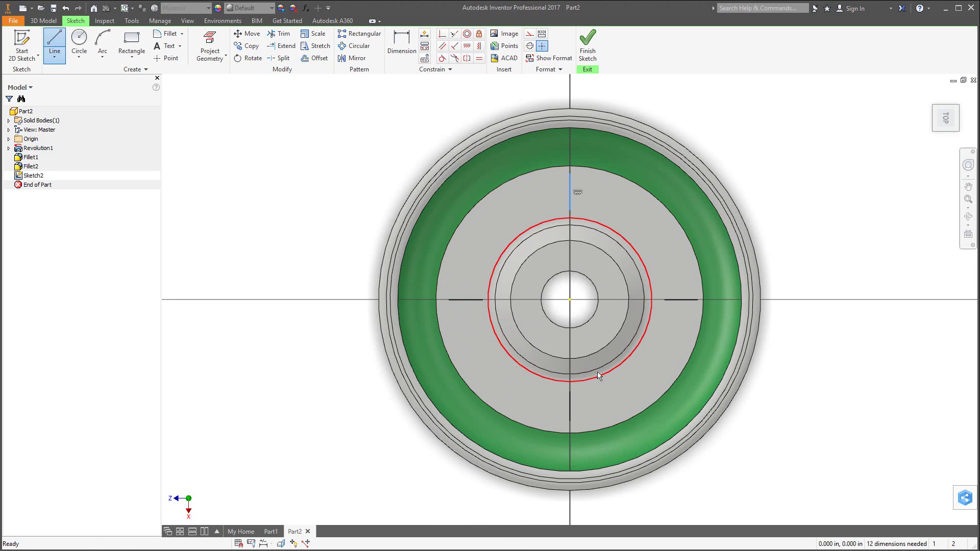
shift+middle_drag(584, 345, 525, 333)
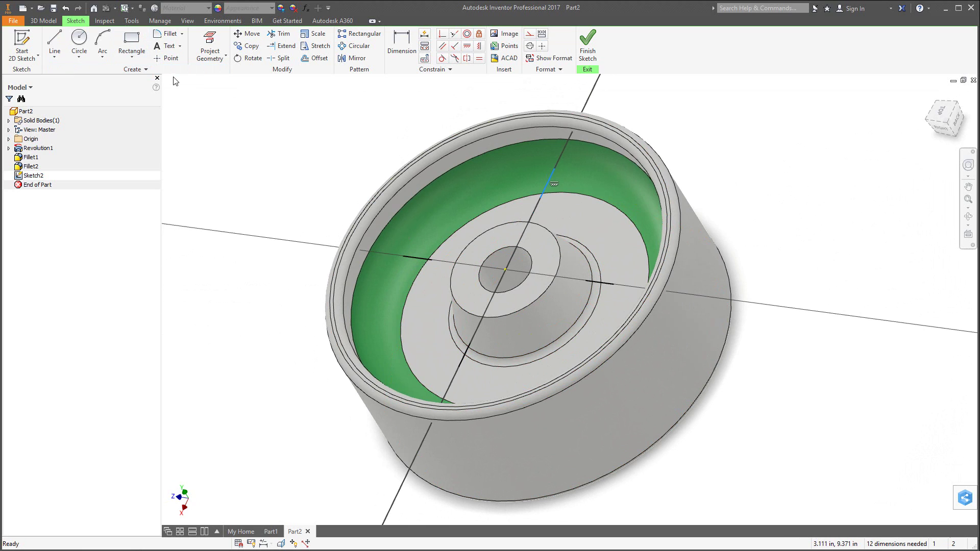
Create 0.1 in thick ribs from the four sketched lines, extending them between the hub and the outer wall.
click(44, 21)
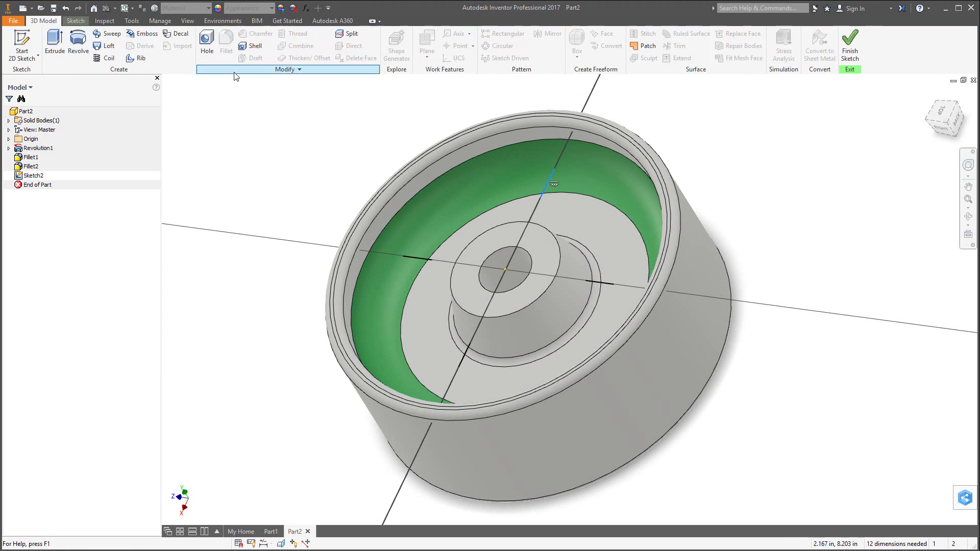
click(136, 58)
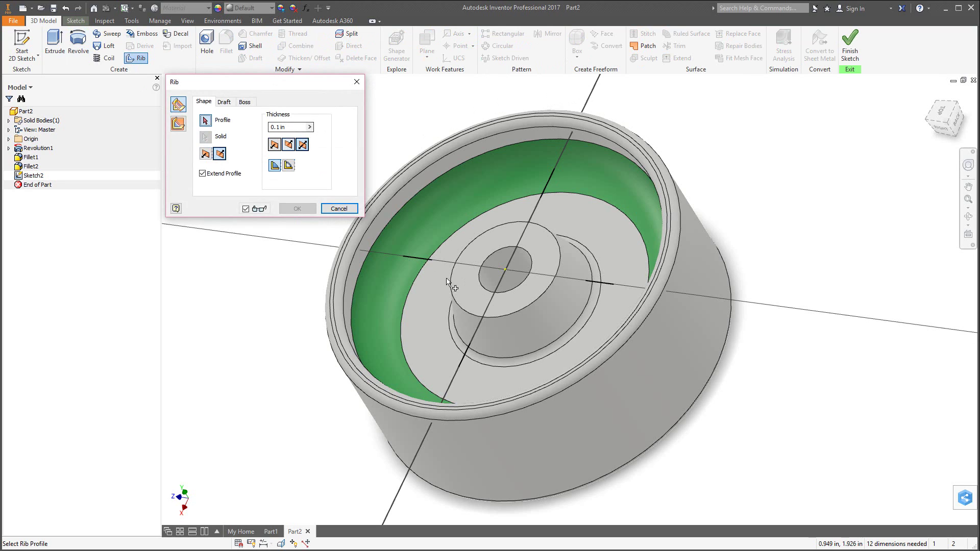
click(421, 258)
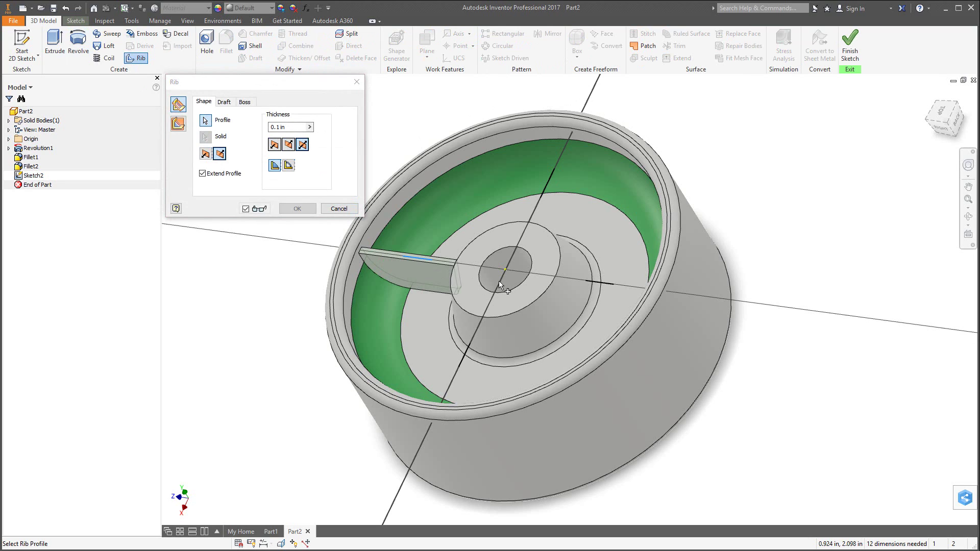
click(550, 184)
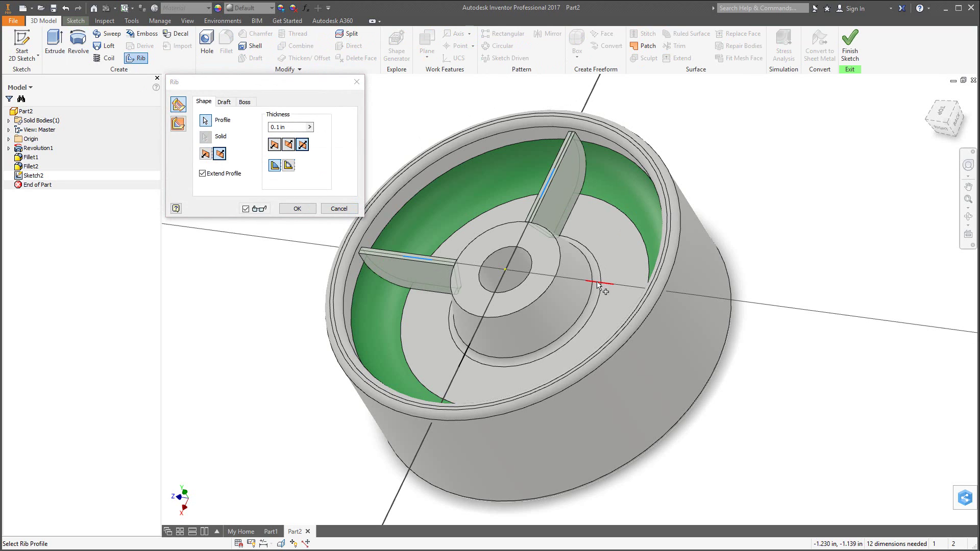
click(599, 283)
click(467, 355)
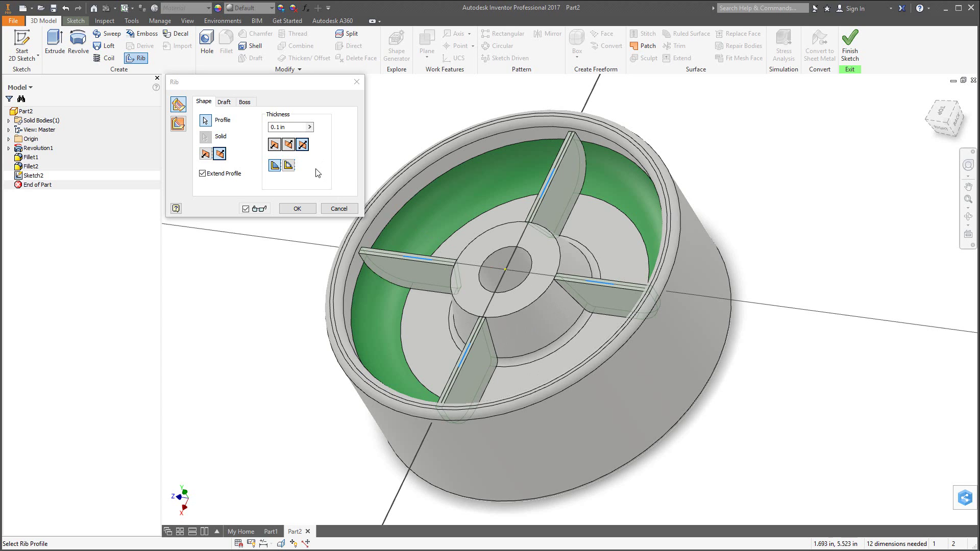
click(297, 209)
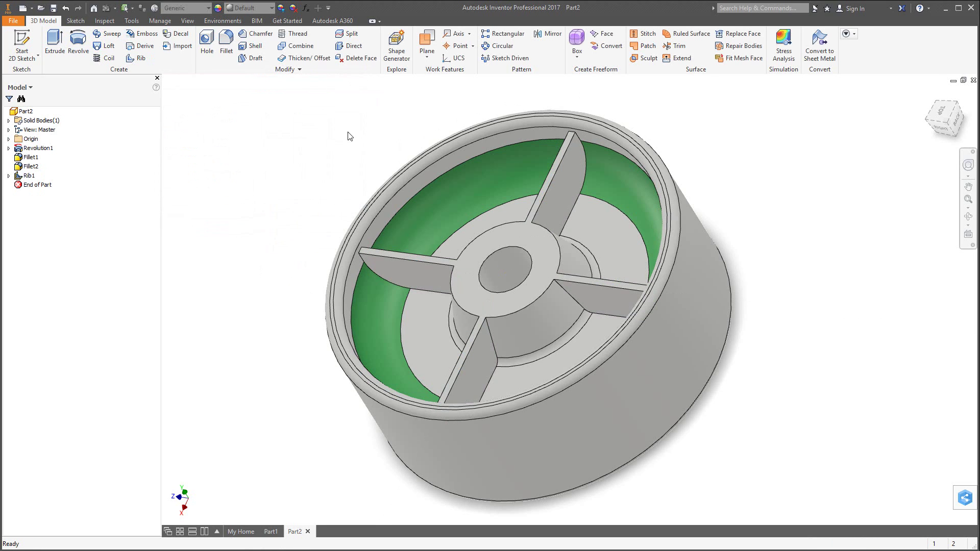
Set up a 0.06 in fillet and select the lower edges on one side of all four ribs.
click(226, 47)
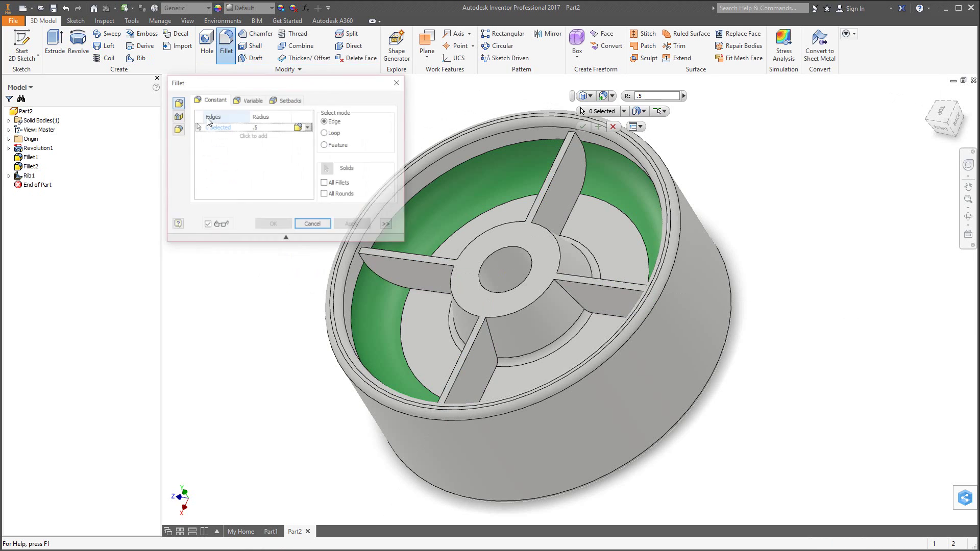
click(262, 128)
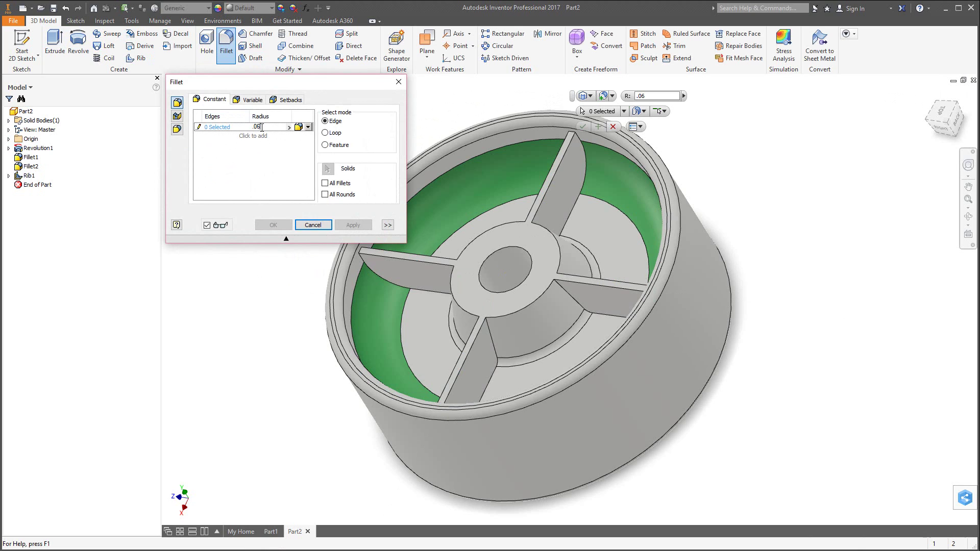
key(Return)
click(422, 295)
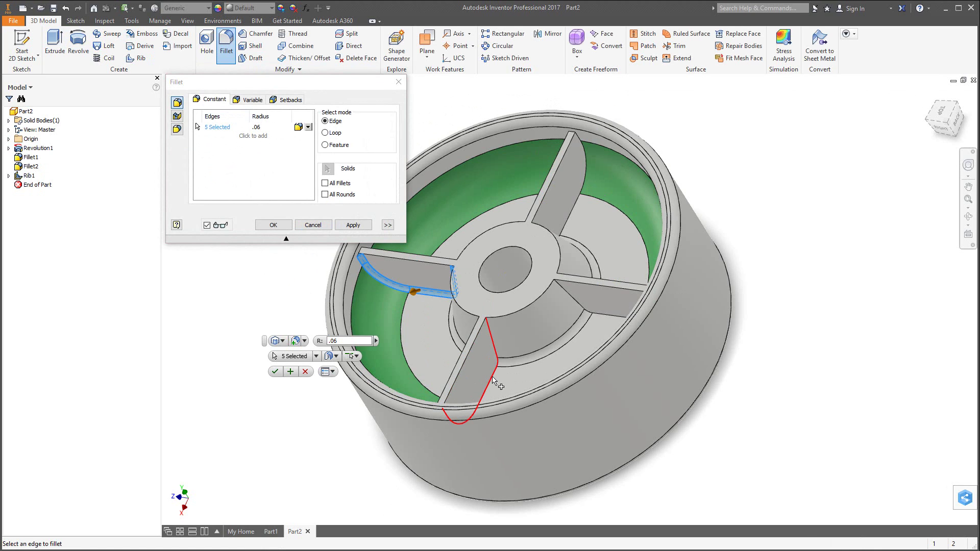
click(494, 373)
click(587, 315)
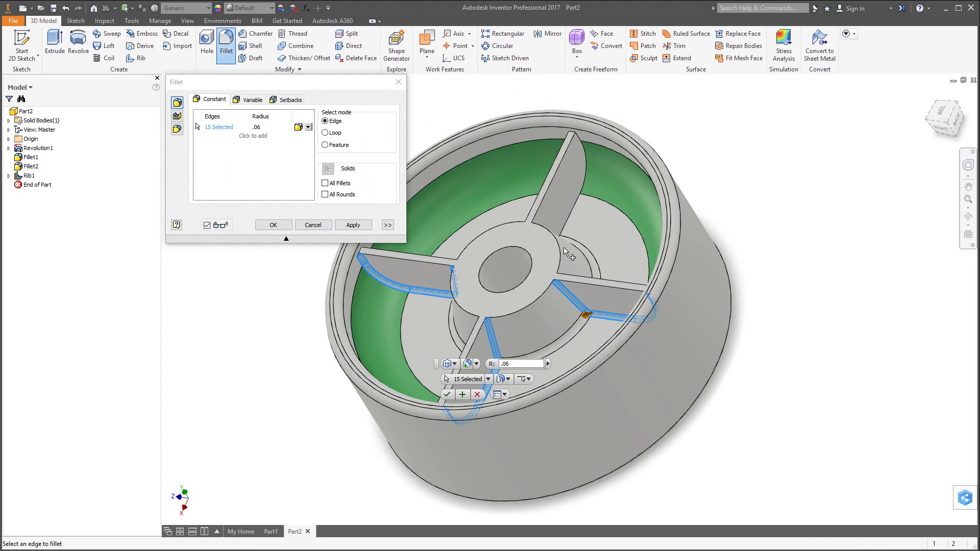
click(554, 209)
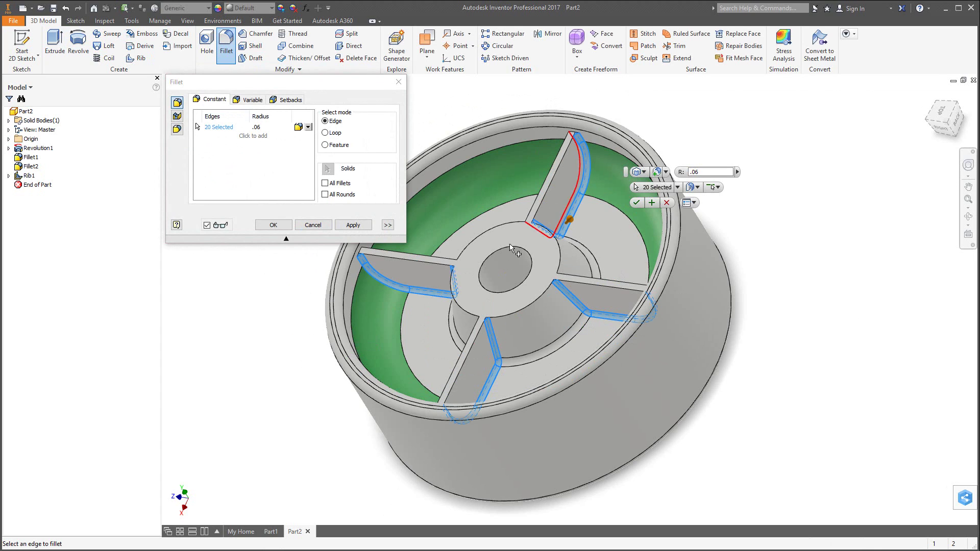
Add the lower edges on the opposite side of all four ribs and apply the fillet.
shift+middle_drag(429, 351, 490, 387)
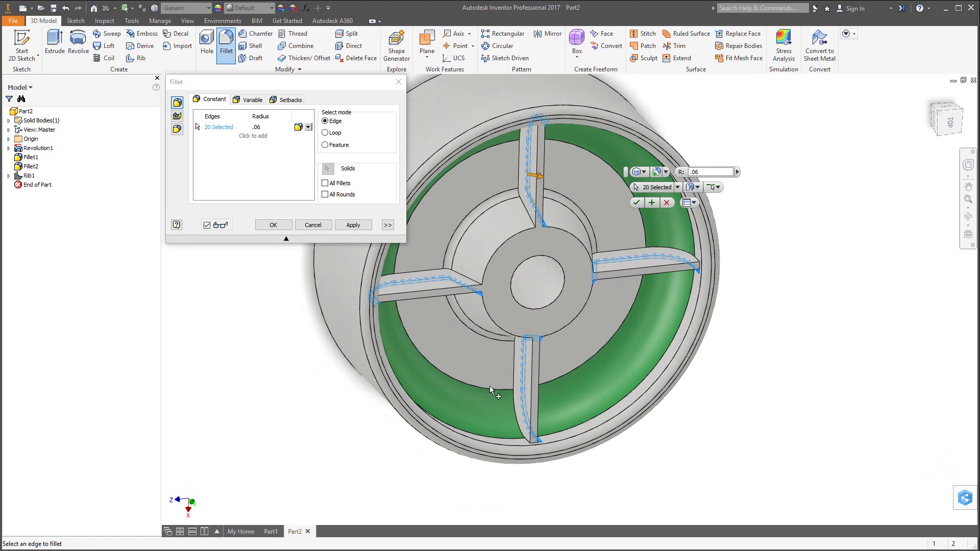
click(515, 363)
click(636, 253)
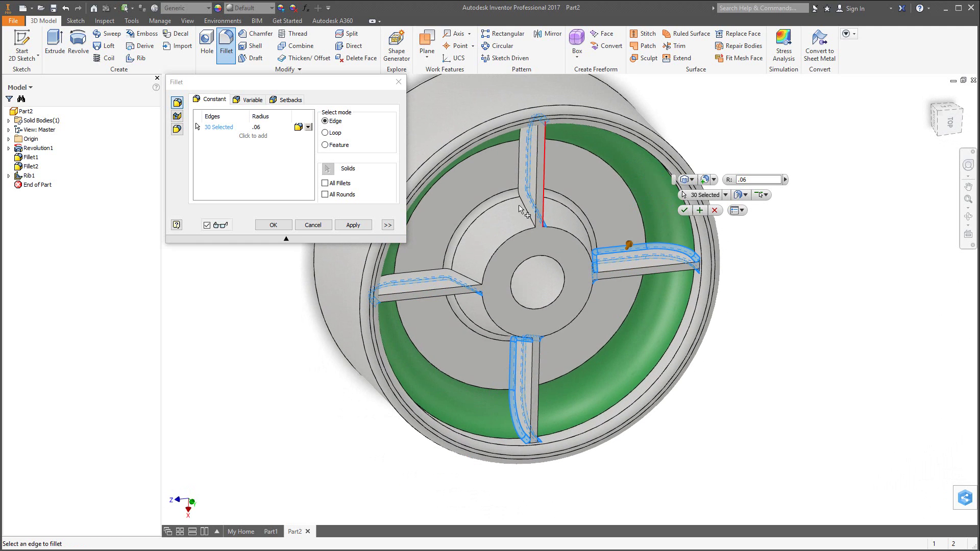
click(520, 210)
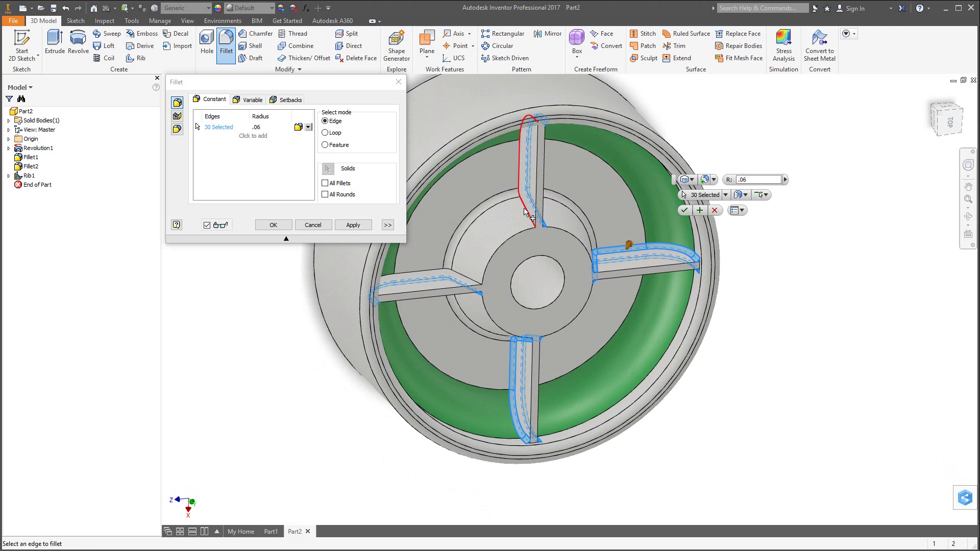
click(464, 280)
click(353, 226)
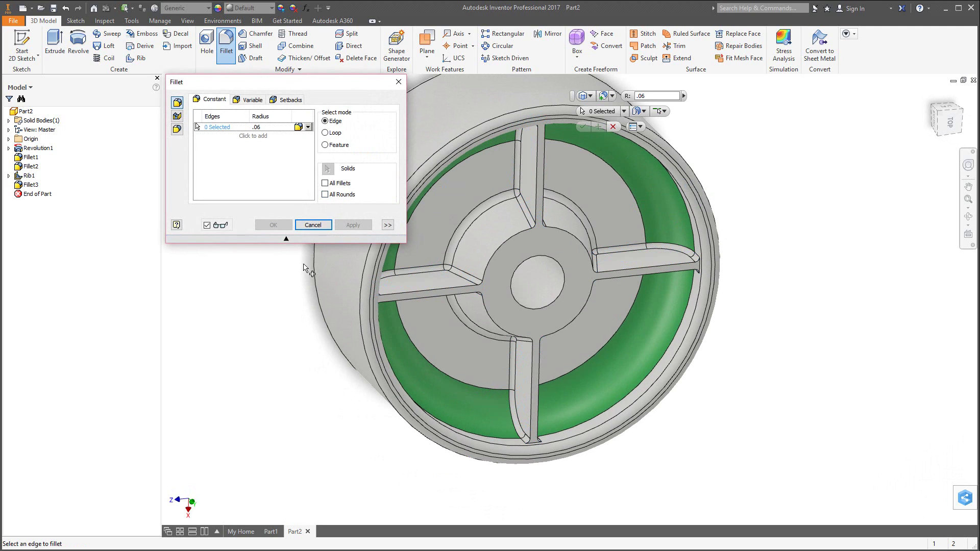
click(313, 226)
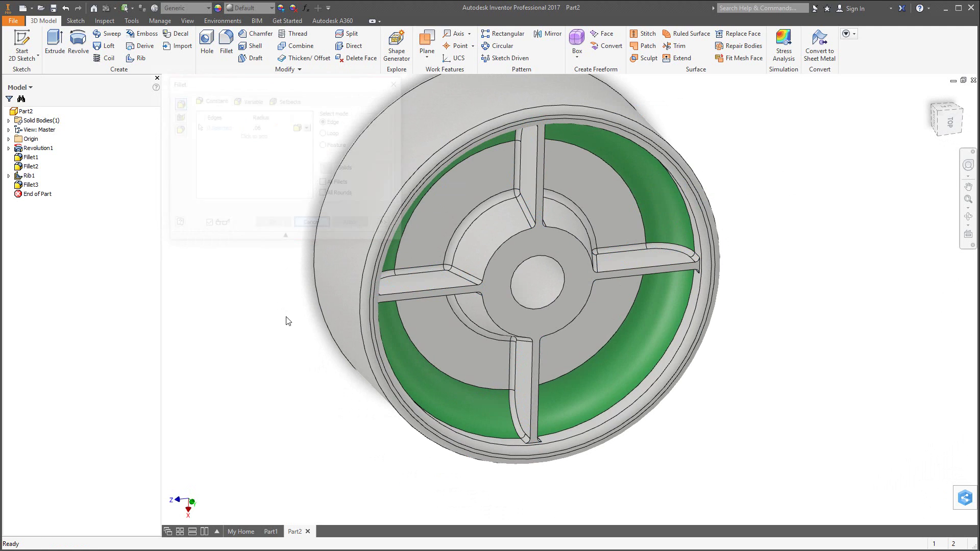
Try to mirror the ribs together with their fillets about the XZ plane.
shift+middle_drag(306, 361, 274, 307)
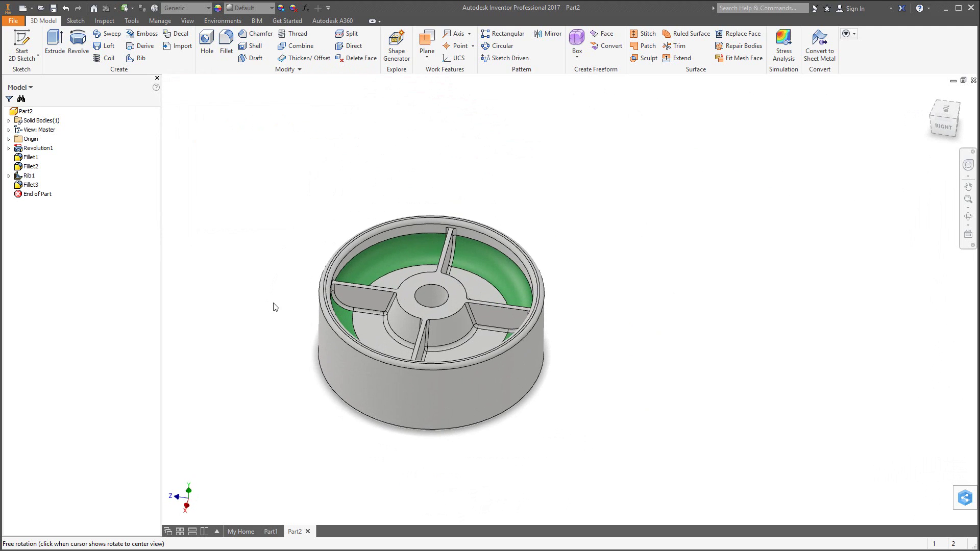
scroll(369, 367, down, 3)
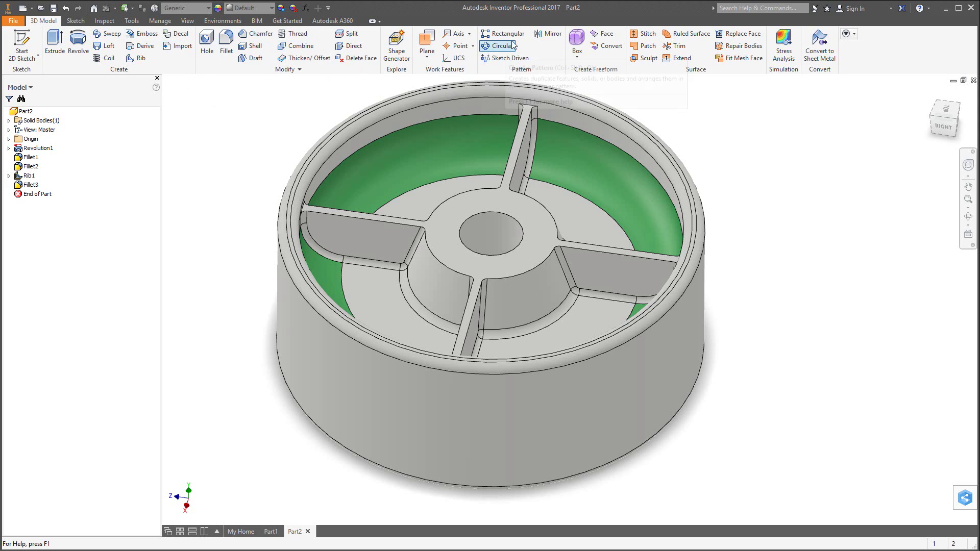
click(553, 35)
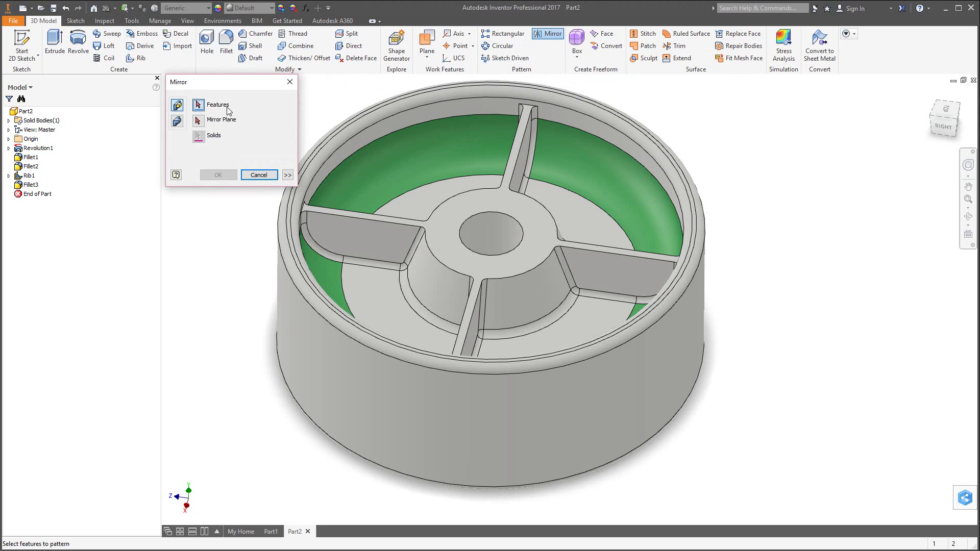
click(29, 176)
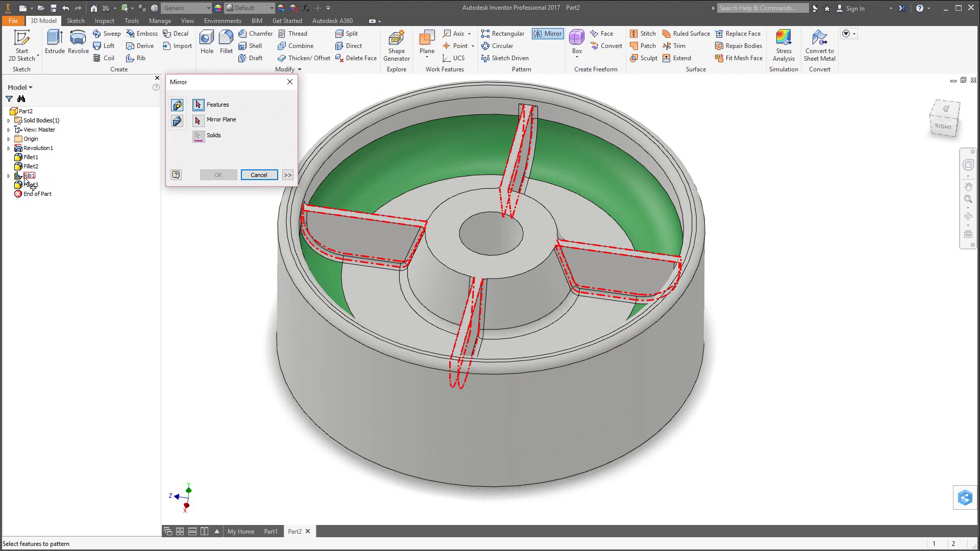
click(32, 185)
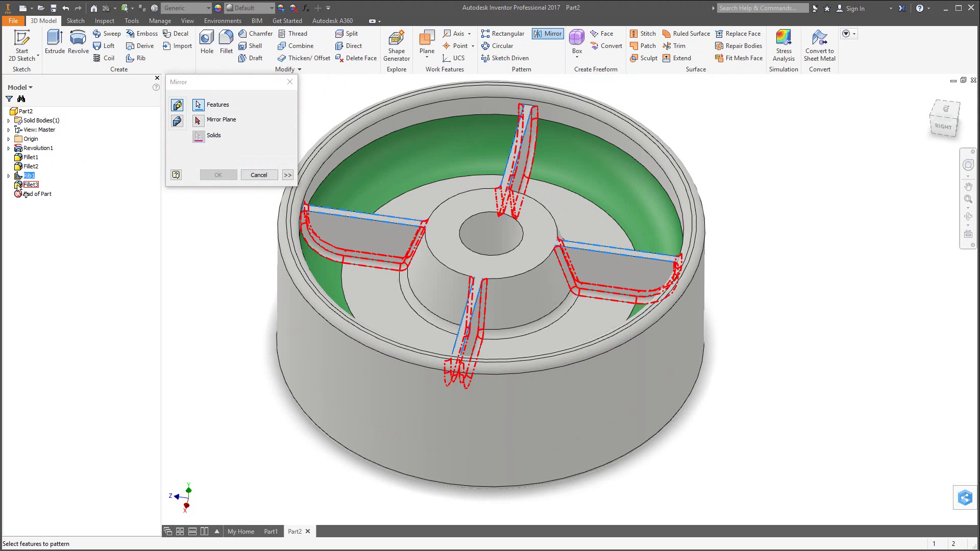
click(19, 187)
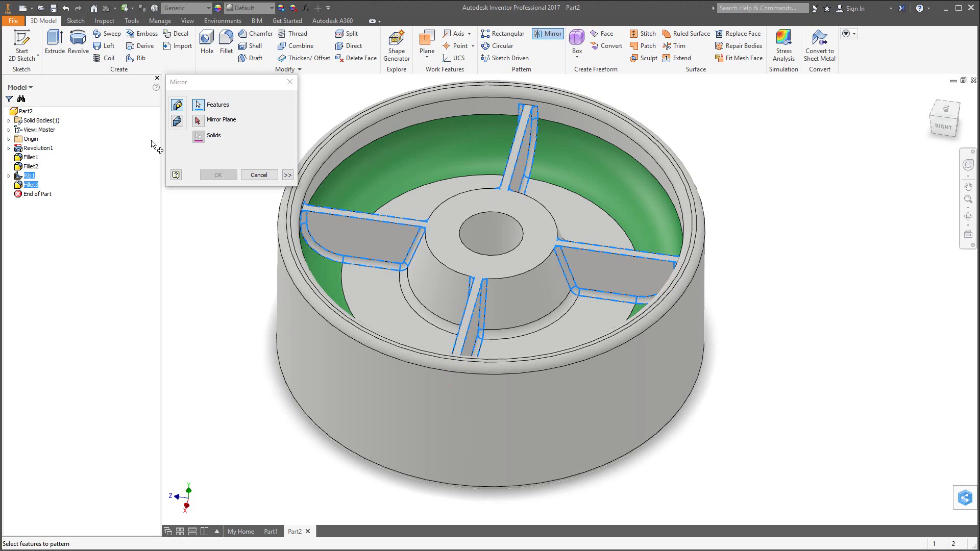
click(198, 121)
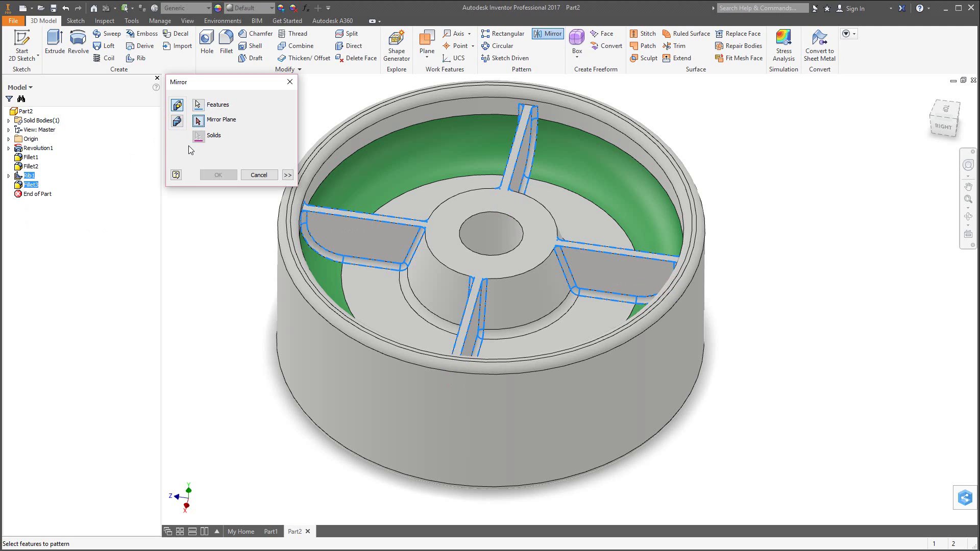
click(9, 139)
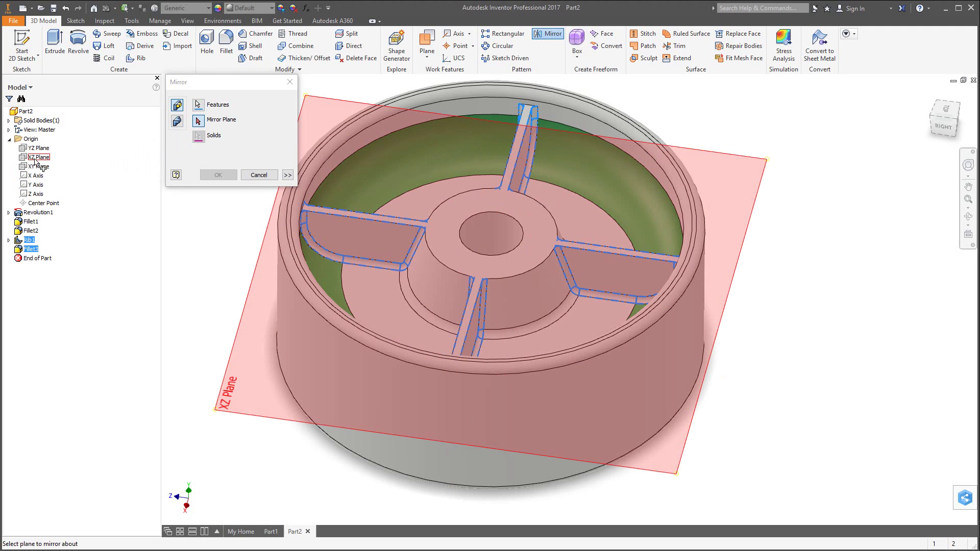
click(35, 157)
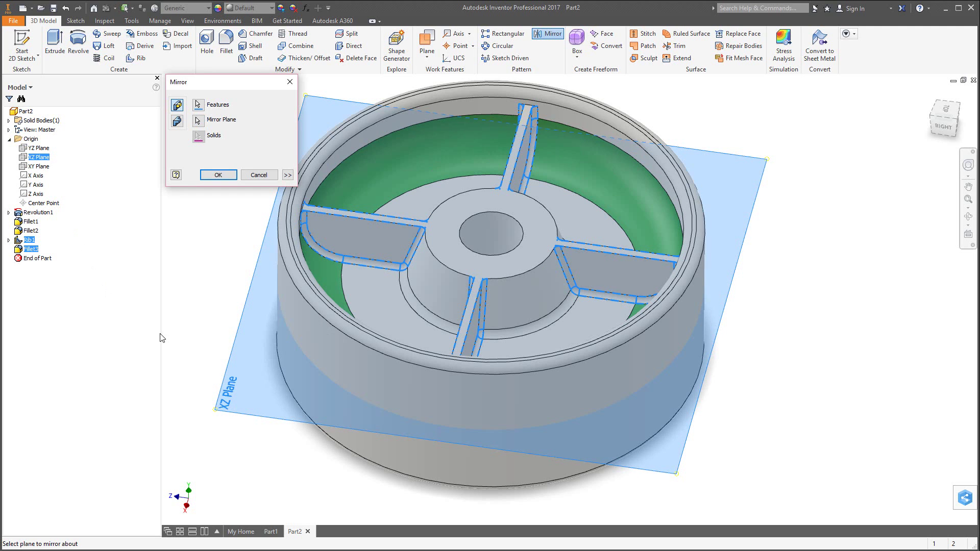
shift+middle_drag(207, 352, 219, 334)
click(218, 174)
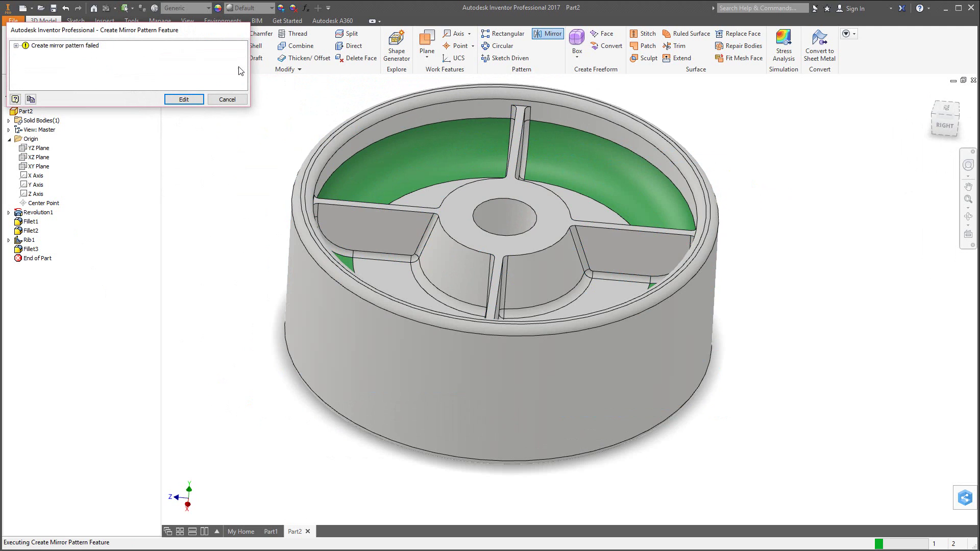
Return to editing the mirror and try to remove the rib fillet from its selected features.
click(184, 99)
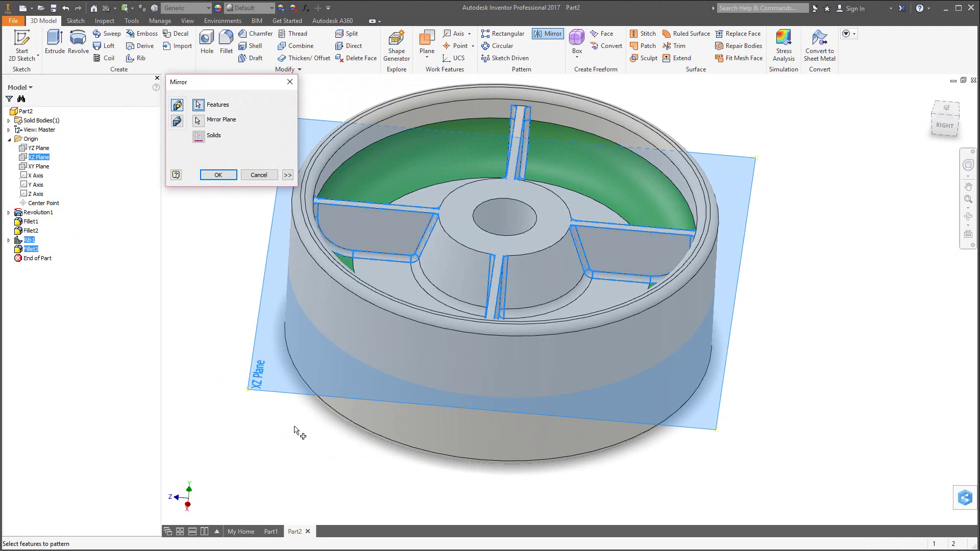
shift+middle_drag(296, 432, 318, 381)
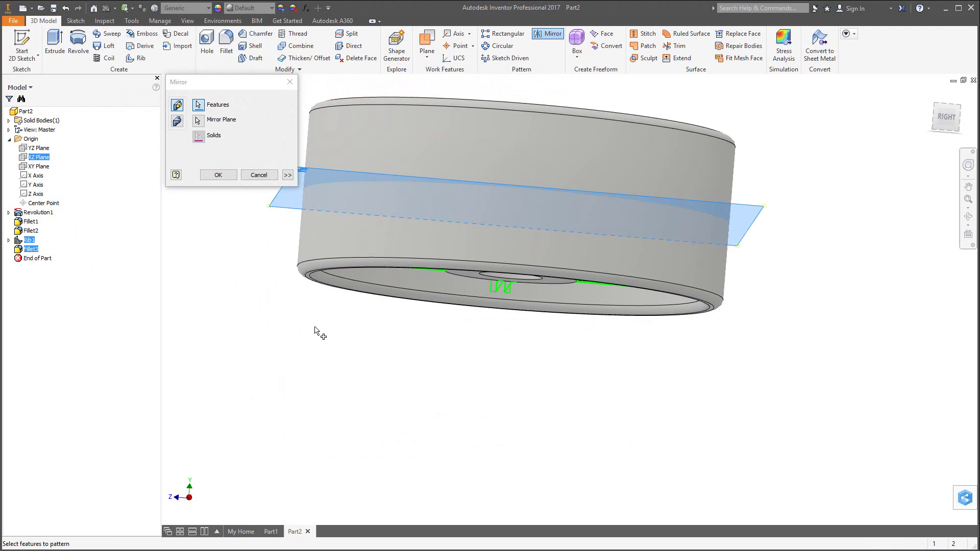
shift+middle_drag(401, 319, 376, 344)
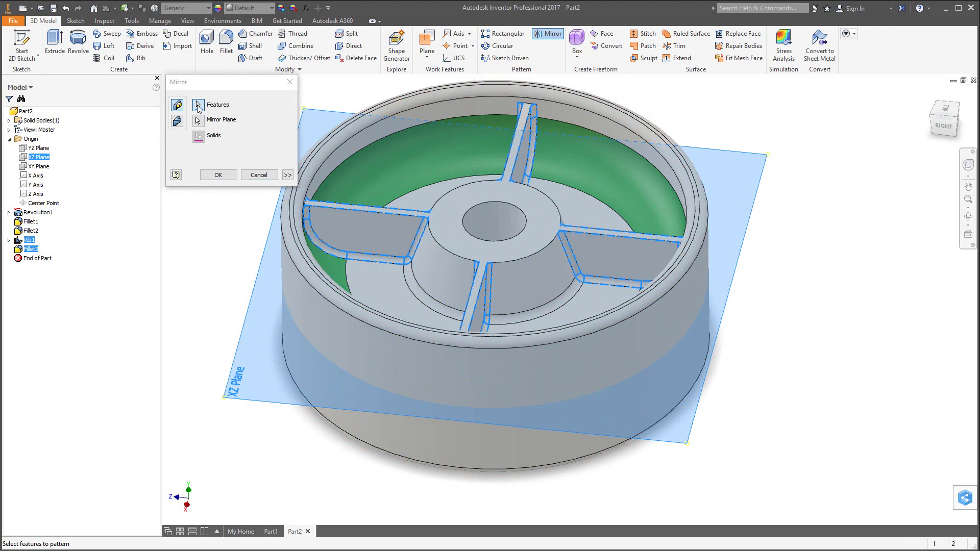
click(198, 107)
click(27, 250)
right_click(27, 252)
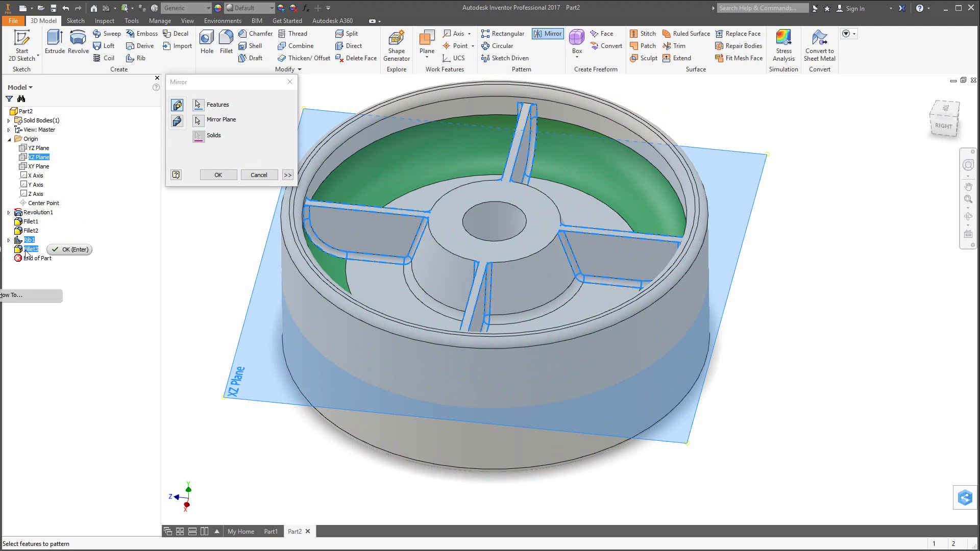
click(70, 249)
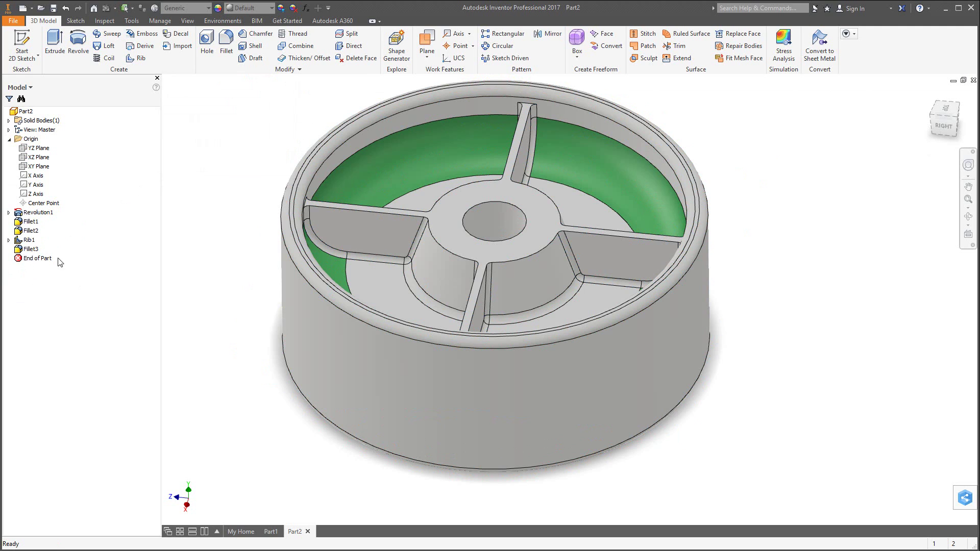
Mirror only the rib feature, without its fillets, about the XZ plane.
click(542, 39)
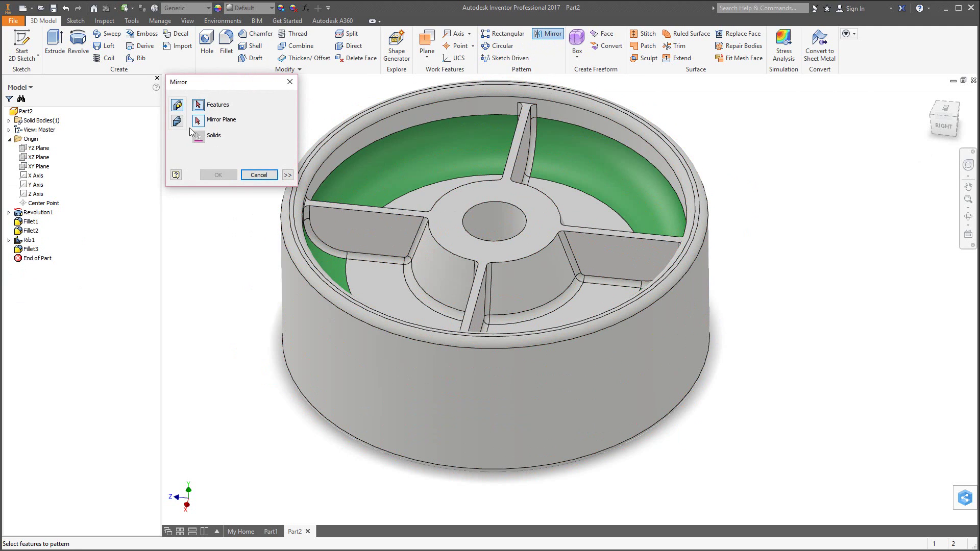
click(29, 240)
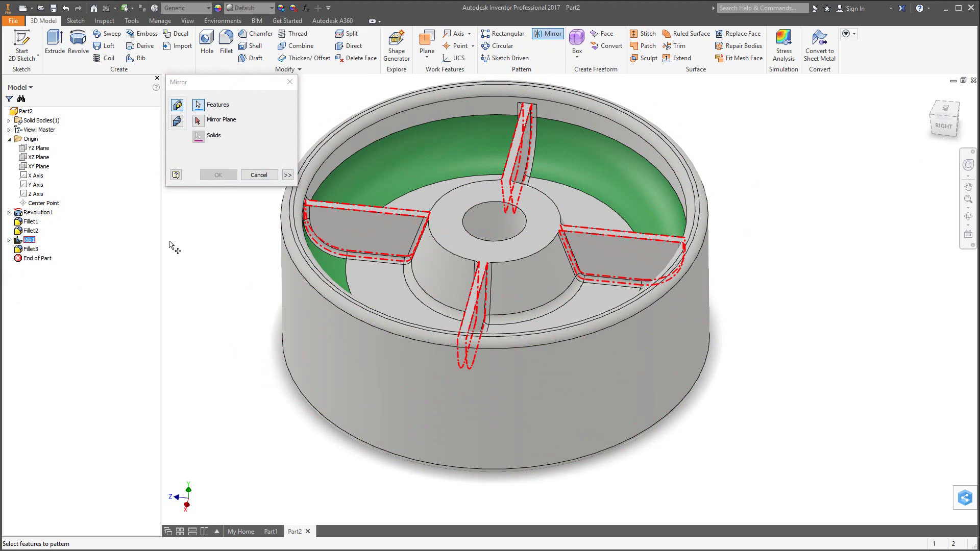
click(198, 121)
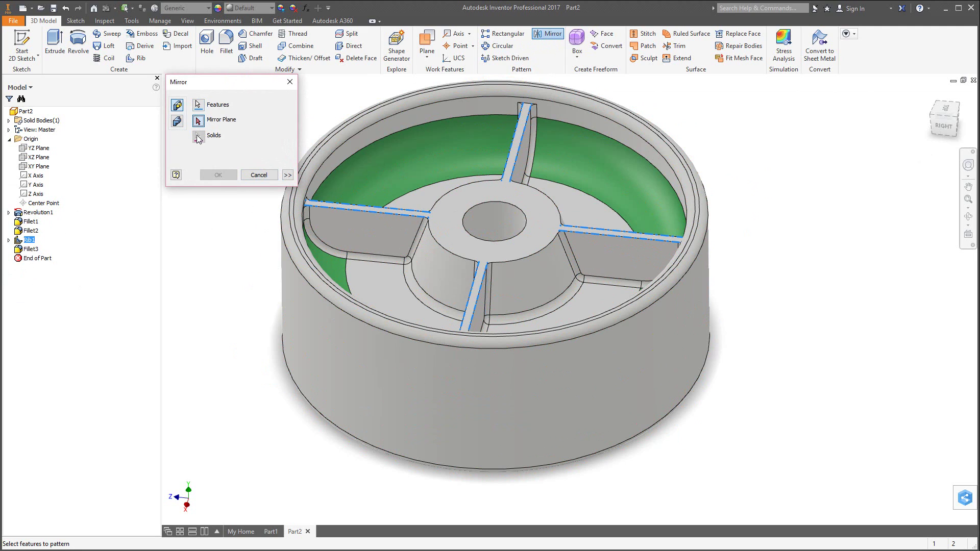
click(26, 161)
click(218, 175)
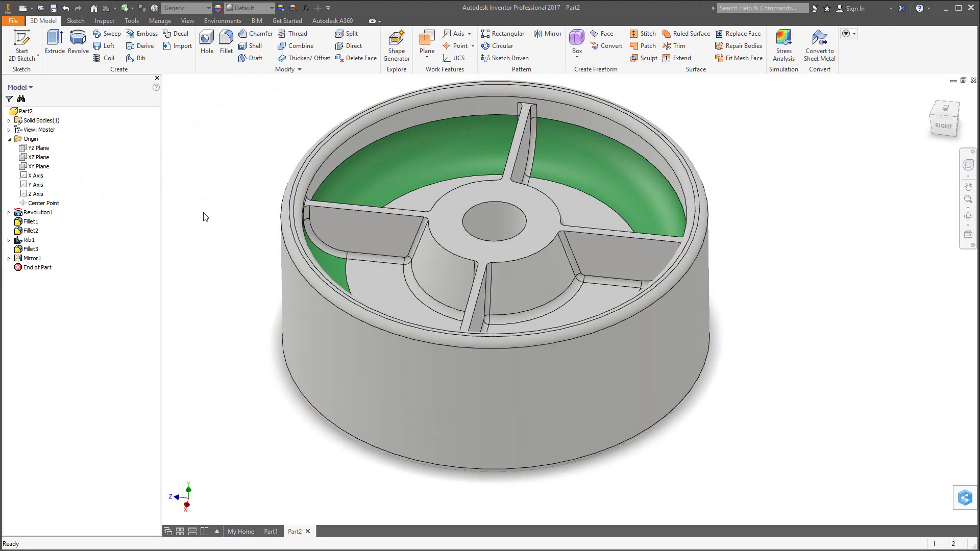
Mirror the rib fillet about the XZ plane so that the ribs on the opposite side of the wheel are filleted too.
shift+middle_drag(298, 351, 329, 317)
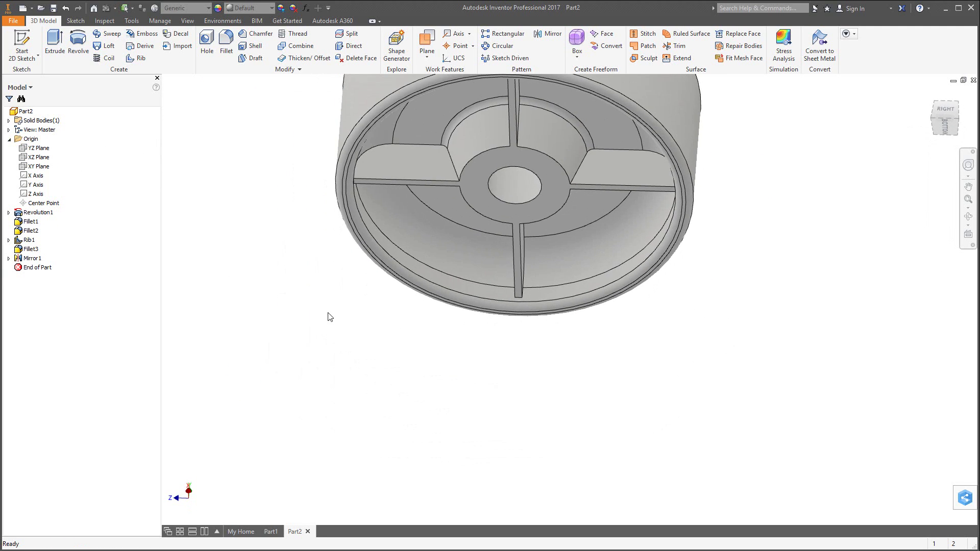
scroll(352, 313, down, 5)
scroll(403, 225, up, 5)
shift+middle_drag(397, 367, 424, 321)
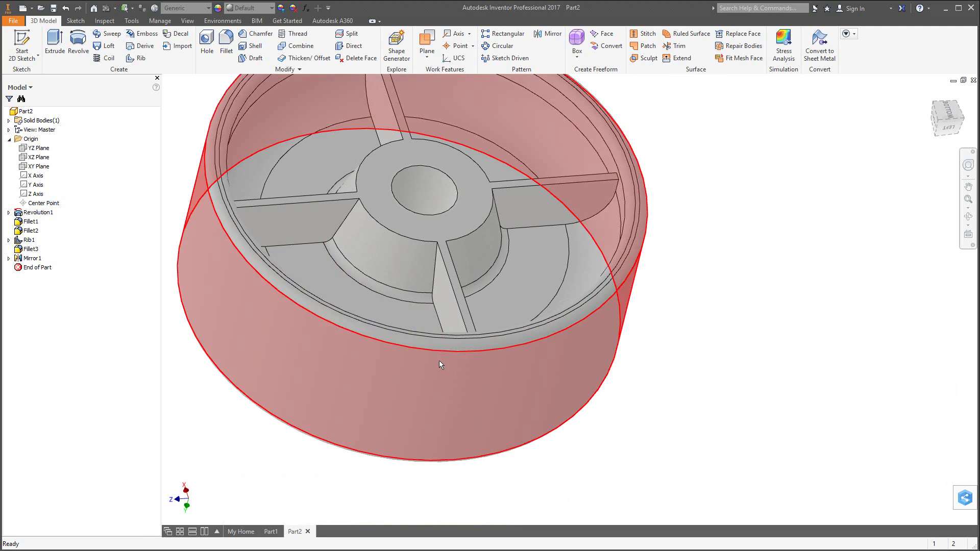
scroll(439, 360, down, 4)
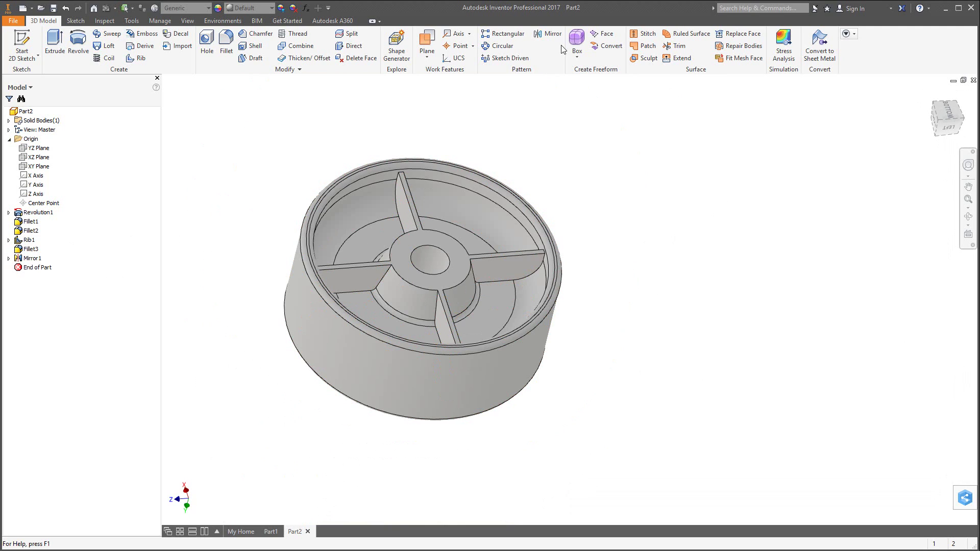
click(548, 34)
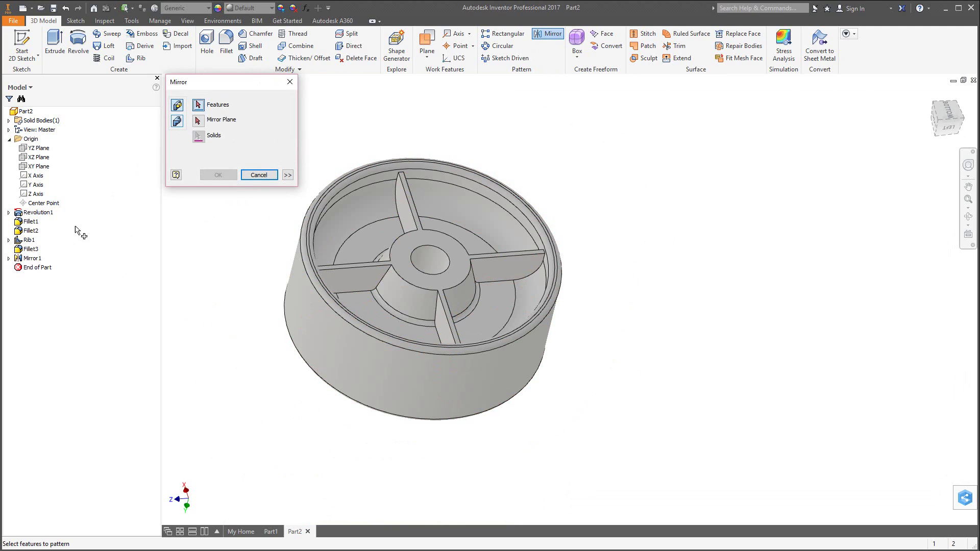
click(31, 250)
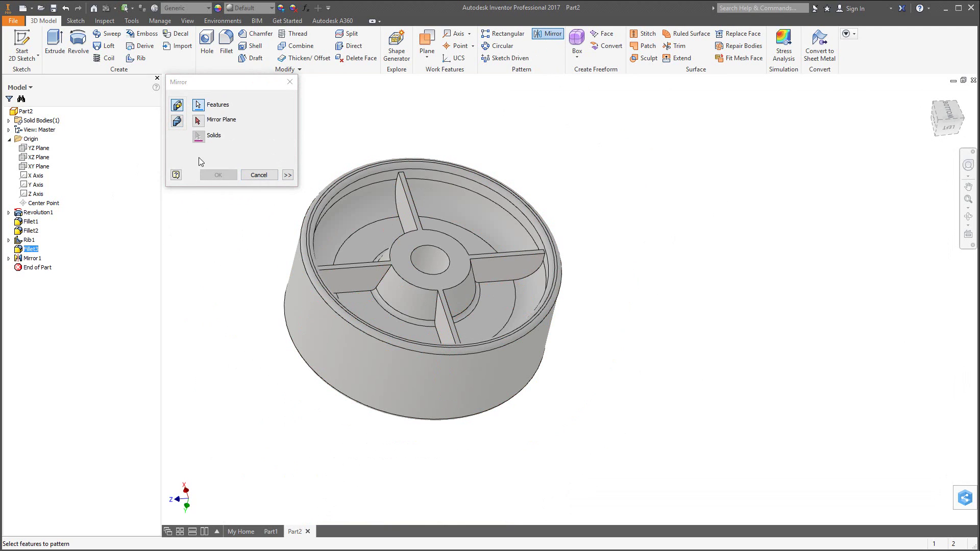
click(200, 123)
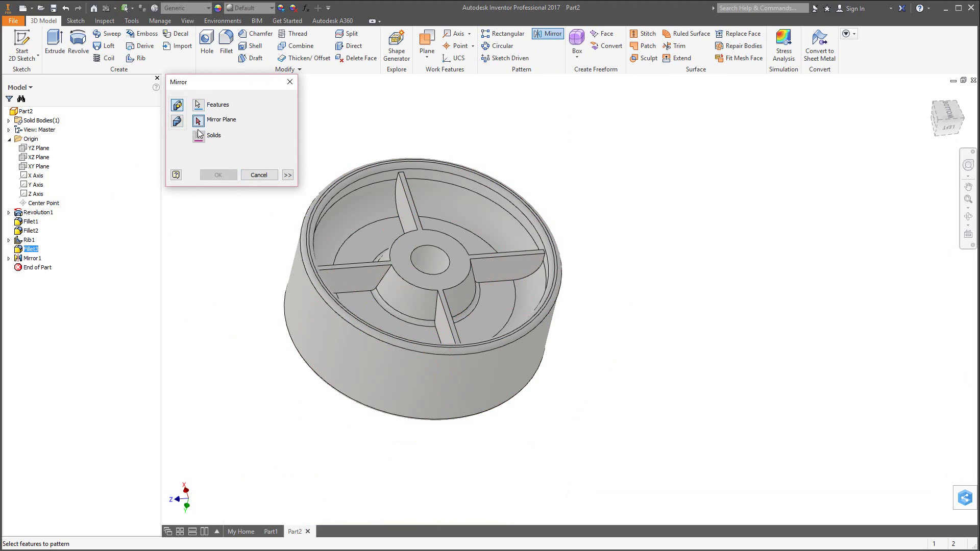
click(31, 160)
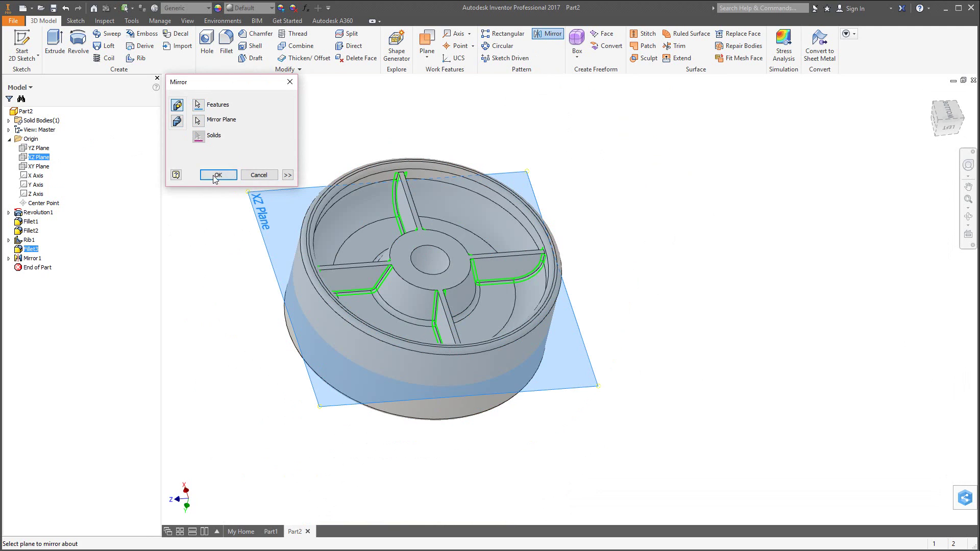
click(218, 174)
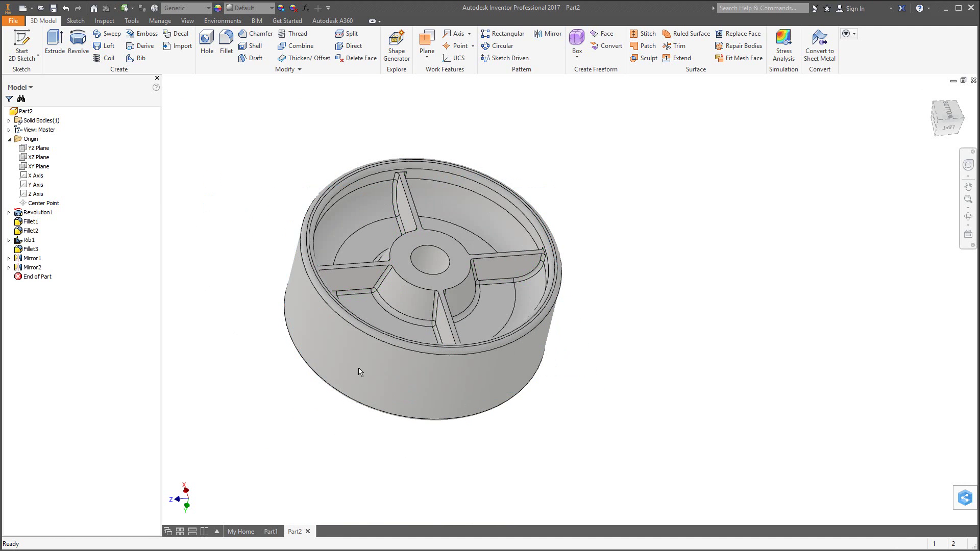
Return to the home view and give the whole part the Mirror appearance from the Autodesk Appearance Library.
scroll(341, 244, up, 3)
shift+middle_drag(341, 241, 592, 265)
key(F6)
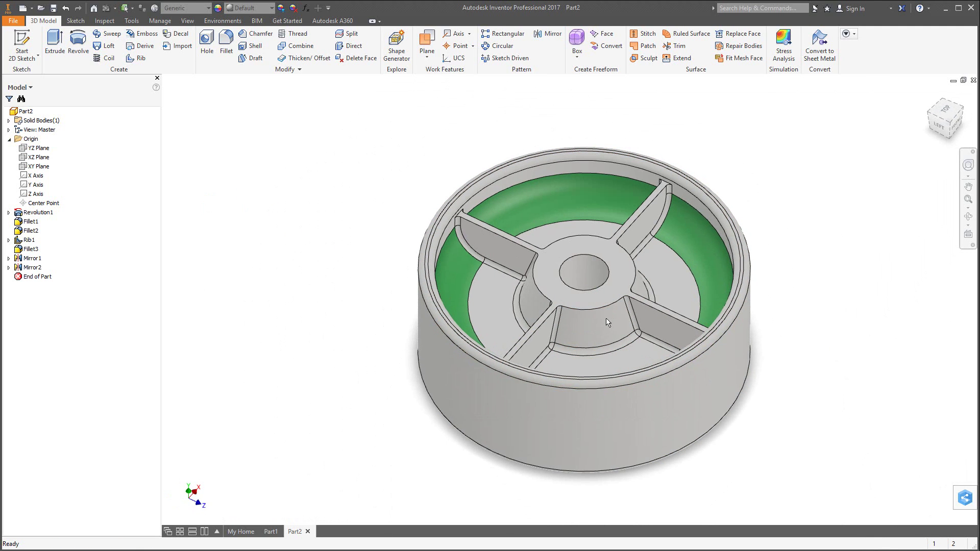
click(607, 320)
scroll(812, 305, down, 3)
scroll(813, 305, up, 4)
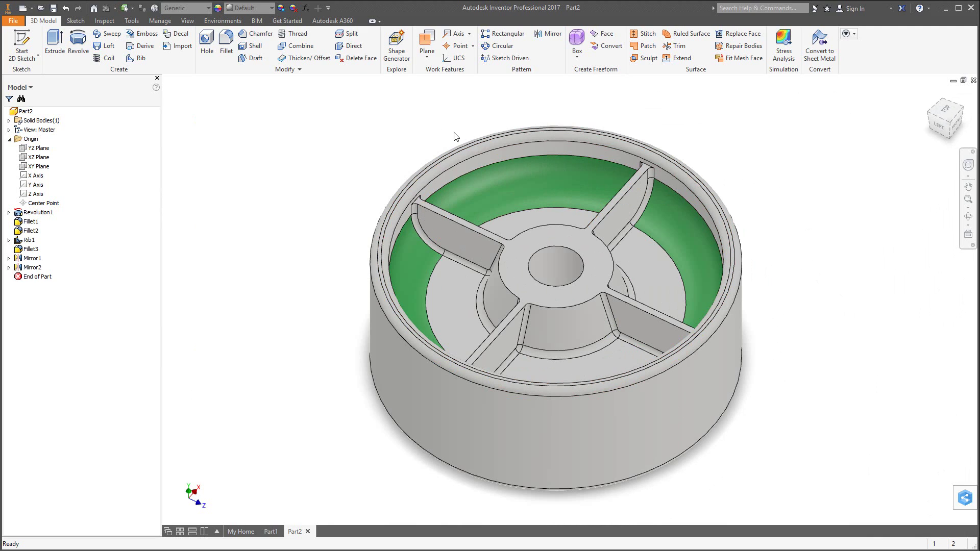
click(270, 12)
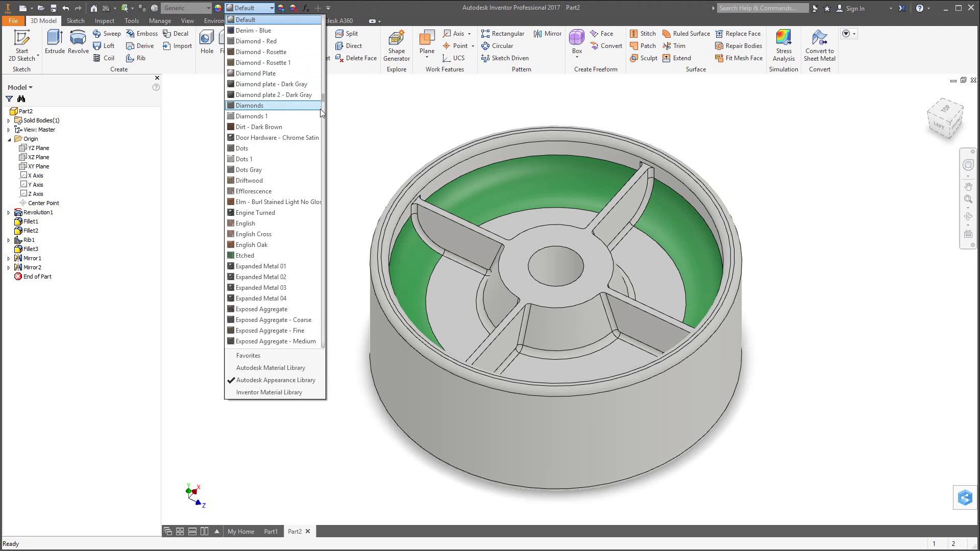
drag(324, 102, 322, 186)
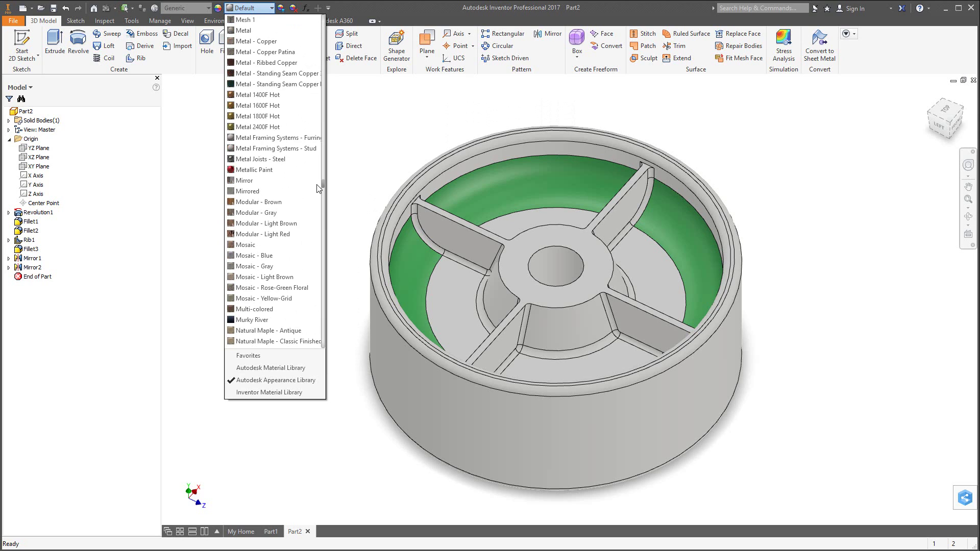
click(254, 182)
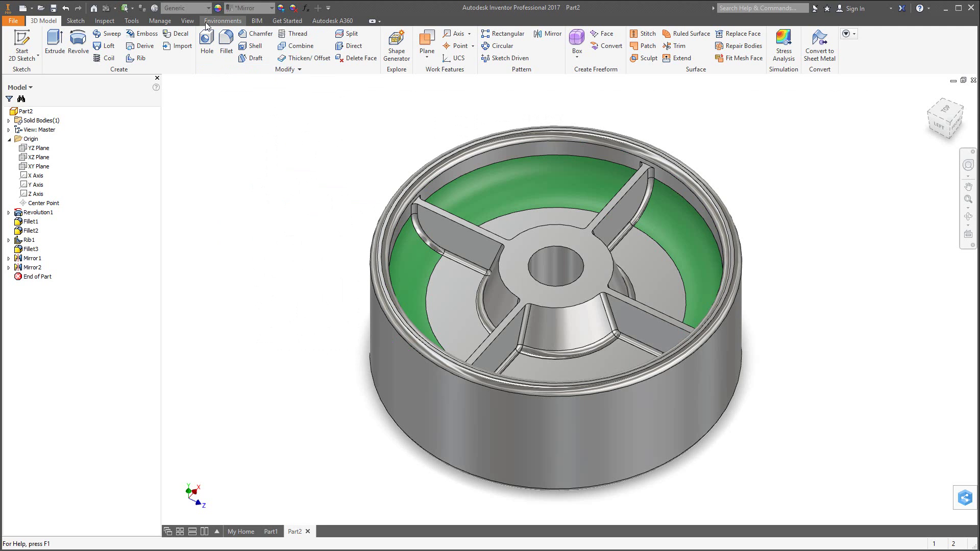
Change the model view from orthographic to perspective projection.
click(188, 22)
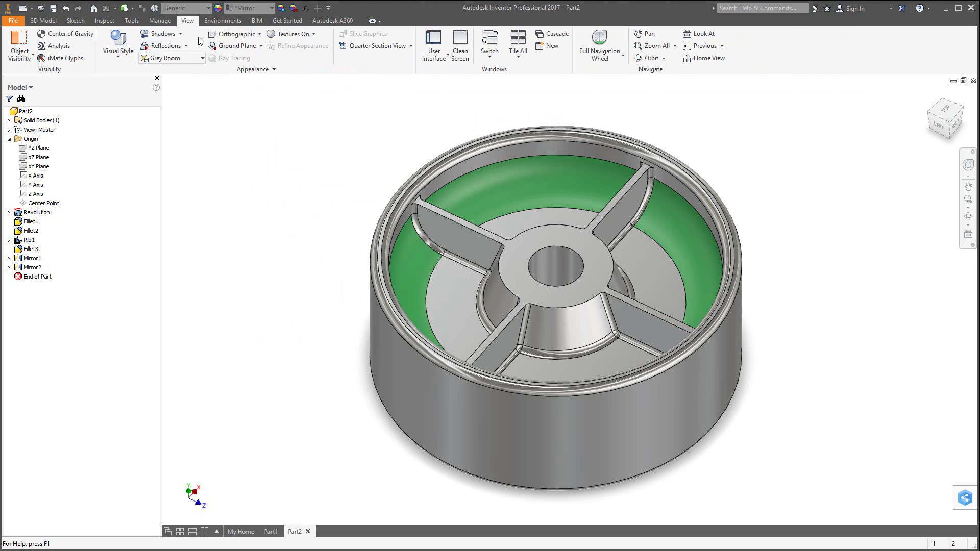
click(246, 39)
click(235, 74)
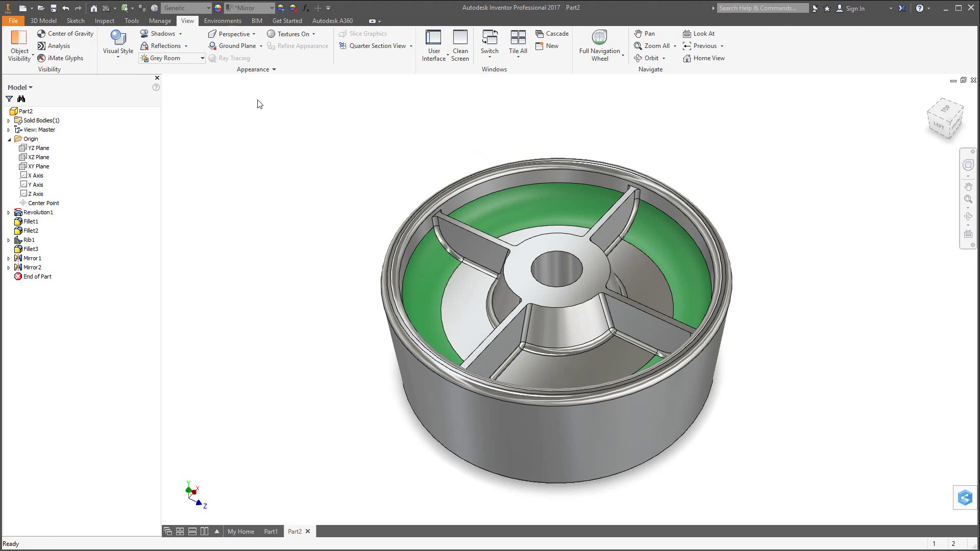
Turn on all shadow types and the ground reflections for the wheel.
click(165, 47)
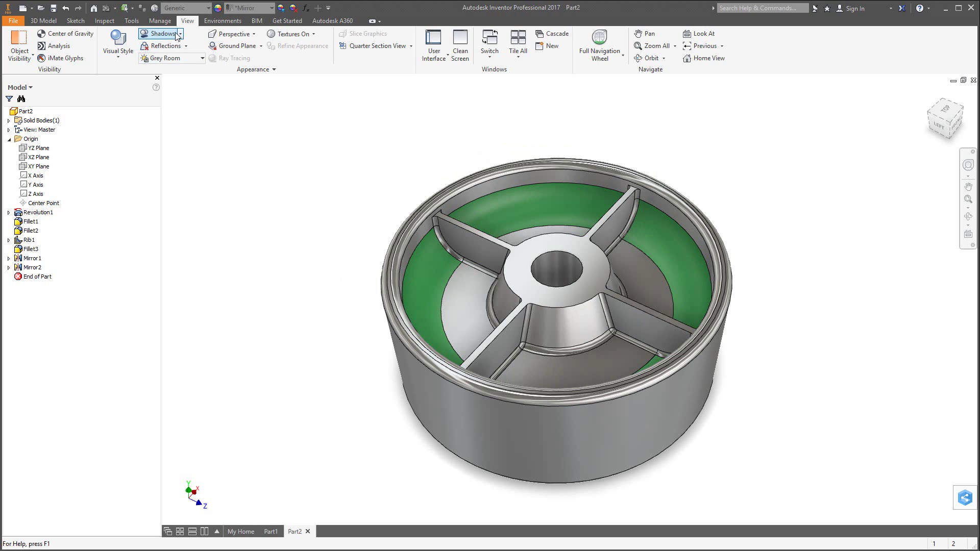
click(180, 34)
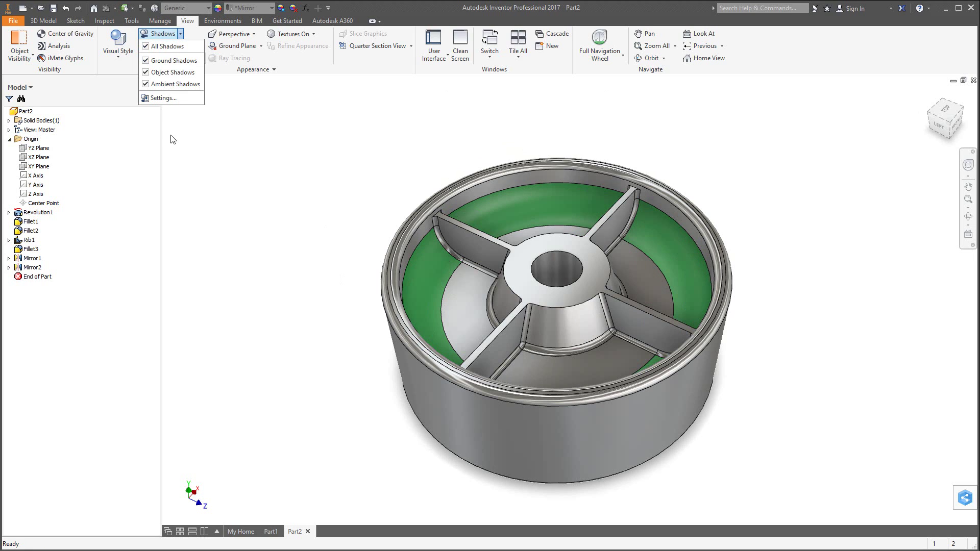
click(172, 137)
click(186, 47)
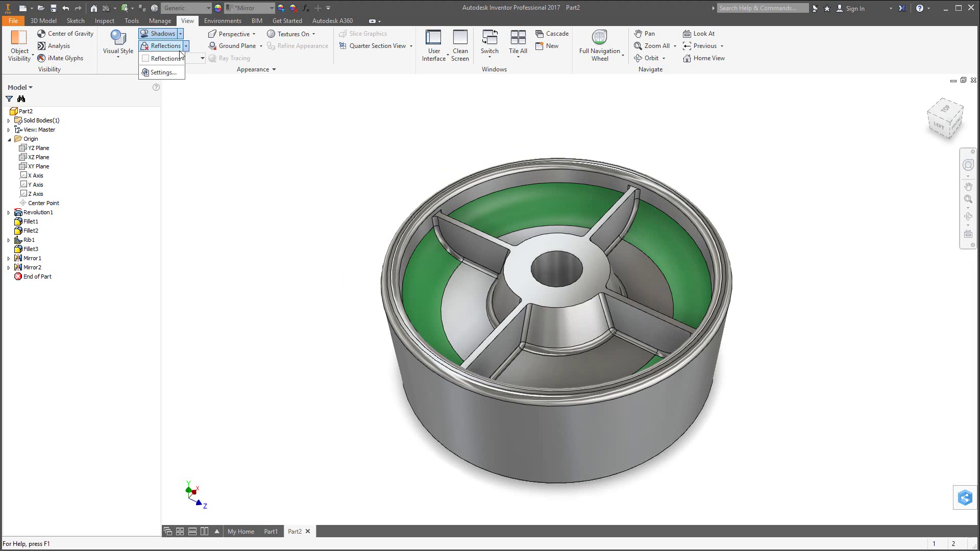
click(167, 60)
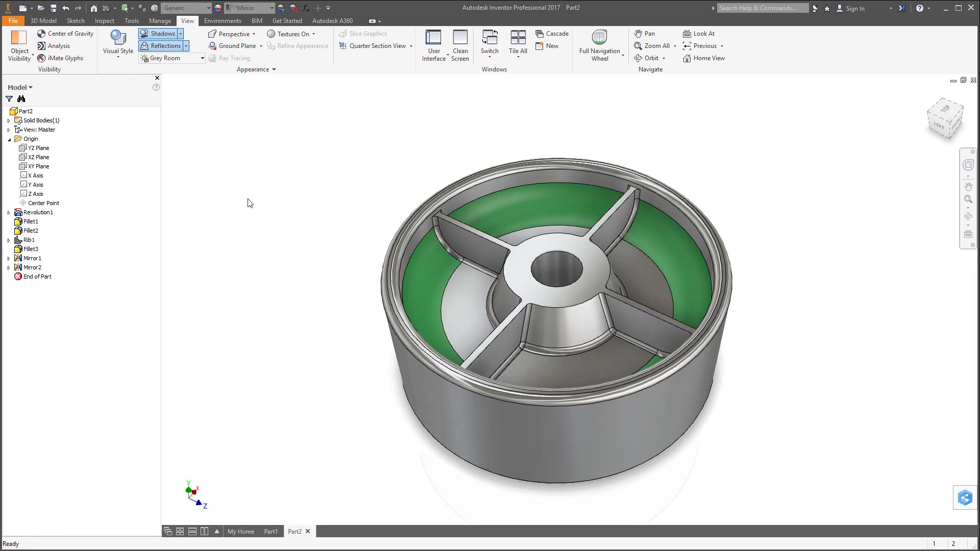
Set the visual style to Realistic and start ray tracing with Draft lighting and material accuracy.
click(118, 51)
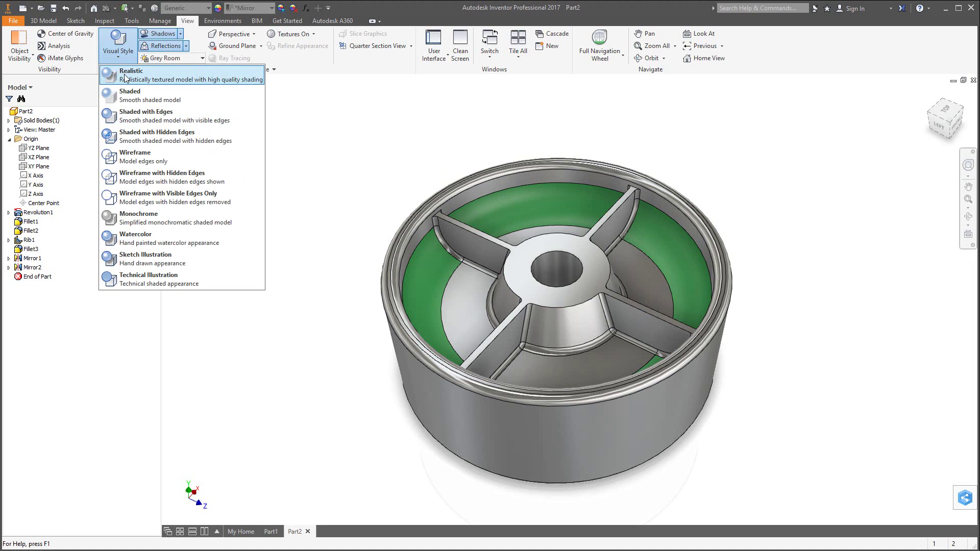
click(126, 78)
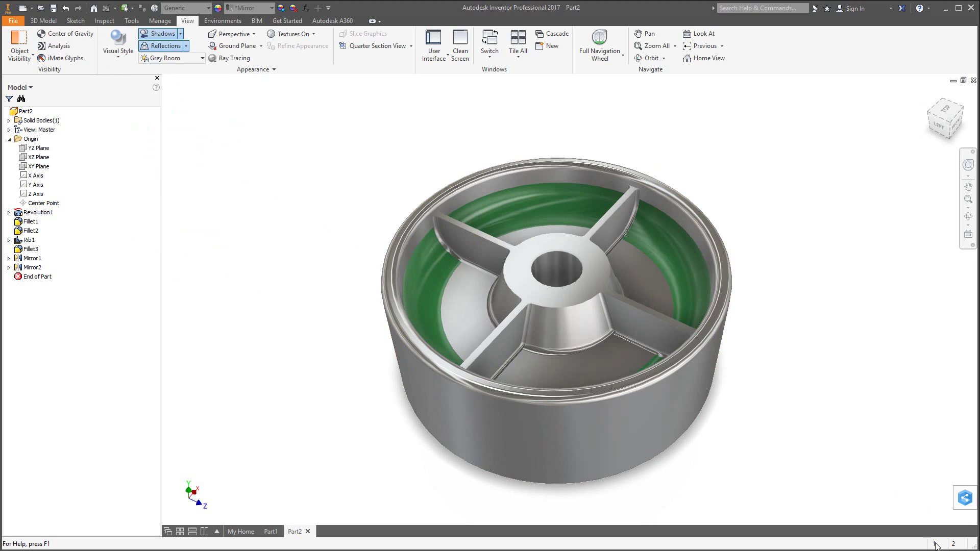
click(235, 59)
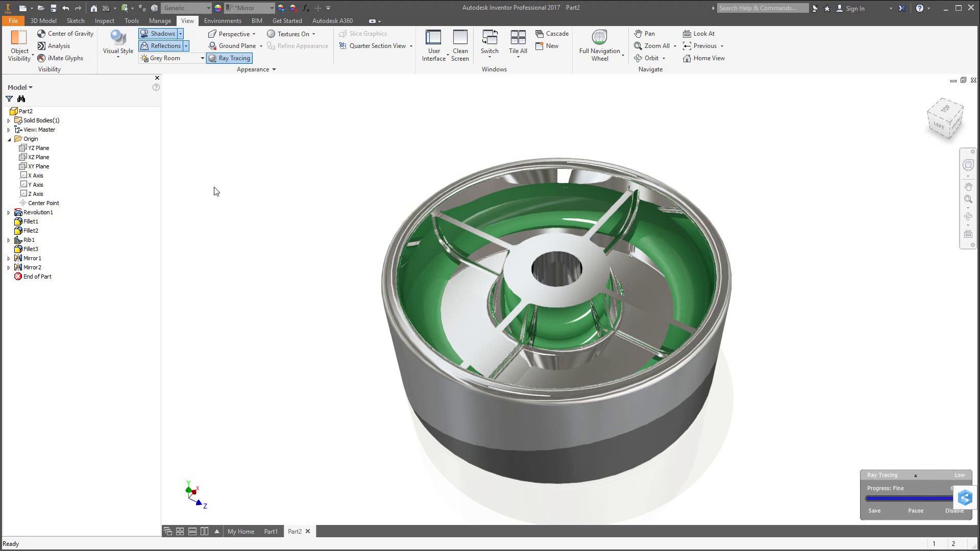
click(917, 475)
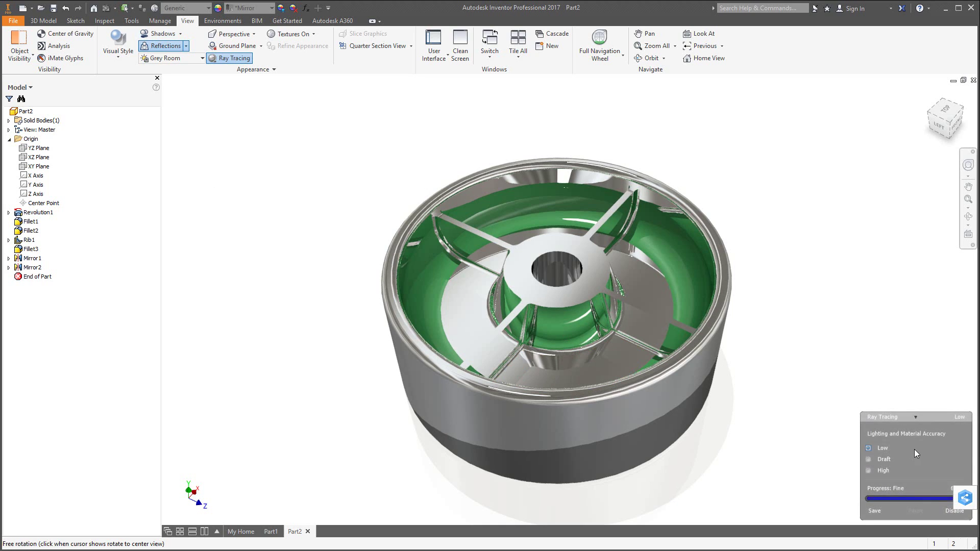
click(873, 460)
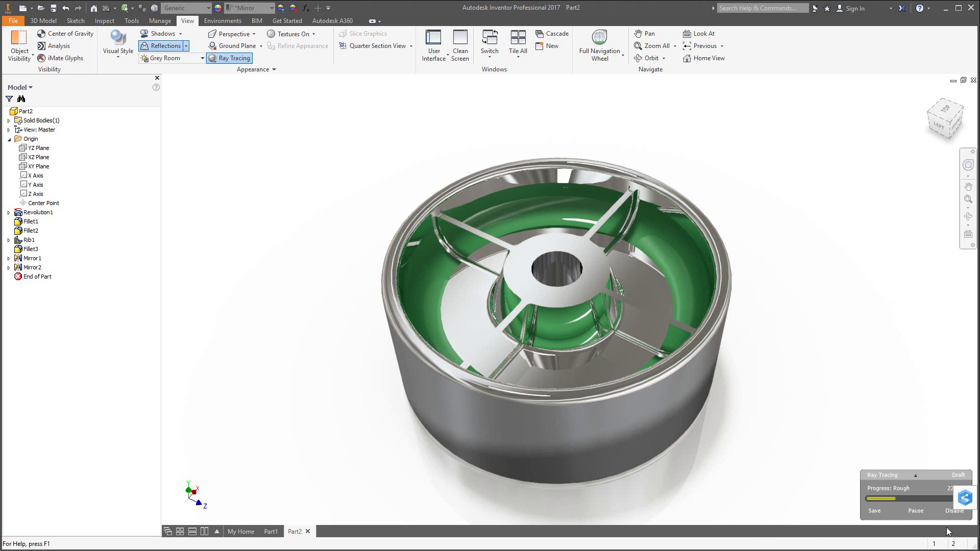
Turn the shadows back on and disable ray tracing.
click(159, 33)
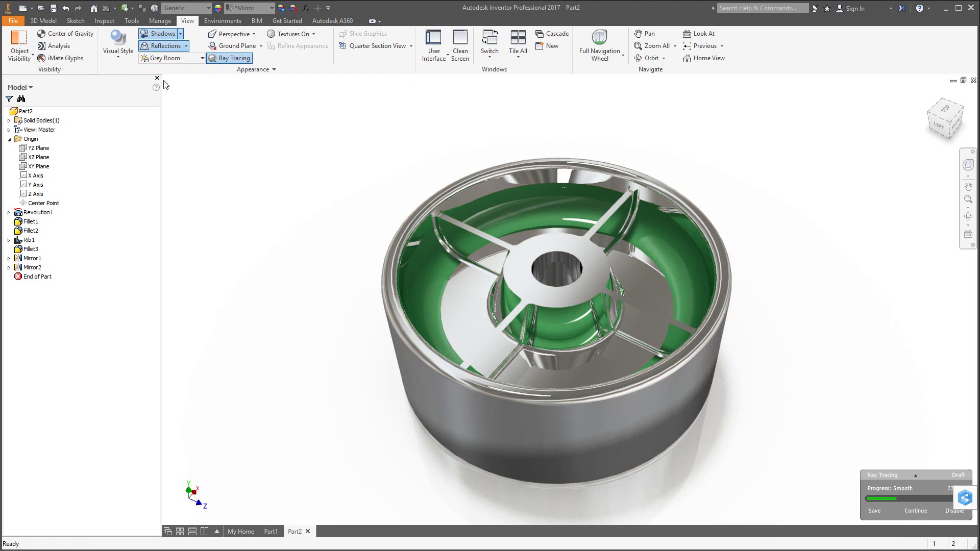
click(229, 58)
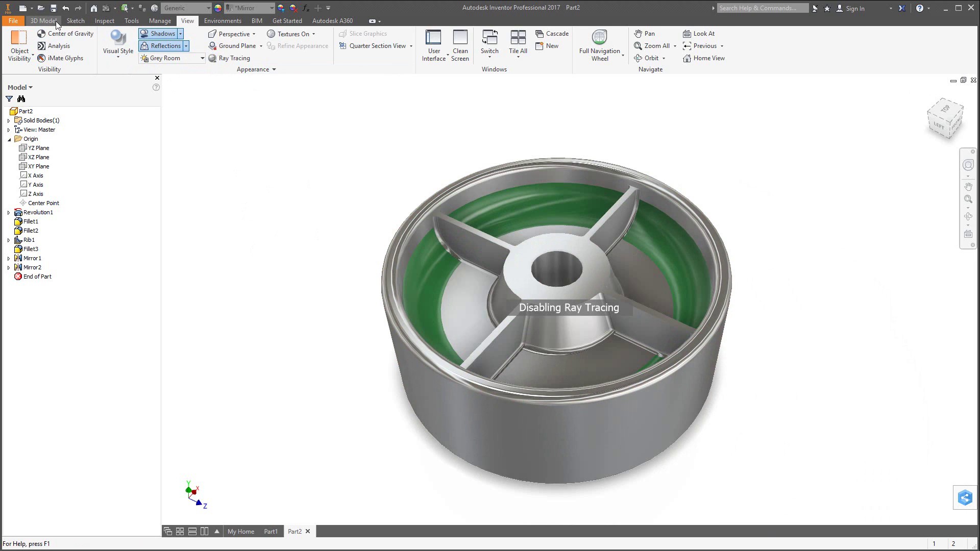
Fillet the upper edges of the four ribs, the hub and its center bore with a radius of .007 in.
click(42, 21)
click(229, 45)
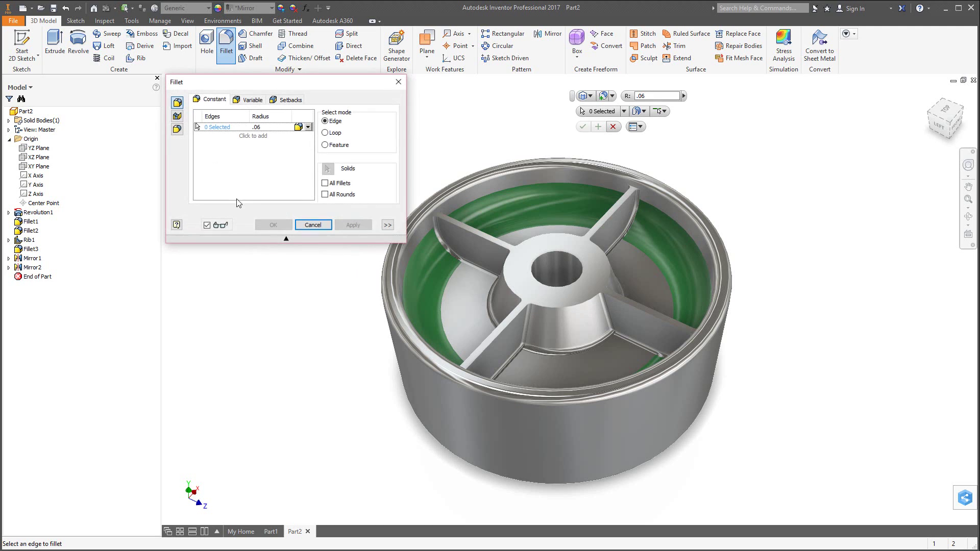
click(266, 127)
key(BackSpace)
click(505, 329)
click(505, 327)
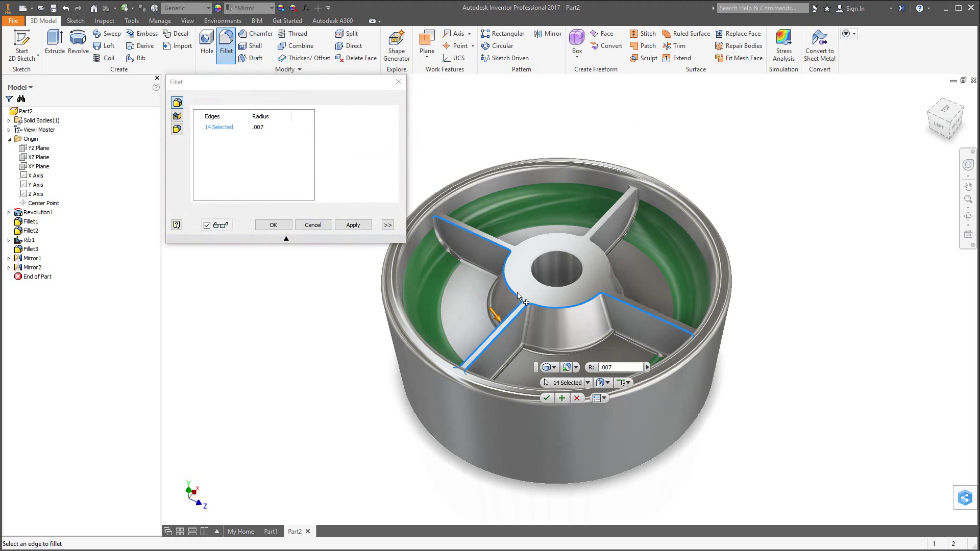
click(592, 232)
click(576, 260)
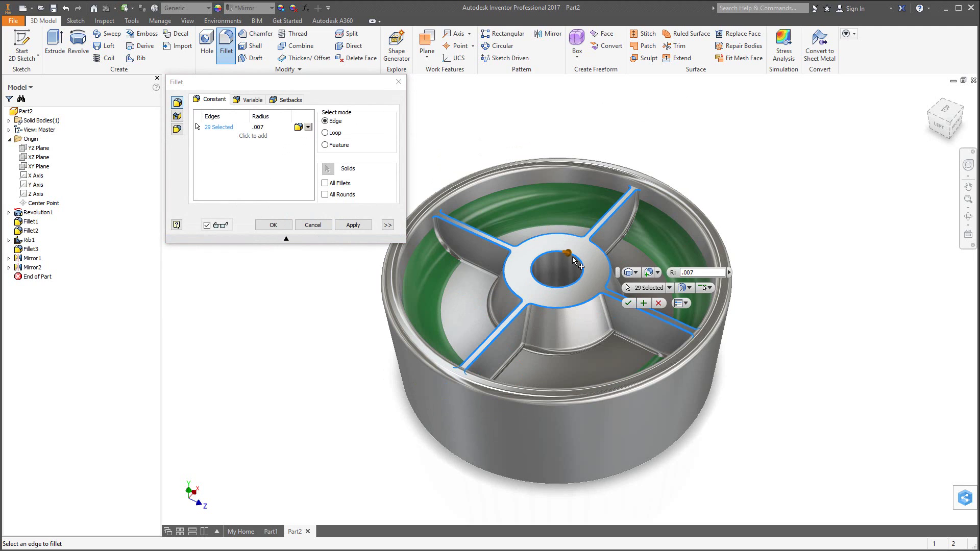
click(352, 225)
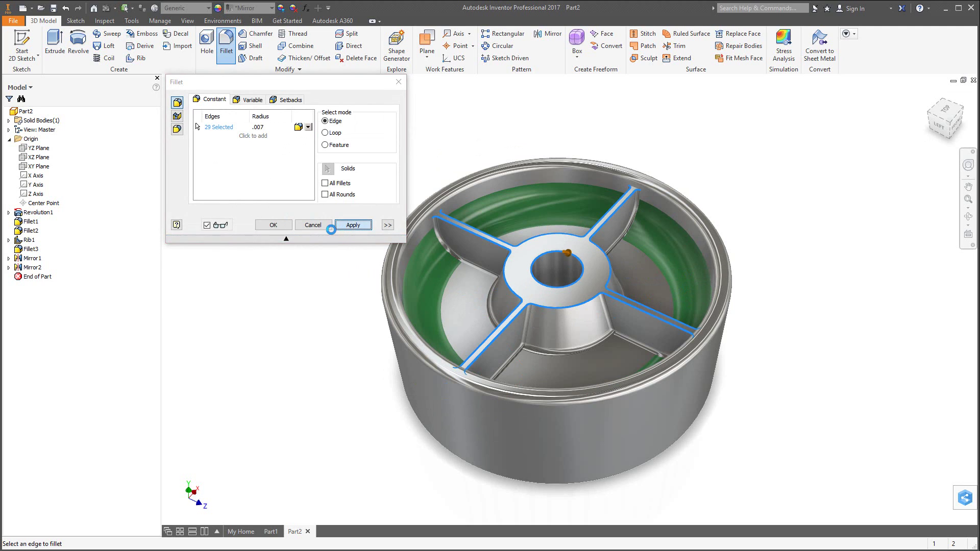
click(317, 225)
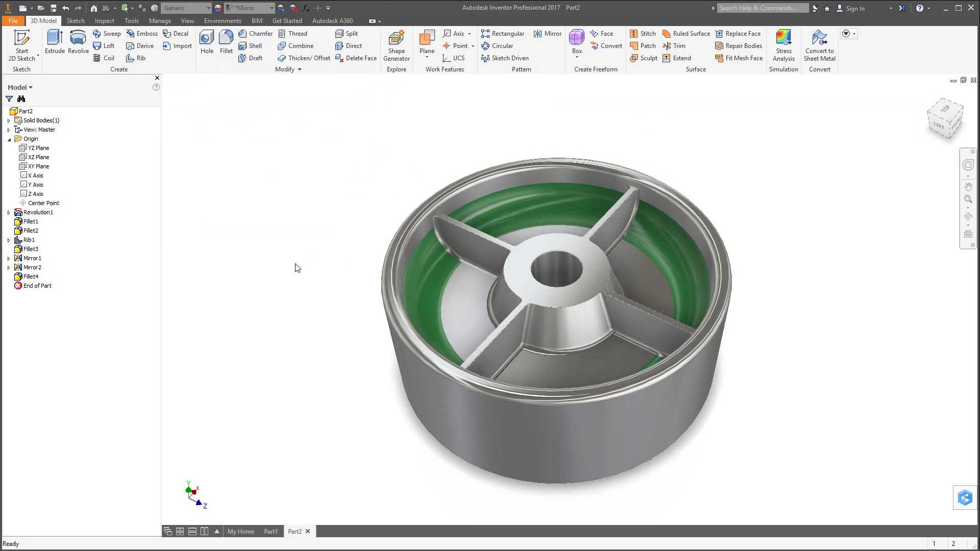
Ray trace the filleted wheel again in the Realistic style and pause the rendering.
click(188, 21)
click(121, 53)
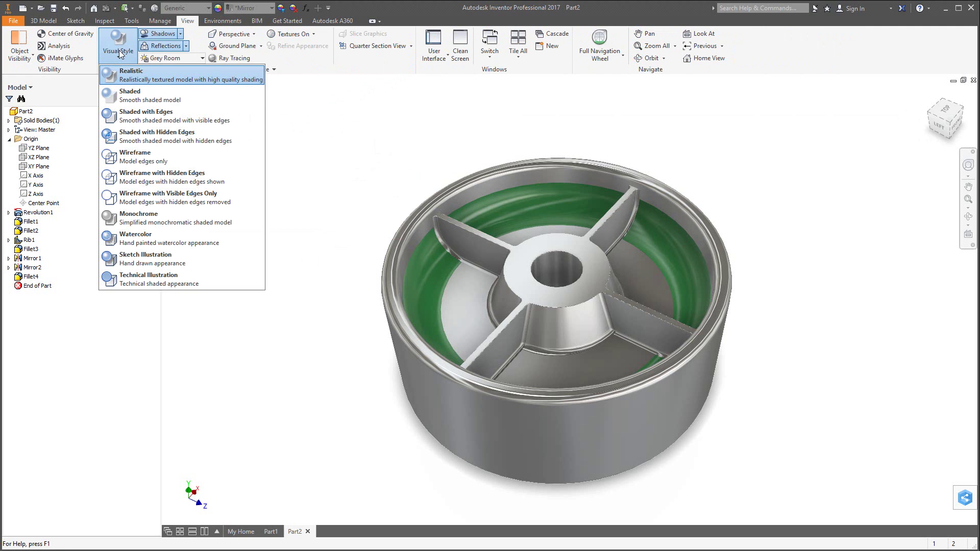
click(234, 58)
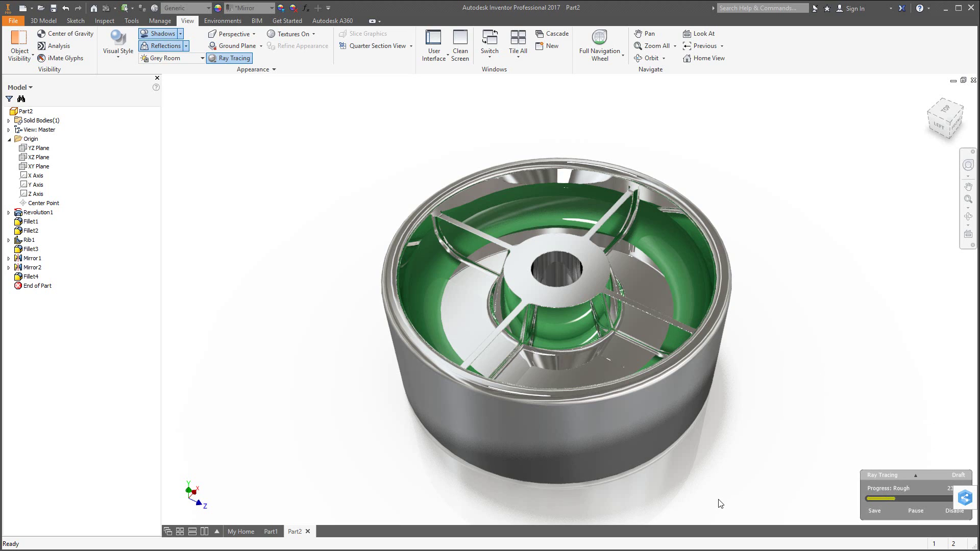
click(916, 511)
Capture the ray-traced wheel window and paste it into the Word document below the title "E2 REVOLVE and RIB FEATURES".
key(alt)
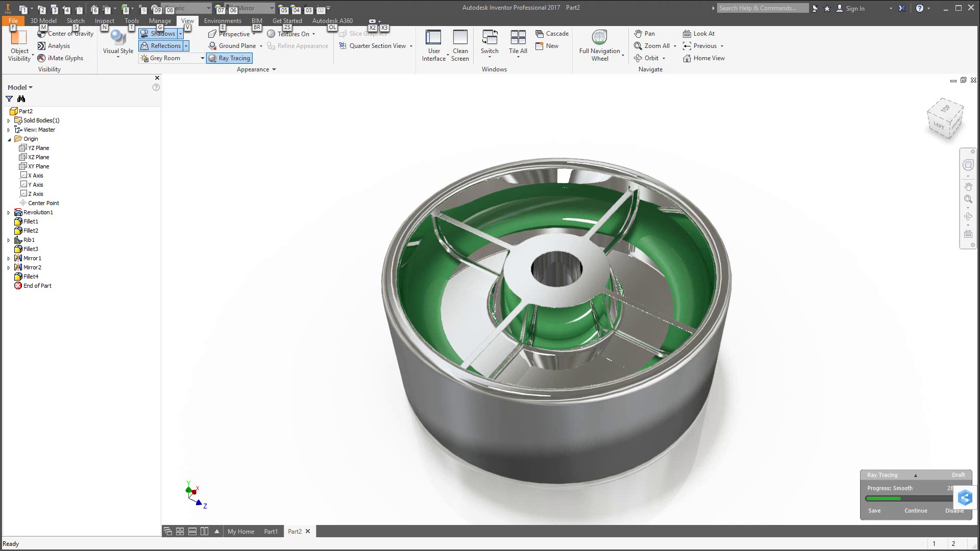
key(alt+Tab)
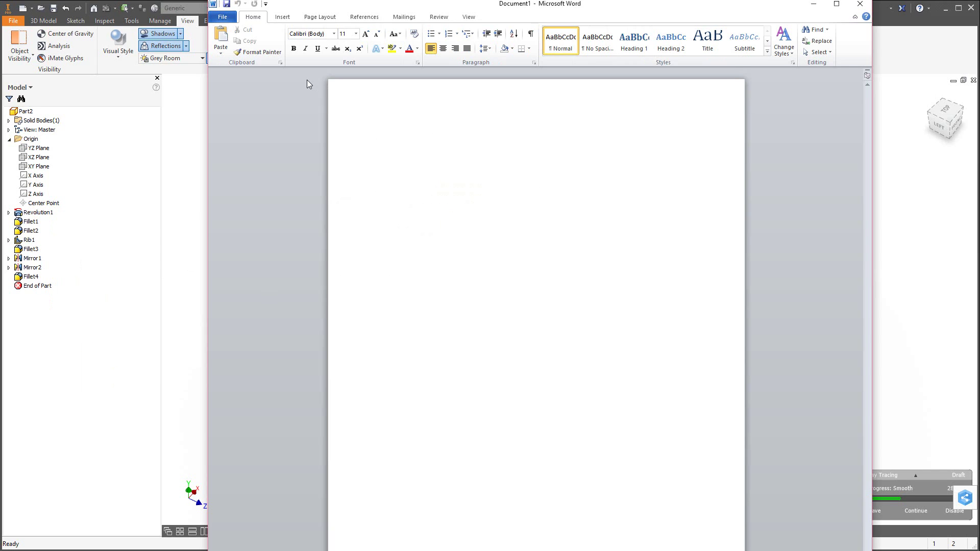
text(E2 REVOLVE and RIB FEAT)
text(URES)
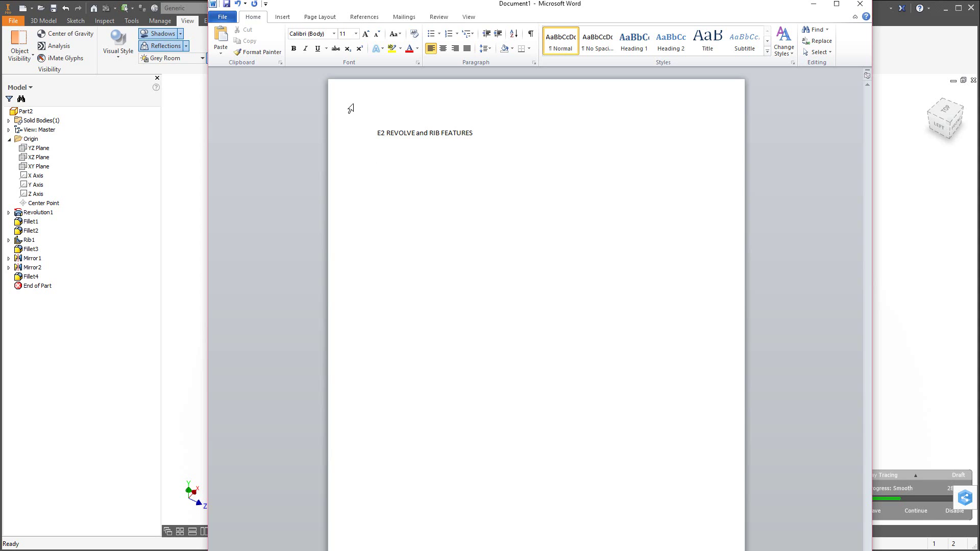
key(ctrl+v)
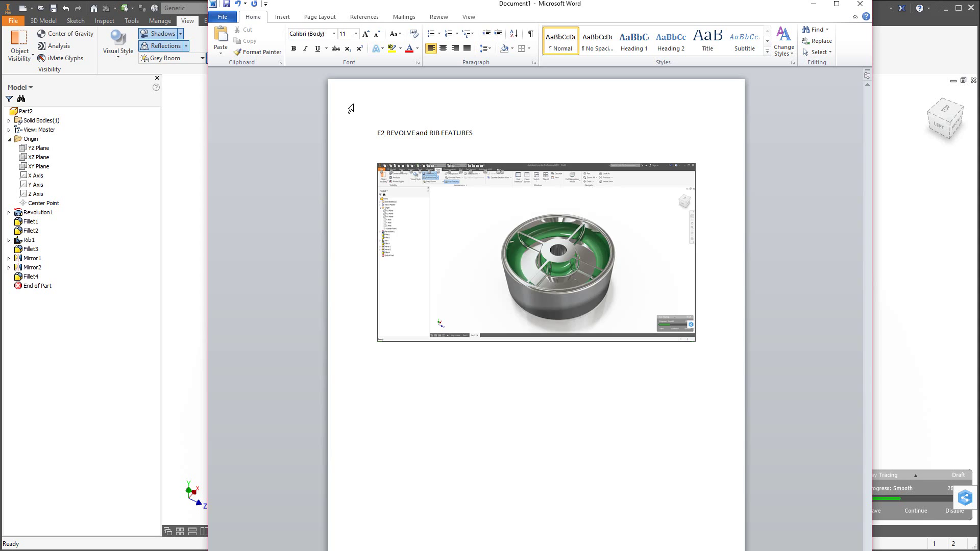
Crop the pasted screenshot to just the wheel, enlarge it to about 5.68 by 5.75 in, and minimize Word.
click(557, 248)
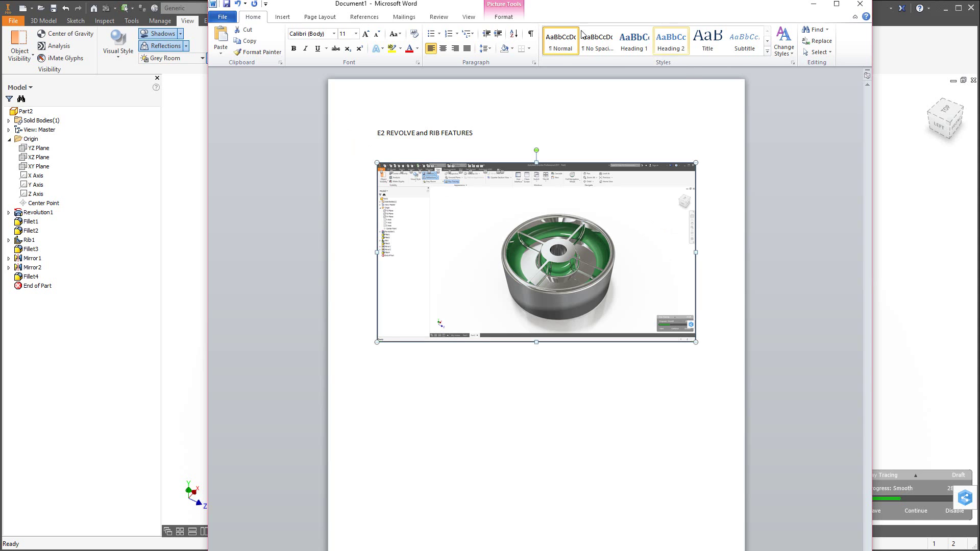
click(504, 16)
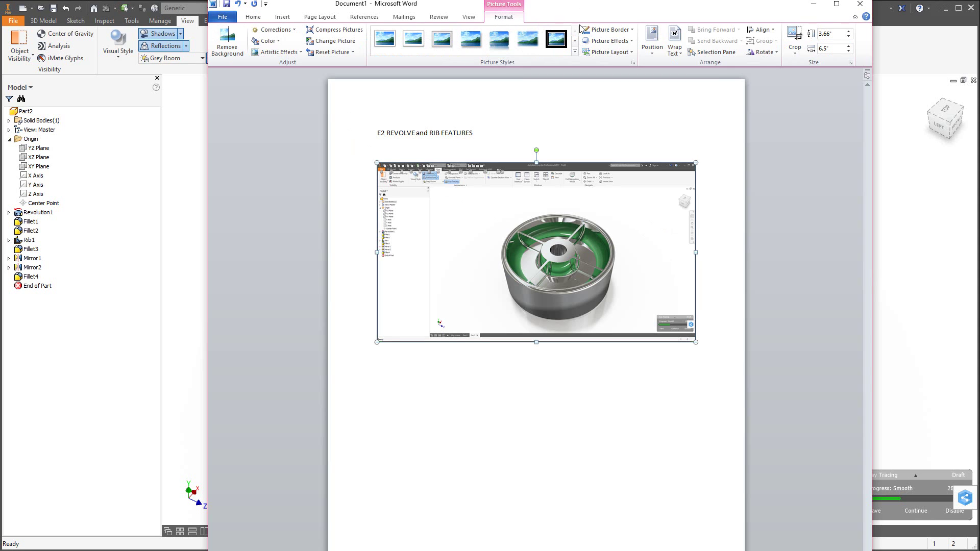
click(795, 39)
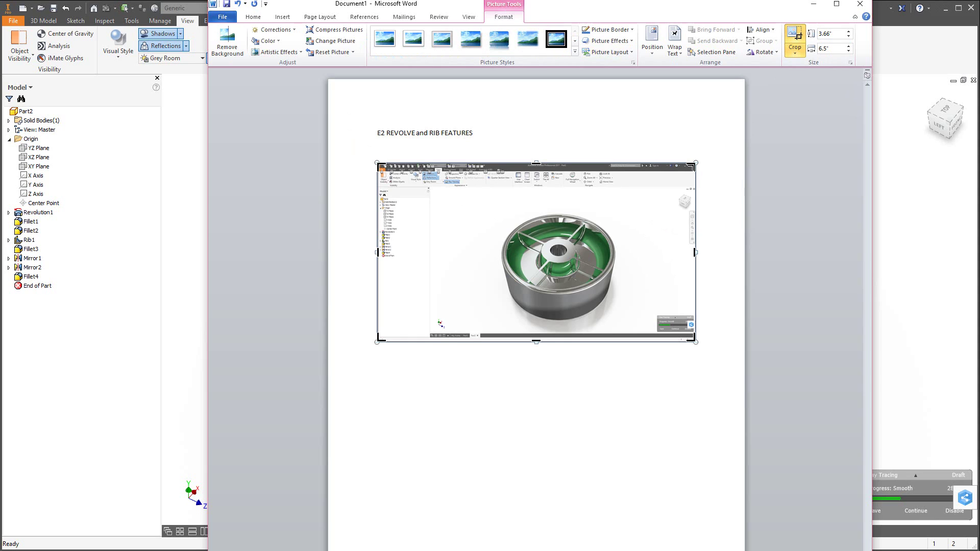
drag(690, 166, 622, 203)
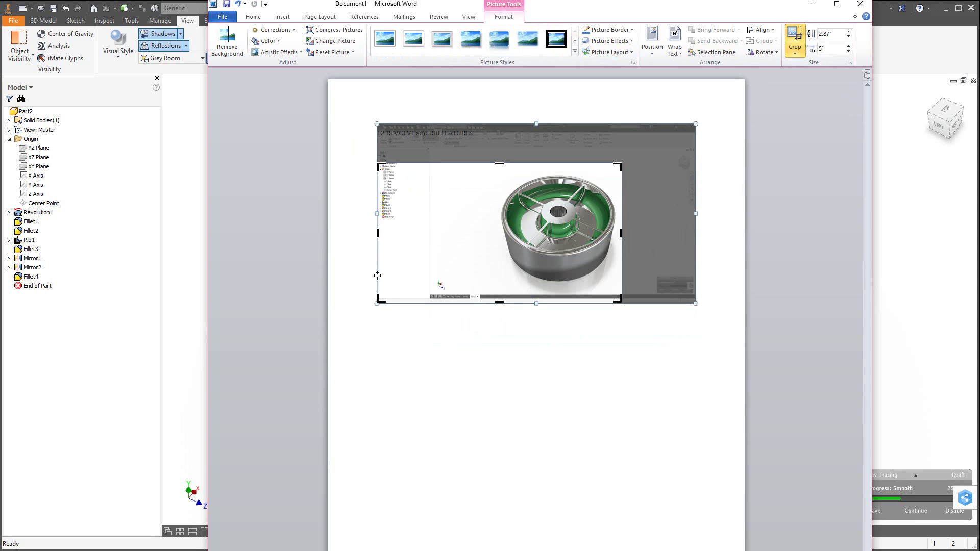
drag(379, 300, 660, 441)
click(523, 361)
double_click(482, 262)
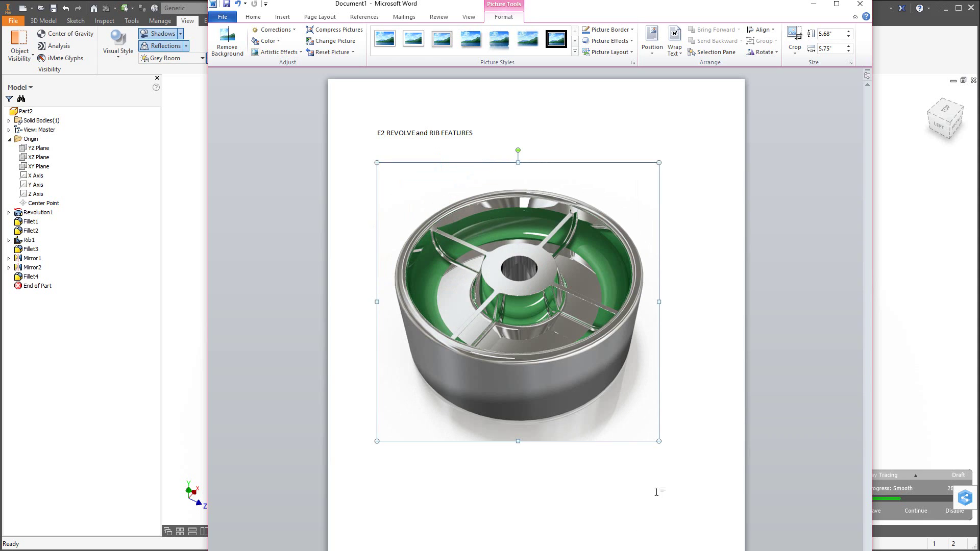
click(690, 430)
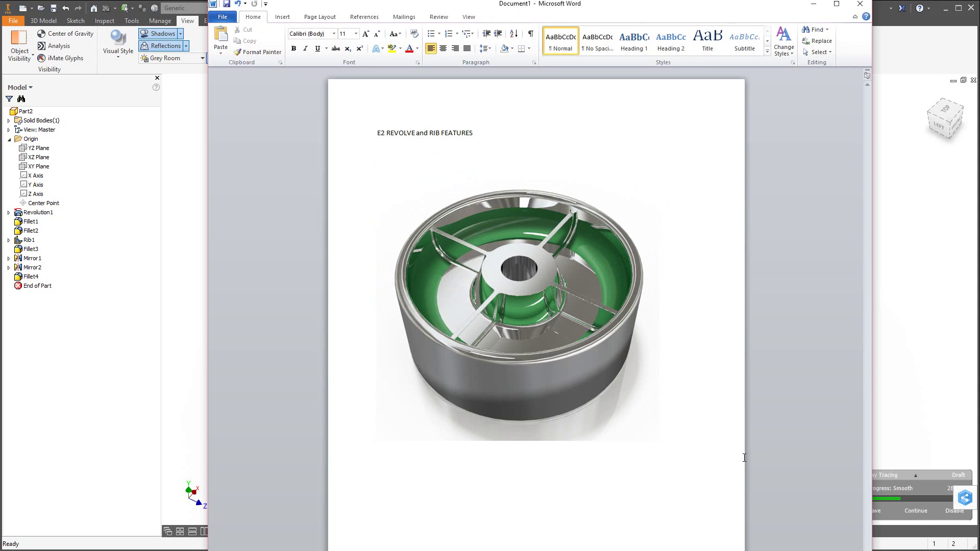
click(814, 7)
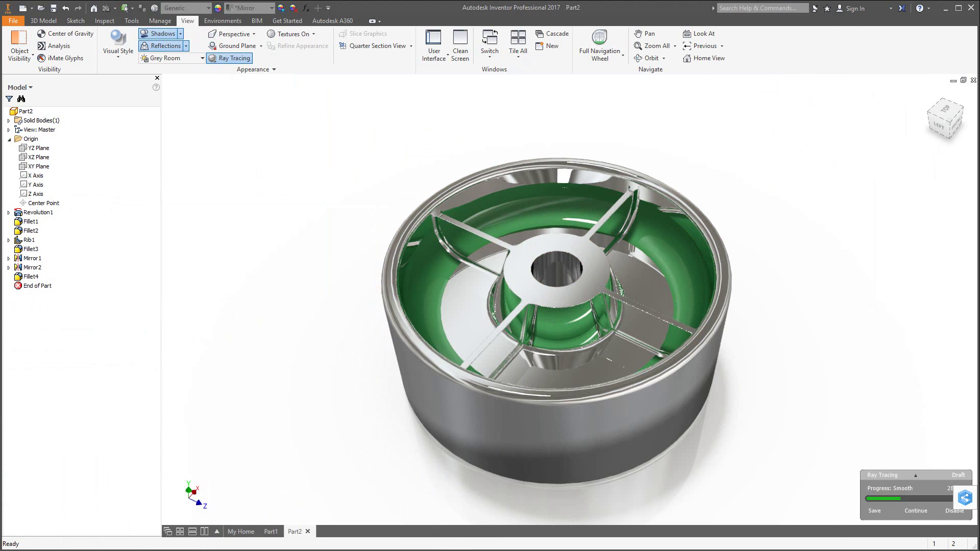
Switch to the browser and examine the Lab 2 screw drawing's dimensions and origin in the IMT 110 Inventor Basics 2016 PDF.
key(alt+Tab)
scroll(294, 429, down, 15)
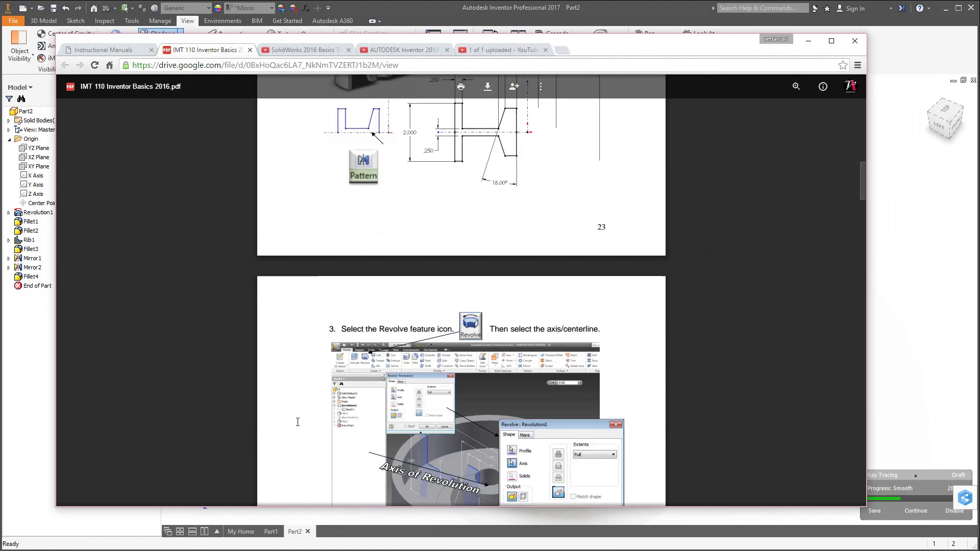
scroll(297, 422, down, 8)
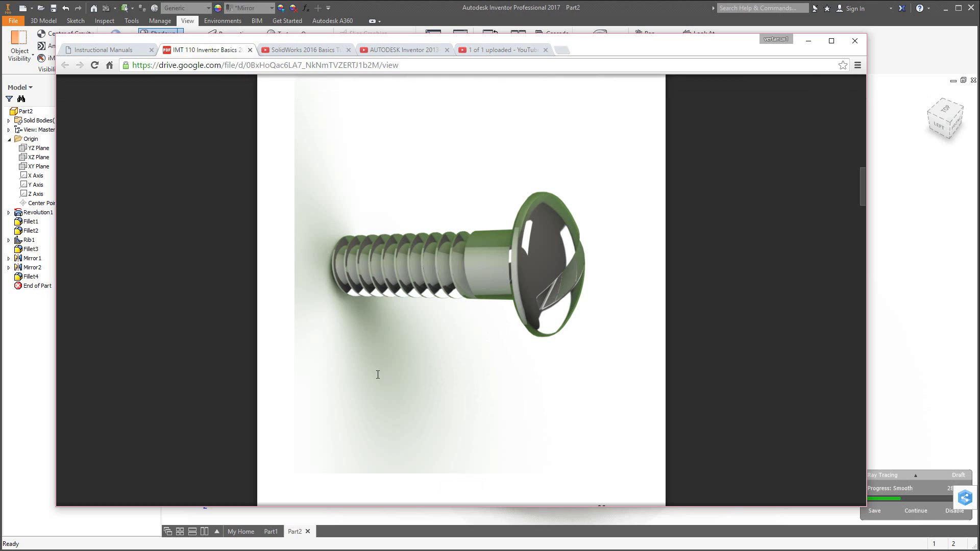
scroll(230, 401, down, 10)
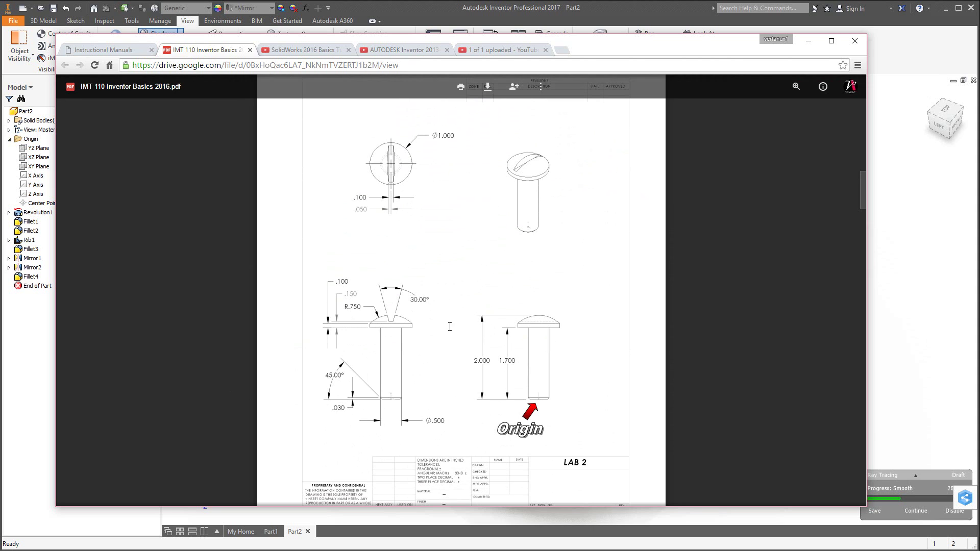
scroll(496, 398, down, 8)
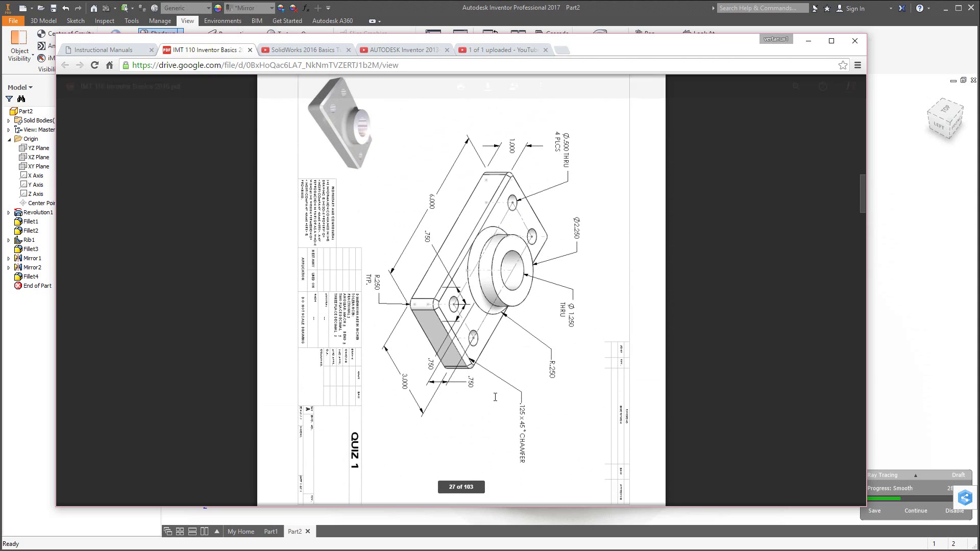
scroll(498, 398, up, 2)
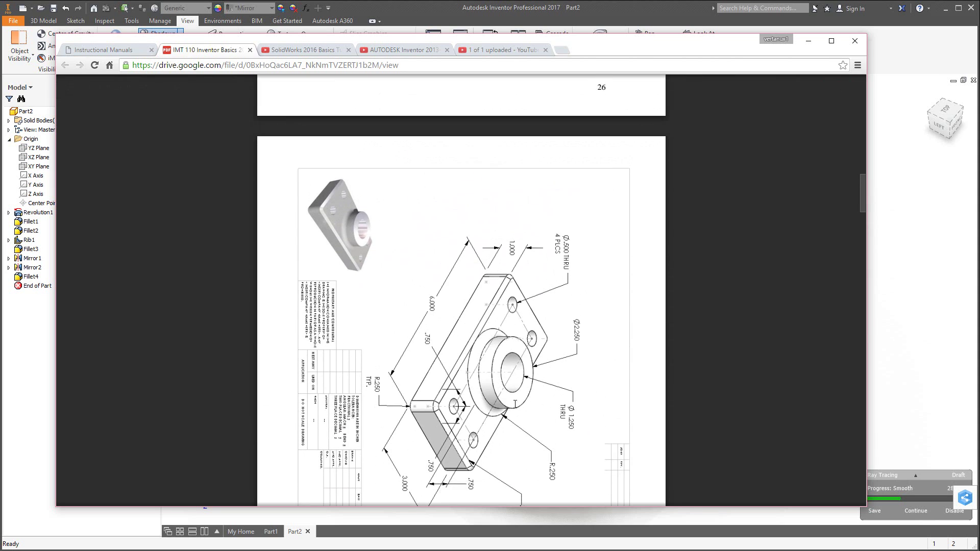
click(923, 326)
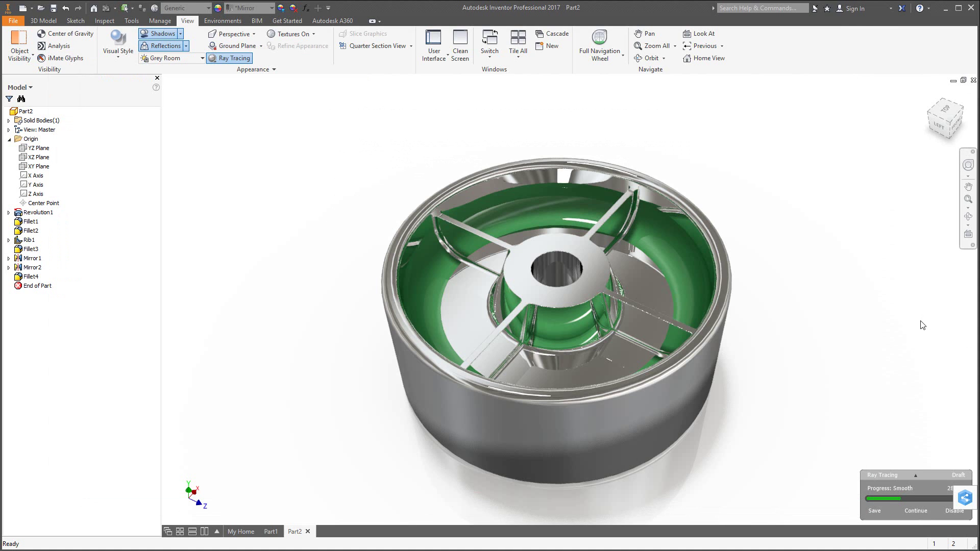
Create a new part from the English Standard (in).ipt template and start a sketch on the XY plane.
click(25, 9)
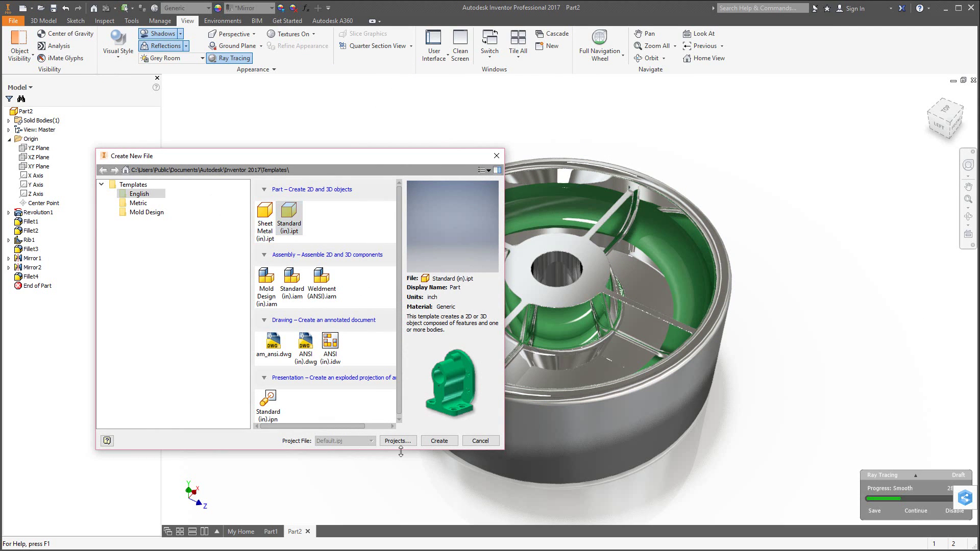
click(438, 441)
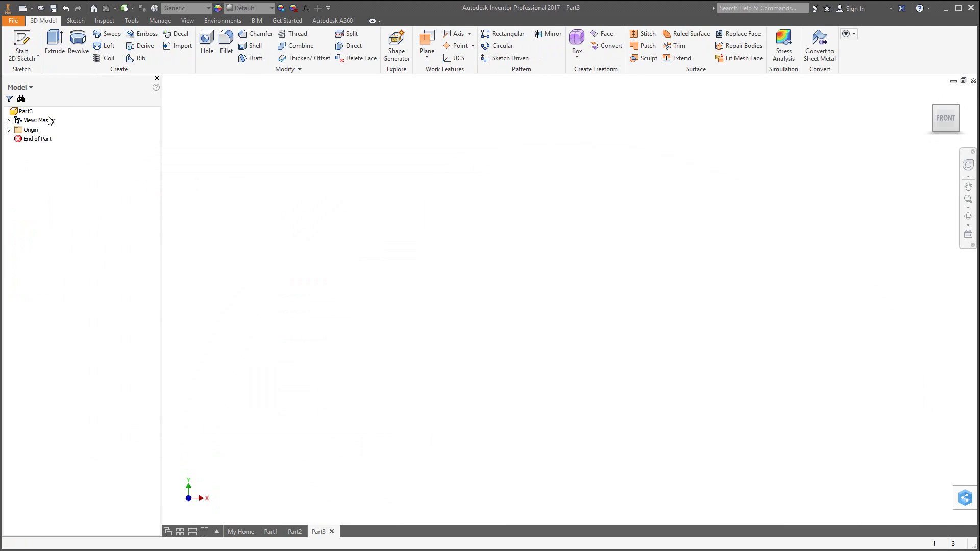
click(22, 43)
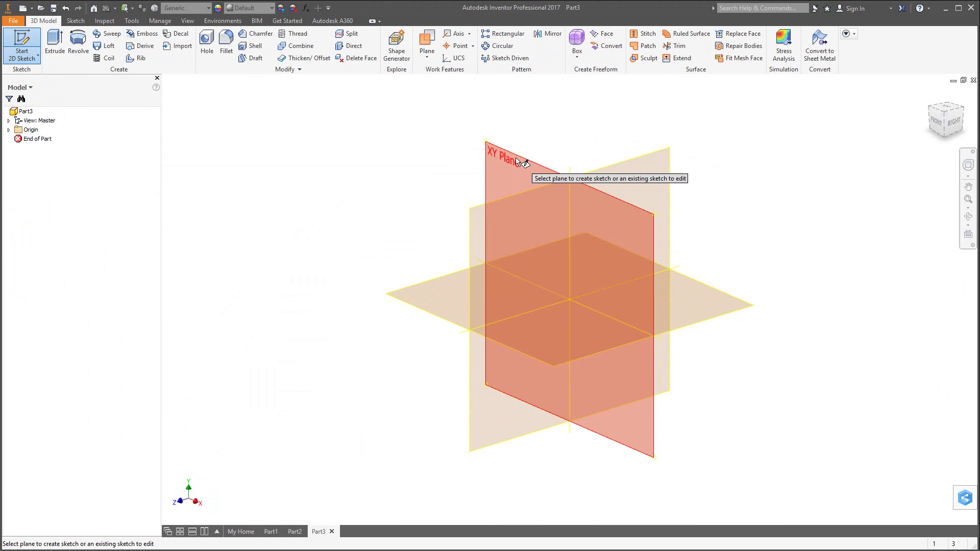
click(517, 163)
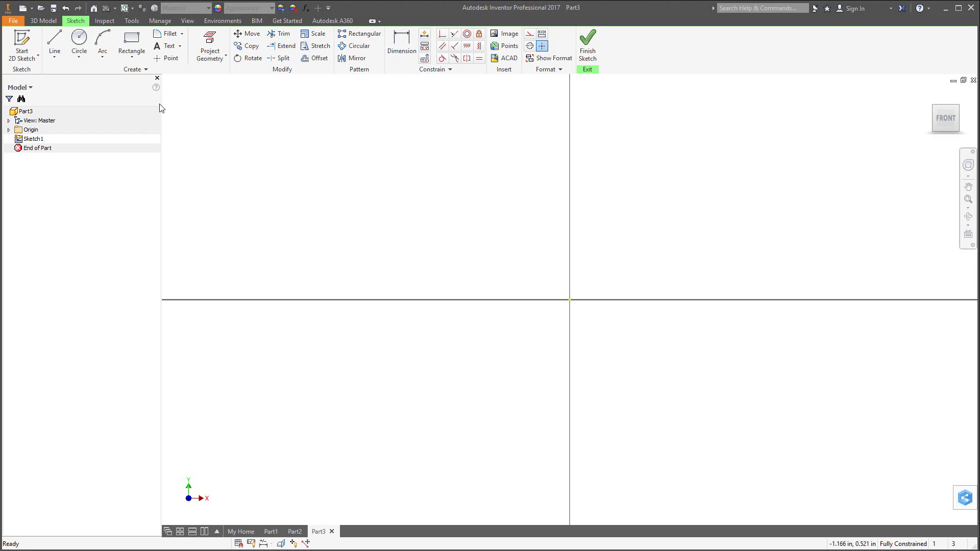
Sketch a vertical axis line about 2.05 in long from above the origin down to the origin.
click(57, 41)
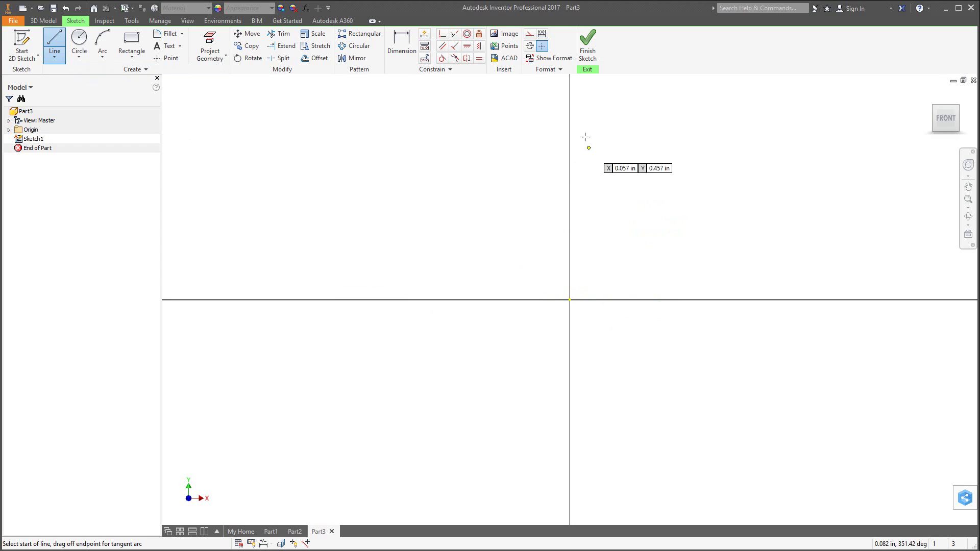
scroll(583, 198, up, 2)
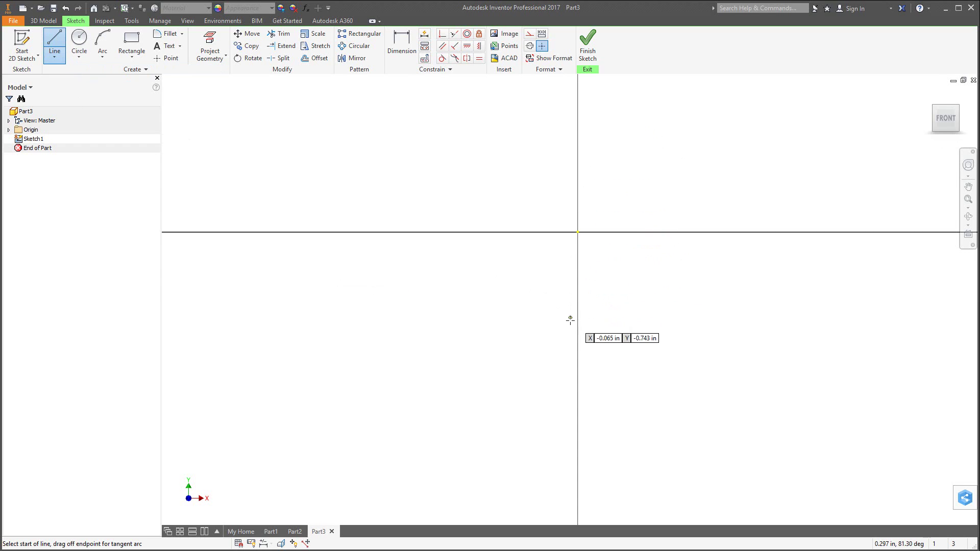
scroll(571, 323, up, 1)
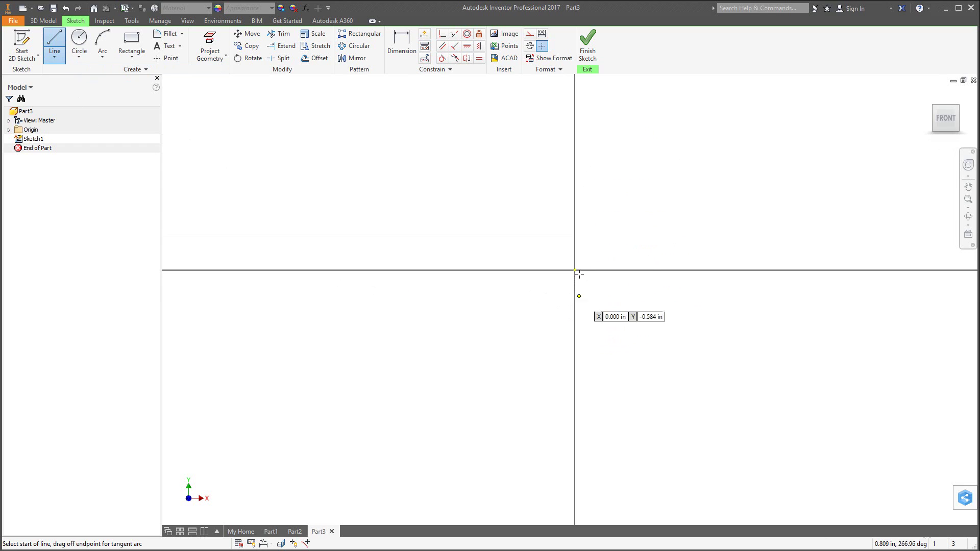
click(574, 129)
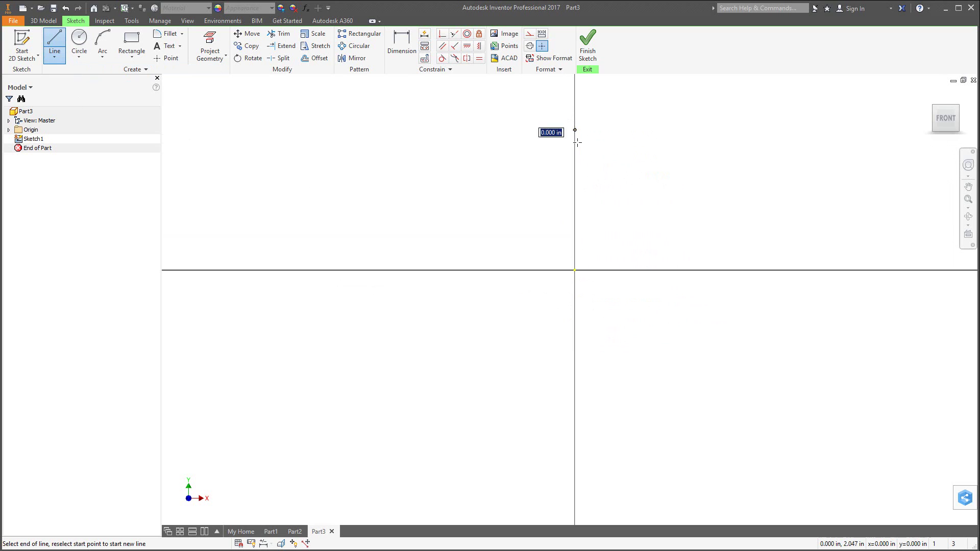
click(574, 269)
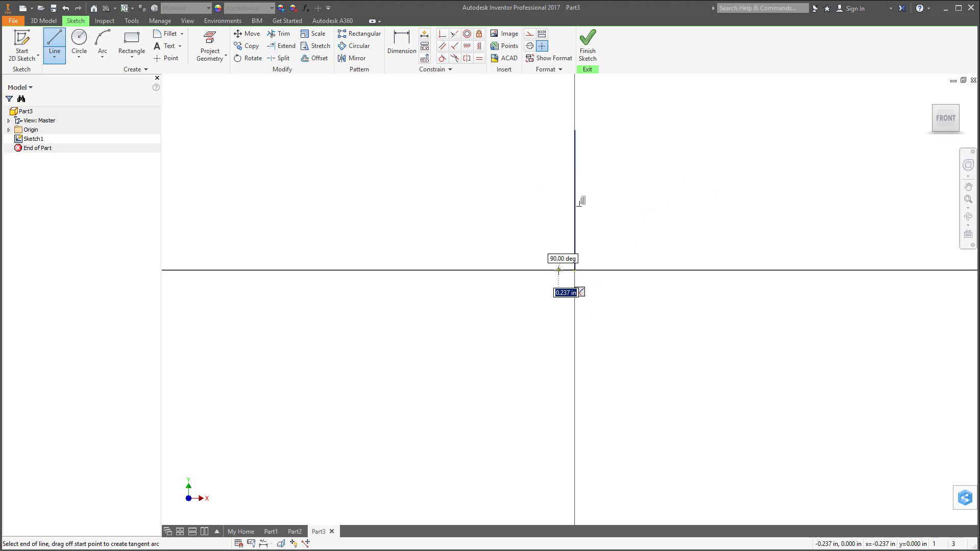
Continue the profile with a .245 in horizontal shank end leftward from the origin and a 1.7 in vertical shank side upward.
text(.245)
key(Tab)
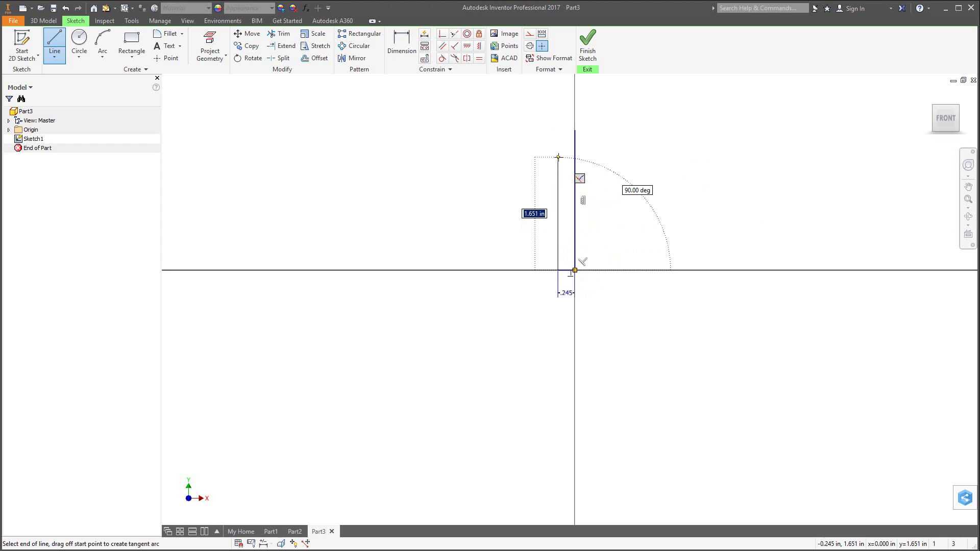
text(1.7)
key(Return)
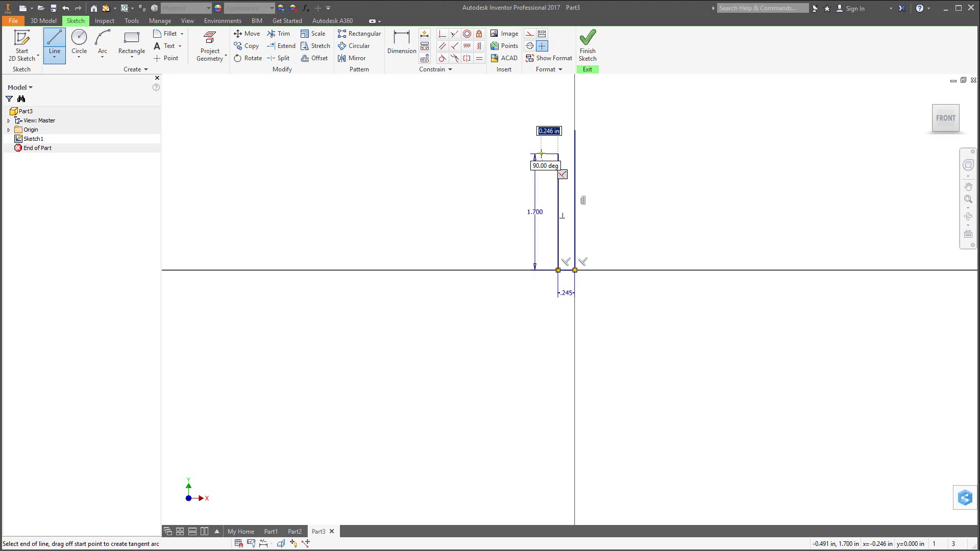
Add the screw head's .25 in horizontal underside and .1 in vertical outer edge, and end the line chain.
text(.25)
key(Return)
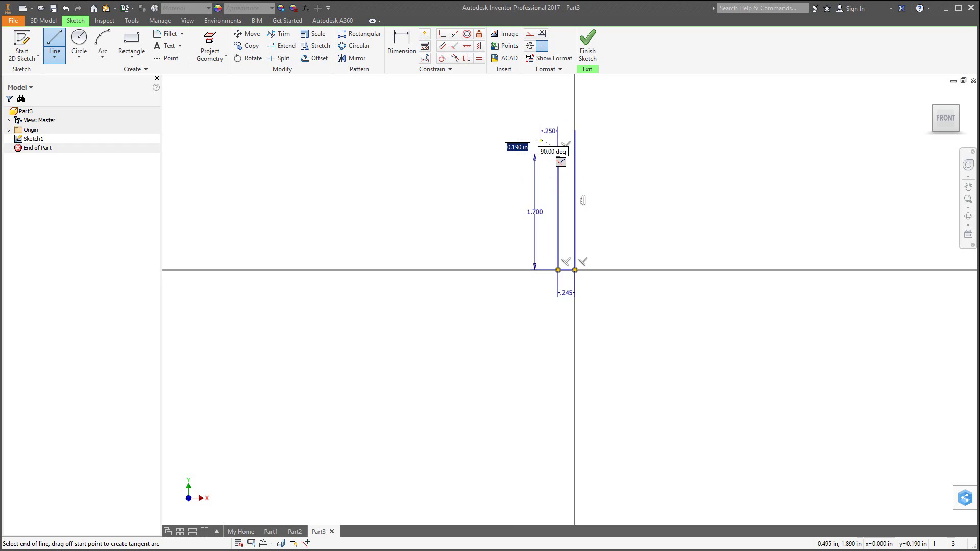
scroll(542, 141, up, 5)
scroll(549, 142, down, 4)
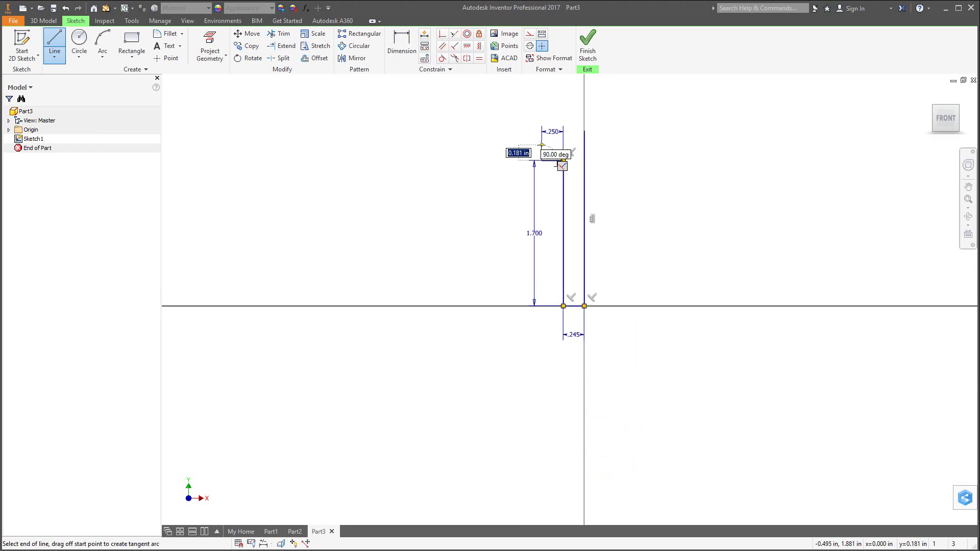
text(.1)
key(Return)
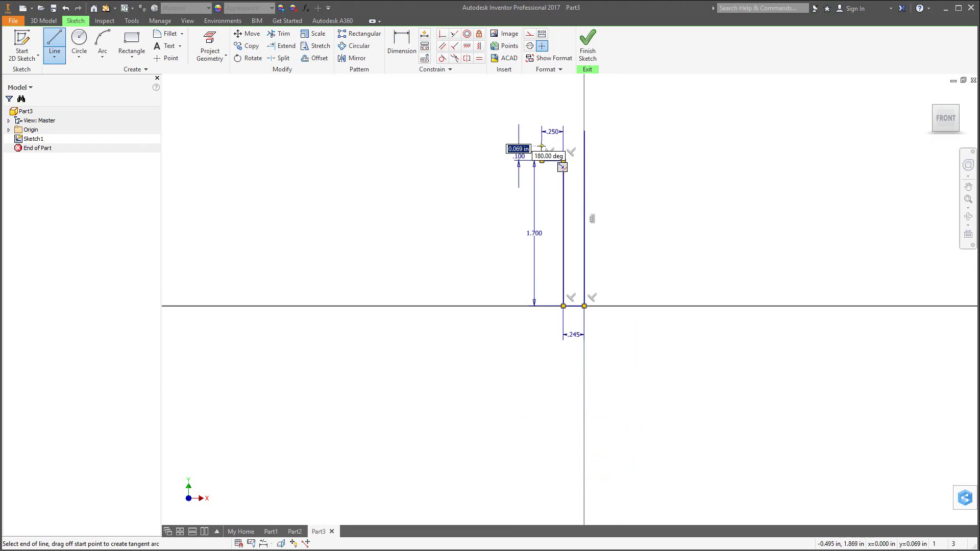
key(Escape)
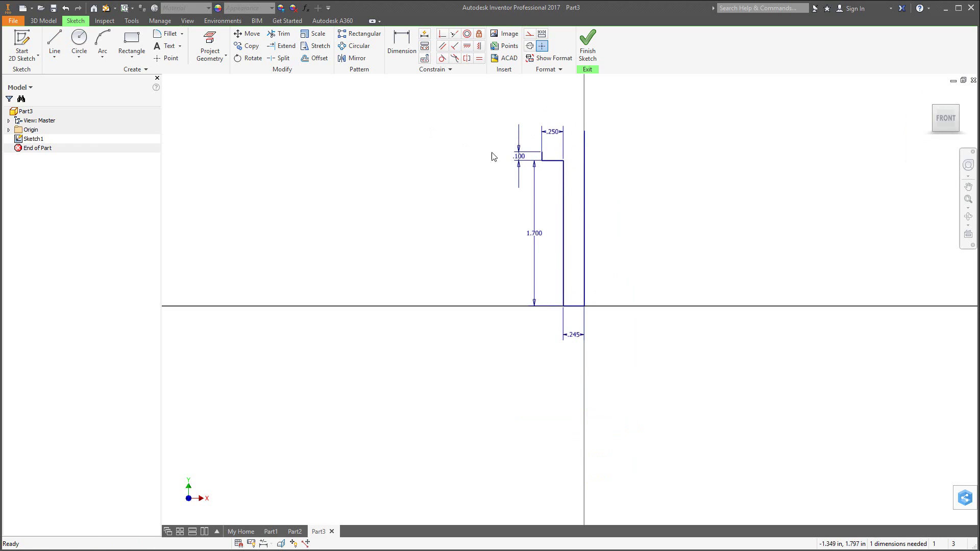
Dimension the vertical axis line to a length of 2 in.
click(402, 46)
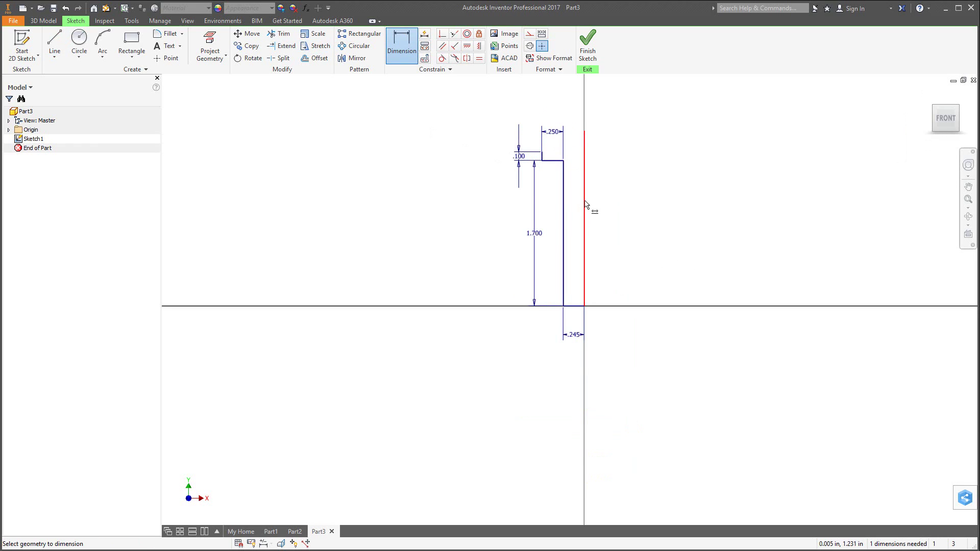
click(585, 208)
click(613, 213)
text(2.0467560)
key(Return)
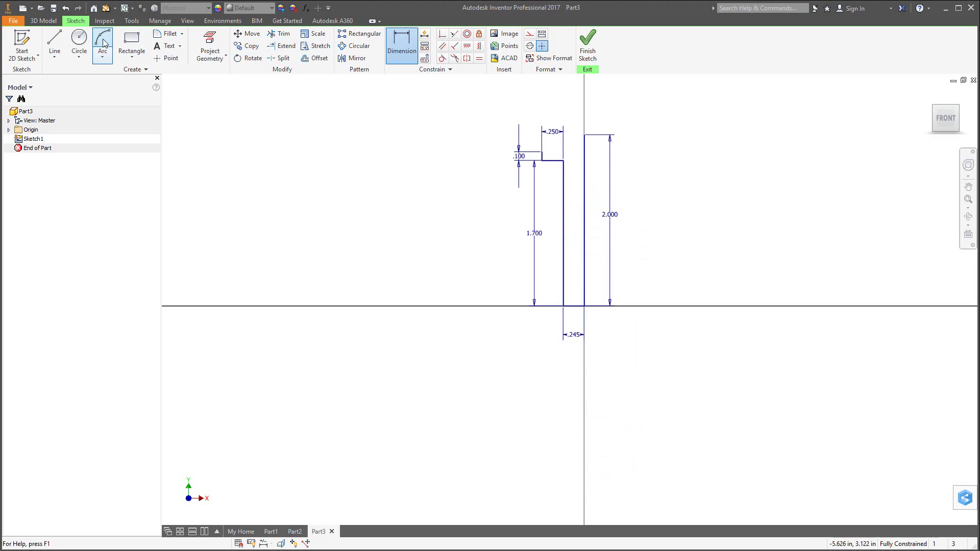
Draw a center-point arc centred on the vertical axis from the head's outer edge to the top of the axis line.
click(102, 56)
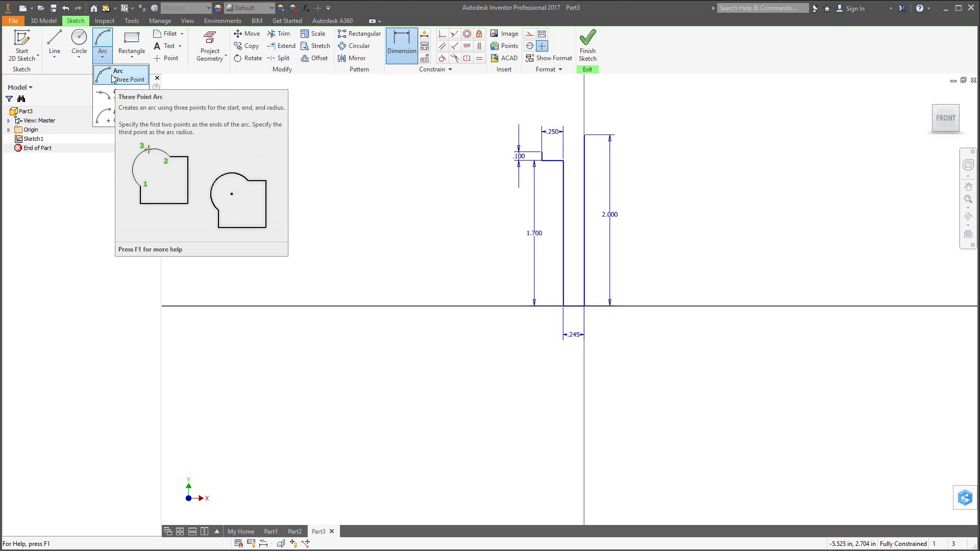
click(109, 119)
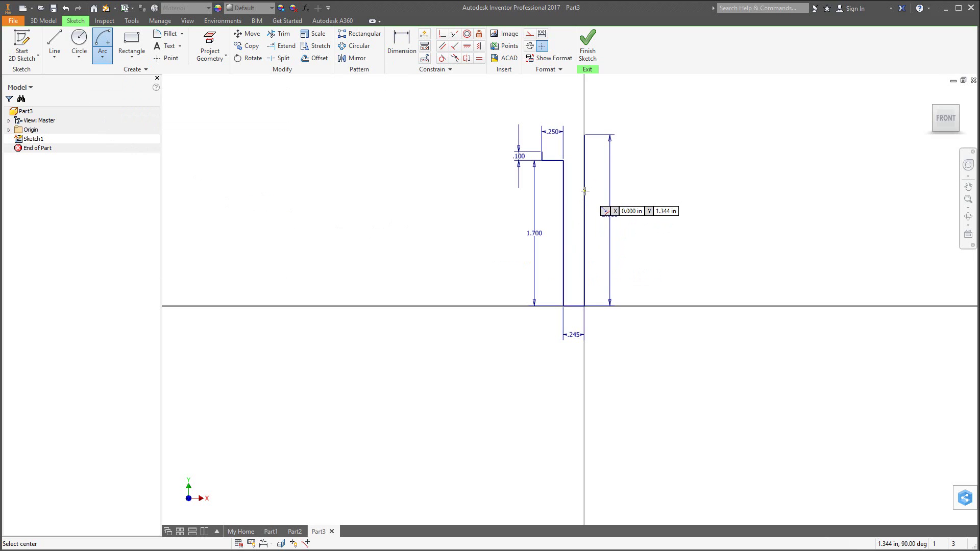
click(584, 190)
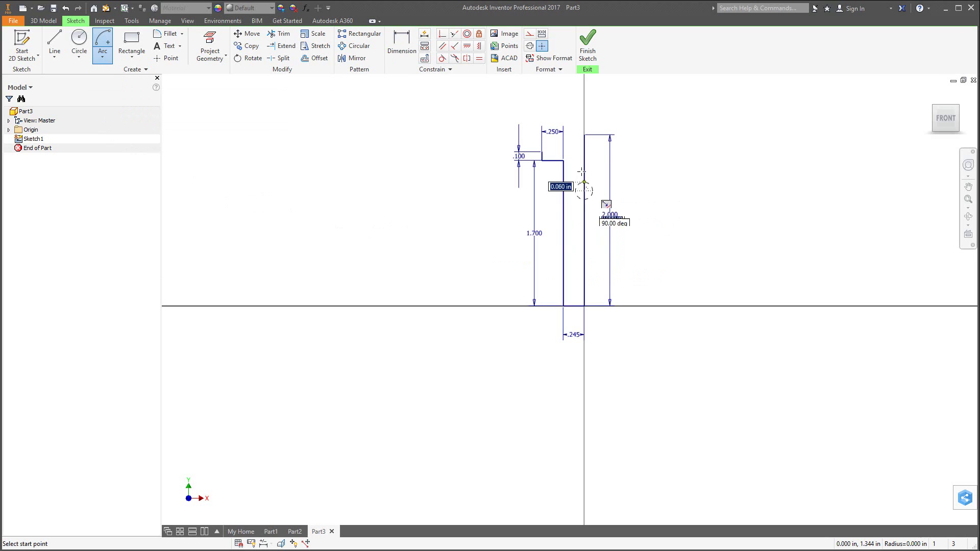
click(541, 152)
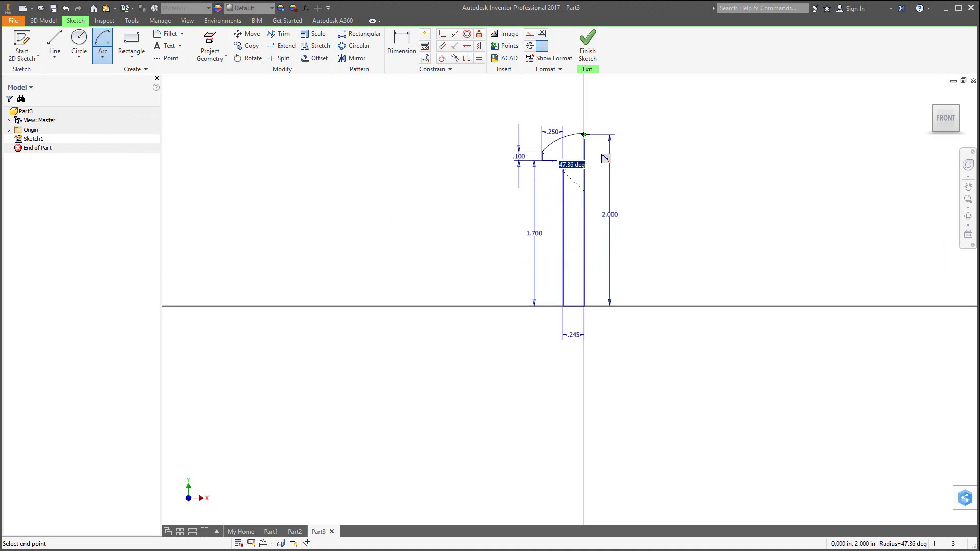
click(584, 135)
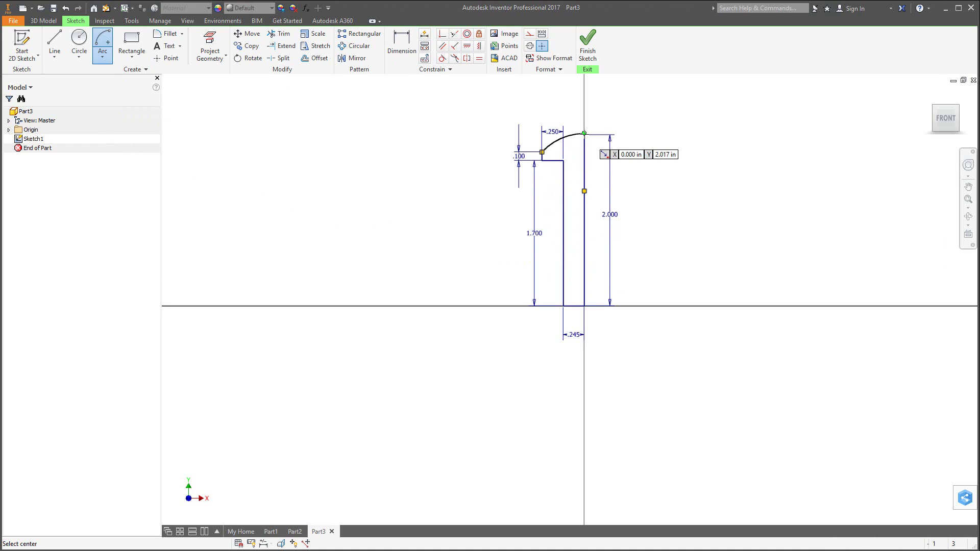
click(688, 172)
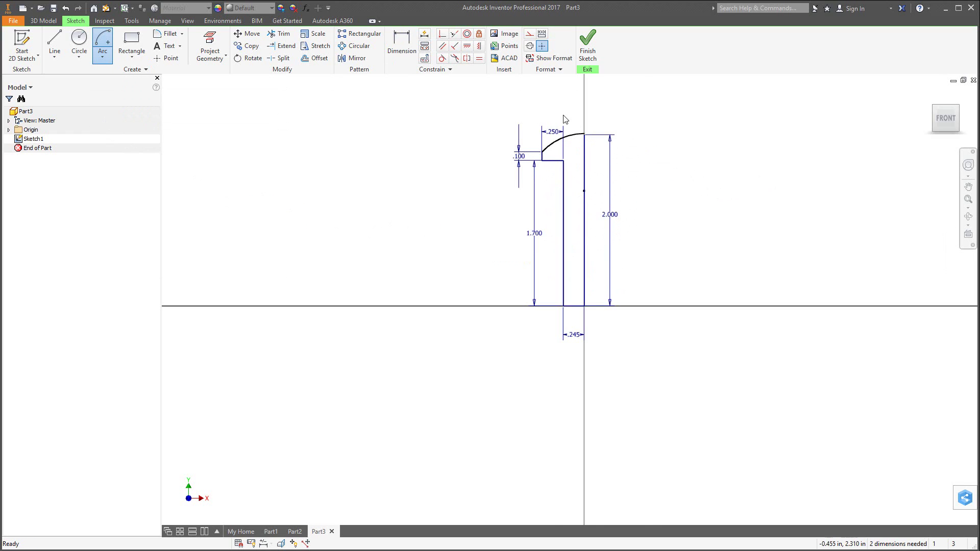
key(Escape)
Attach the arc's loose upper endpoint to the top end of the vertical axis line.
scroll(574, 122, up, 10)
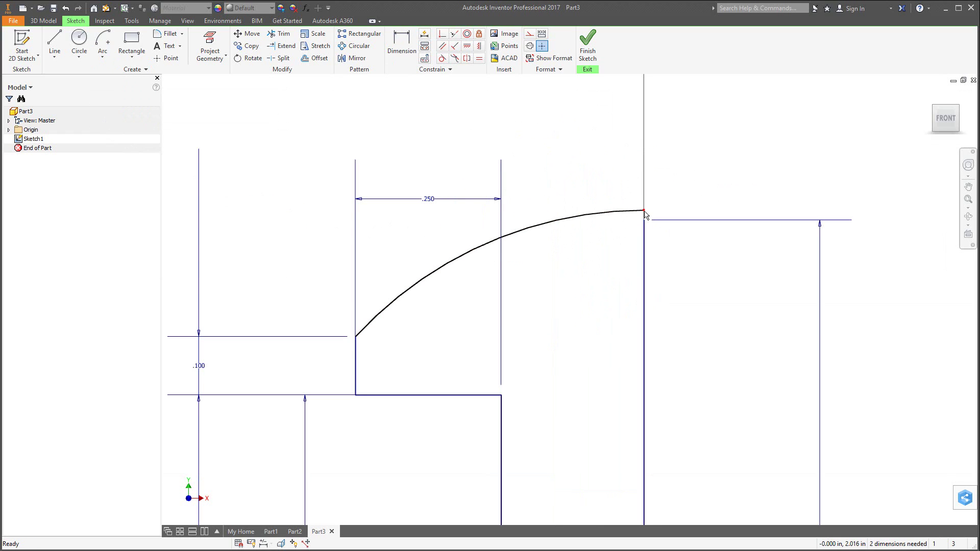
drag(645, 212, 650, 224)
scroll(694, 306, down, 8)
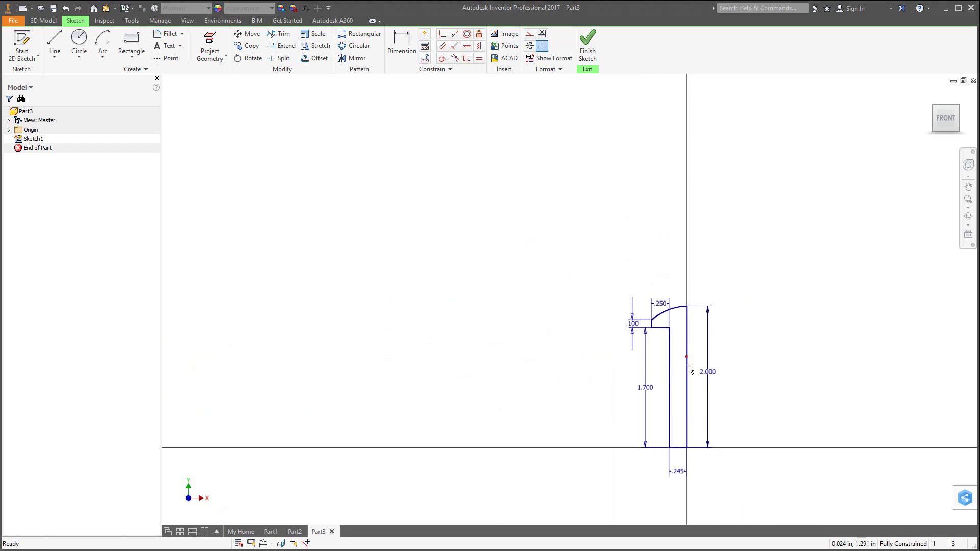
scroll(692, 337, up, 5)
scroll(688, 307, up, 5)
scroll(703, 332, down, 4)
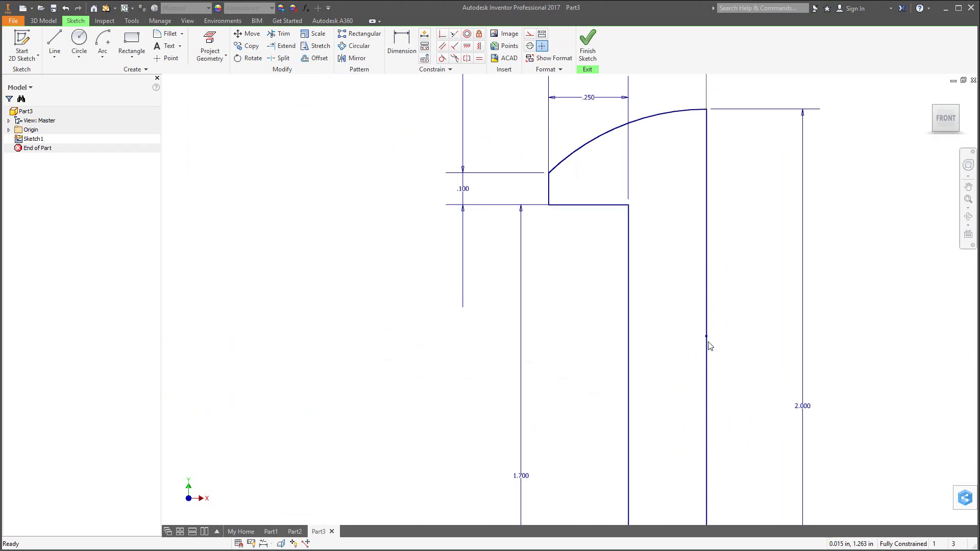
scroll(725, 359, down, 3)
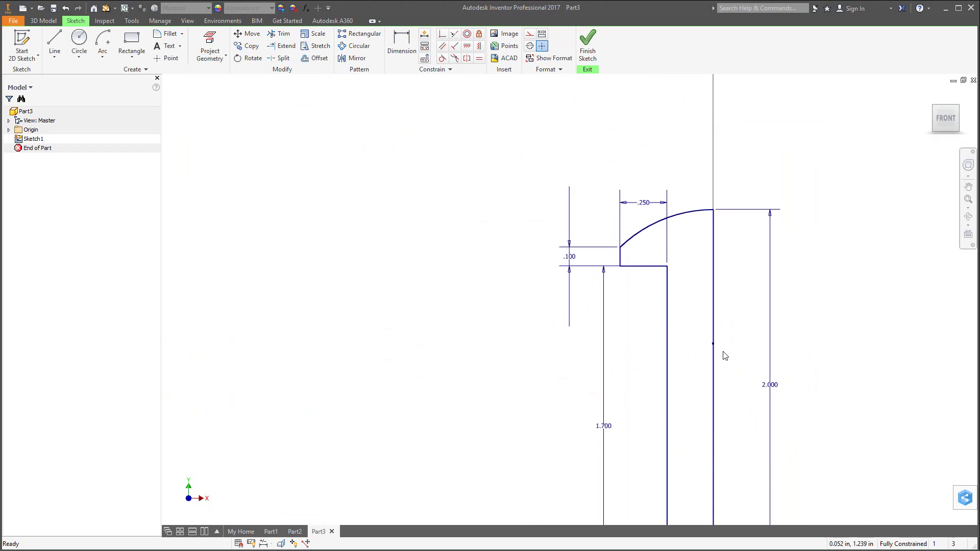
Try to add a radial dimension to the head's arc.
click(393, 37)
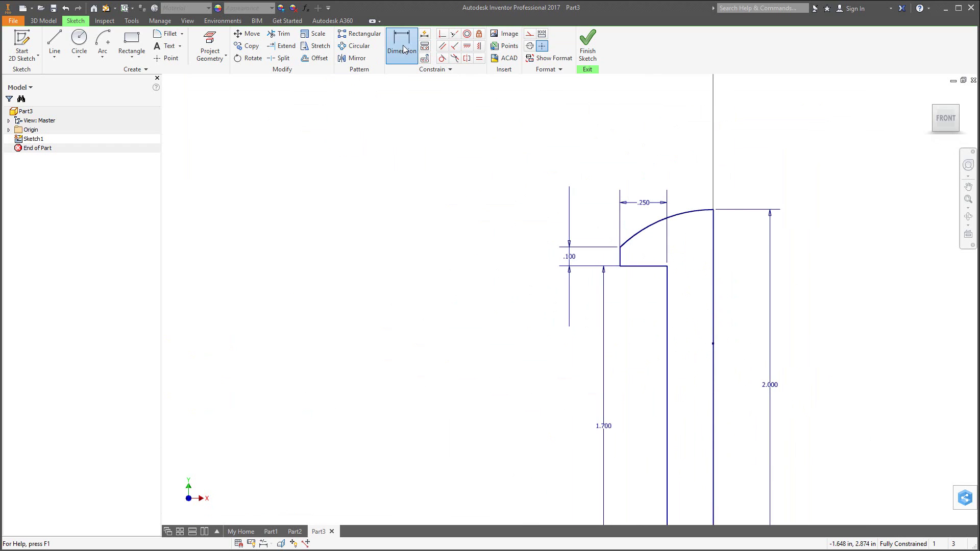
click(637, 233)
click(594, 175)
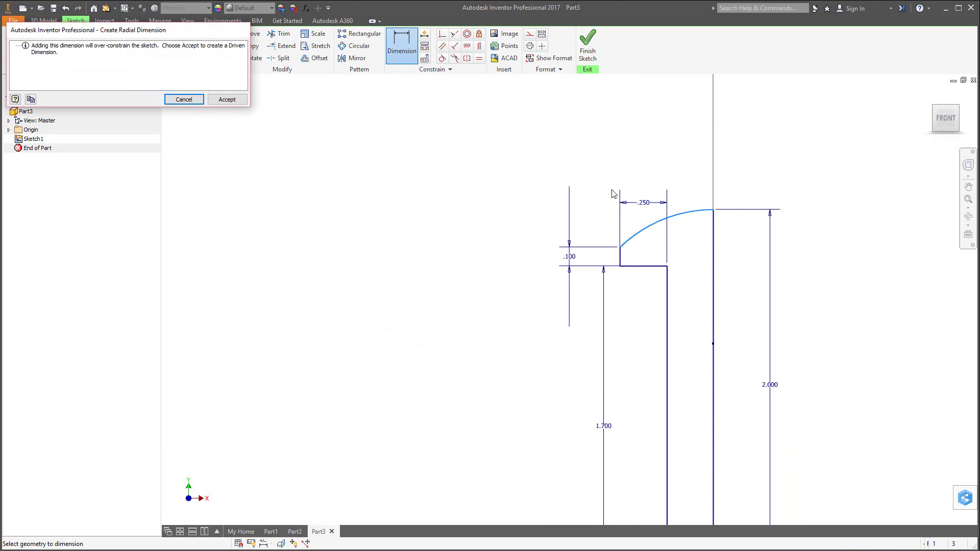
click(197, 99)
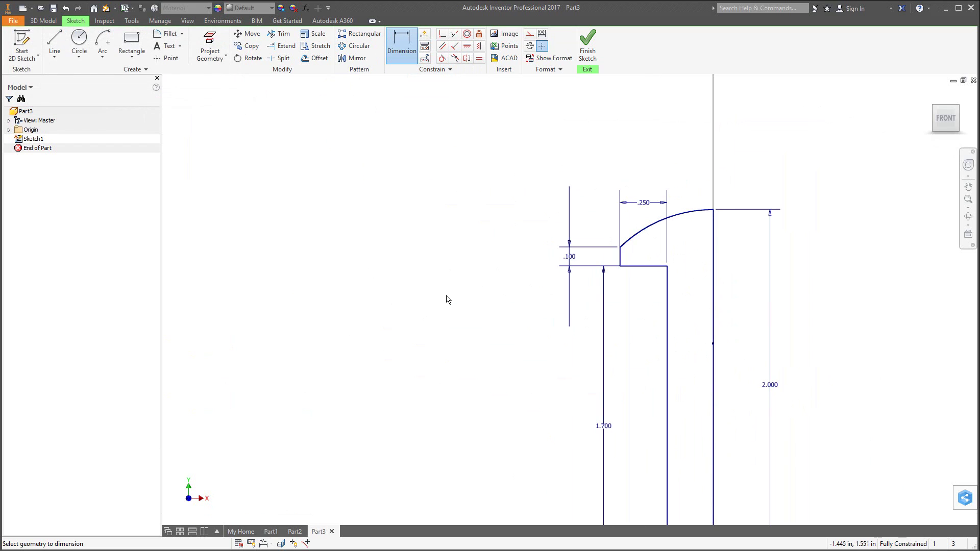
key(Escape)
Revolve the closed screw profile a full turn around the vertical axis line.
scroll(615, 285, down, 3)
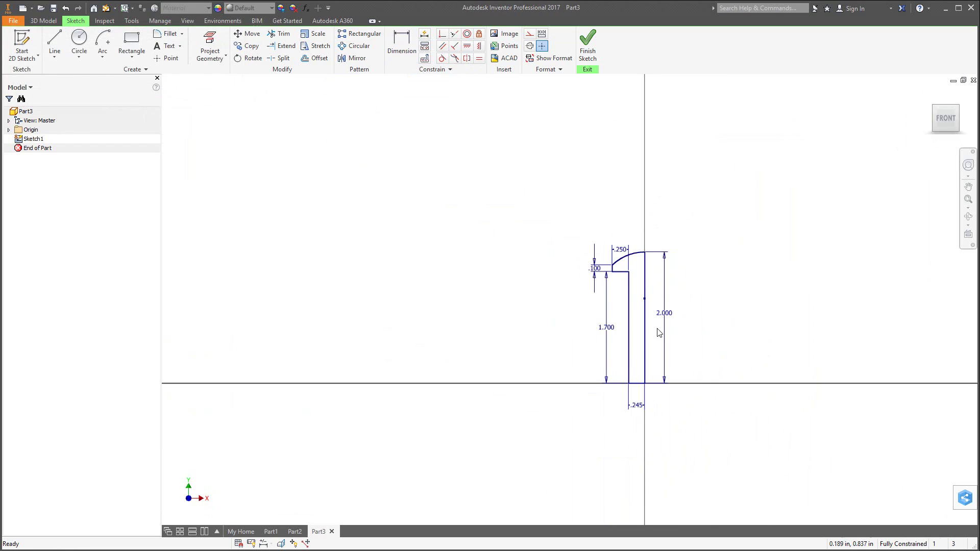
scroll(659, 333, up, 3)
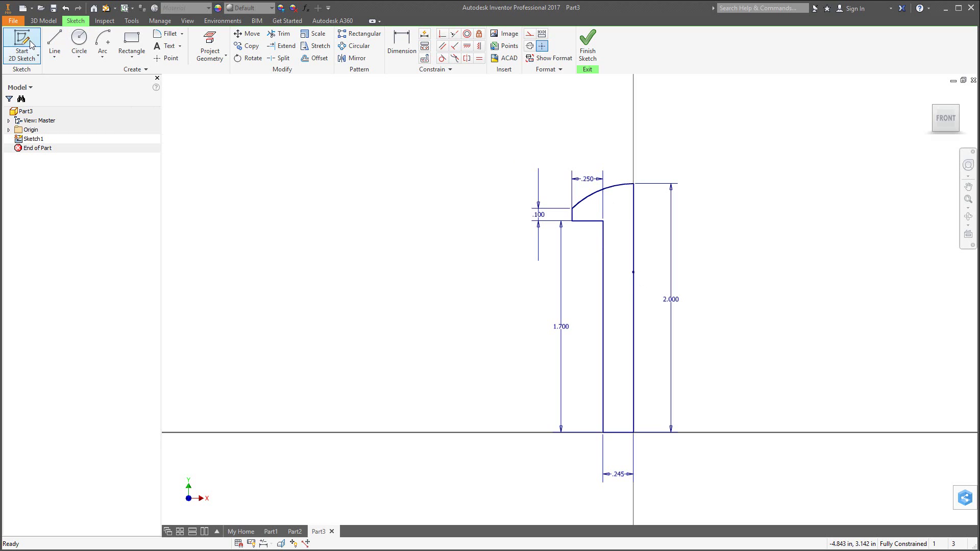
click(43, 20)
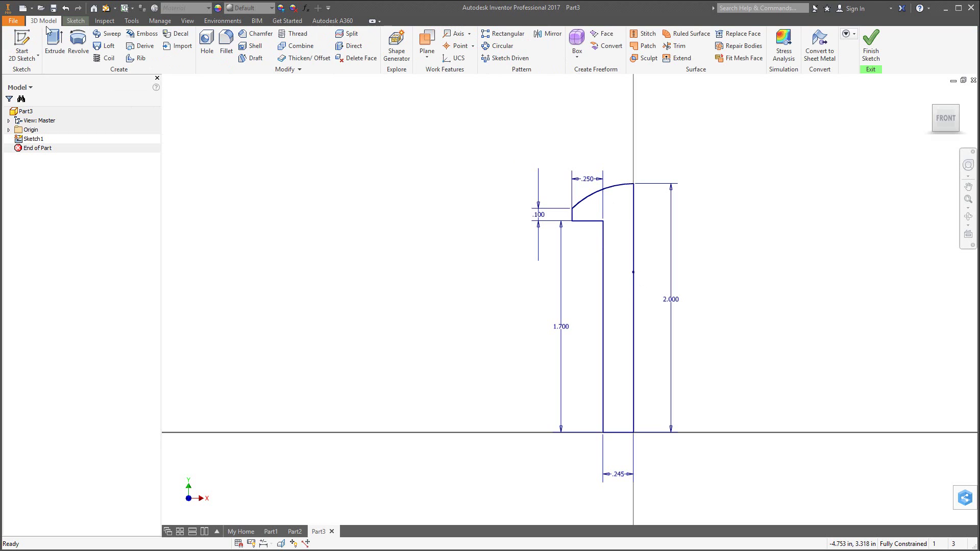
click(78, 43)
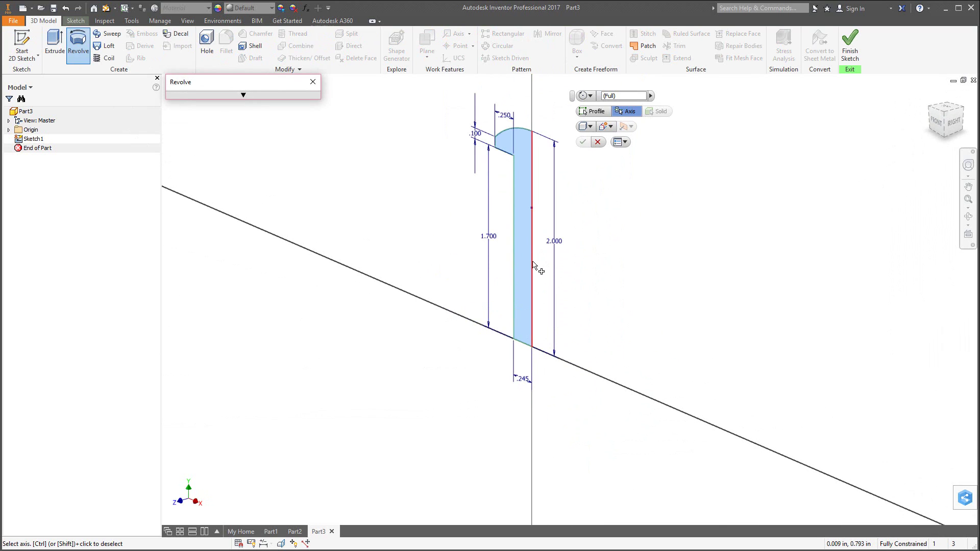
click(533, 262)
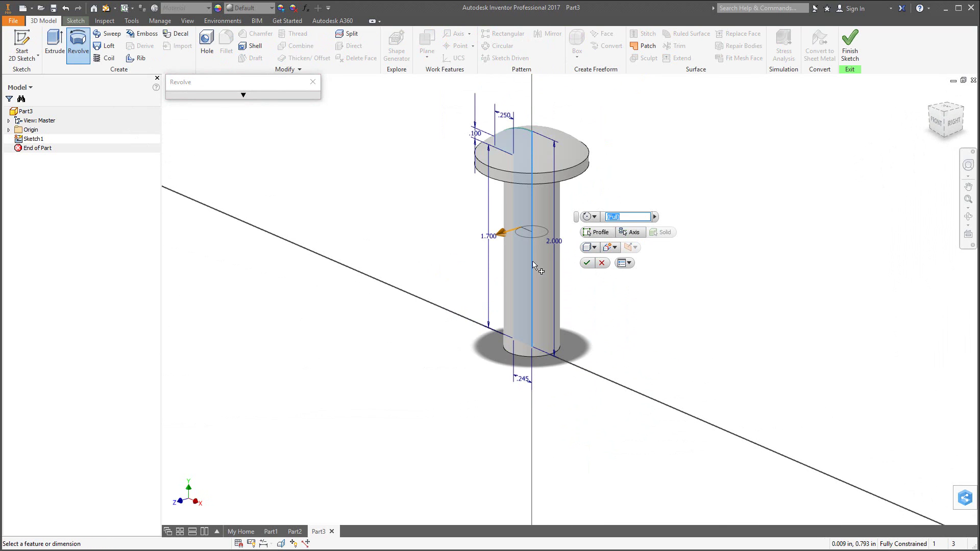
click(588, 263)
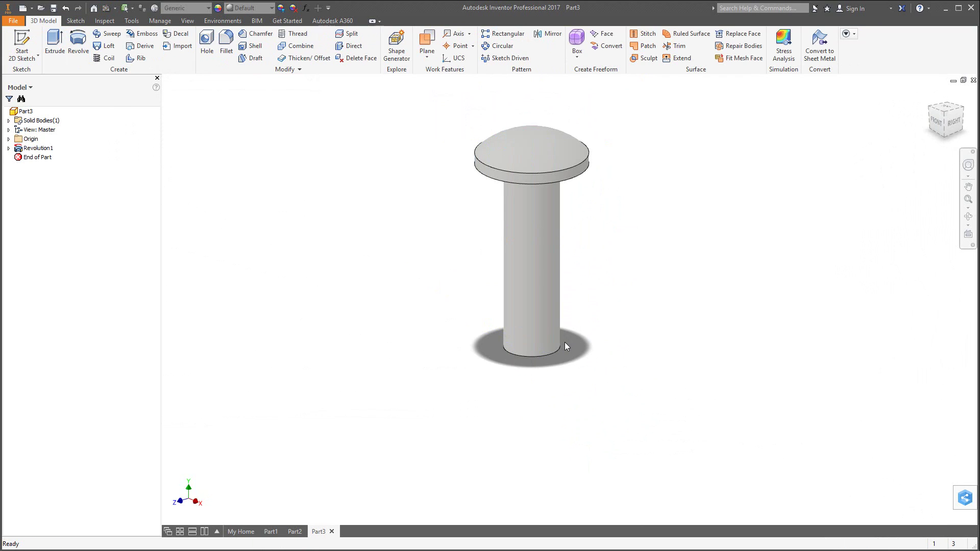
Chamfer the bottom edge of the shank with a .03 in distance.
click(254, 34)
drag(291, 116, 261, 114)
text(.03)
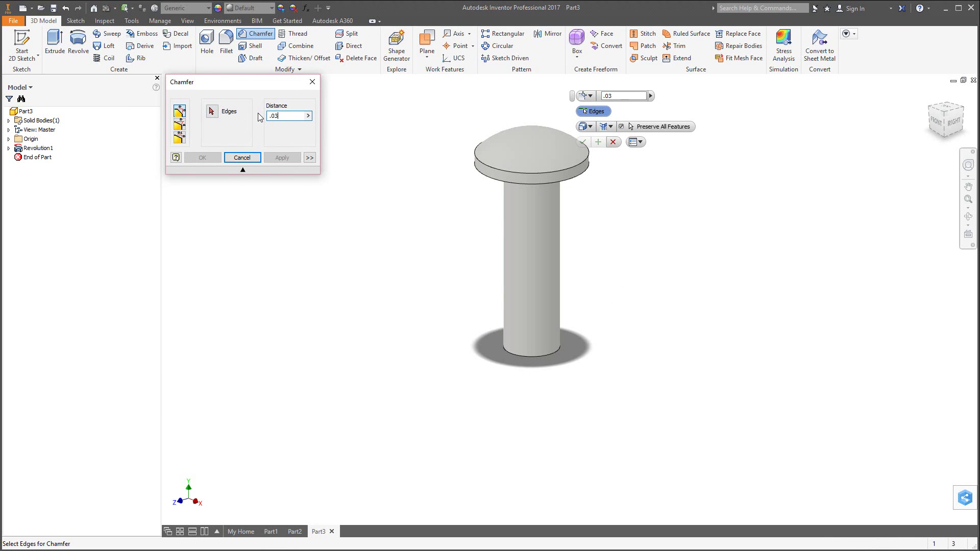
key(Return)
click(515, 355)
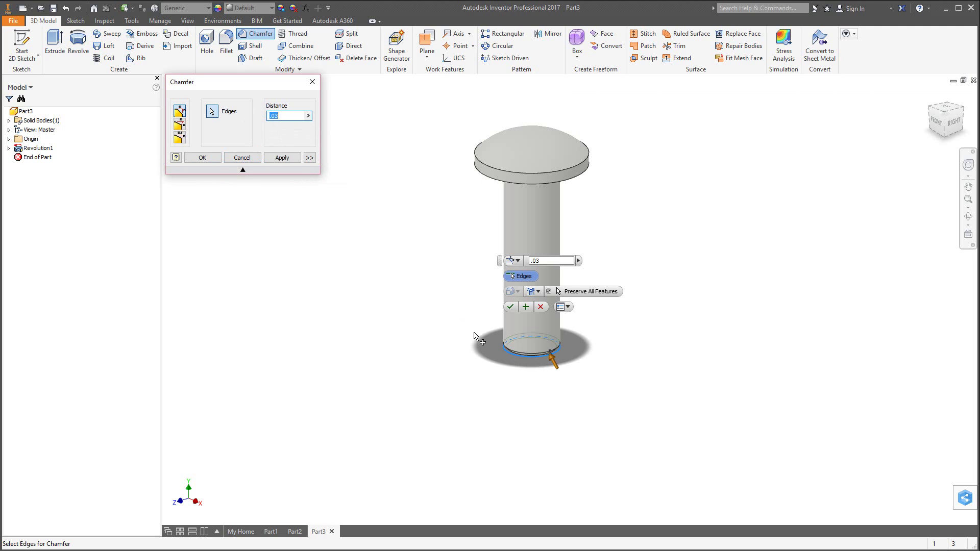
click(202, 158)
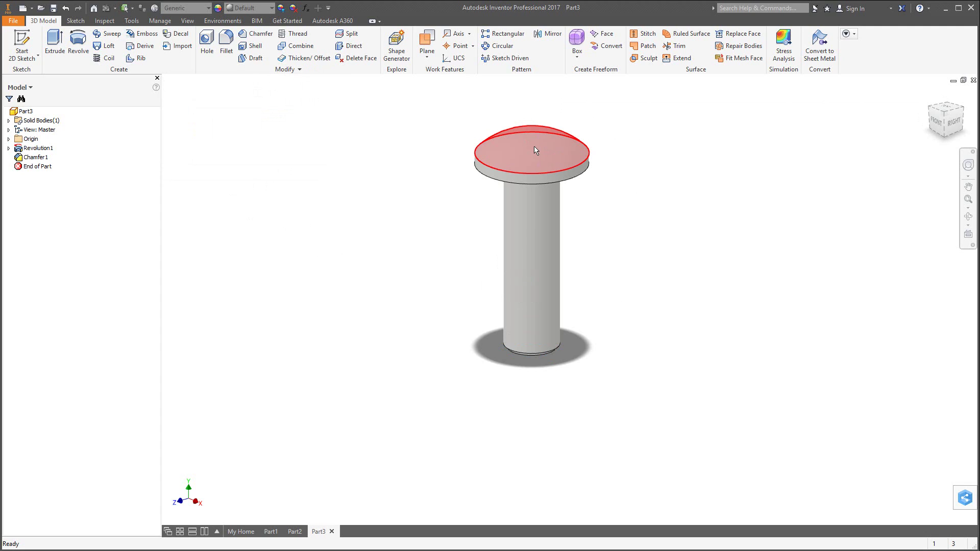
Check the slot views of the Lab 2 drawing in the browser and start a sketch in Inventor on the YZ origin plane.
mouse_move(536, 150)
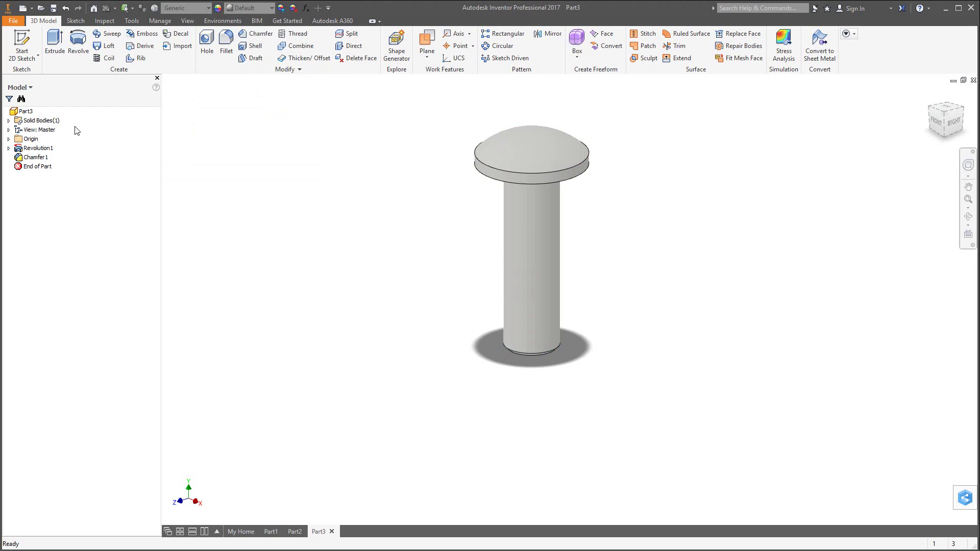
click(10, 140)
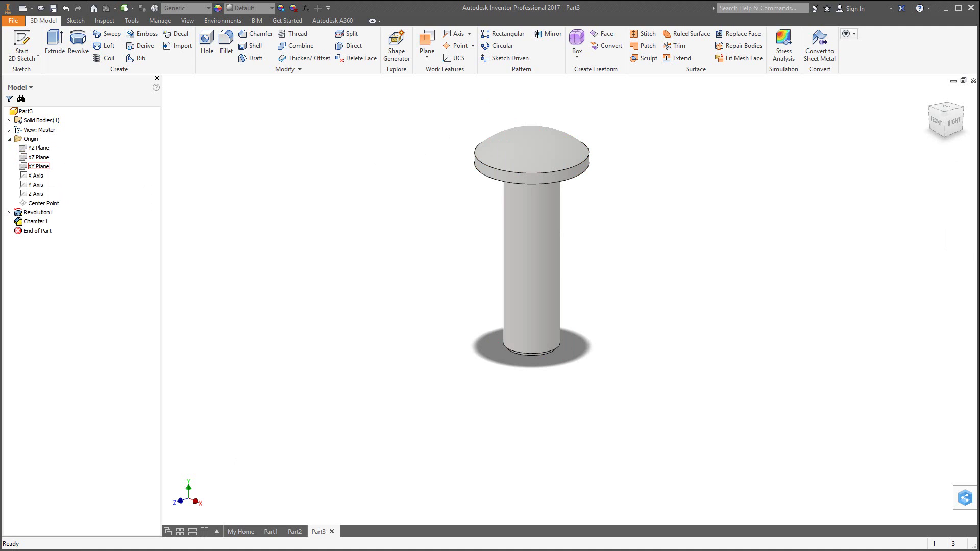
key(alt+Tab)
scroll(418, 428, down, 5)
scroll(436, 322, up, 1)
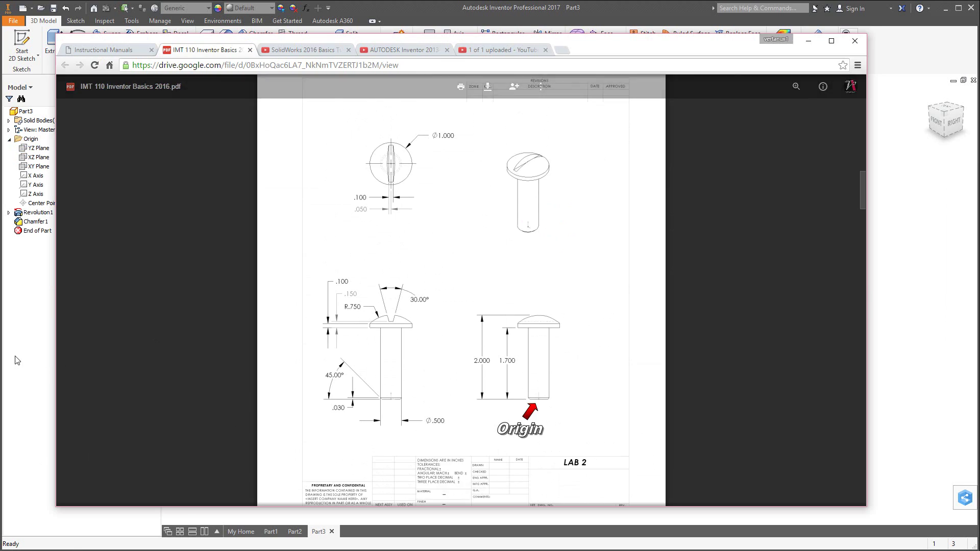
key(alt+Tab)
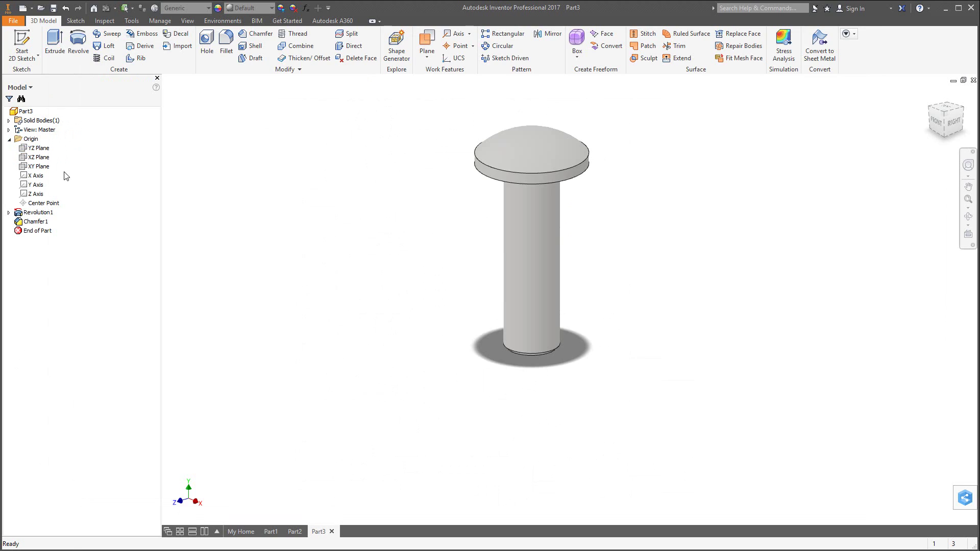
click(36, 149)
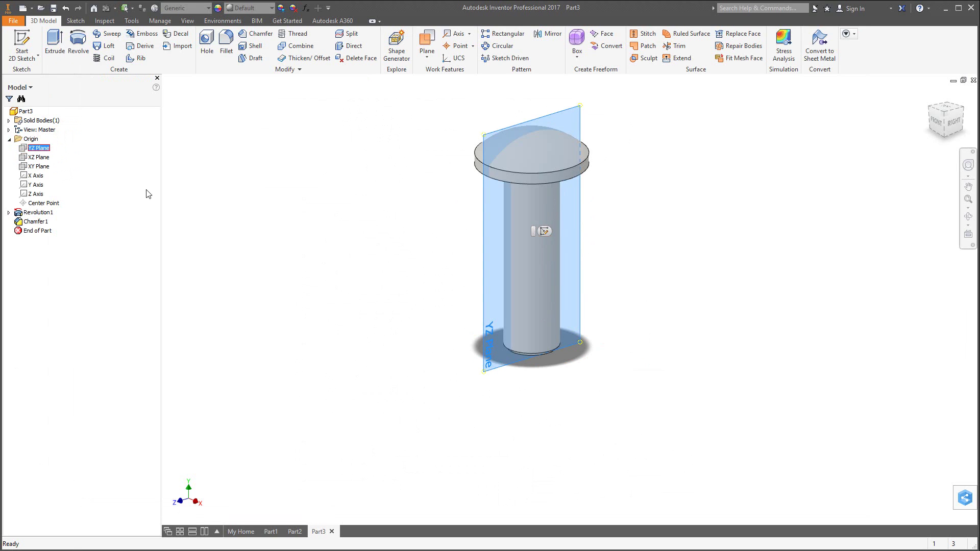
click(545, 232)
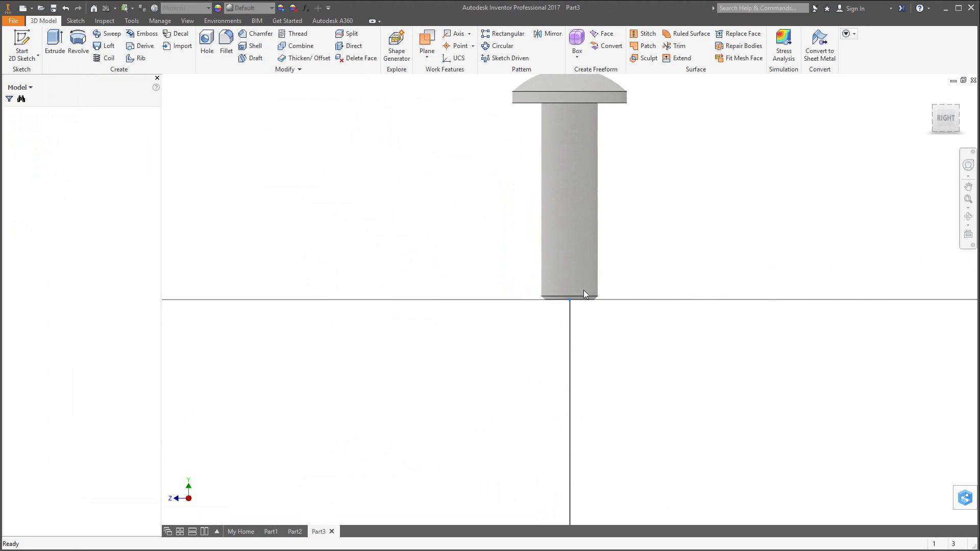
Sketch a vertical line from the origin up through the screw to a point above the head.
scroll(620, 353, down, 3)
scroll(616, 351, up, 10)
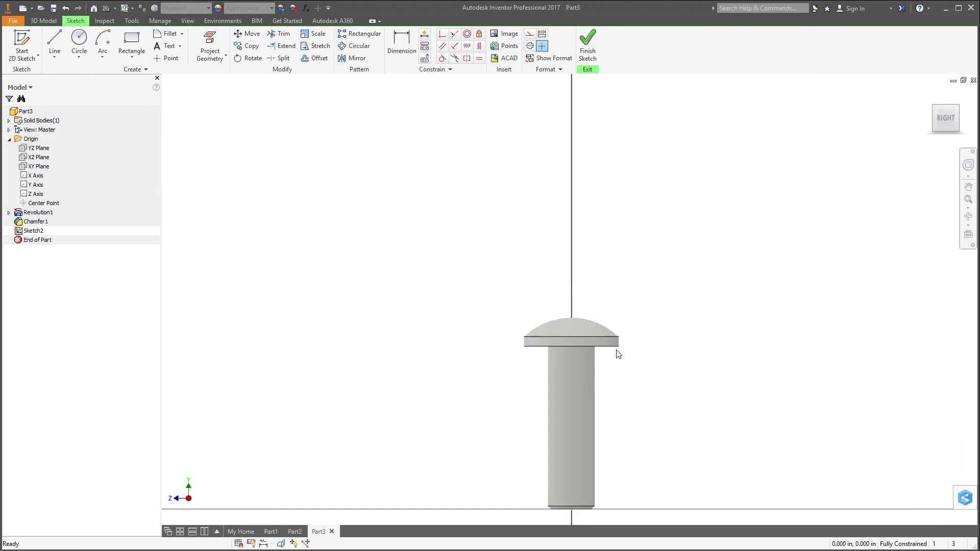
scroll(634, 388, down, 3)
scroll(631, 341, down, 3)
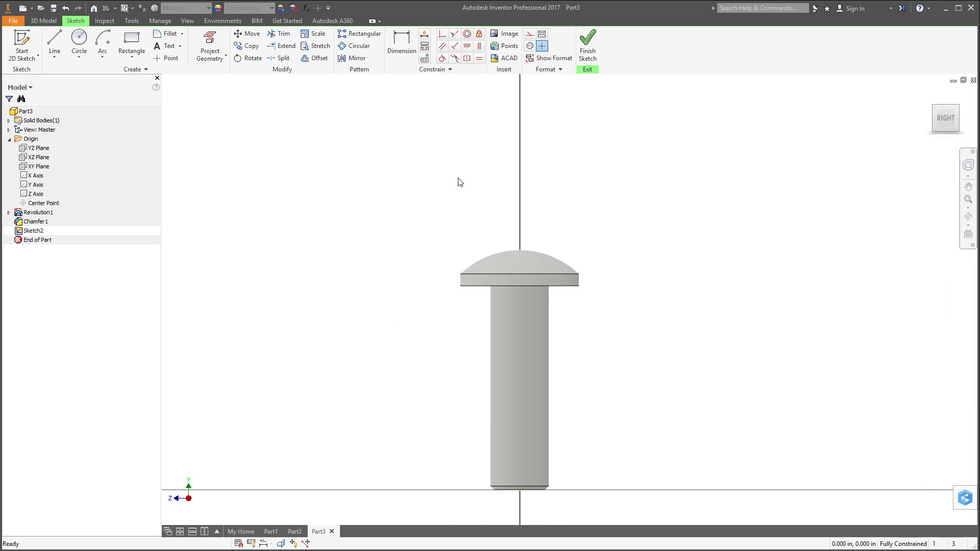
click(55, 42)
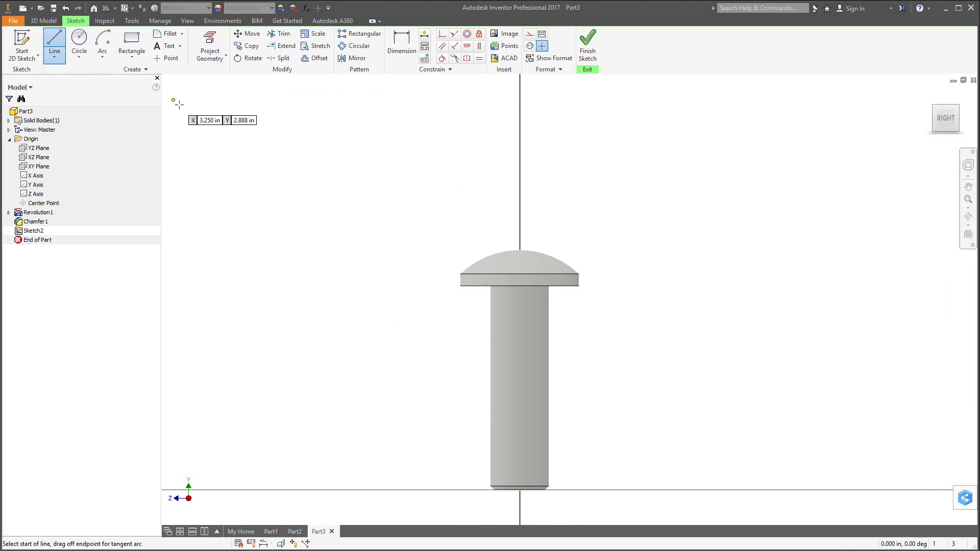
click(520, 490)
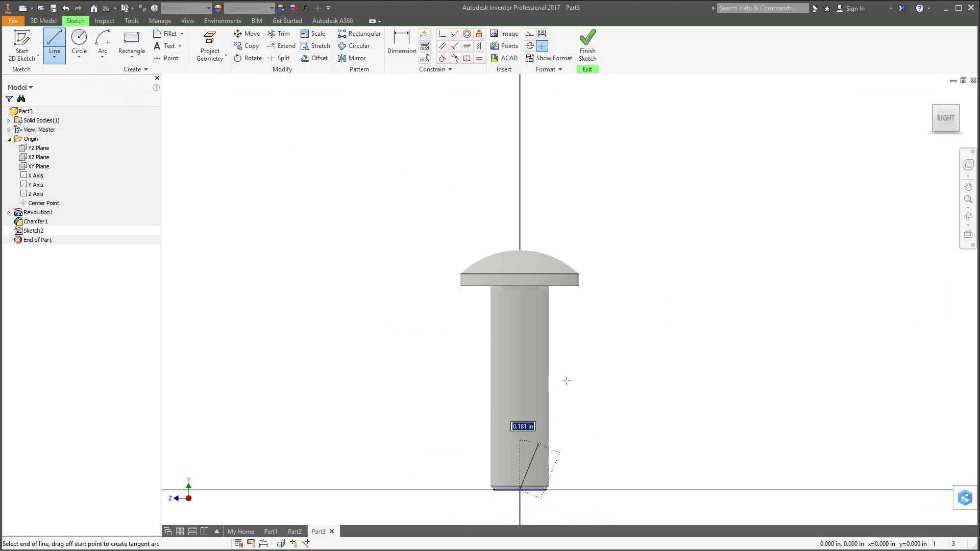
click(520, 207)
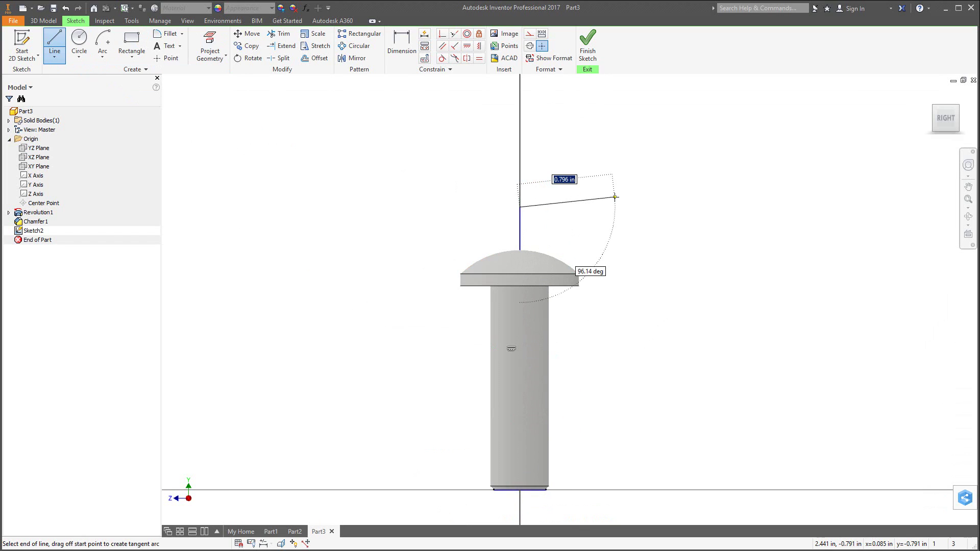
key(Escape)
key(Escape)
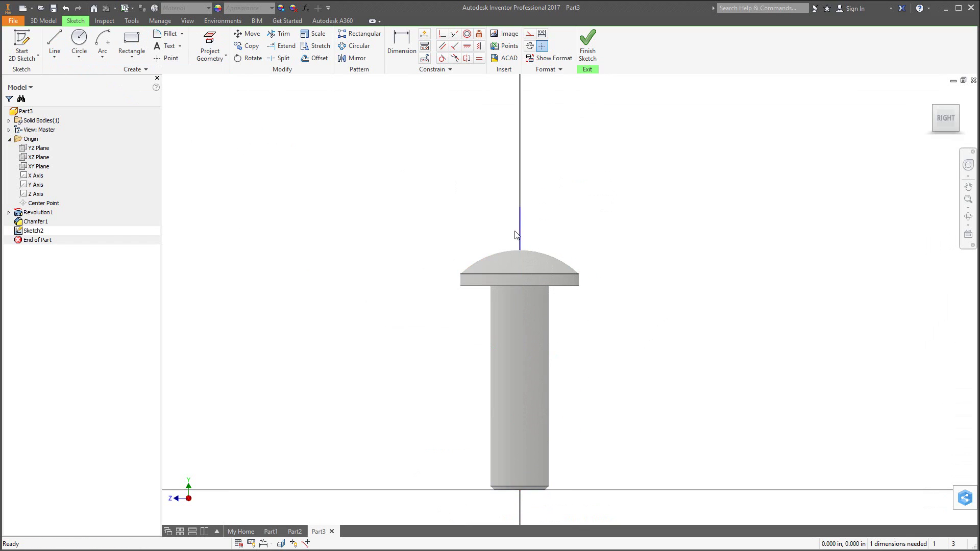
Convert the vertical sketch line through the screw's axis into a centerline.
click(521, 233)
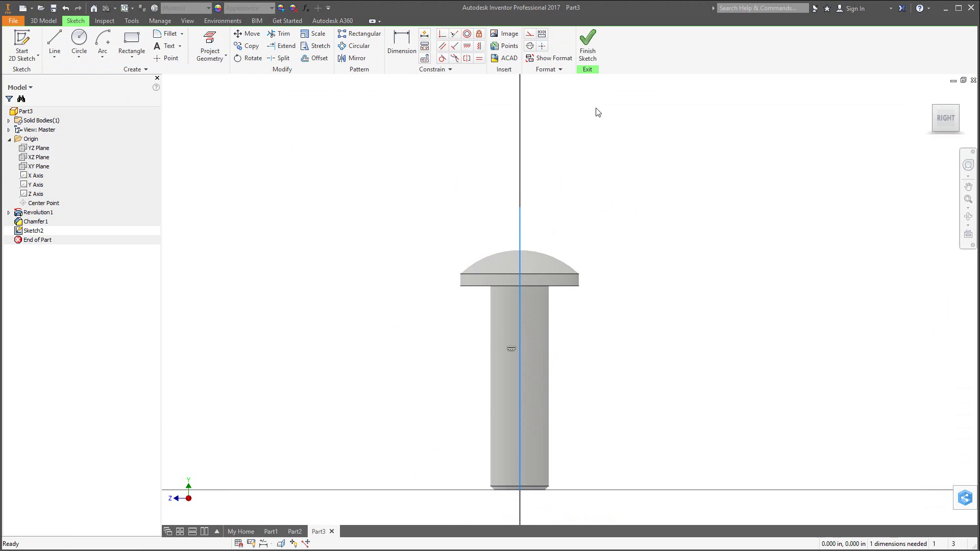
click(529, 46)
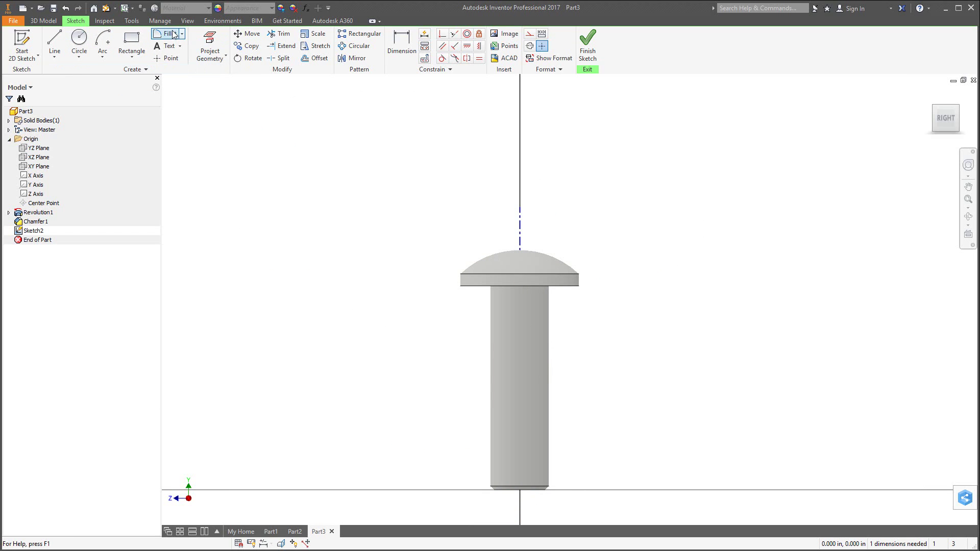
Set the model's visual style to Shaded with Hidden Edges.
click(187, 21)
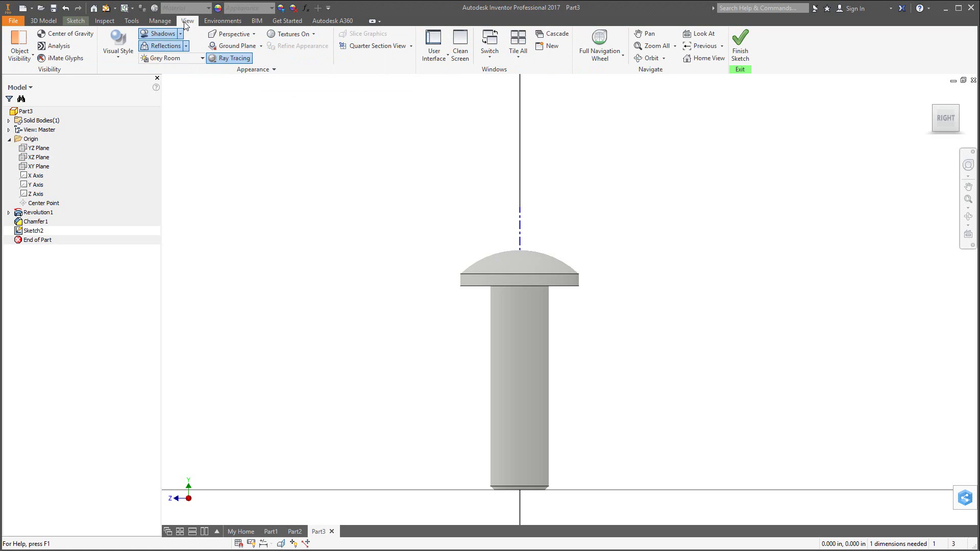
click(118, 53)
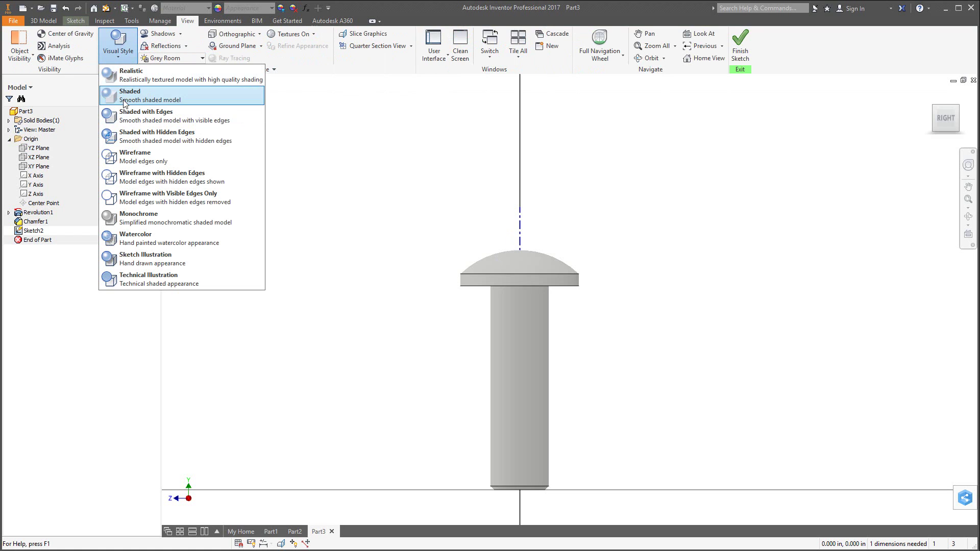
click(122, 141)
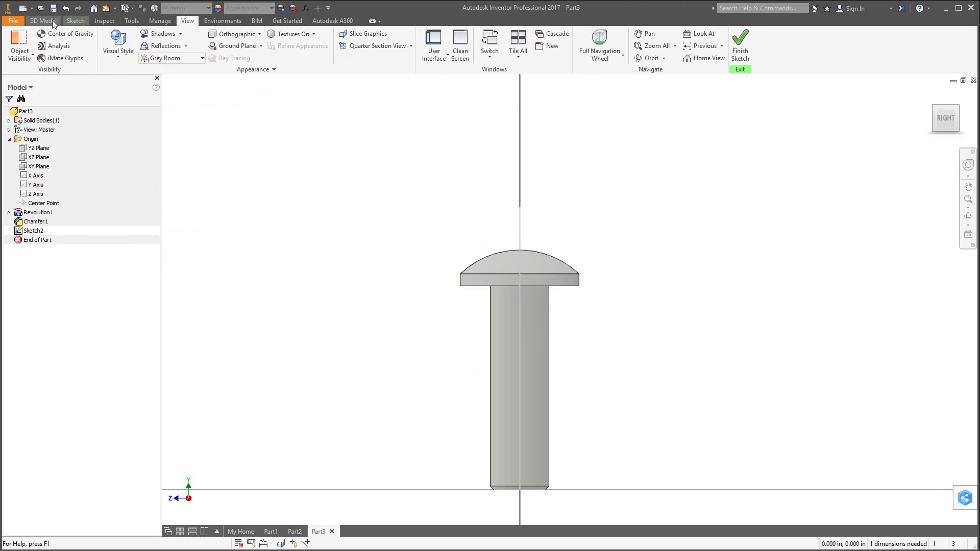
Sketch half of a tapered slot profile from the centerline above the head, slanting inward into the dome and back to the centerline.
click(75, 21)
click(55, 44)
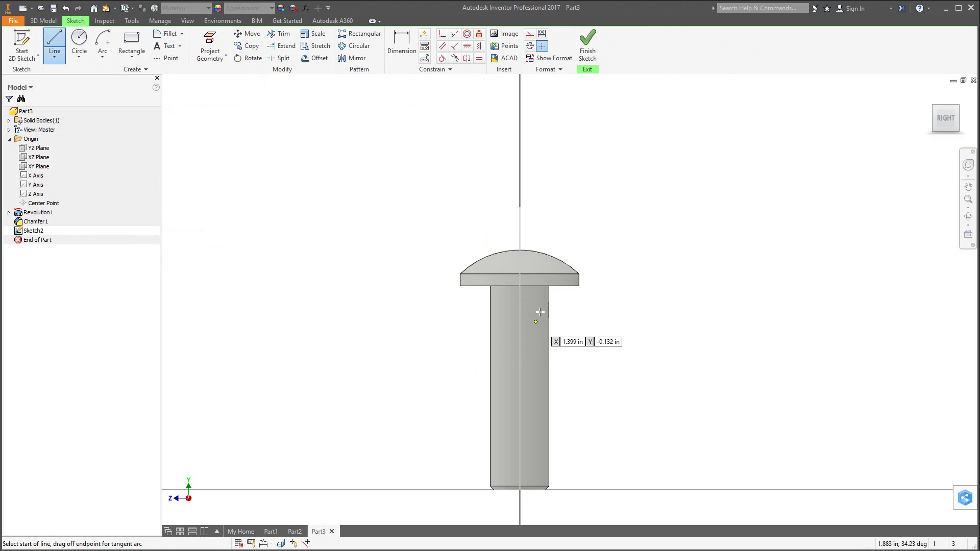
scroll(497, 242, up, 5)
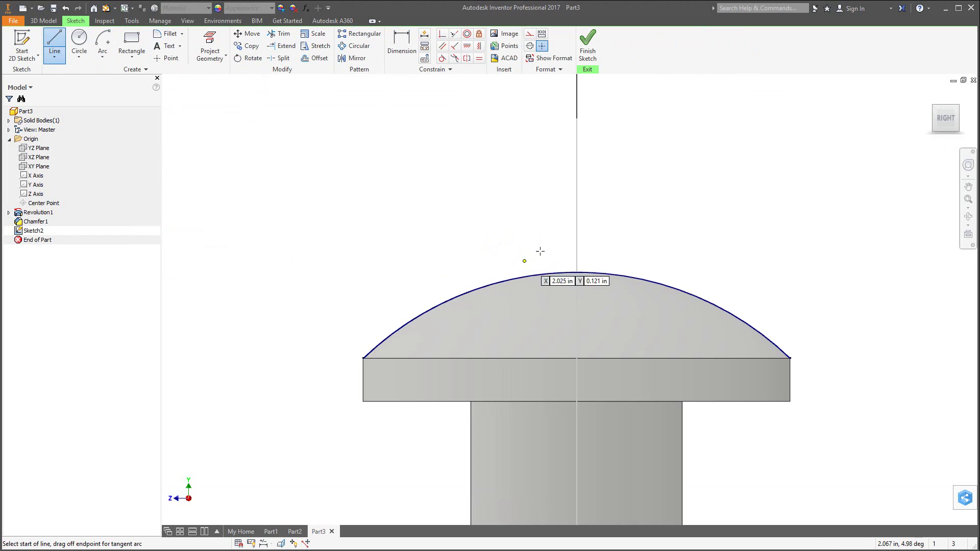
click(576, 222)
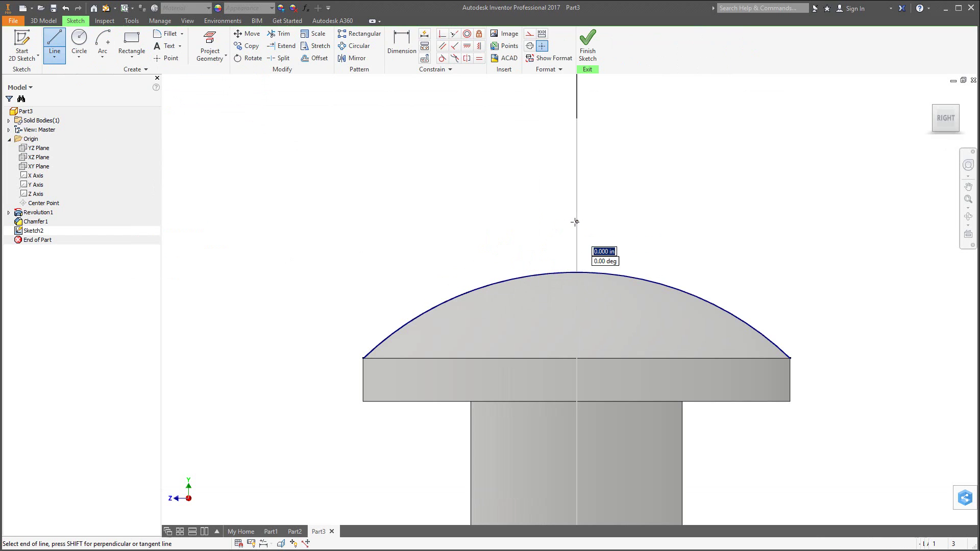
click(490, 222)
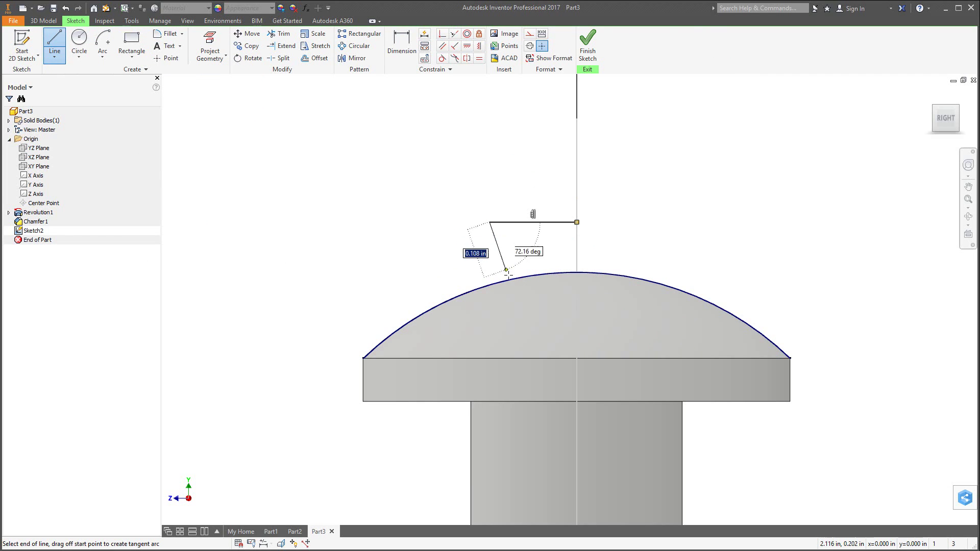
click(534, 344)
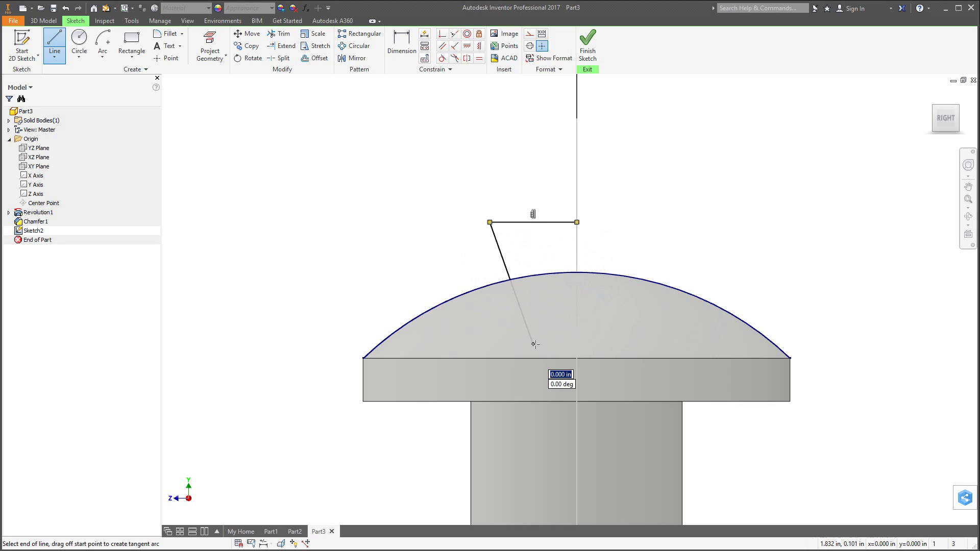
double_click(578, 343)
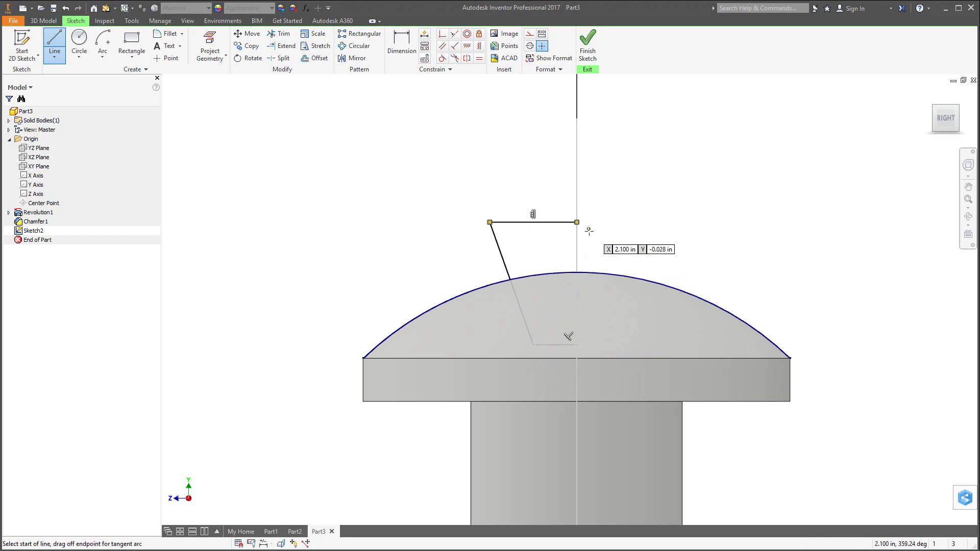
key(Escape)
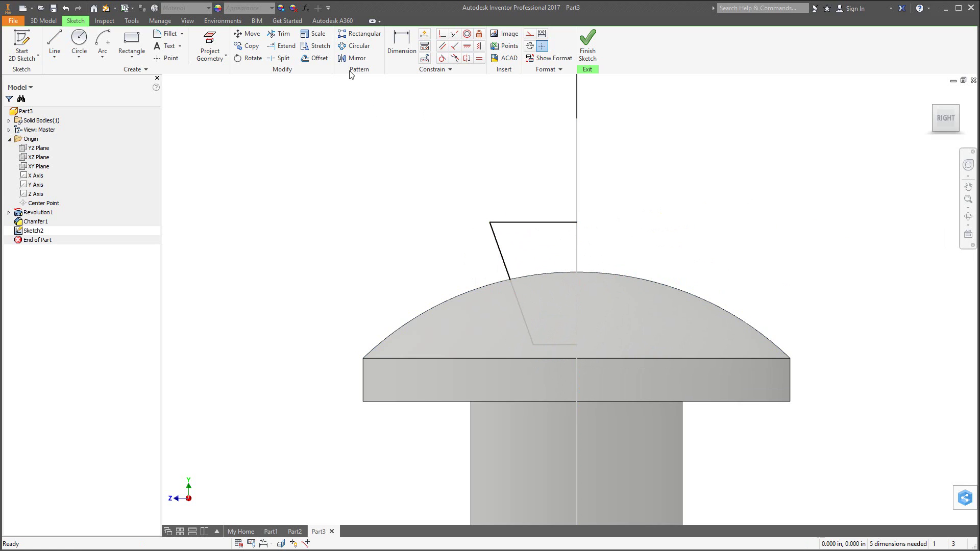
Mirror the half slot profile about the vertical centerline to complete the trapezoid.
click(353, 57)
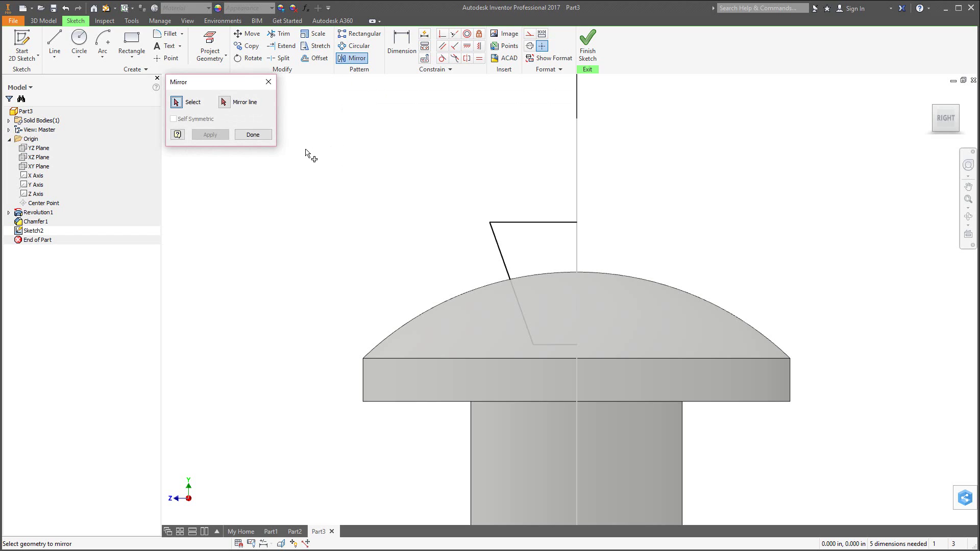
mouse_move(459, 185)
mouse_down()
mouse_move(580, 279)
mouse_move(646, 390)
mouse_up()
click(224, 102)
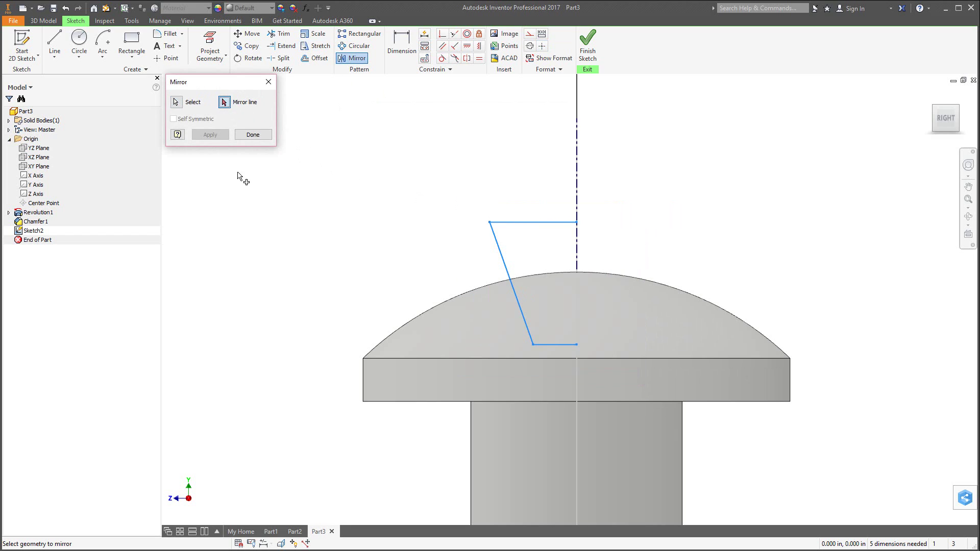
click(577, 261)
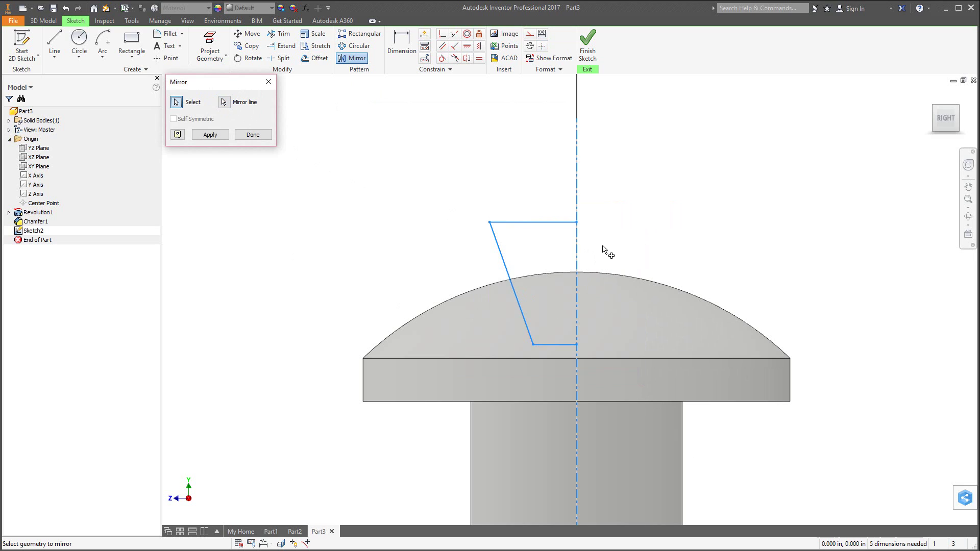
click(219, 135)
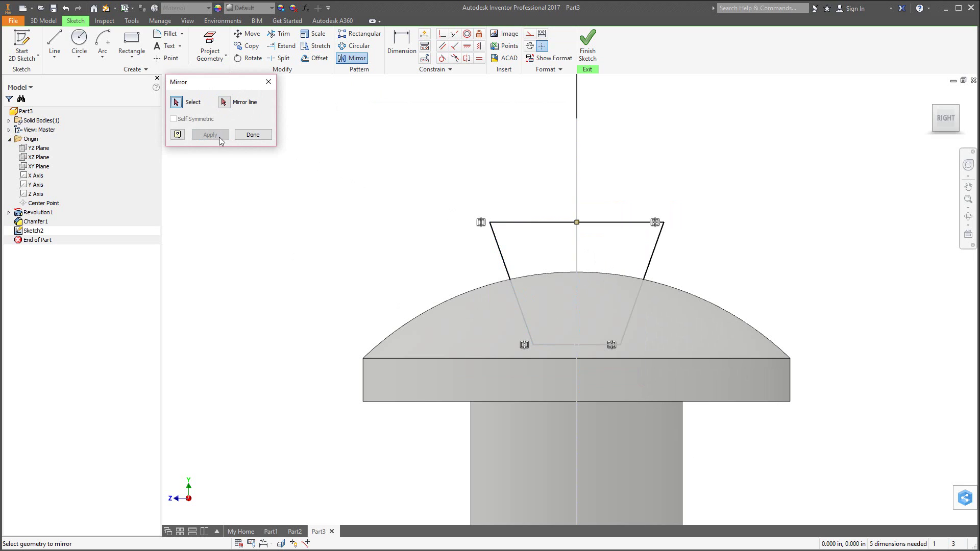
click(256, 136)
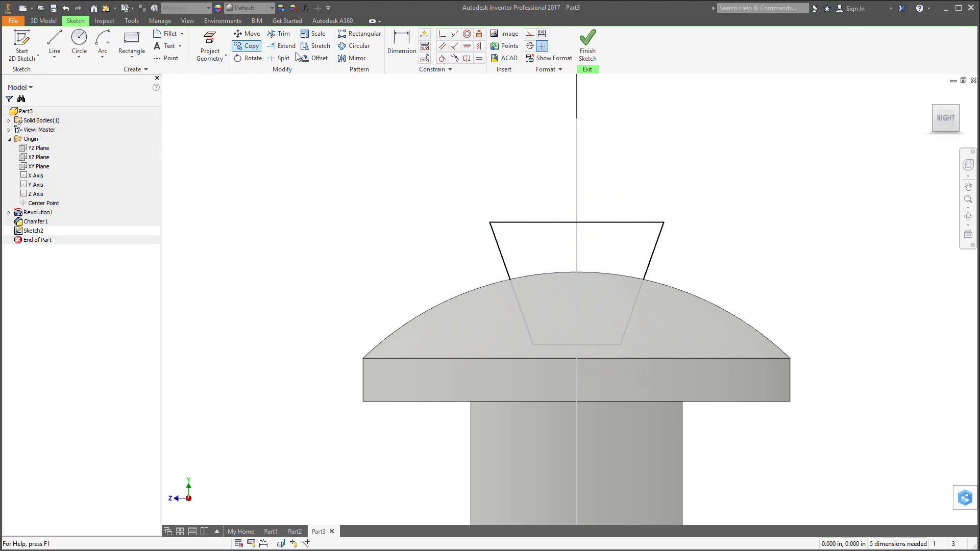
Dimension the height from the underside of the head to the slot's bottom line as .15 in.
click(402, 43)
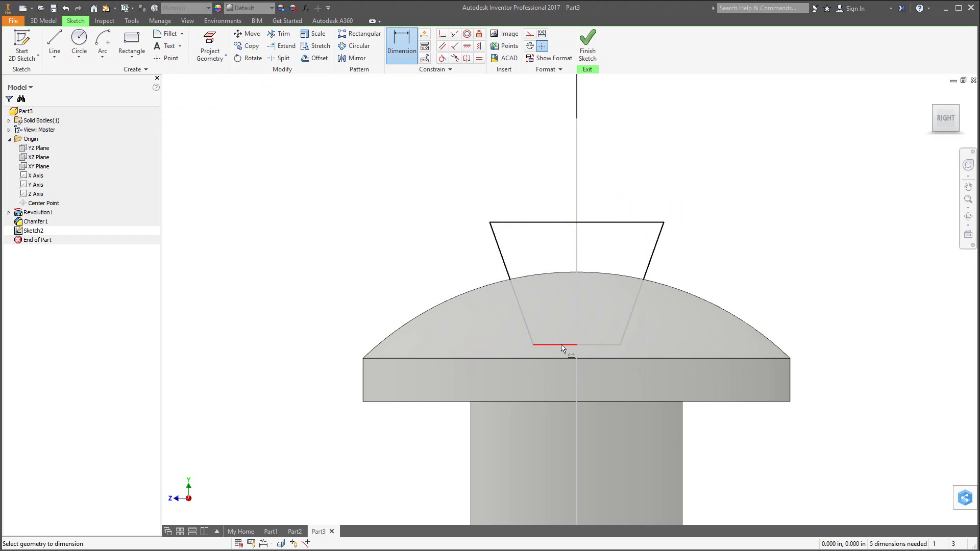
click(562, 346)
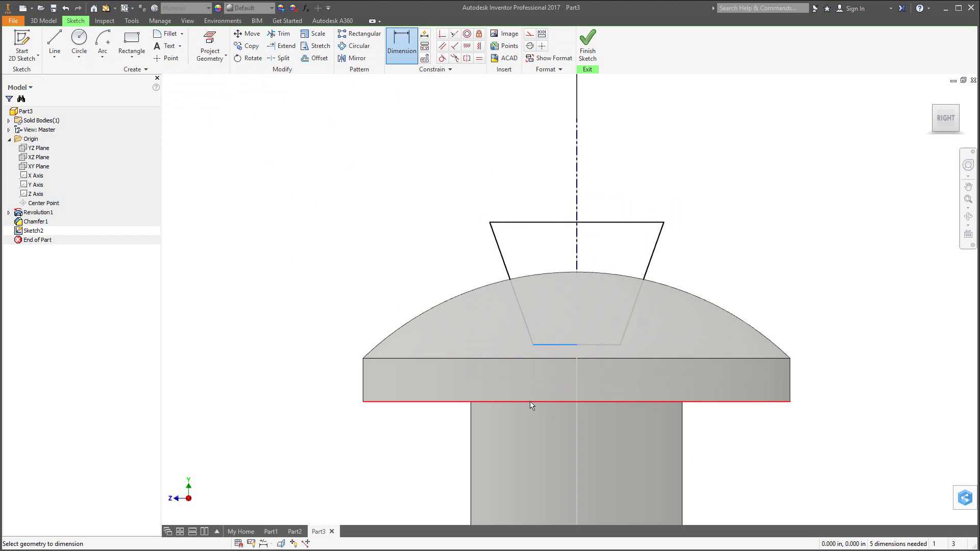
click(531, 401)
click(307, 375)
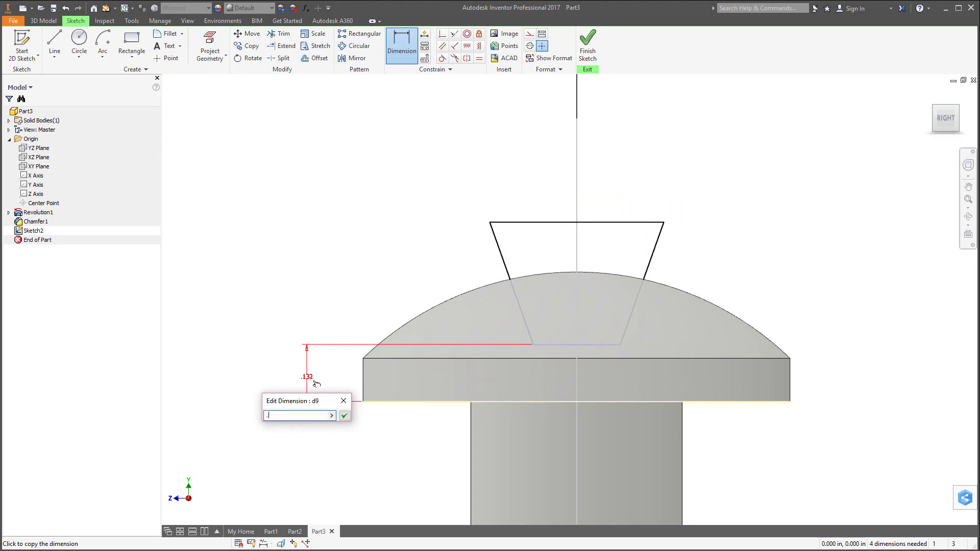
key(Return)
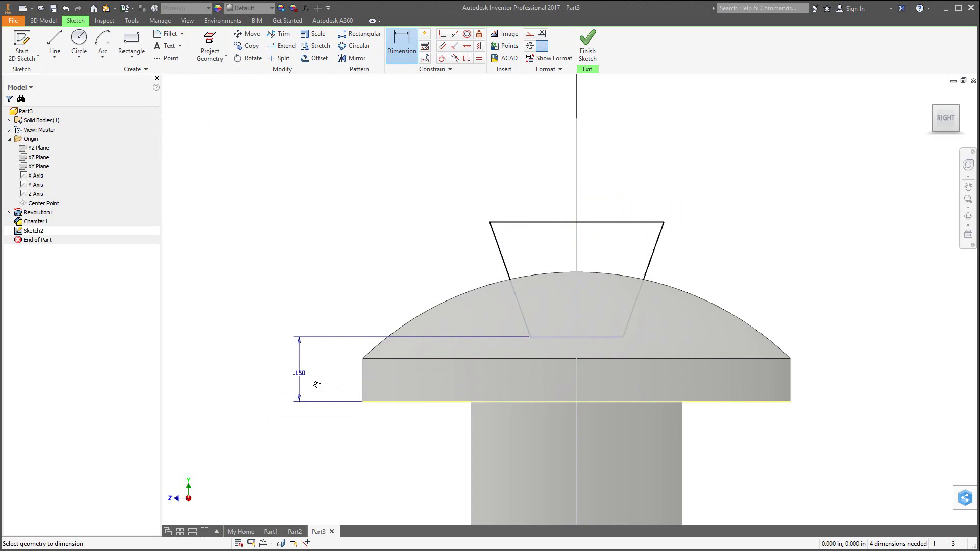
Dimension the angle between the two slanted slot sides as 30 degrees.
click(524, 314)
click(638, 305)
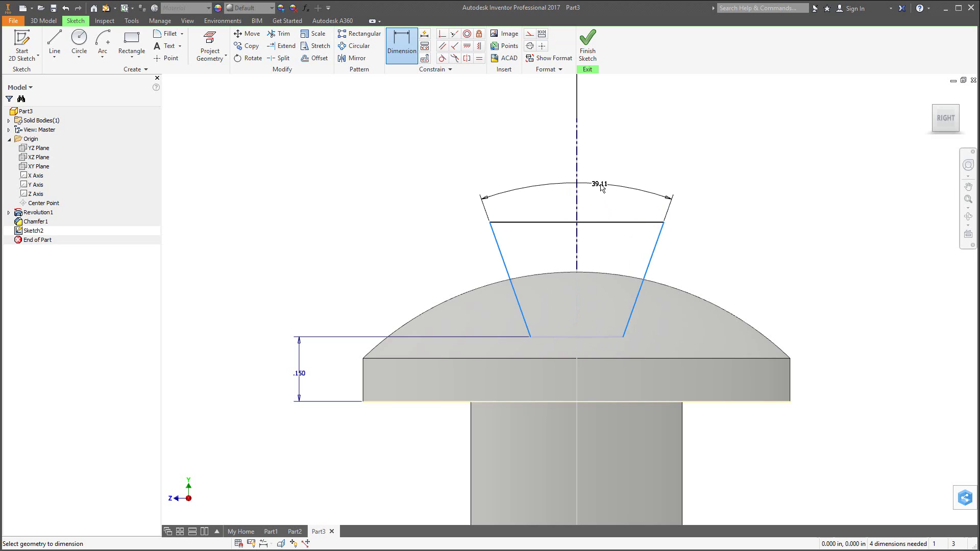
click(602, 188)
text(30)
key(Return)
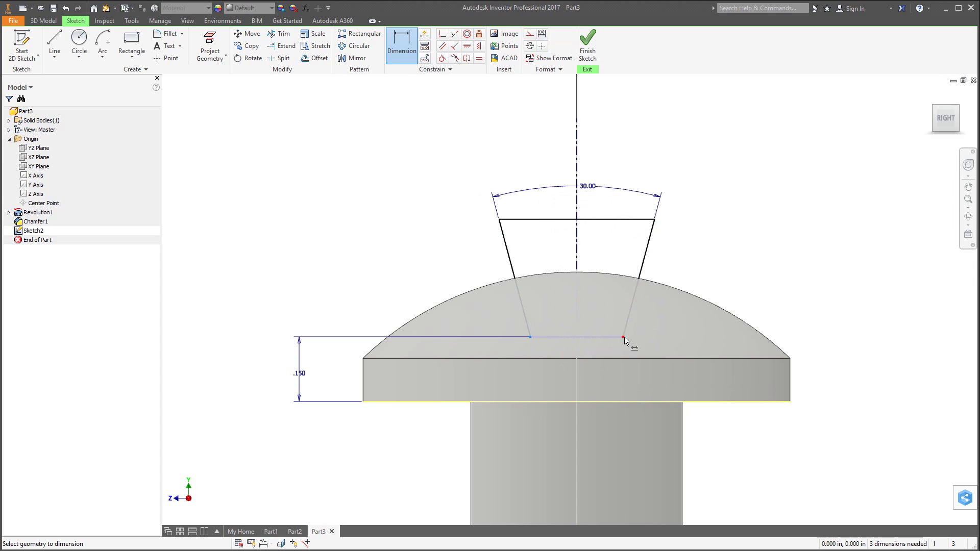
Dimension the width of the slot's bottom line as .1 in.
click(624, 337)
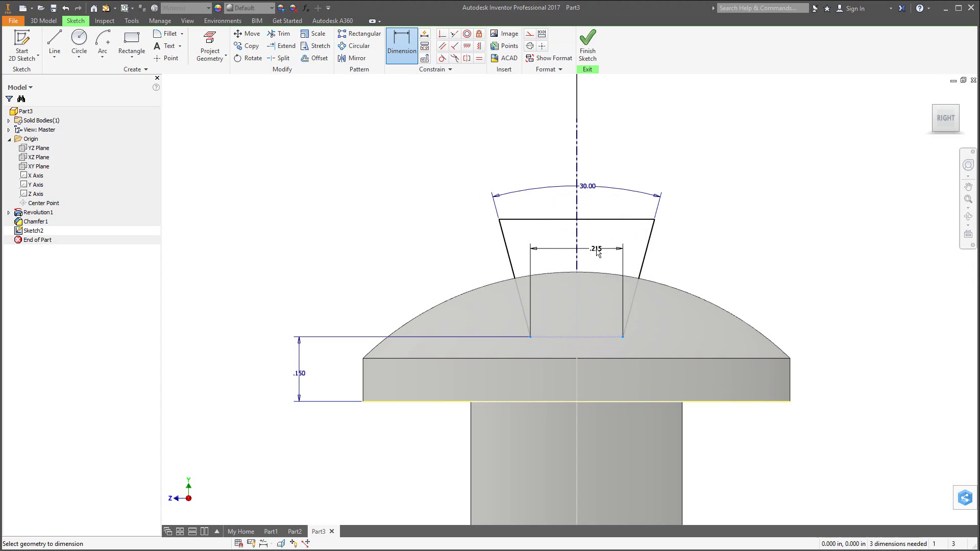
click(598, 253)
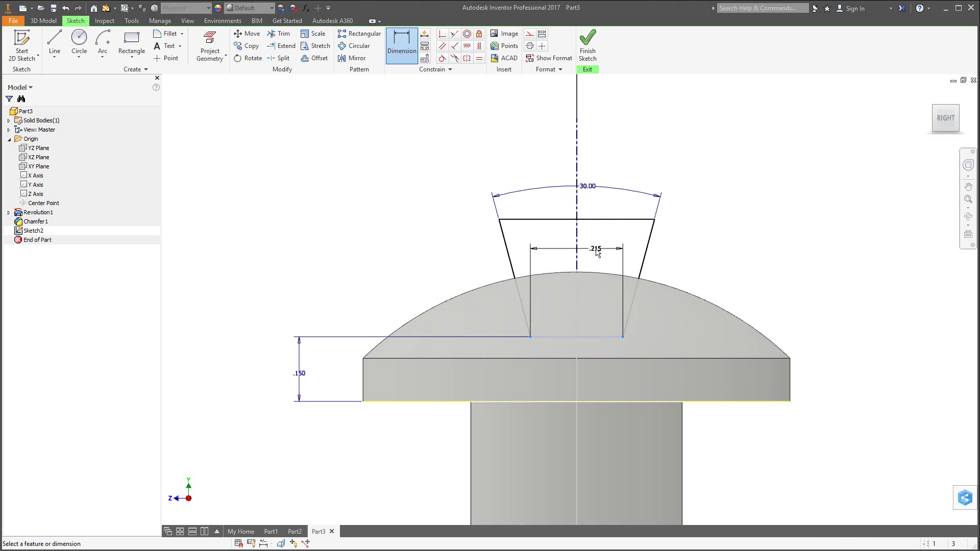
text(.)
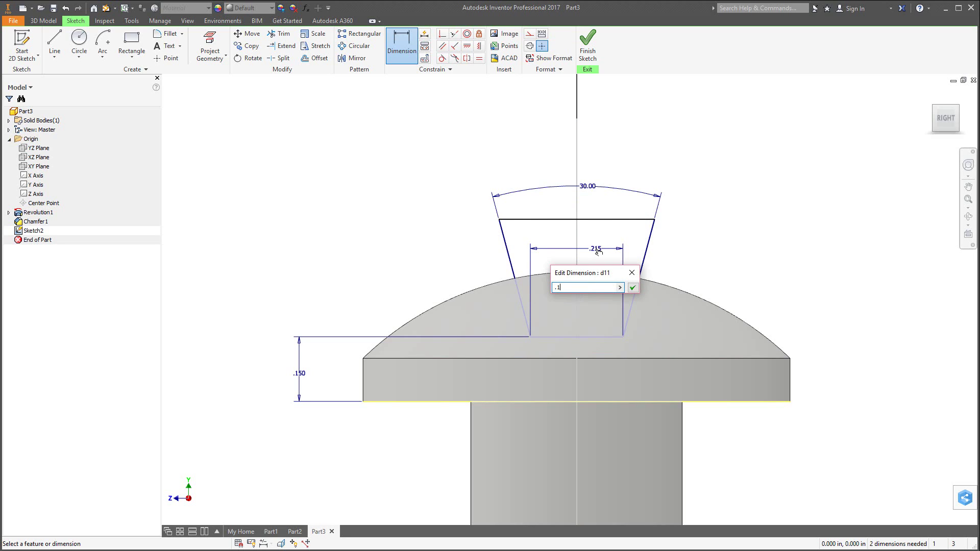
text(1)
key(Return)
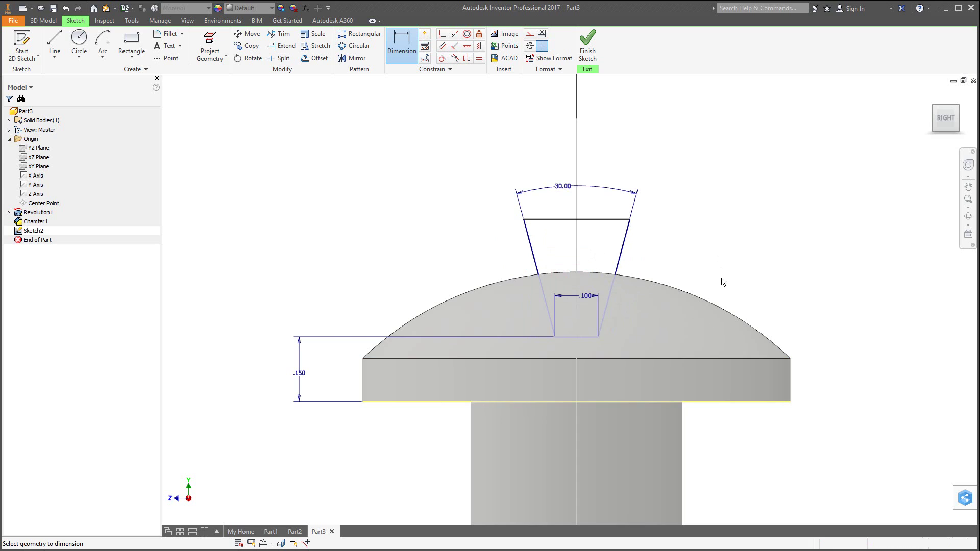
Lower the top line of the slot profile slightly, keeping it above the domed head.
scroll(722, 281, down, 3)
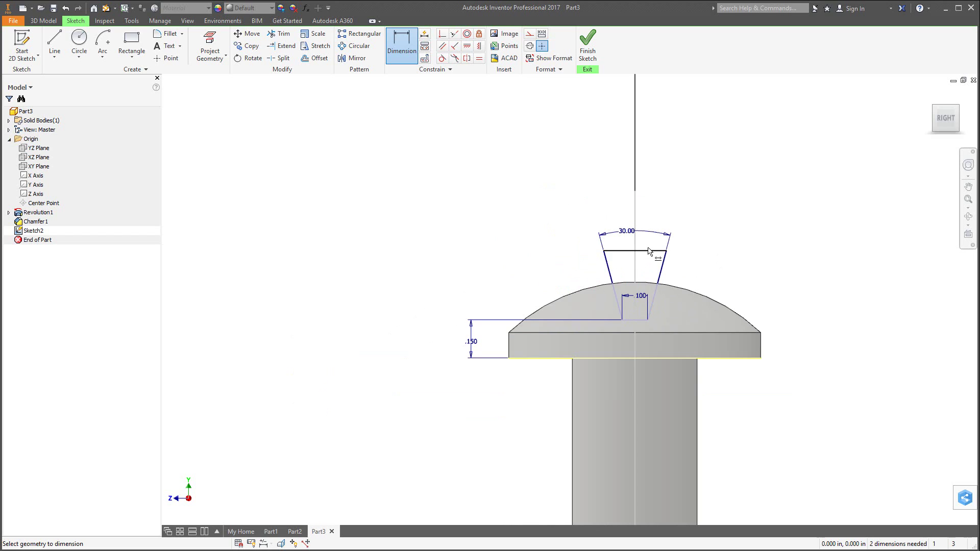
mouse_move(648, 251)
mouse_down()
mouse_move(650, 273)
mouse_move(650, 246)
mouse_move(648, 255)
mouse_up()
click(737, 284)
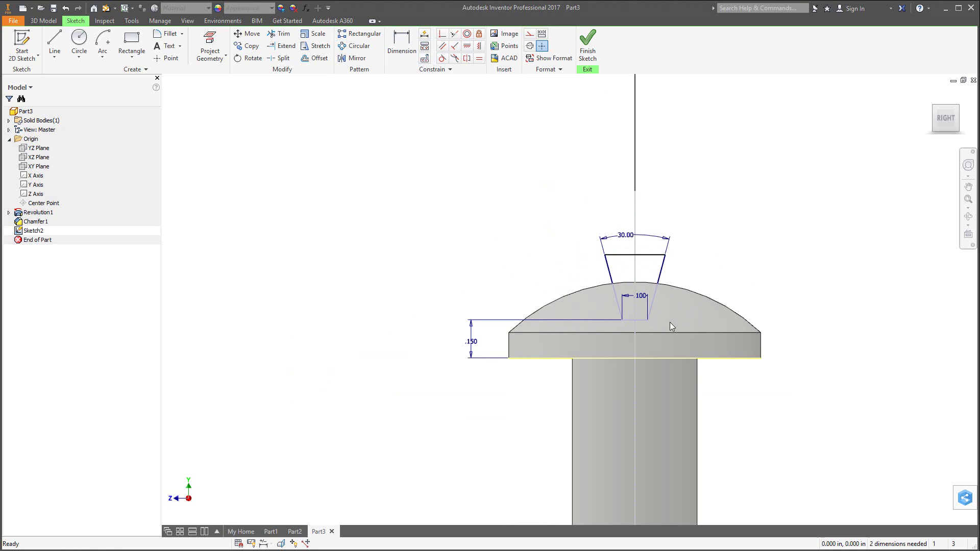
Extrude the tapered slot profile as a symmetric cut with All extents through the domed screw head.
shift+middle_drag(688, 326, 790, 281)
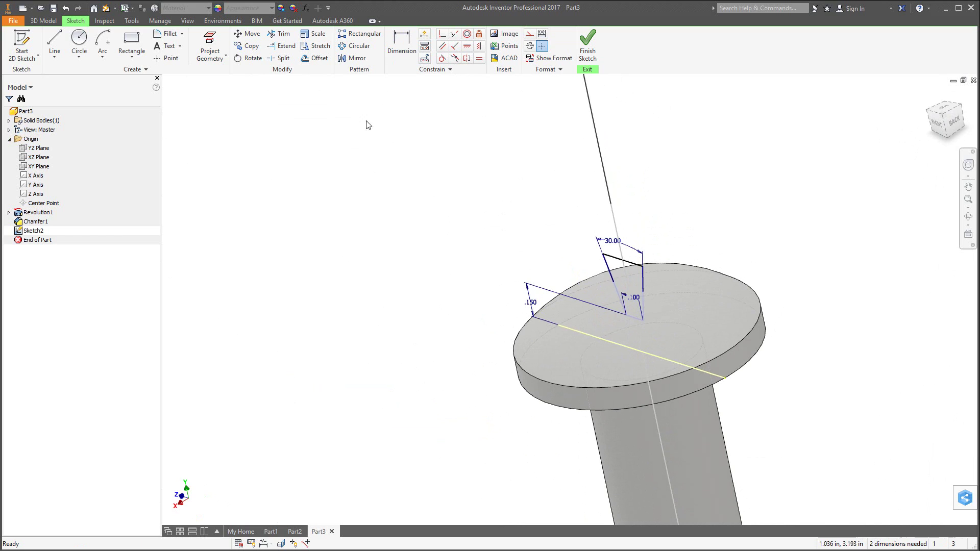
click(45, 21)
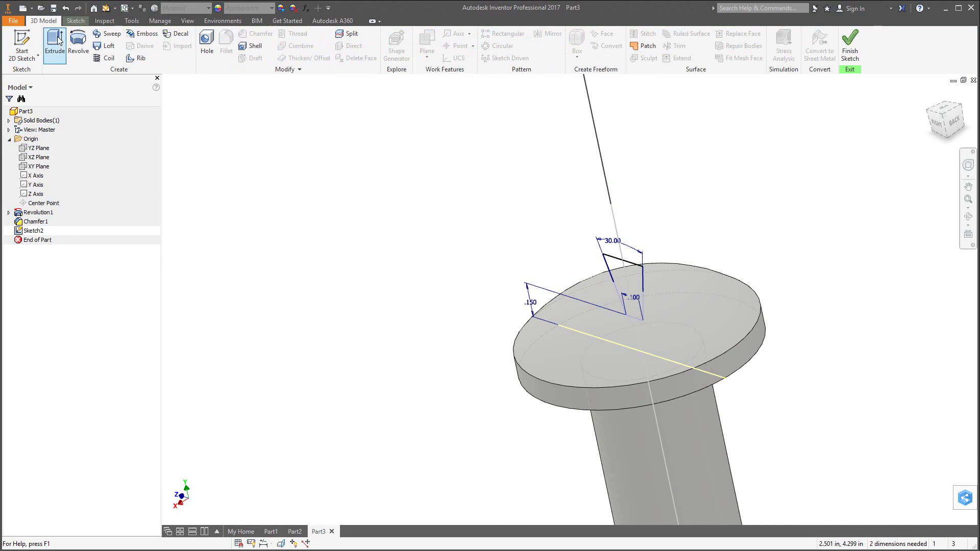
click(54, 42)
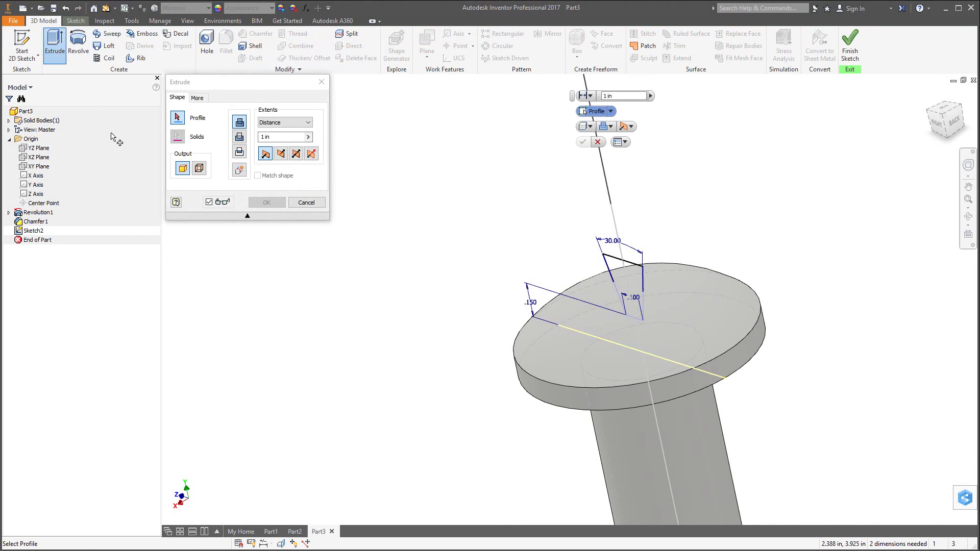
click(620, 276)
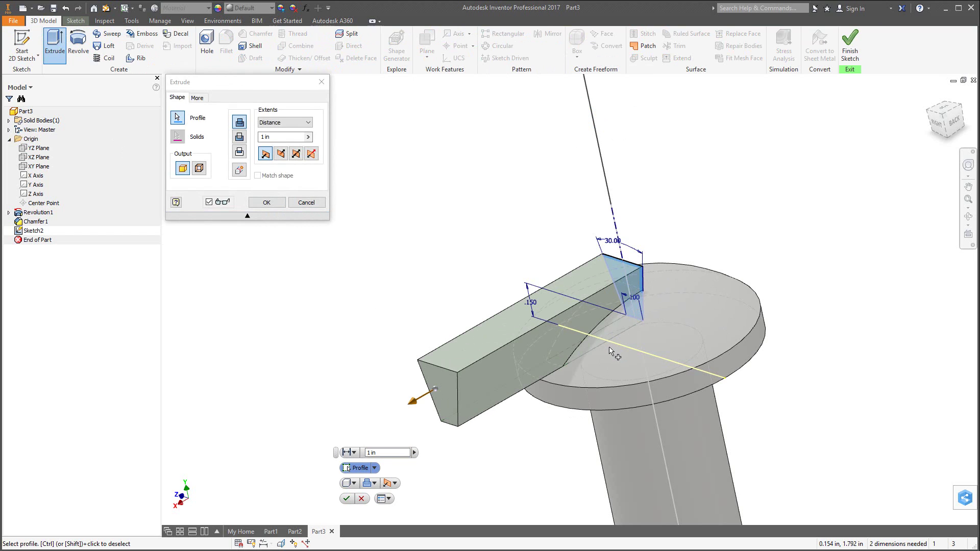
click(296, 154)
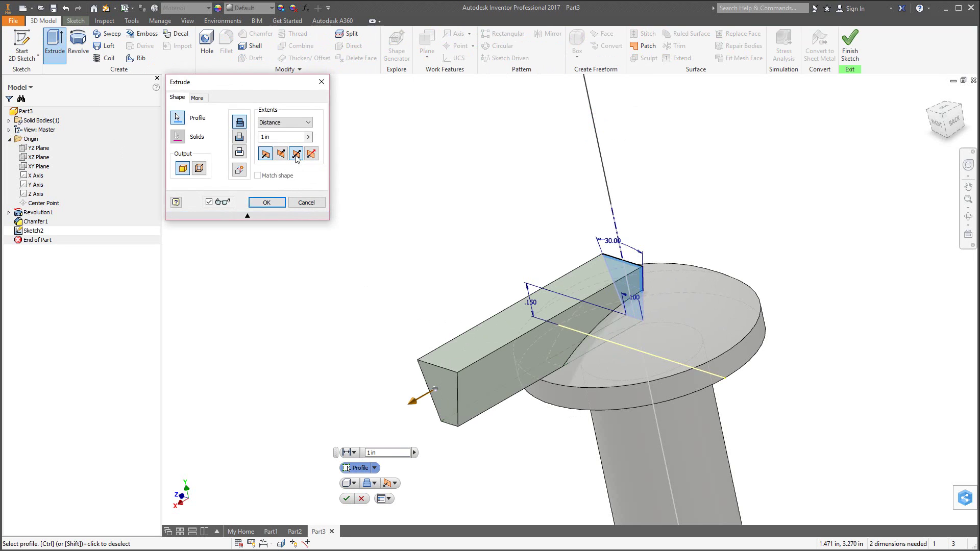
click(309, 123)
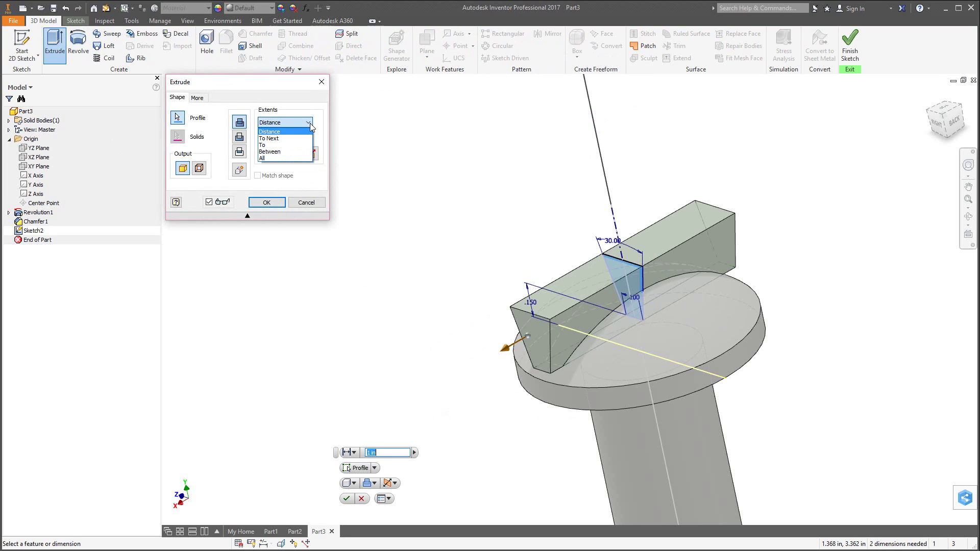
click(276, 159)
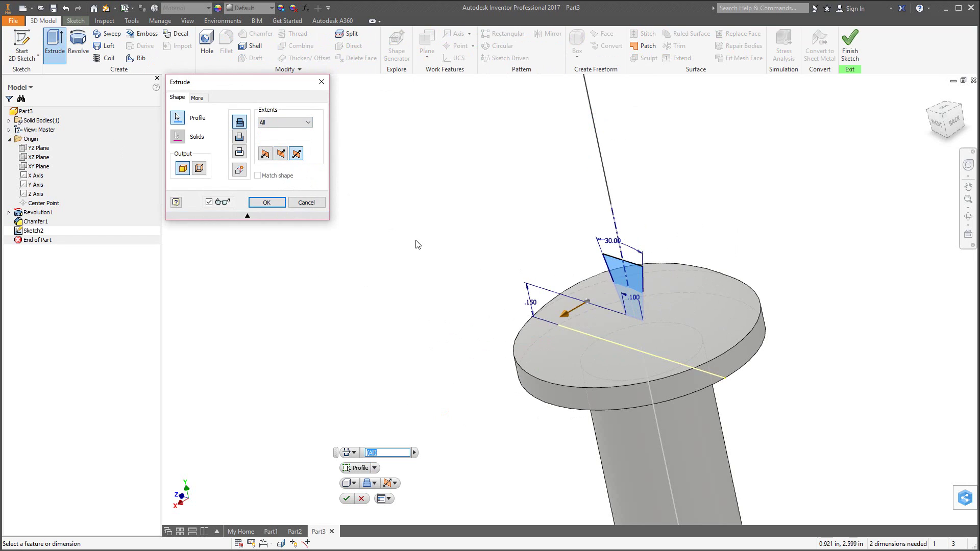
click(239, 139)
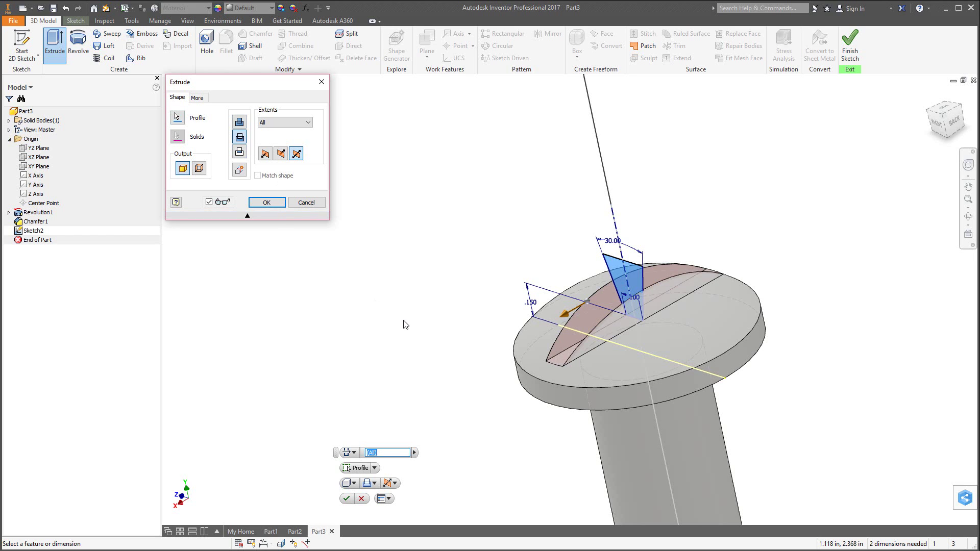
shift+middle_drag(473, 323, 502, 362)
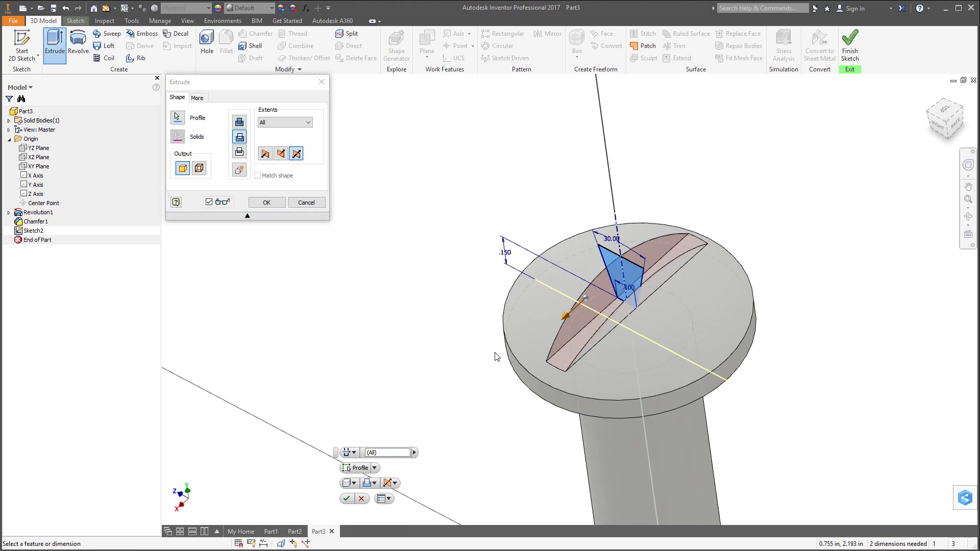
click(269, 204)
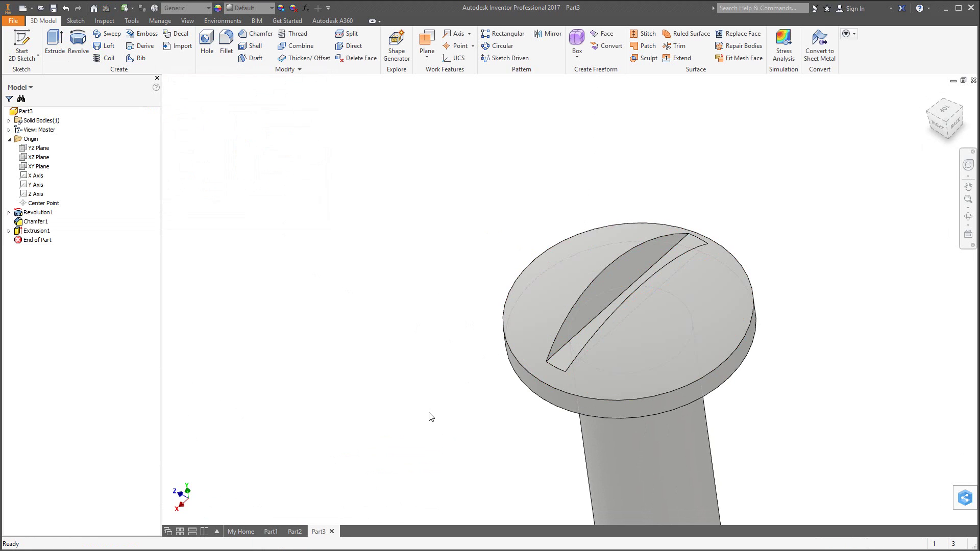
scroll(430, 417, down, 5)
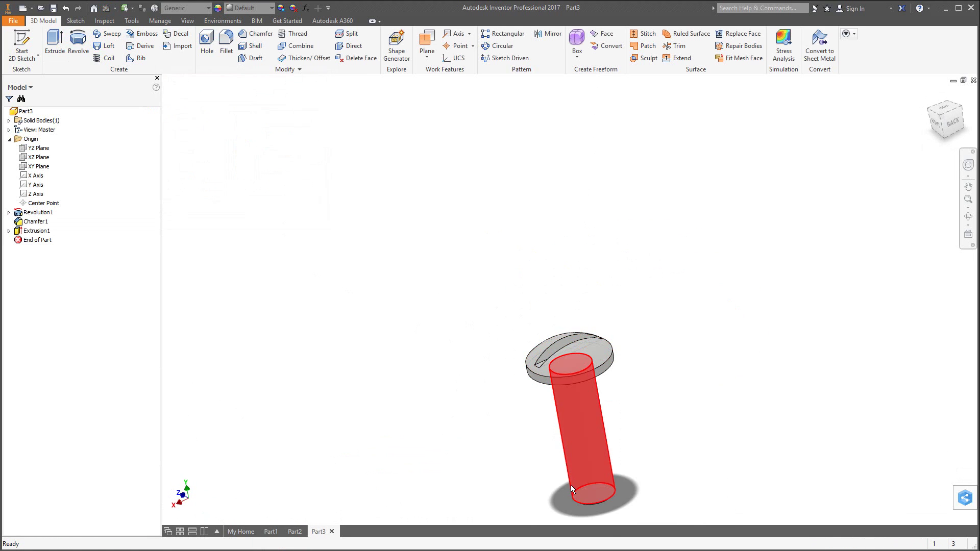
scroll(570, 475, up, 3)
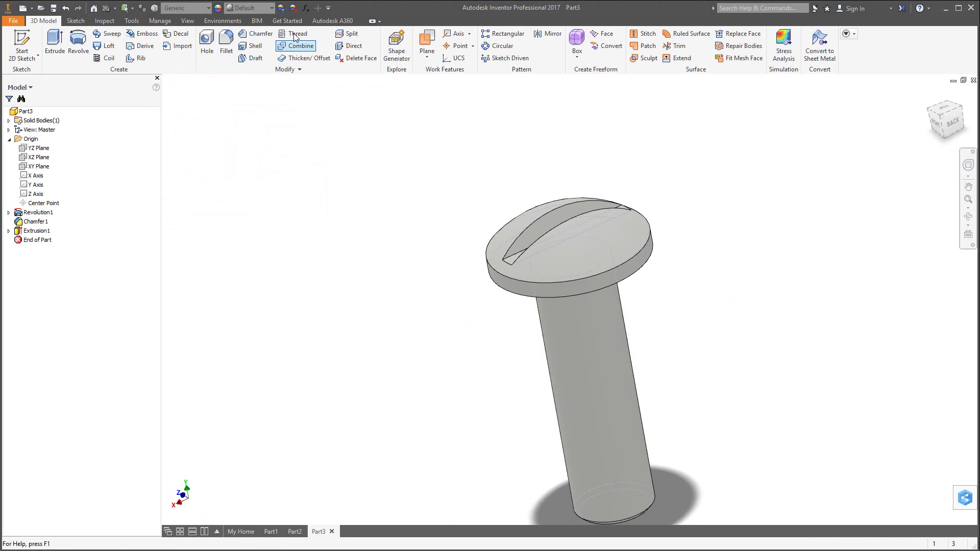
scroll(393, 360, down, 2)
shift+middle_drag(458, 378, 466, 410)
scroll(437, 397, up, 2)
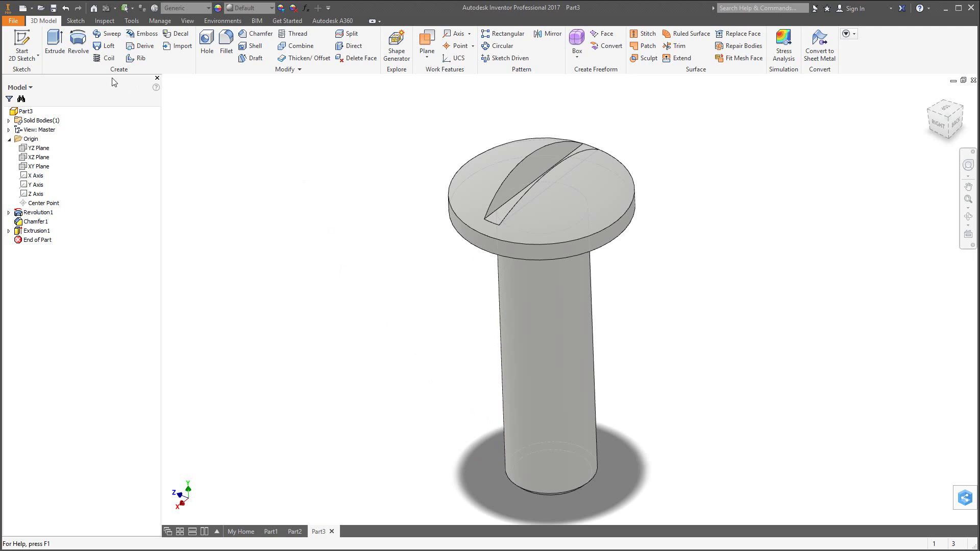
Create a new part from the Standard (in).ipt template and start a 2D sketch on the XZ plane.
click(23, 8)
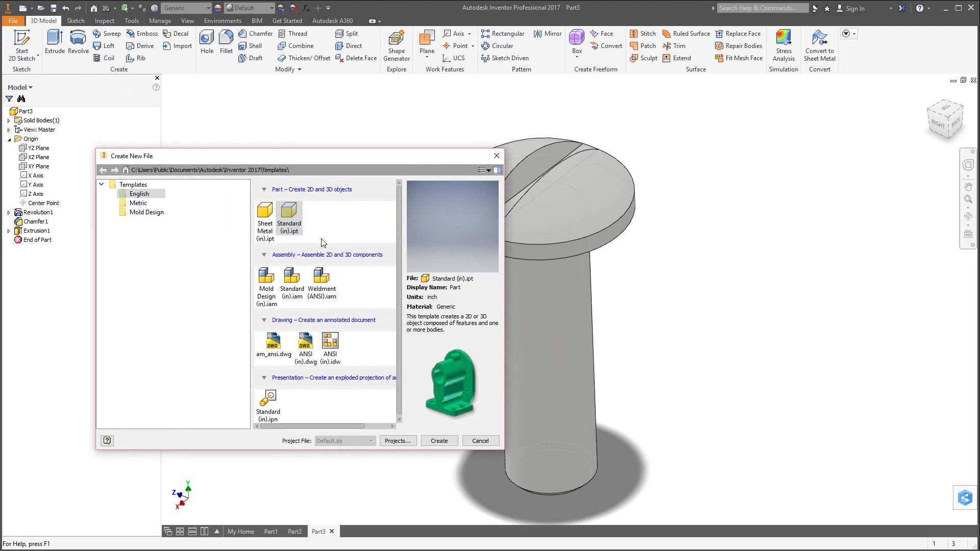
click(439, 441)
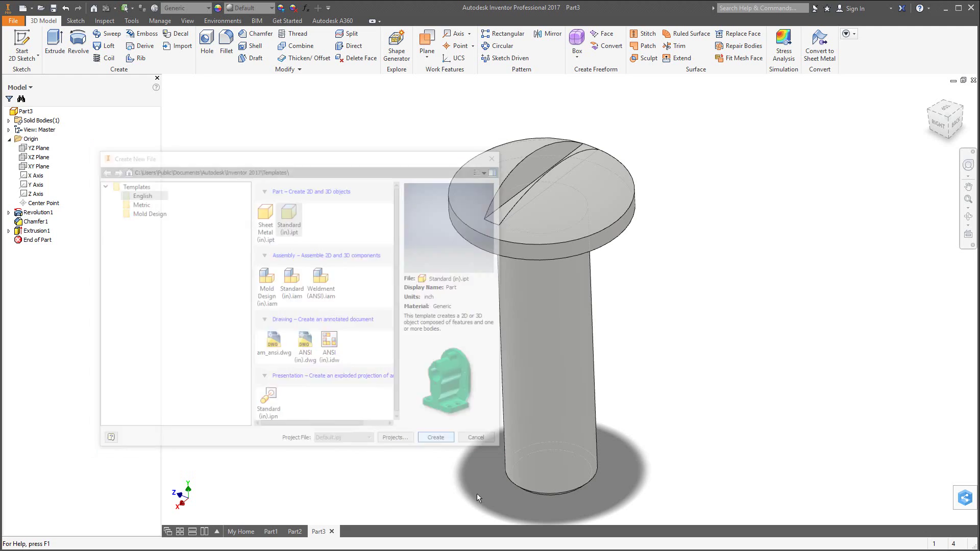
click(22, 42)
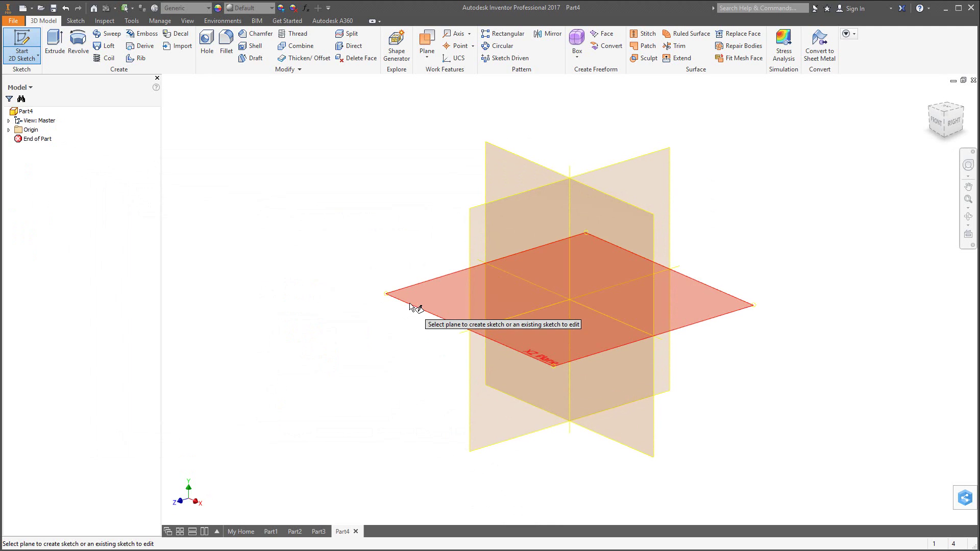
click(410, 306)
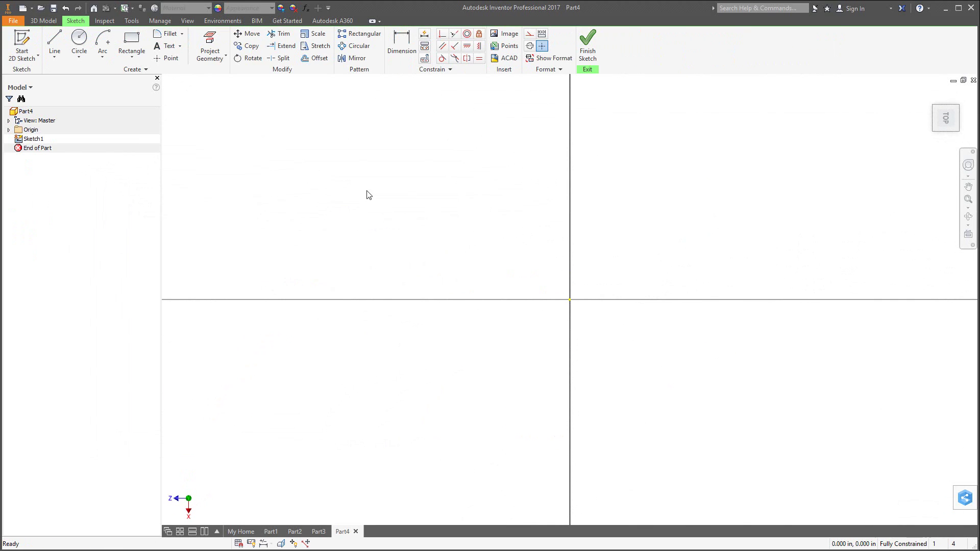
Draw a two-point center rectangle 3 in high and 6 in wide at the origin, consulting the flange plate drawing in the browser's PDF.
click(132, 55)
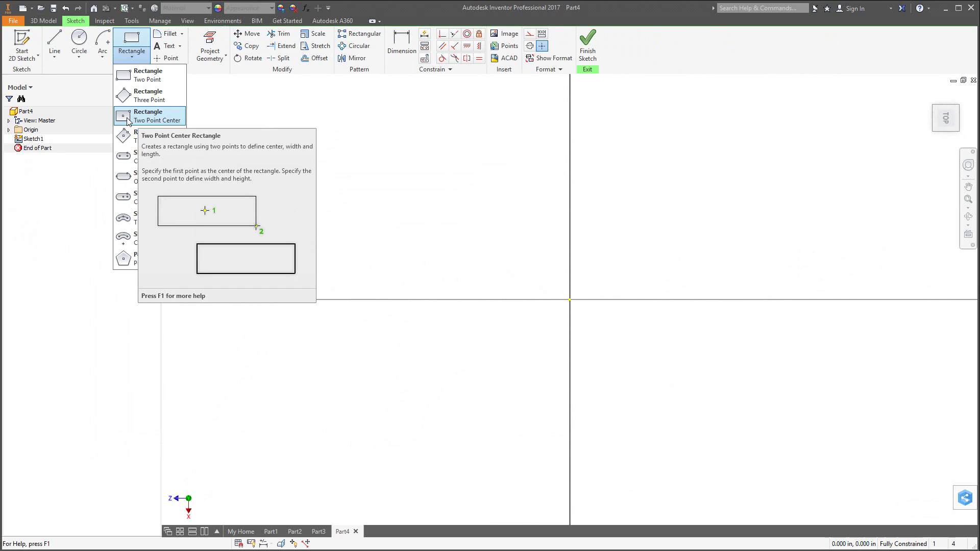
click(148, 116)
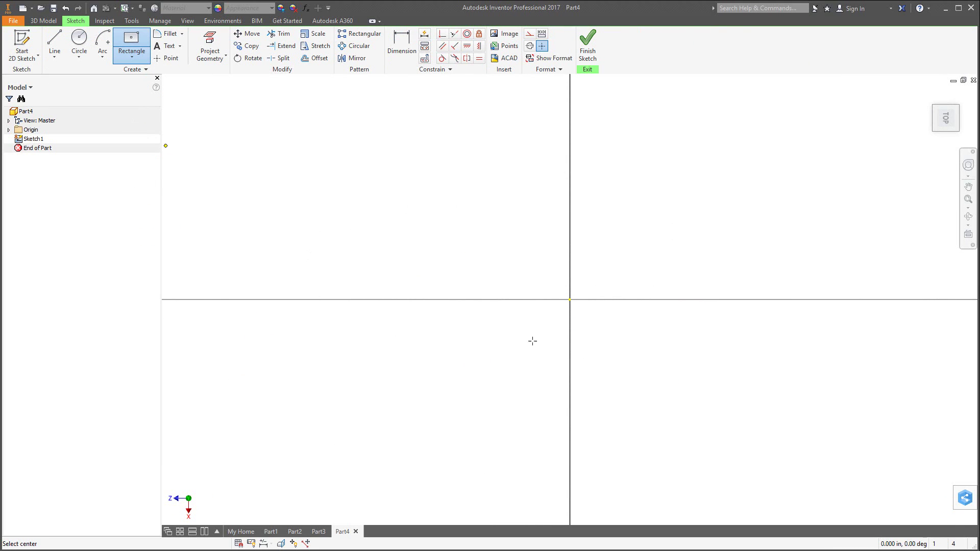
click(570, 300)
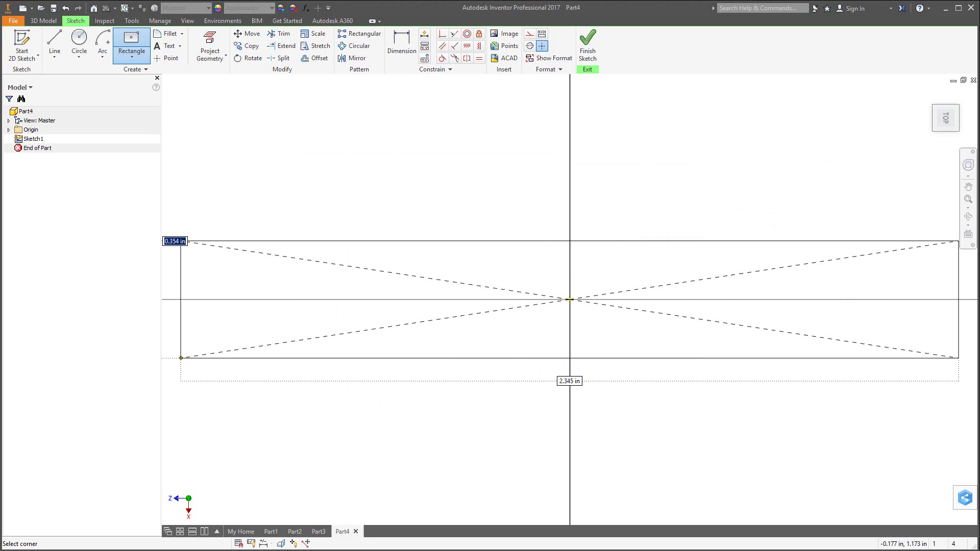
key(alt+Tab)
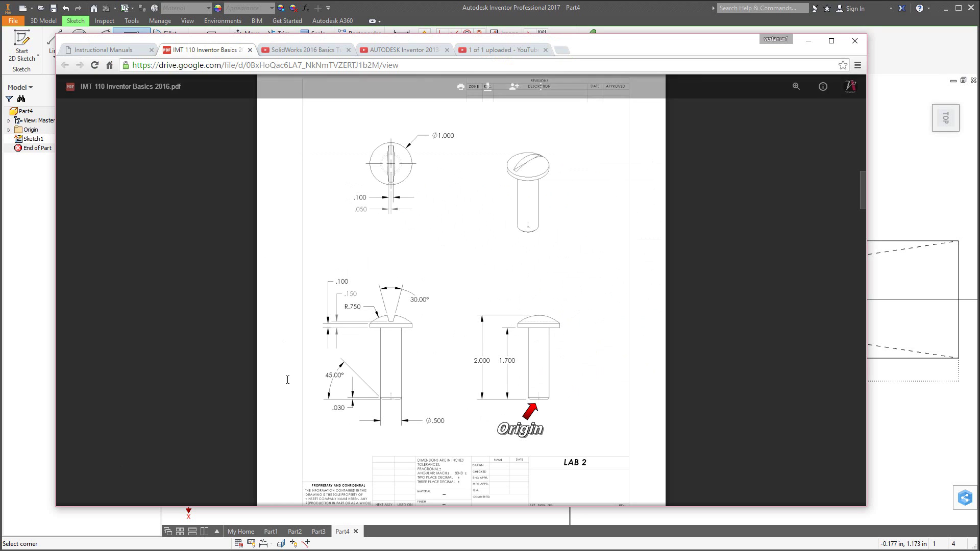
scroll(286, 381, down, 5)
scroll(287, 380, down, 4)
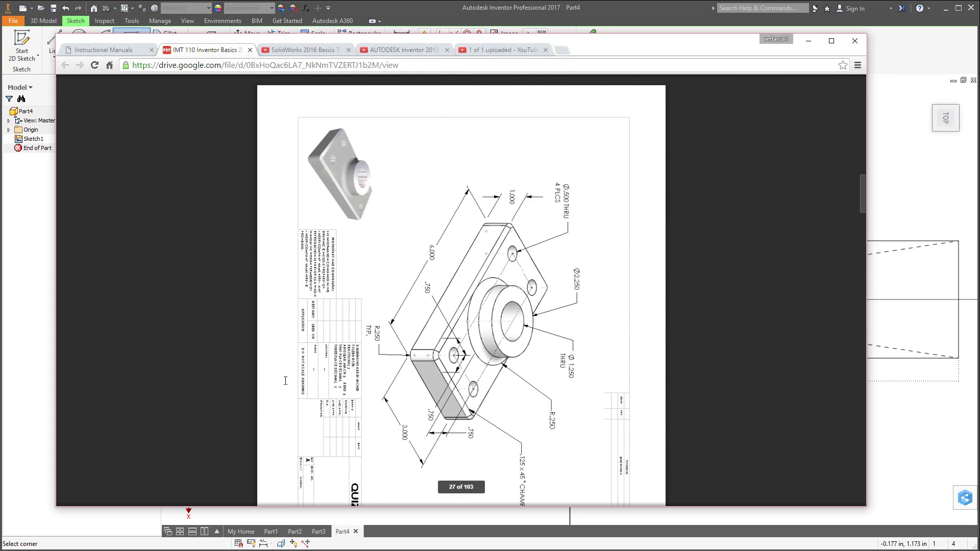
key(alt+Tab)
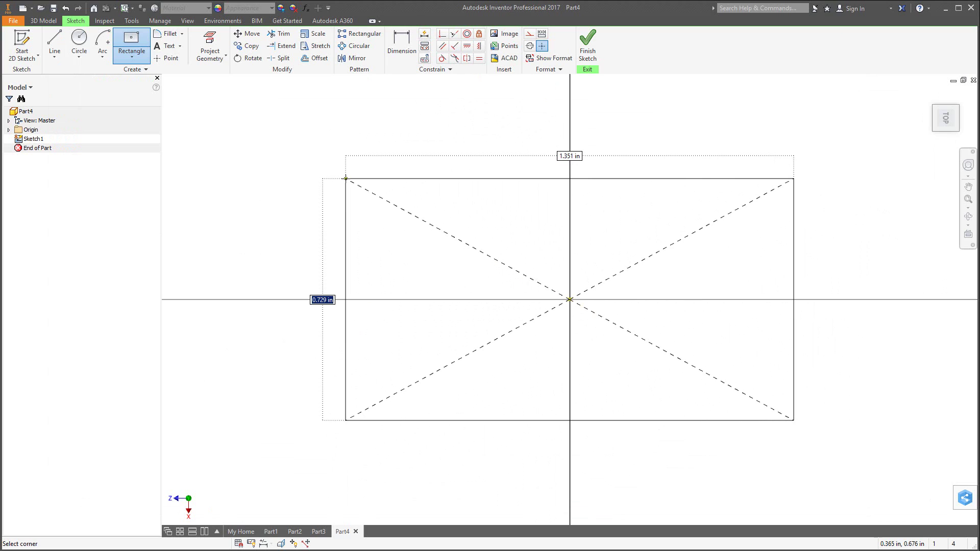
text(3)
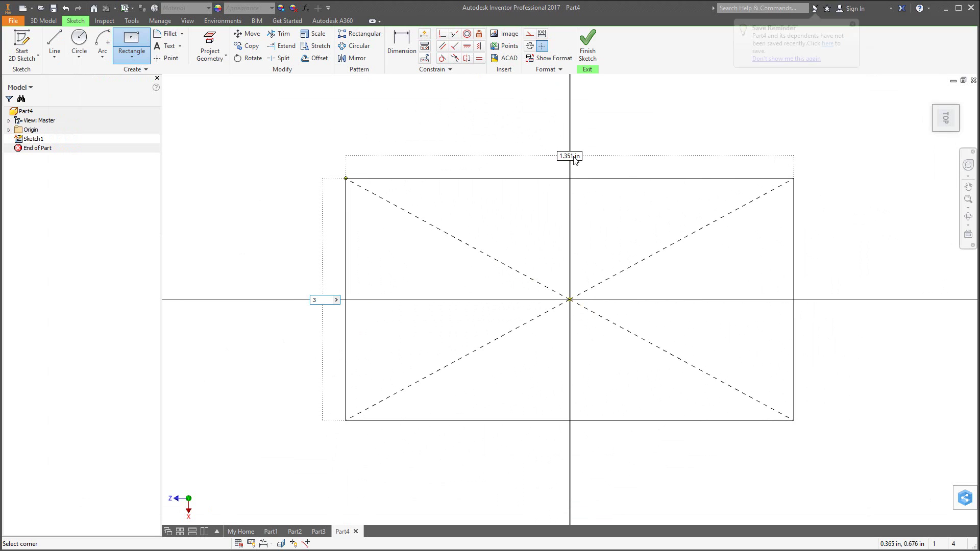
key(Tab)
text(6)
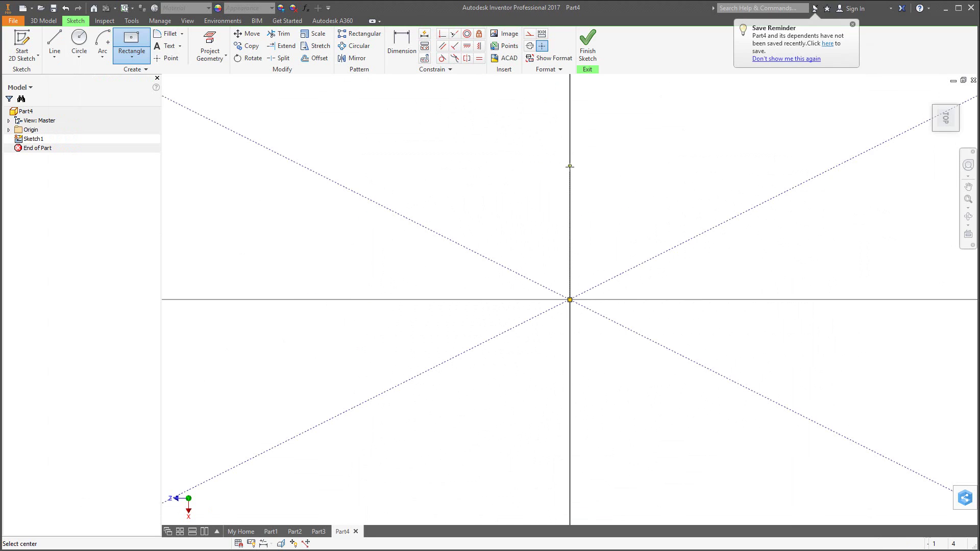
key(Return)
scroll(559, 268, up, 5)
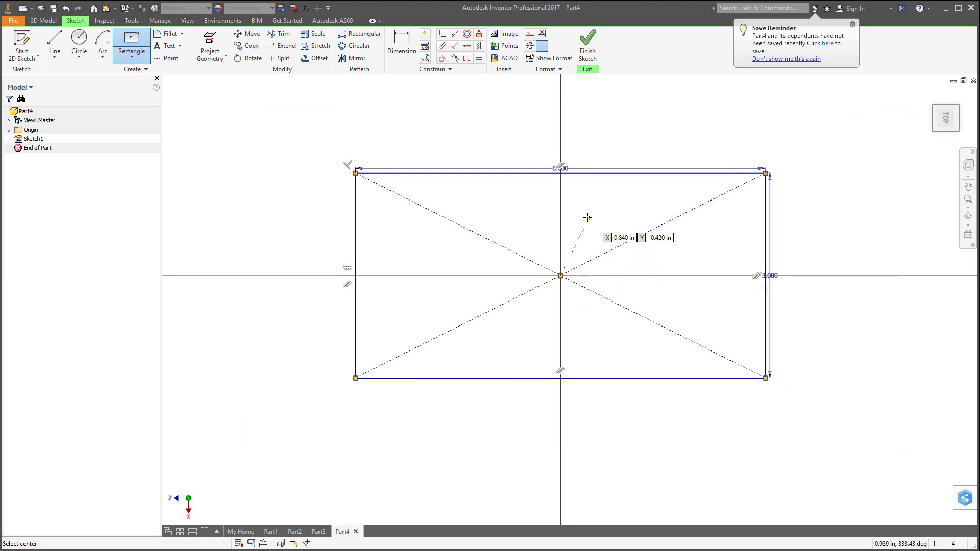
Draw a 0.5 in diameter circle inside the rectangle near its upper-left corner.
click(80, 39)
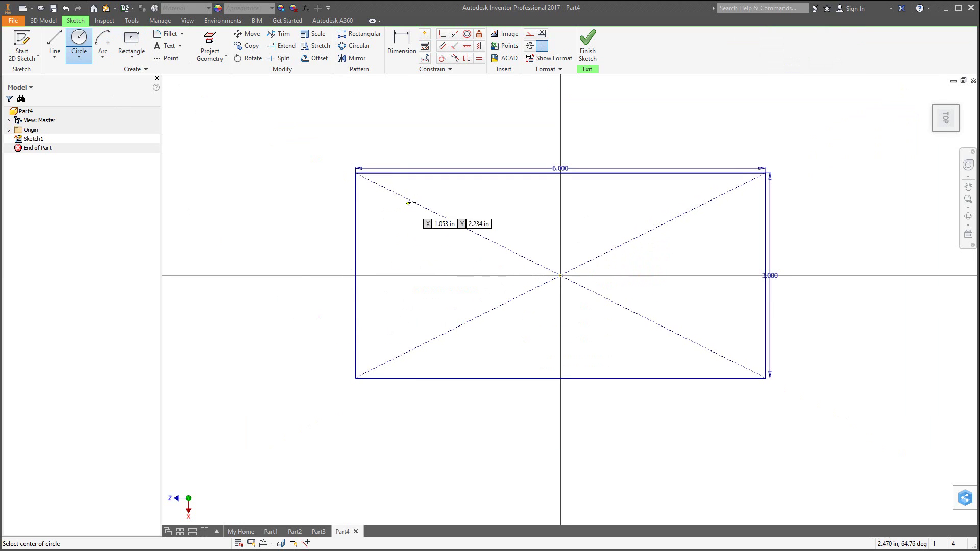
click(395, 222)
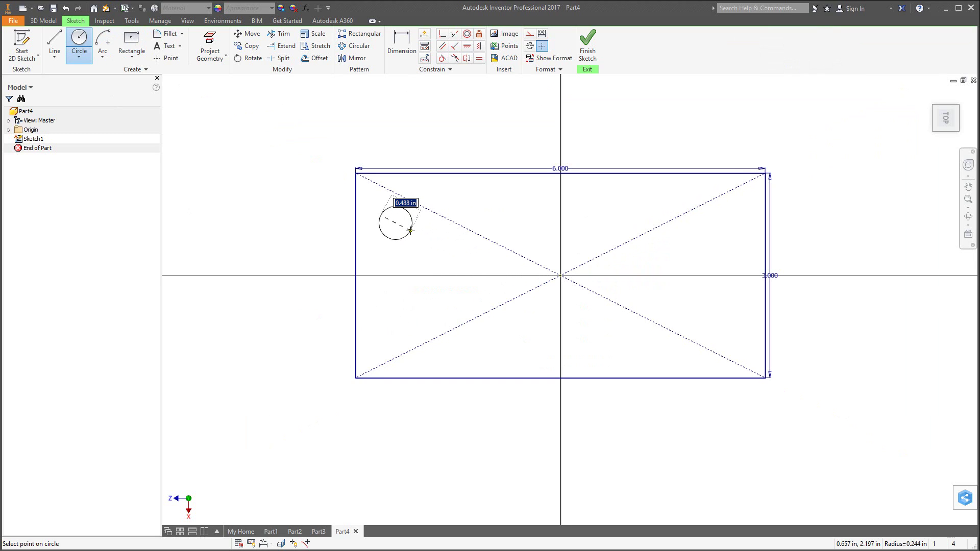
text(0.5)
key(Return)
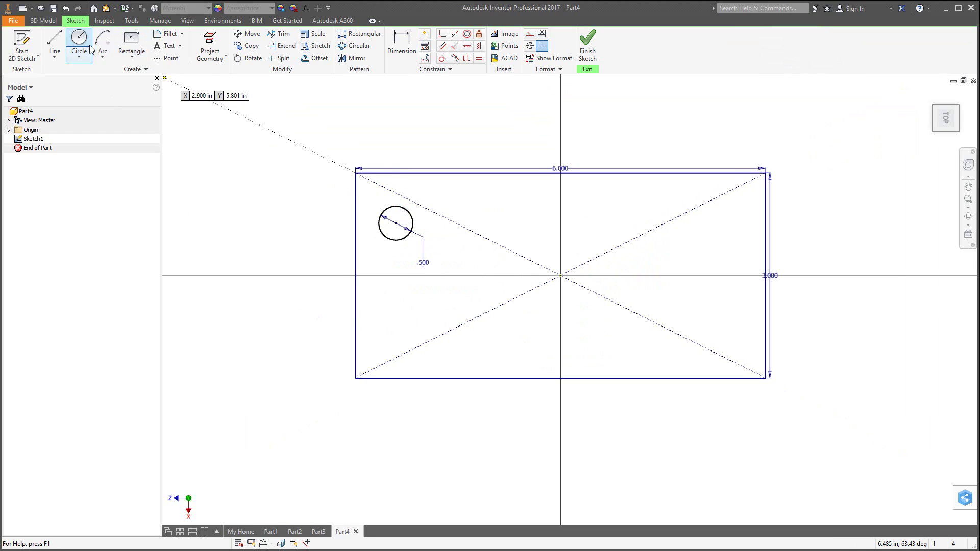
Dimension the circle's center .75 in from the rectangle's left edge.
click(410, 51)
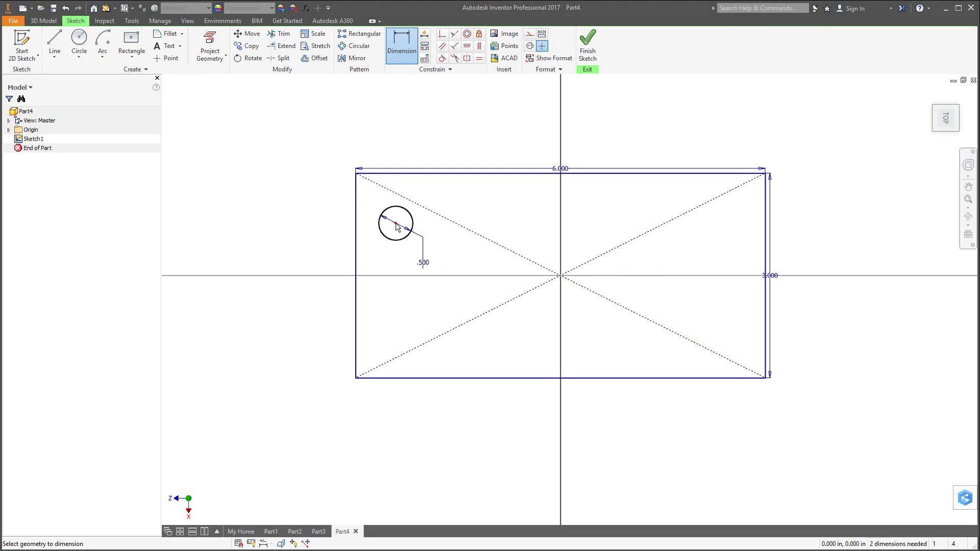
click(357, 230)
click(395, 223)
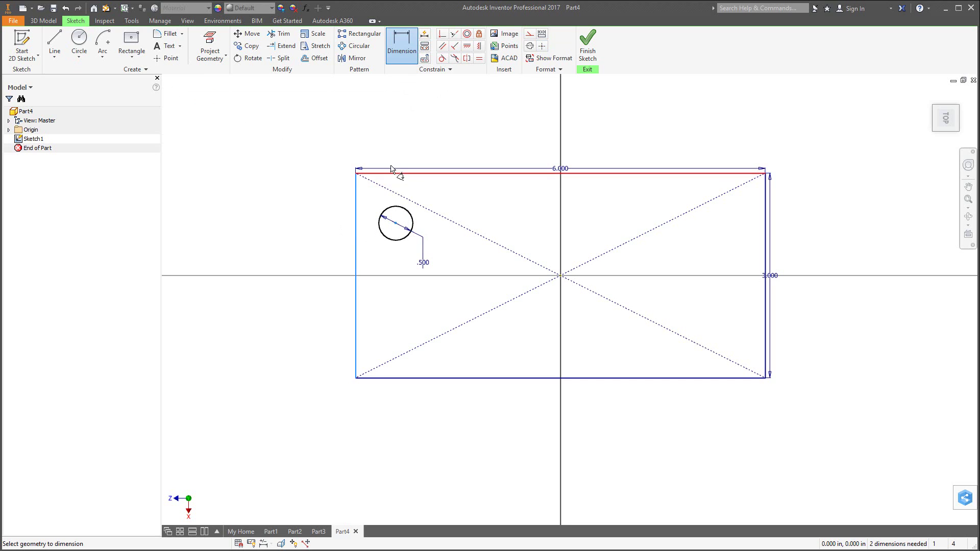
click(379, 144)
text(.)
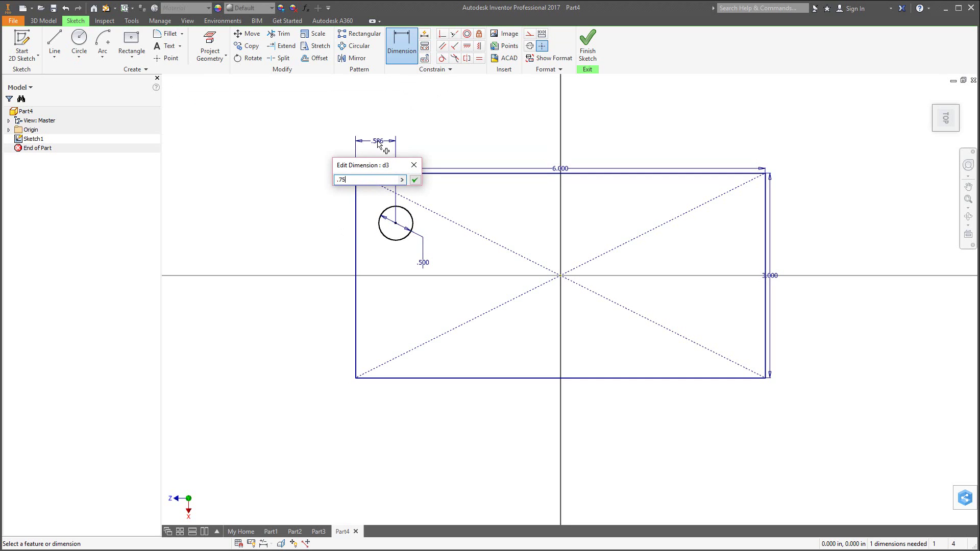
text(75)
key(Return)
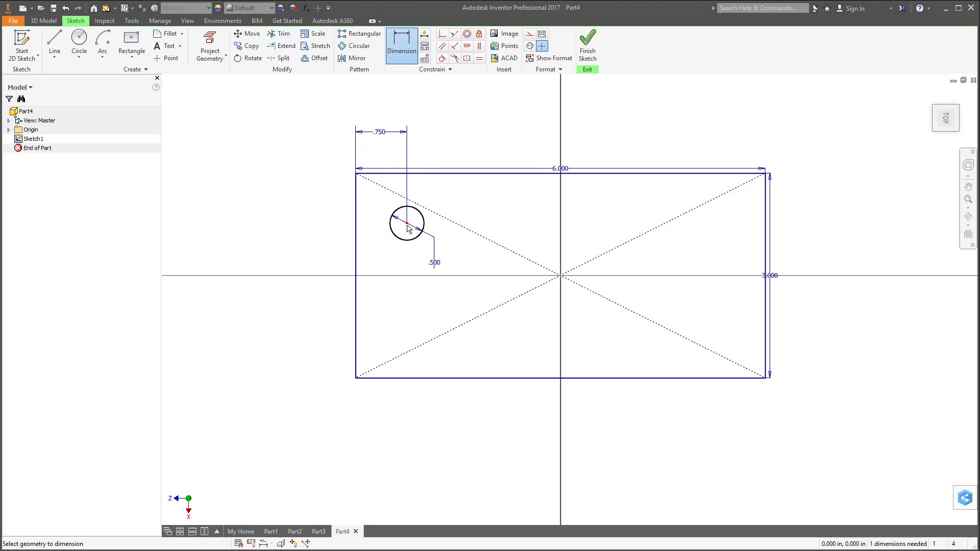
Dimension the circle's center .75 in from the rectangle's top edge.
click(407, 223)
click(451, 174)
click(320, 202)
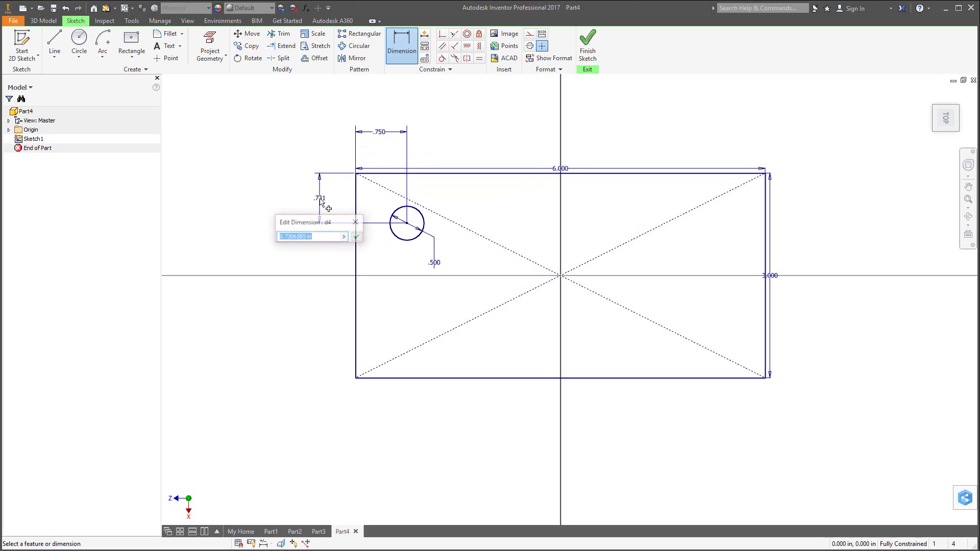
text(.75)
key(Return)
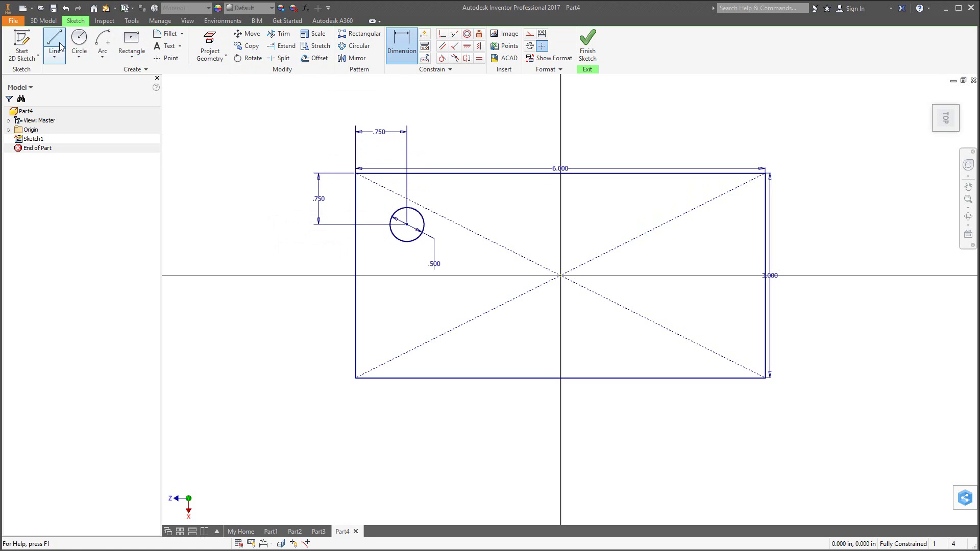
Draw a vertical line about 1.33 in long above the origin and a horizontal one about 2.7 in long to its left, both as centerlines.
key(l)
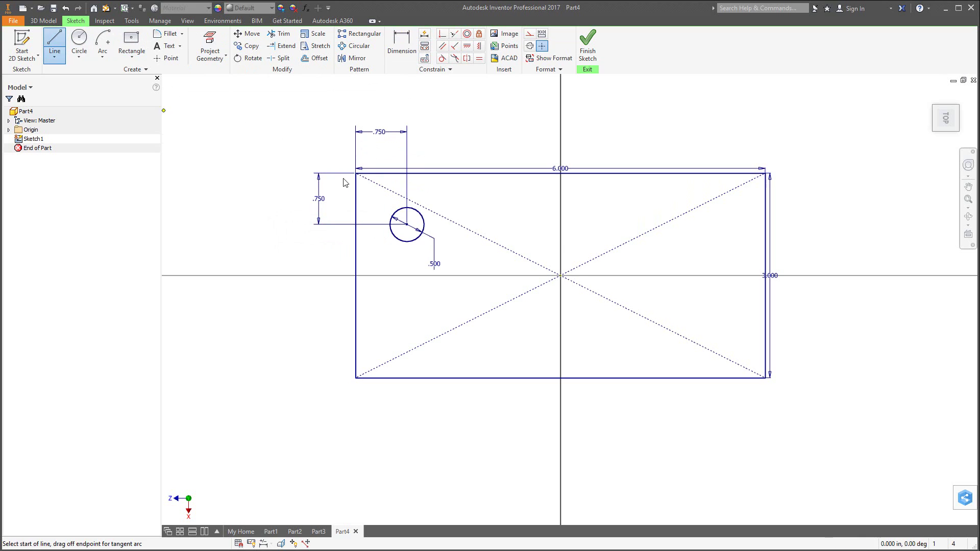
click(560, 185)
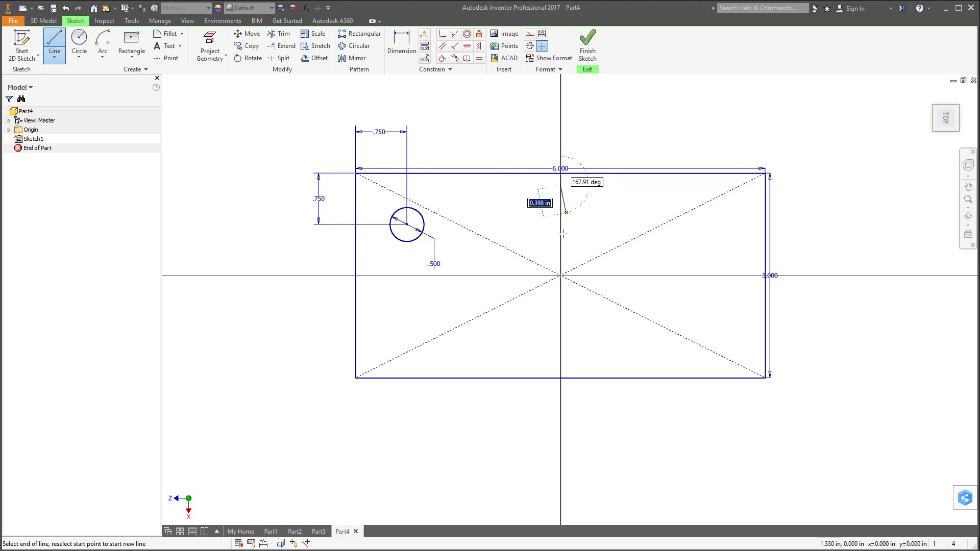
click(561, 276)
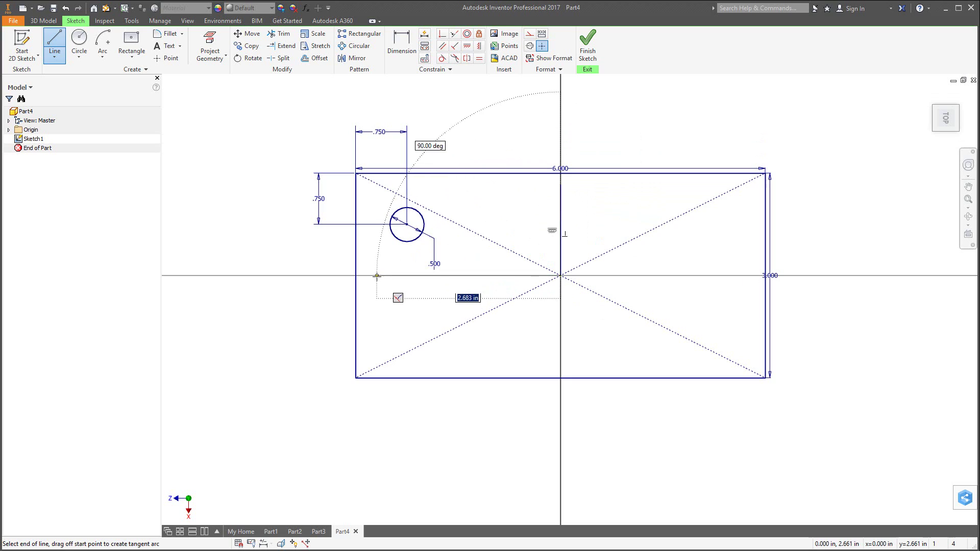
click(355, 276)
key(Escape)
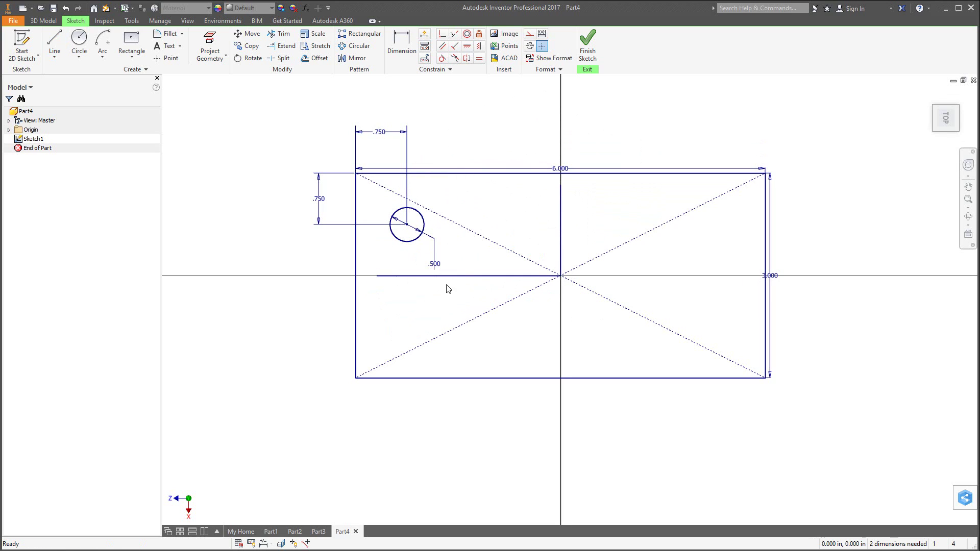
click(468, 277)
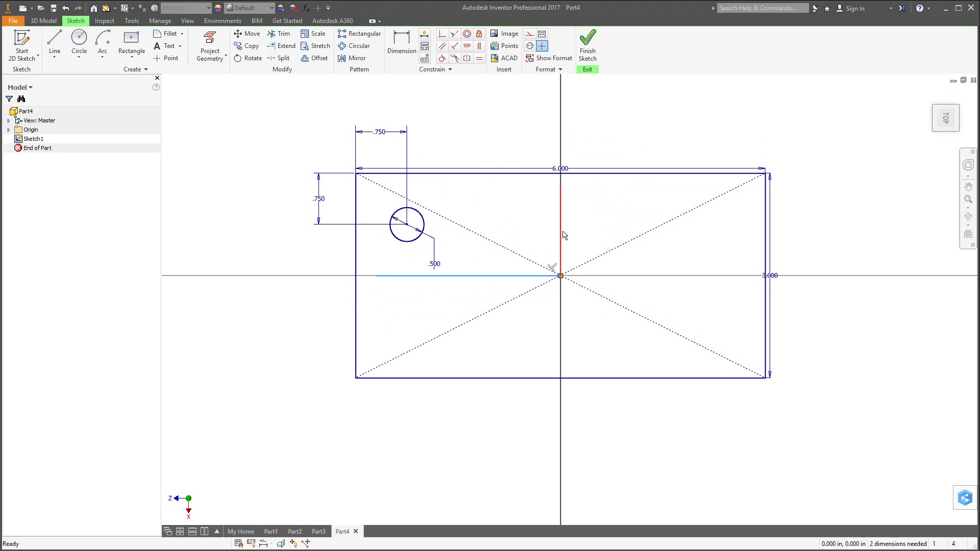
click(543, 46)
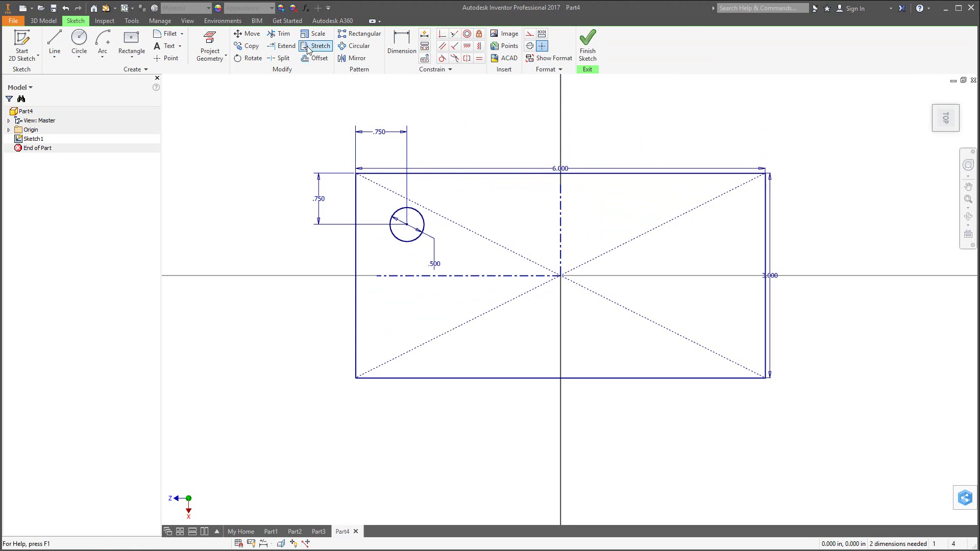
Mirror the 0.5 in circle across the vertical centerline.
click(353, 57)
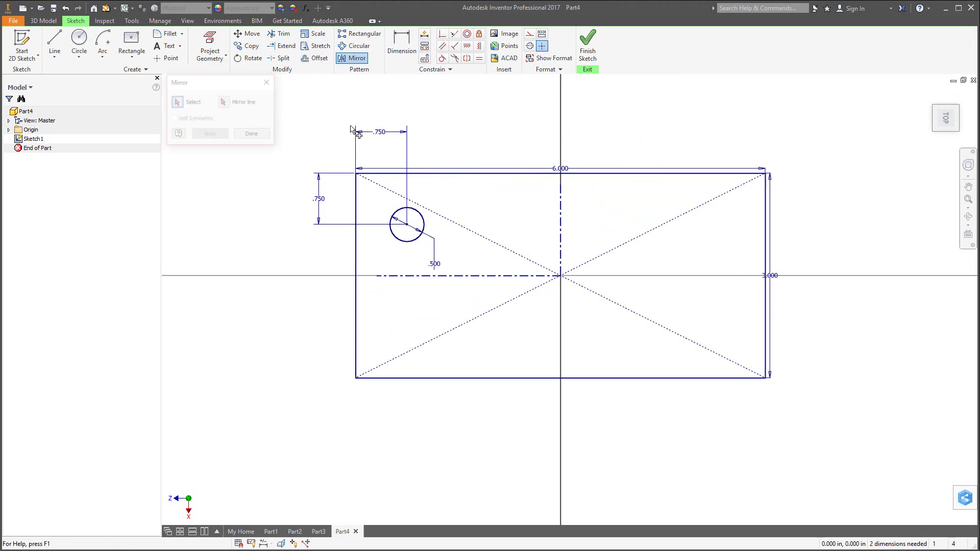
click(407, 242)
click(225, 102)
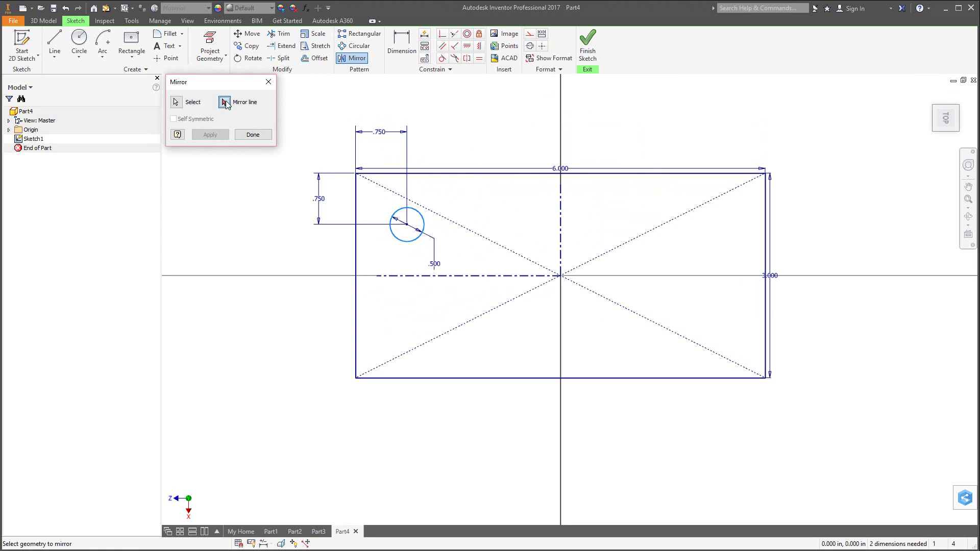
click(560, 218)
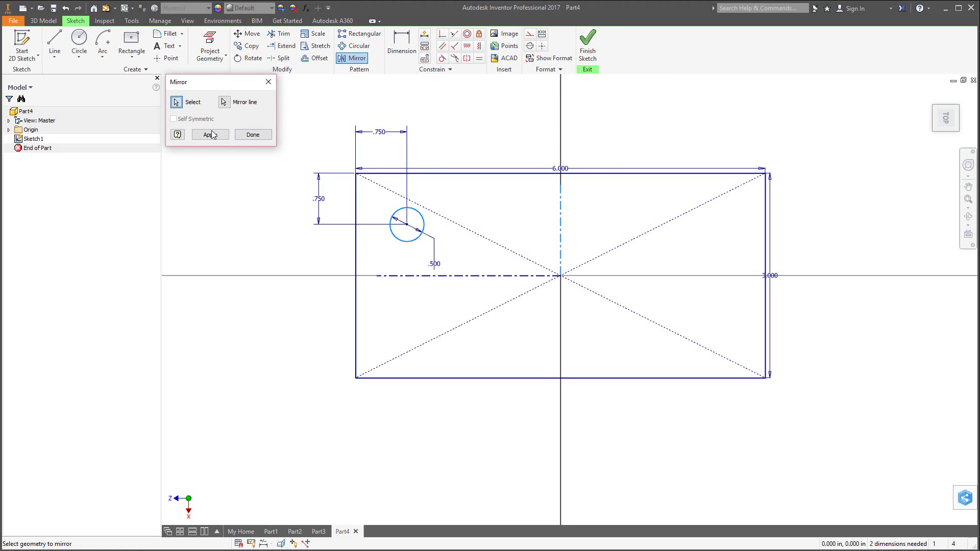
click(210, 135)
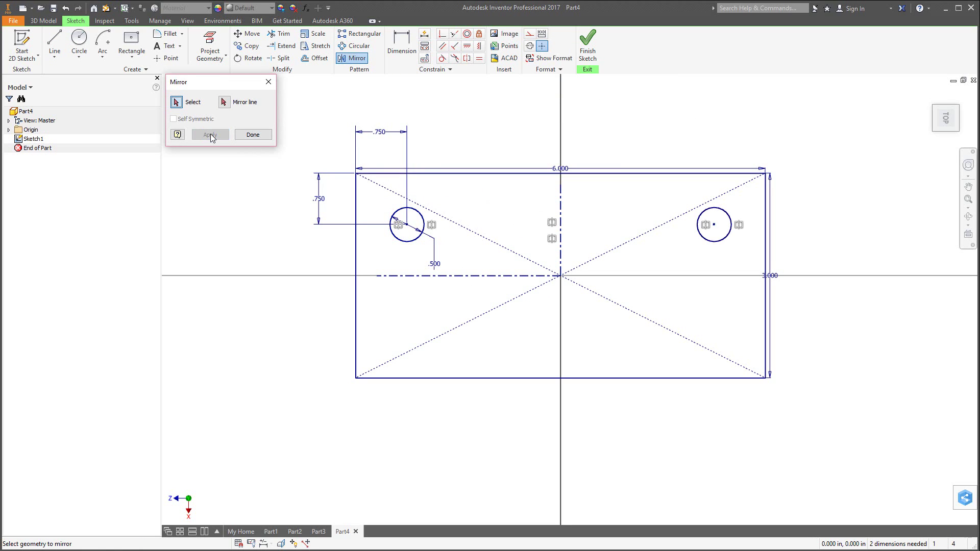
Mirror both upper circles across the horizontal centerline to complete the four-hole layout.
click(406, 242)
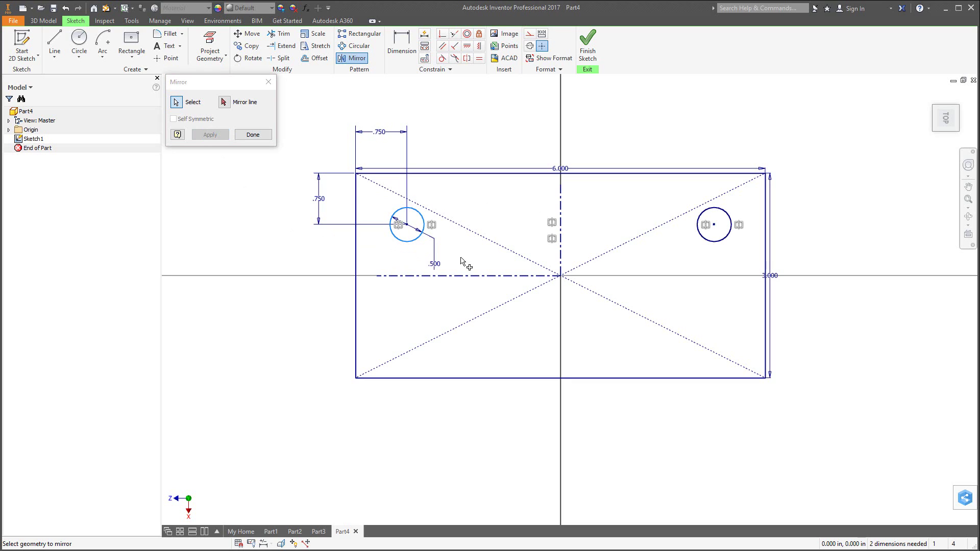
click(712, 243)
click(224, 102)
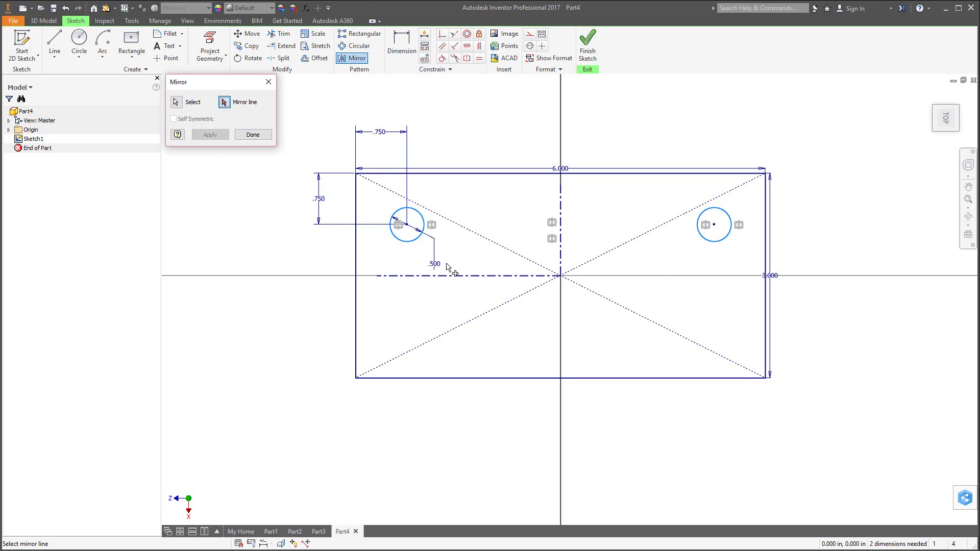
click(474, 276)
click(209, 135)
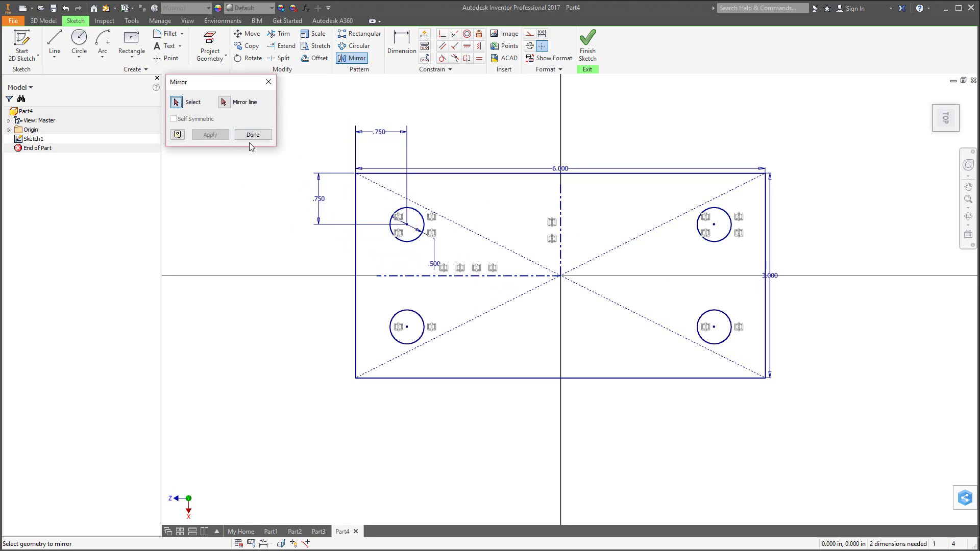
click(253, 135)
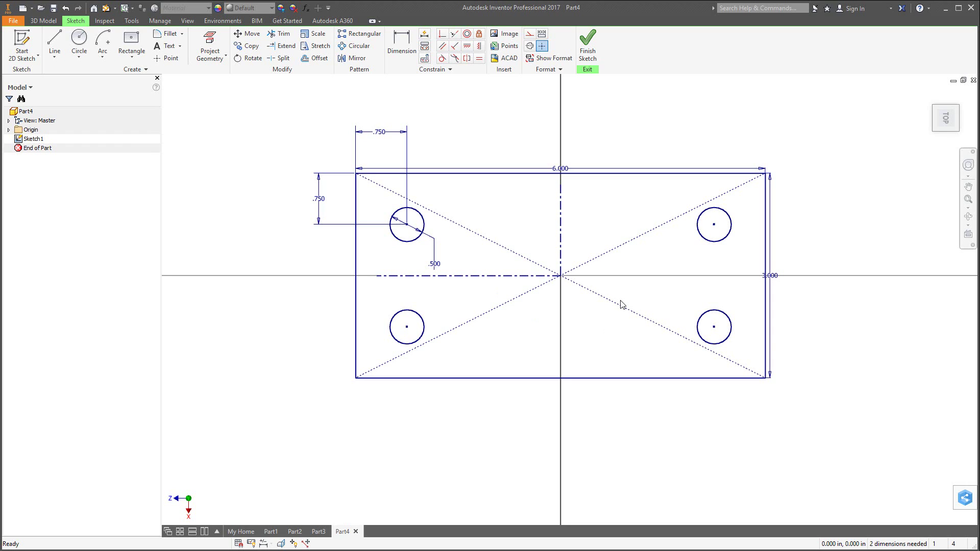
Extrude the rectangular profile 1 in upward, leaving the four circles as through holes.
click(14, 22)
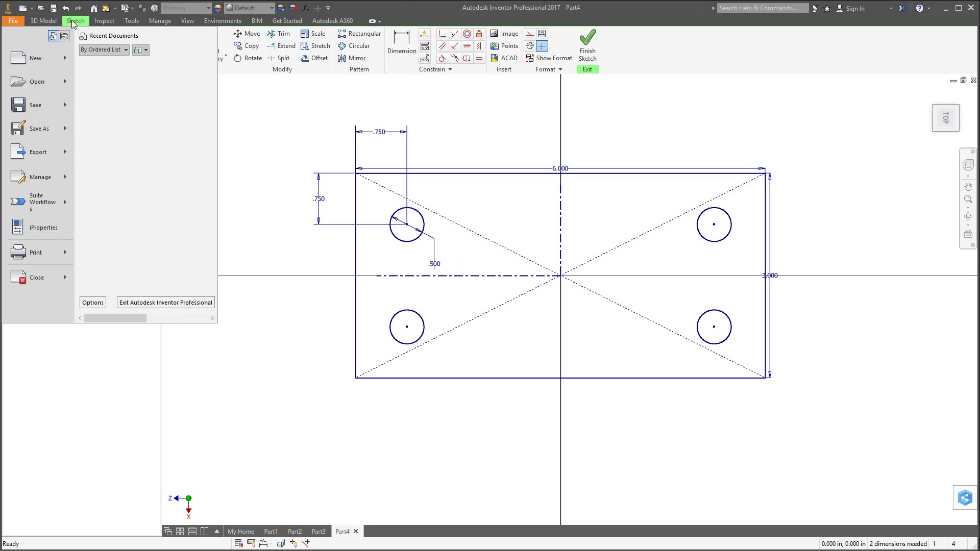
click(56, 21)
click(55, 46)
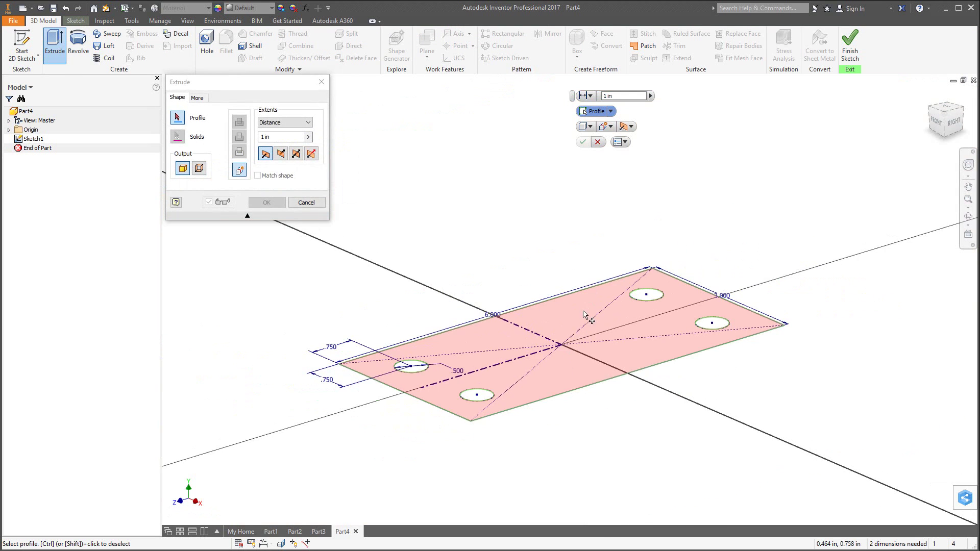
click(559, 322)
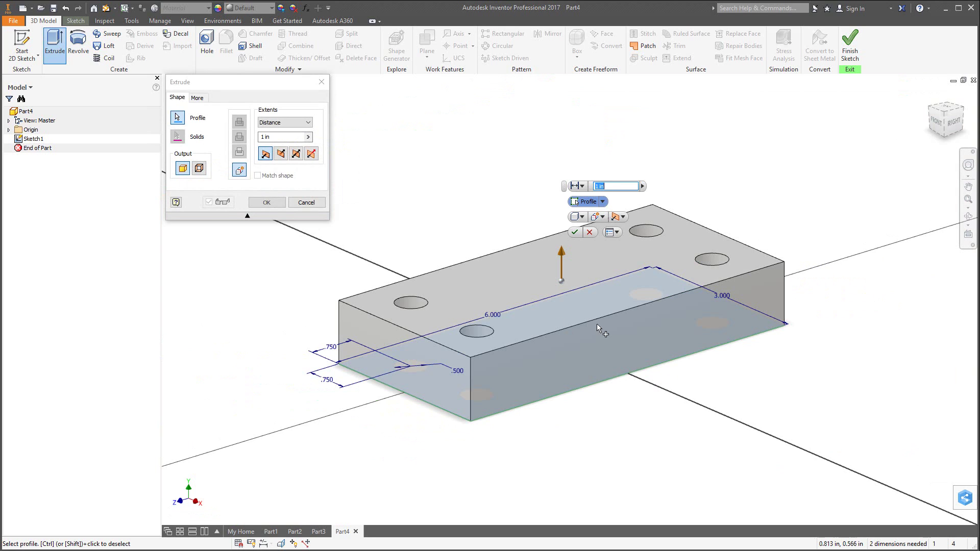
click(266, 203)
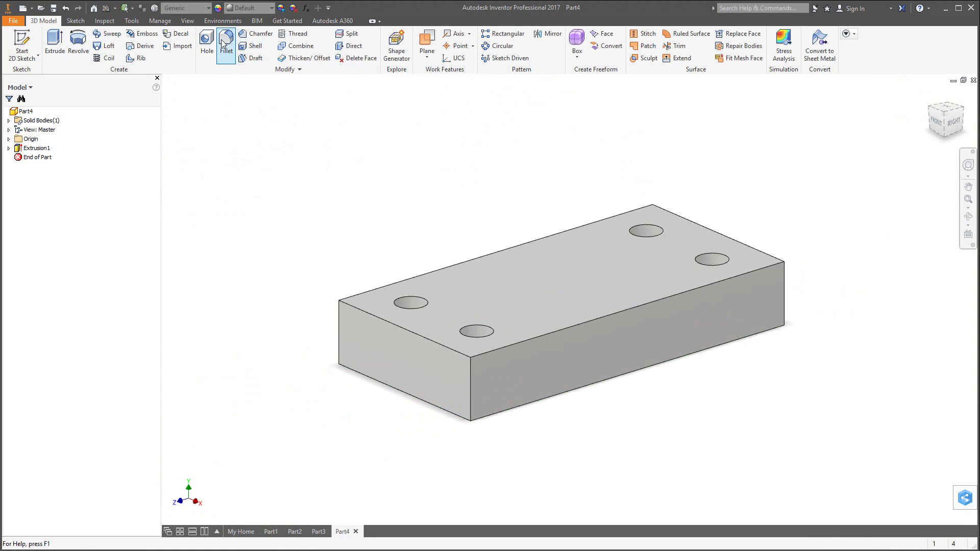
Fillet the plate's four vertical corner edges with a .25 in radius, checking the flange plate drawing in the browser's PDF.
click(263, 127)
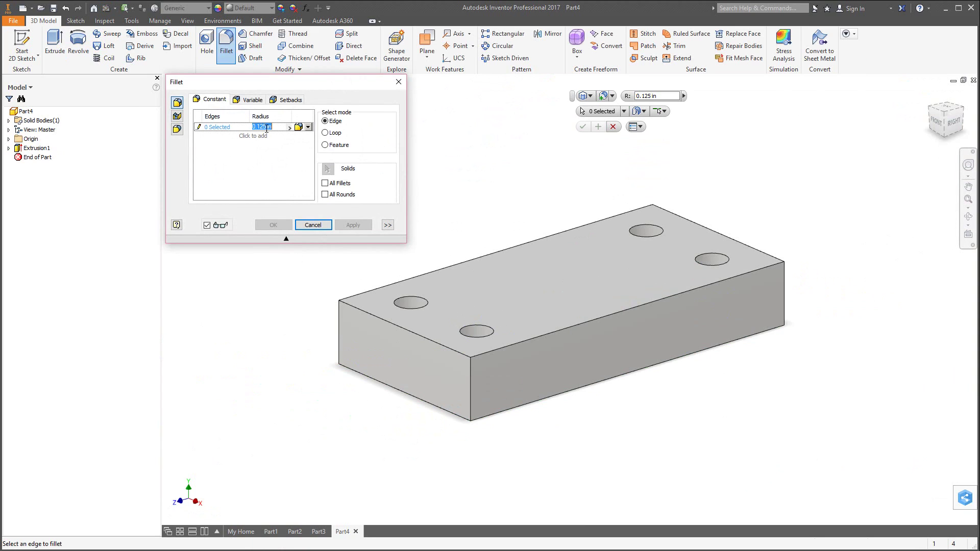
text(.25)
click(470, 377)
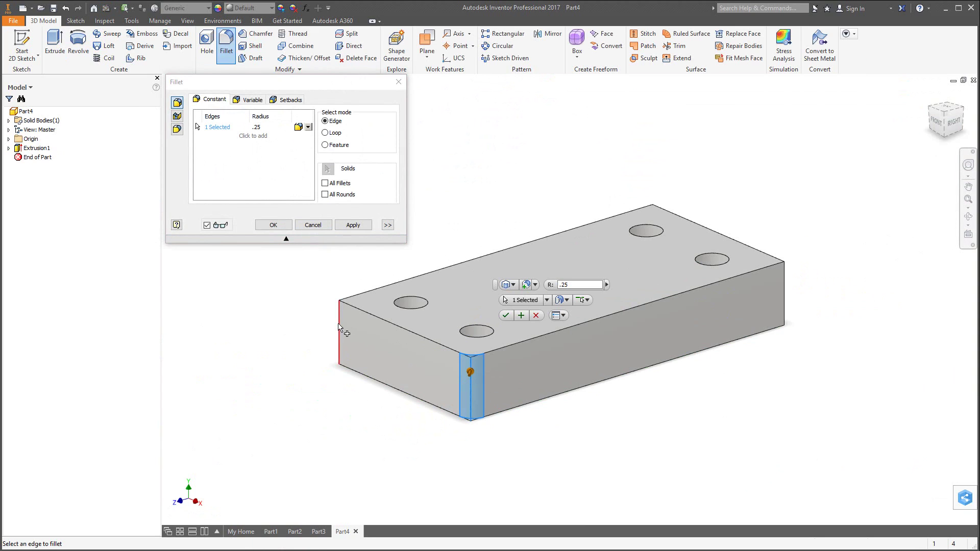
click(340, 332)
click(785, 301)
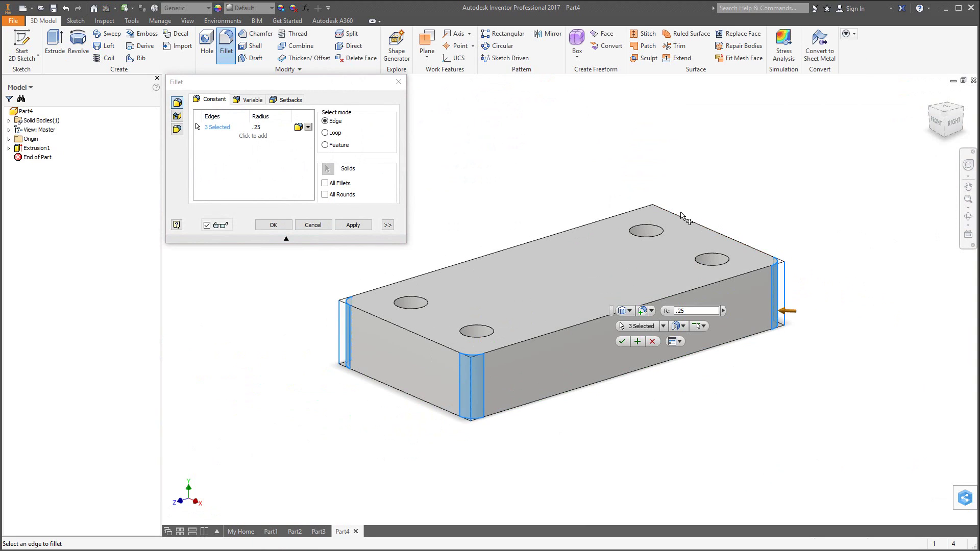
click(653, 230)
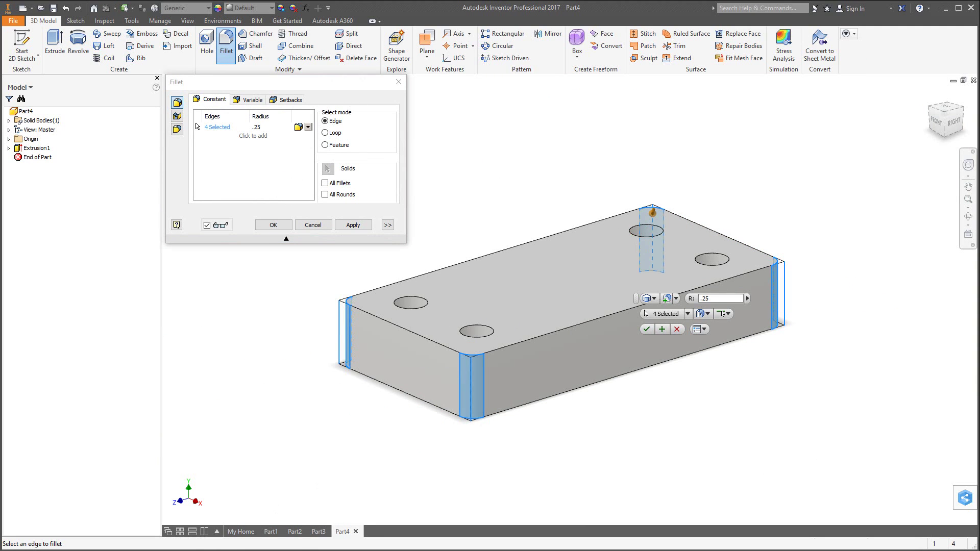
key(alt+Tab)
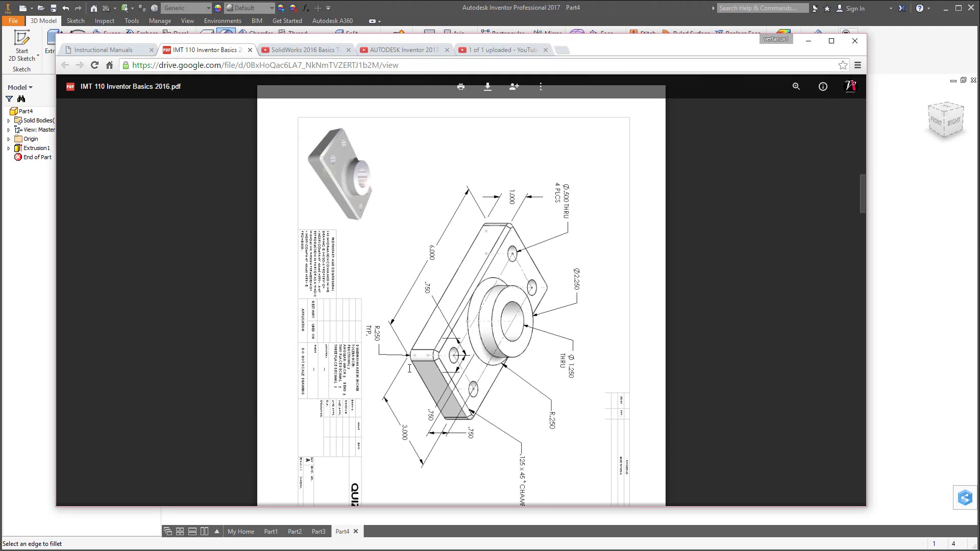
key(alt+Tab)
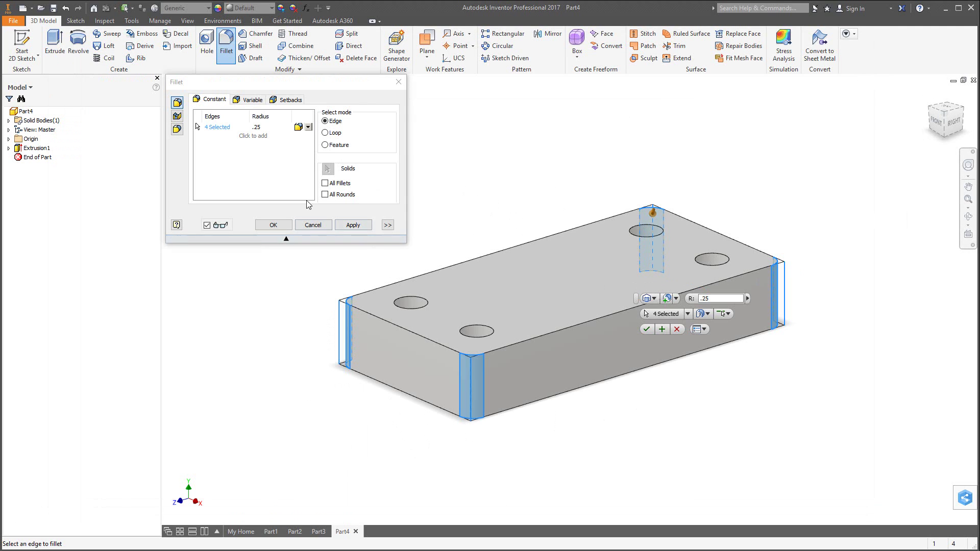
click(271, 225)
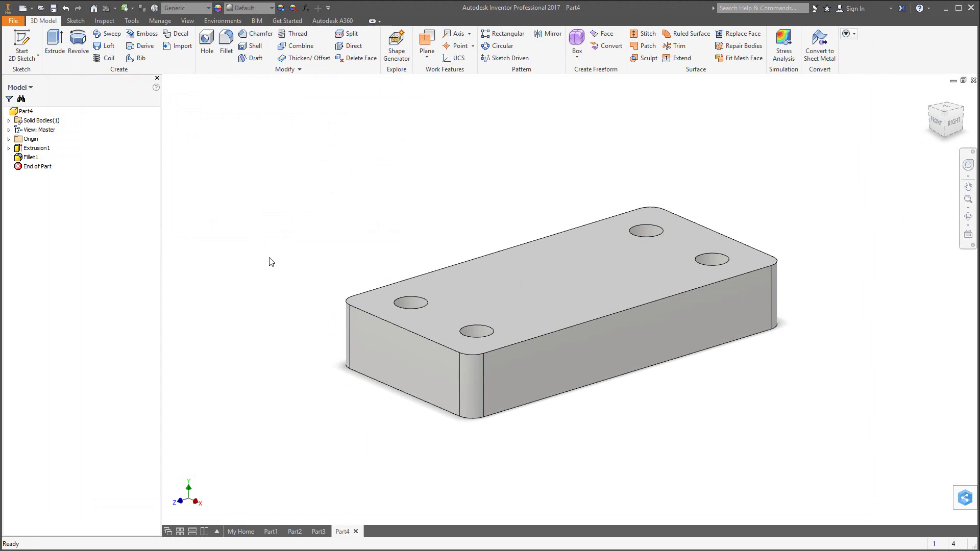
Chamfer the plate's top perimeter edges by 0.125 in, checking the drawing in the browser's PDF.
click(256, 33)
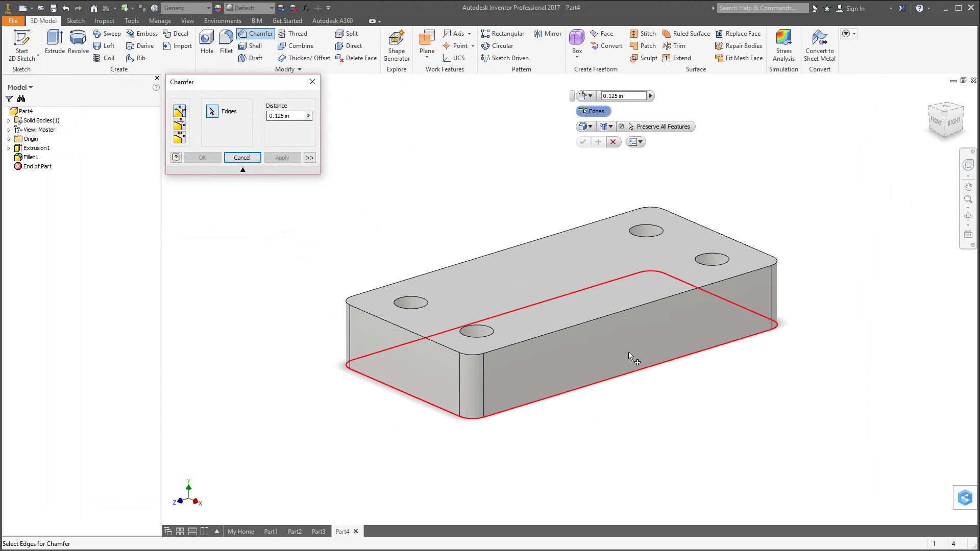
click(607, 328)
click(607, 328)
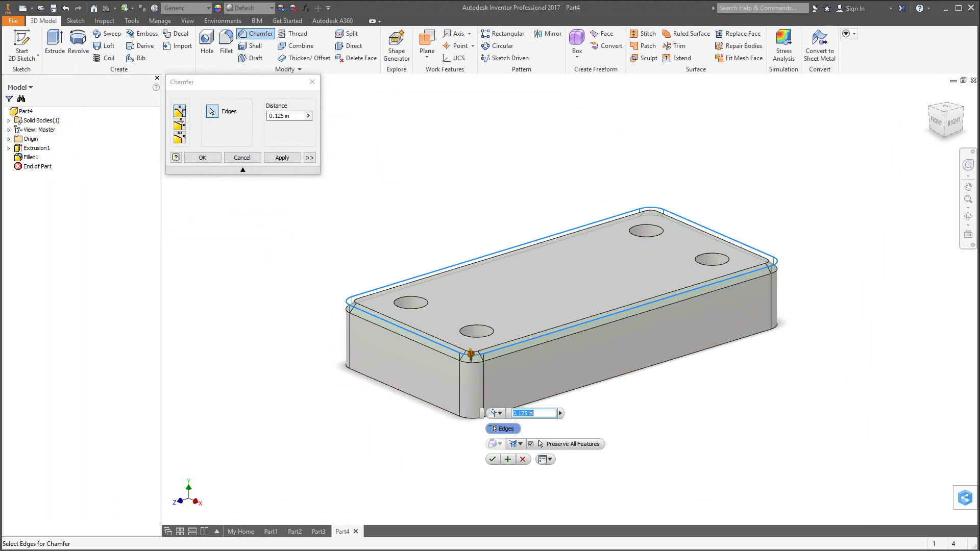
key(alt+Tab)
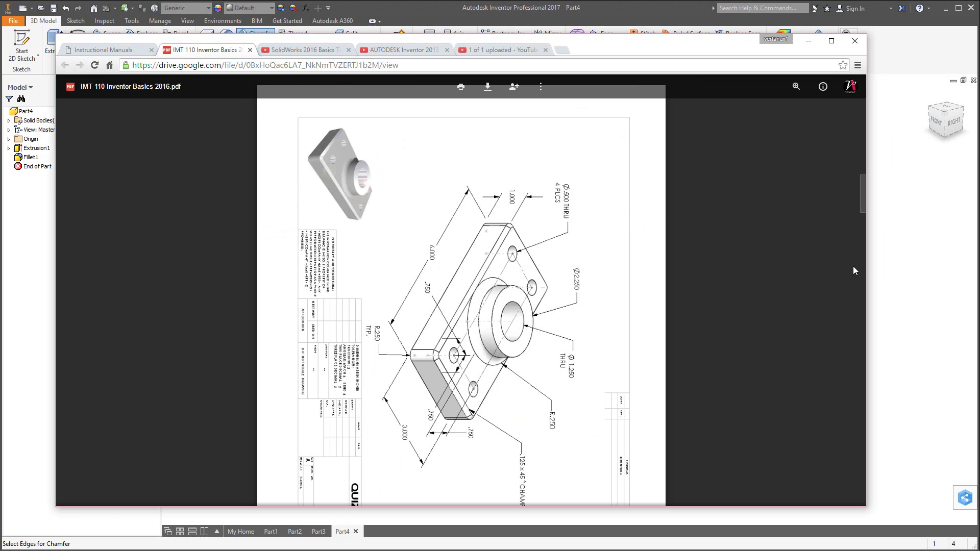
click(880, 282)
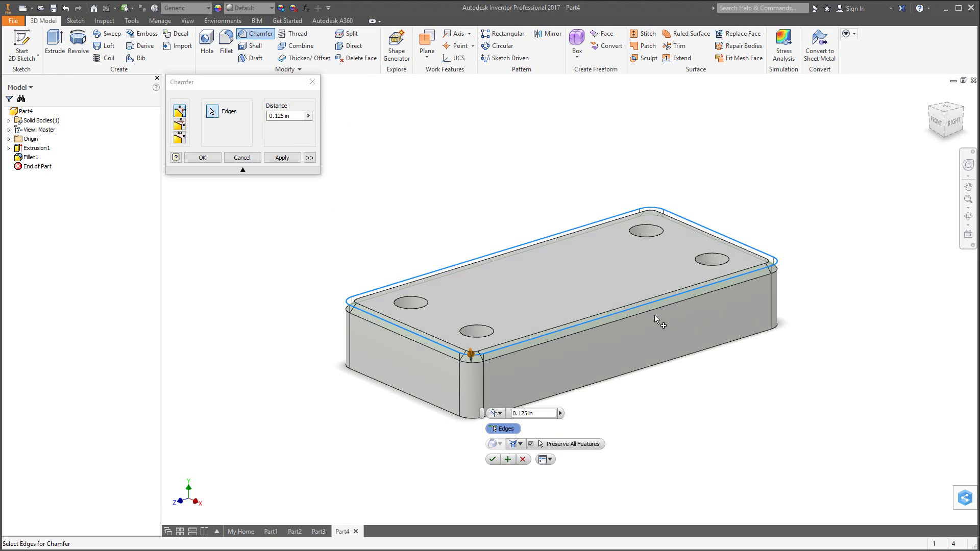
click(492, 459)
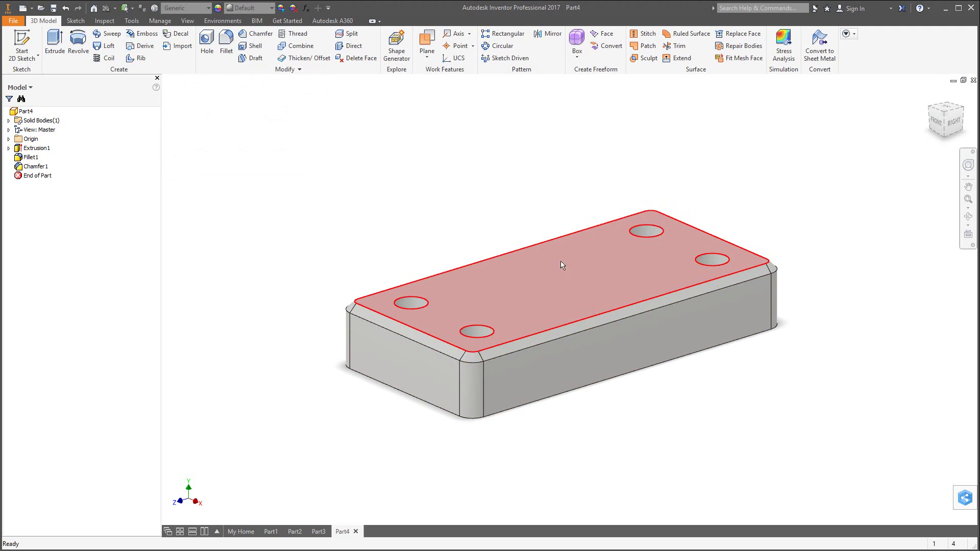
Start a sketch on the plate's top face and draw a 2.25 in diameter circle centered on the origin.
click(553, 293)
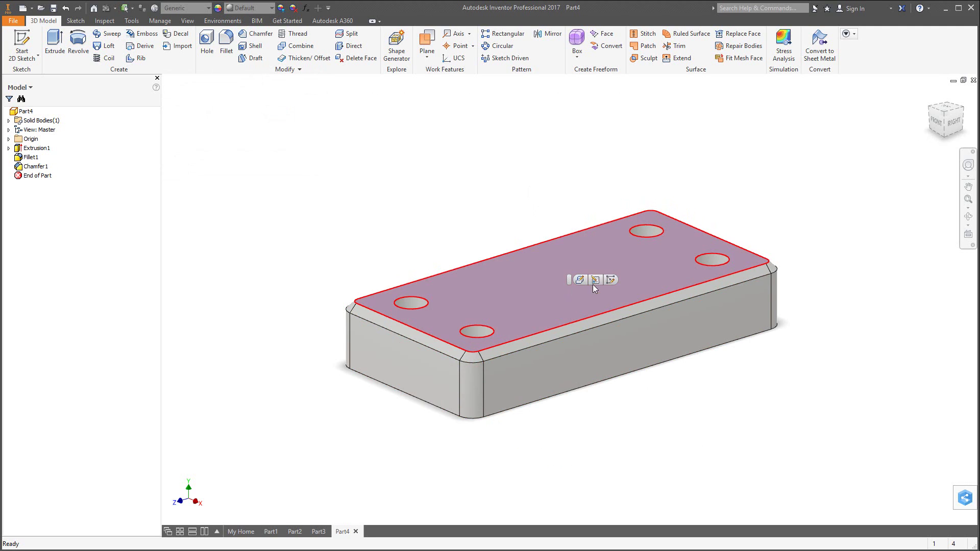
click(611, 282)
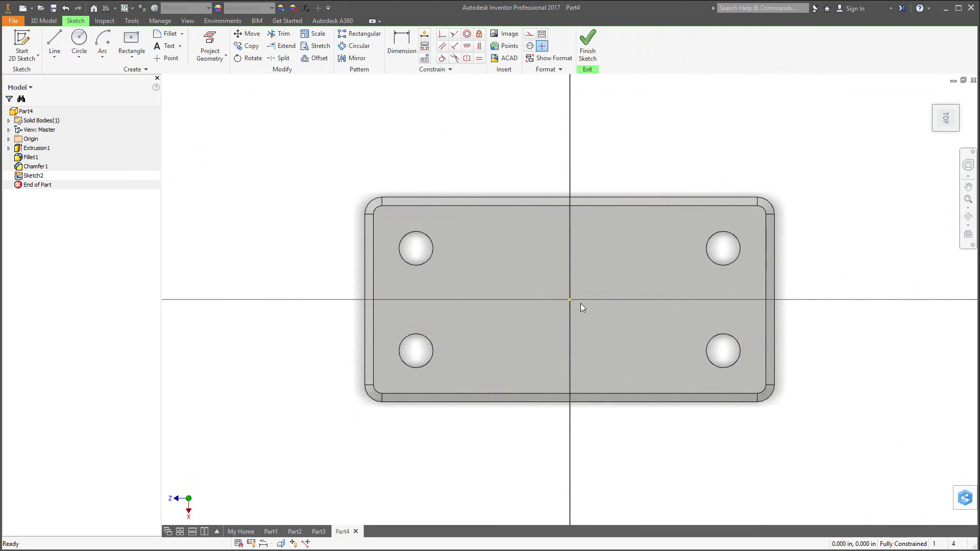
click(79, 41)
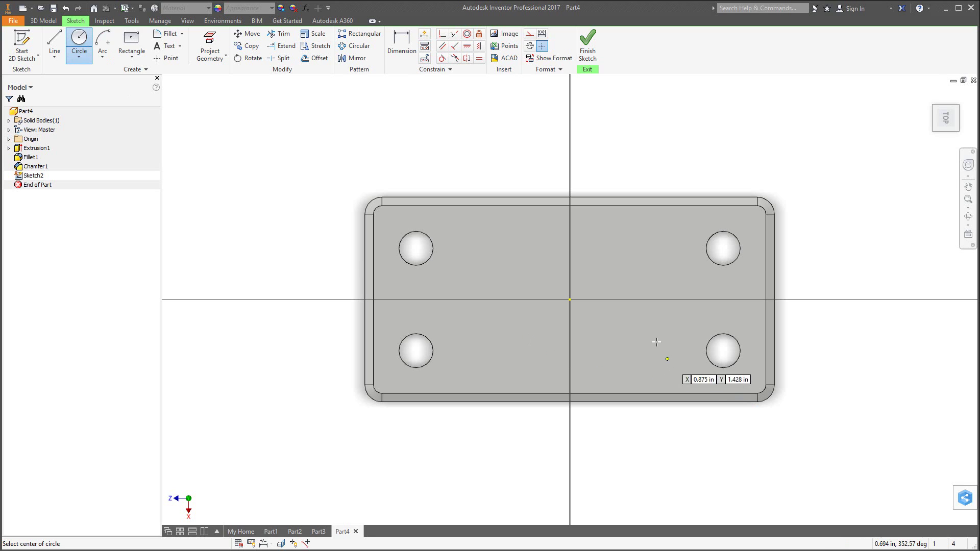
click(570, 300)
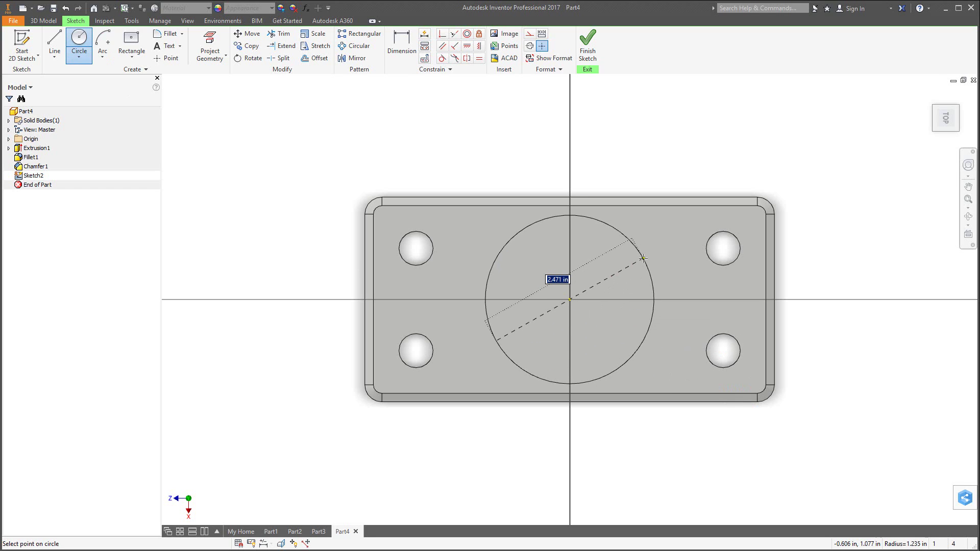
text(2.25)
key(Return)
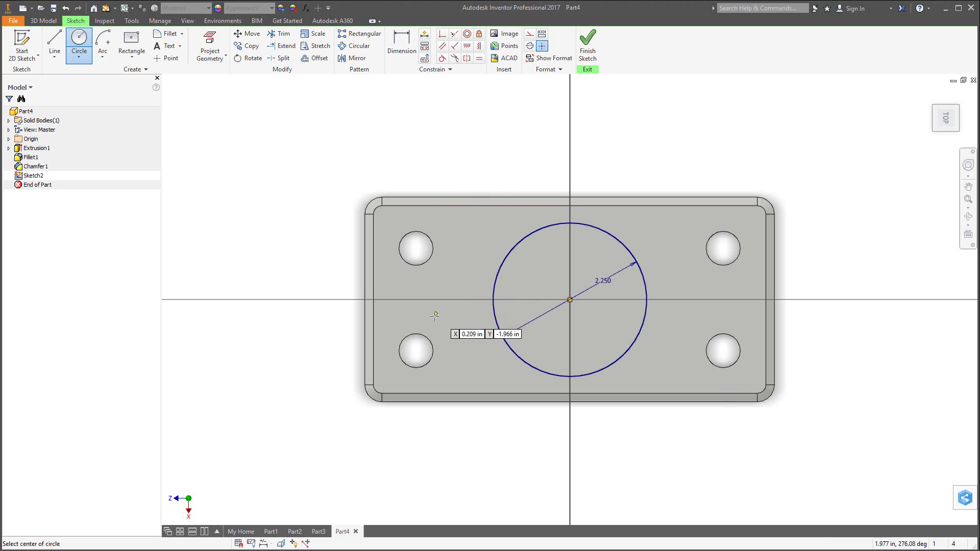
Extrude the 2.25 in circle .75 in upward from the plate's top face to form the central boss.
click(44, 20)
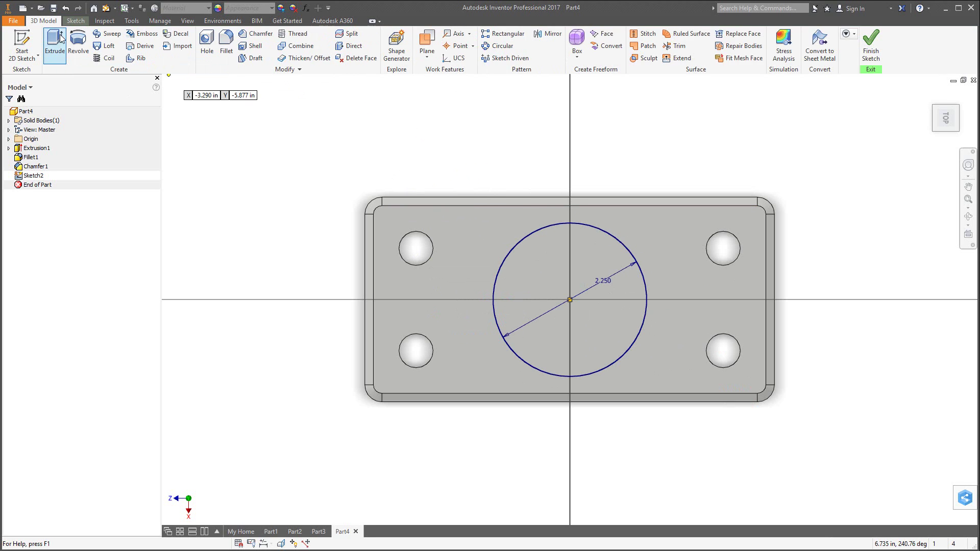
key(F6)
key(e)
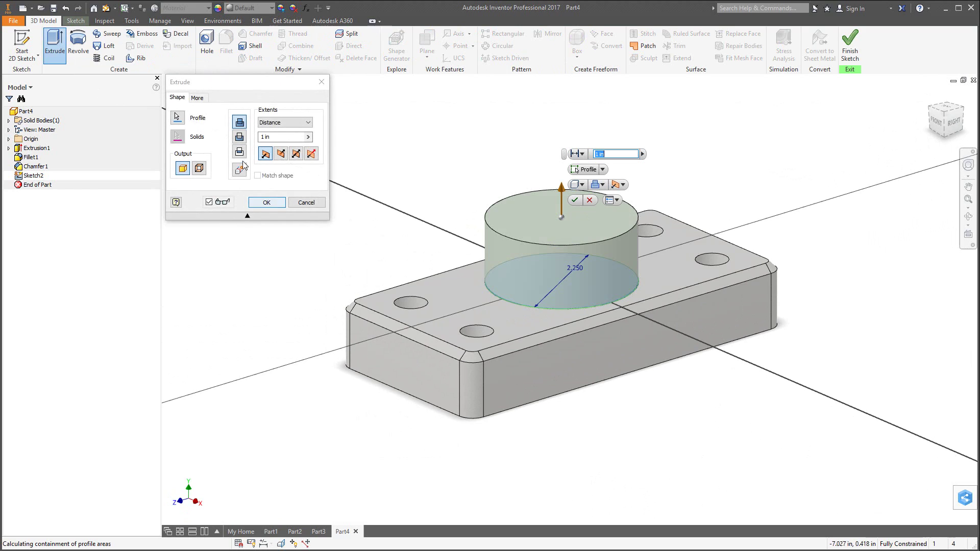
click(275, 138)
drag(275, 139, 254, 139)
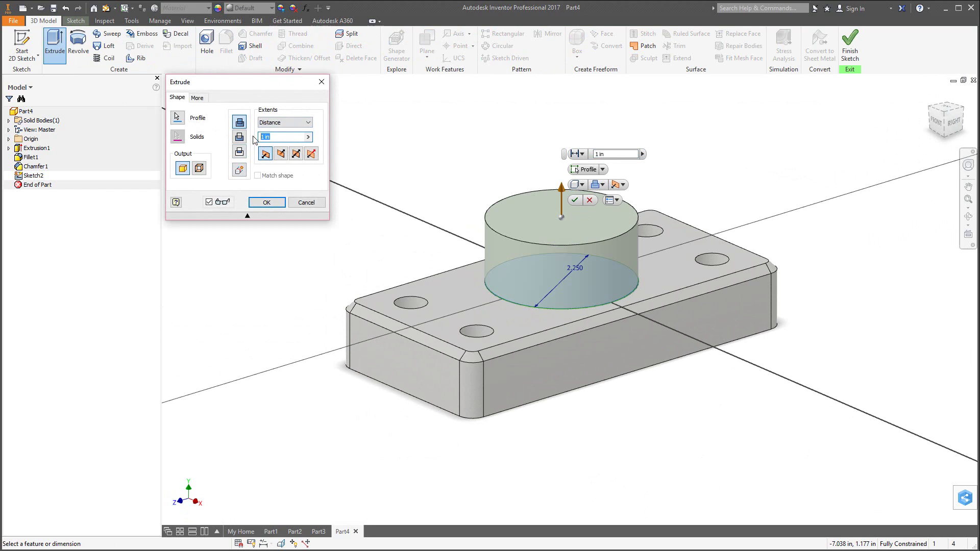
key(Return)
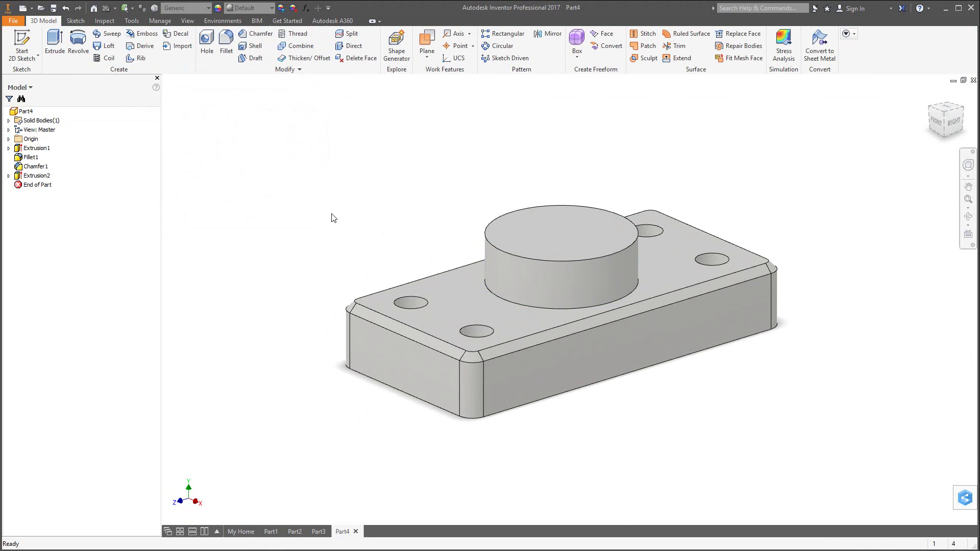
Fillet the edge where the round boss meets the plate's top face with a .25 in radius.
click(226, 42)
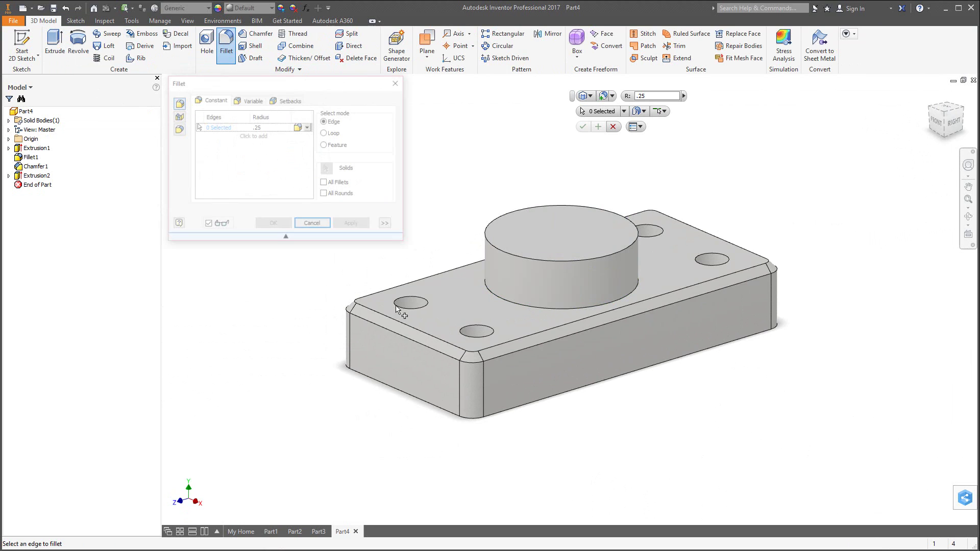
click(501, 310)
click(274, 225)
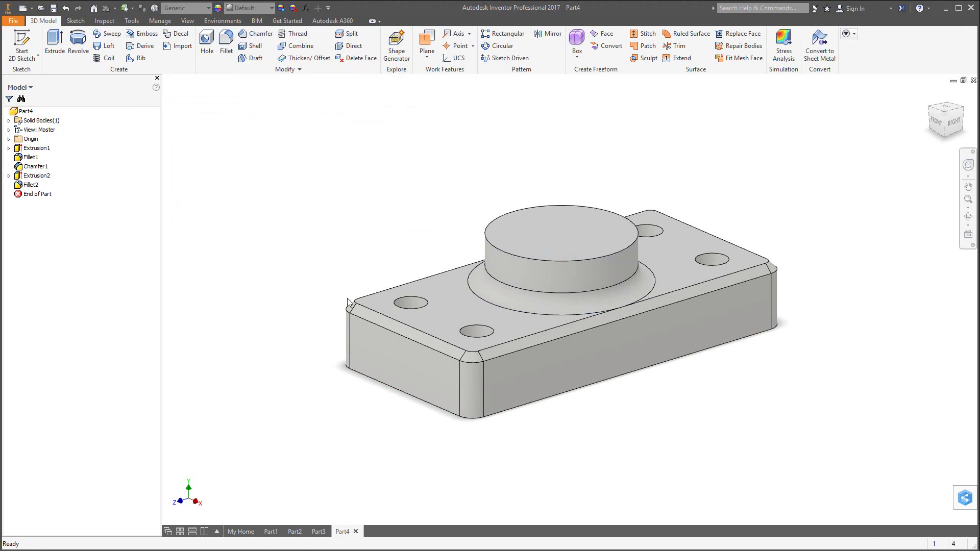
Start a sketch on the boss's top face and draw a 1.25 in diameter circle centered on the origin.
click(581, 240)
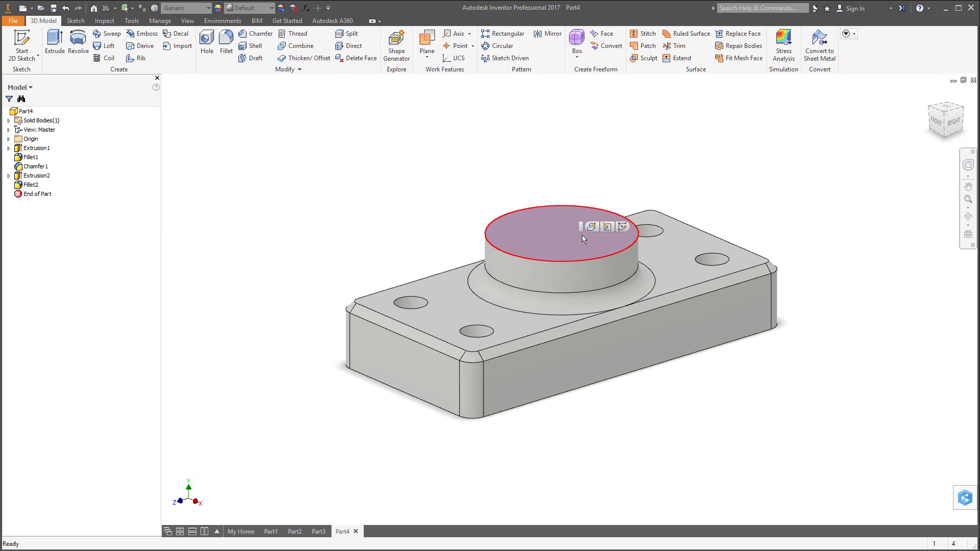
click(619, 230)
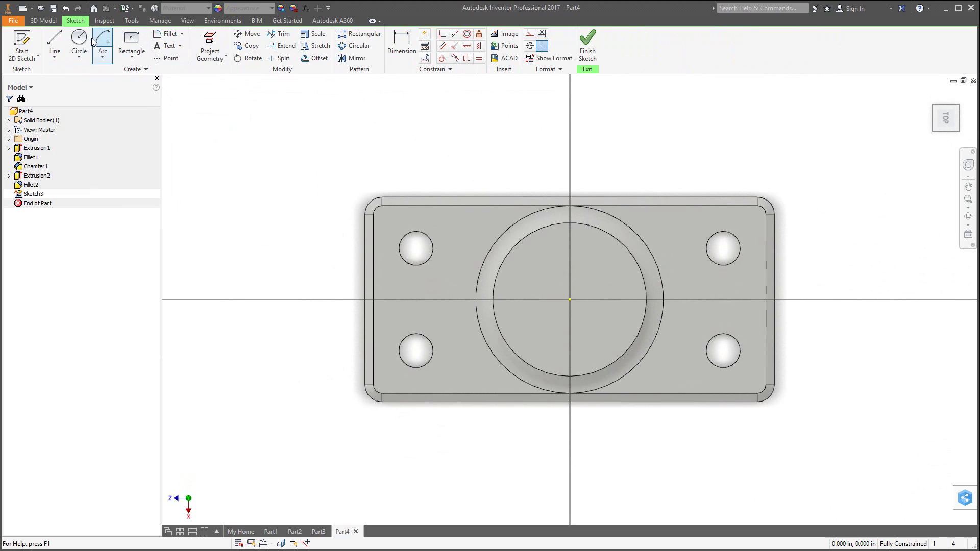
click(79, 42)
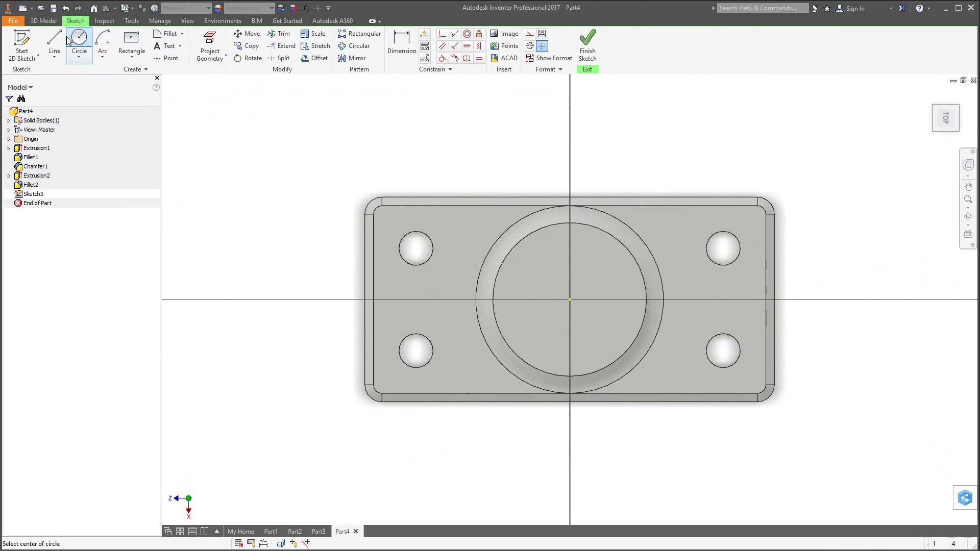
click(569, 300)
text(1.)
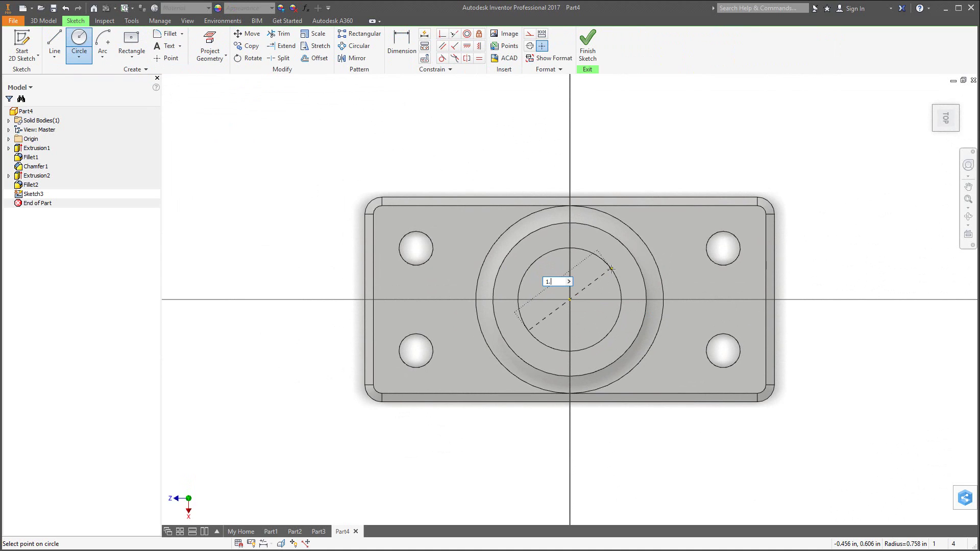
text(25)
key(Return)
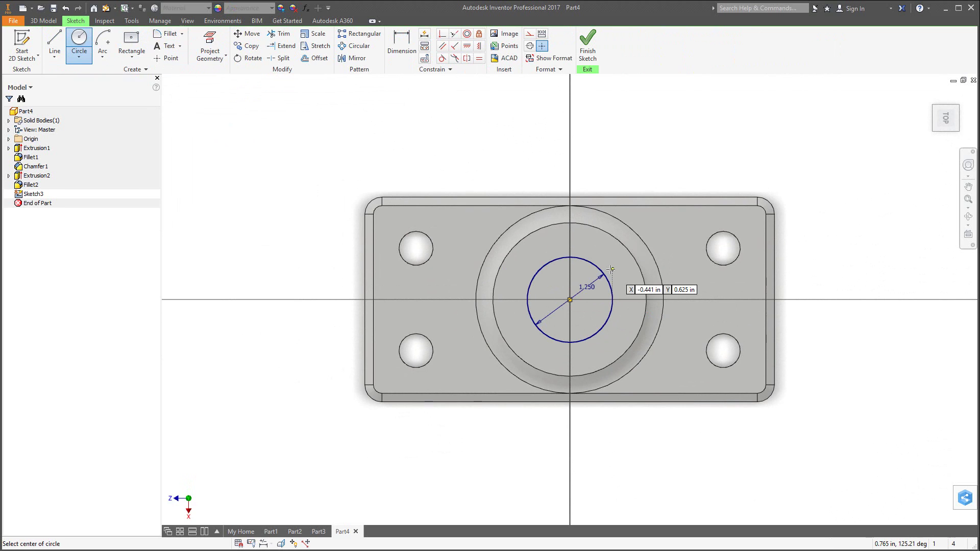
Cut the 1.25 in circle through the boss and base plate with an Extrude cut using the All extent.
click(49, 22)
click(55, 45)
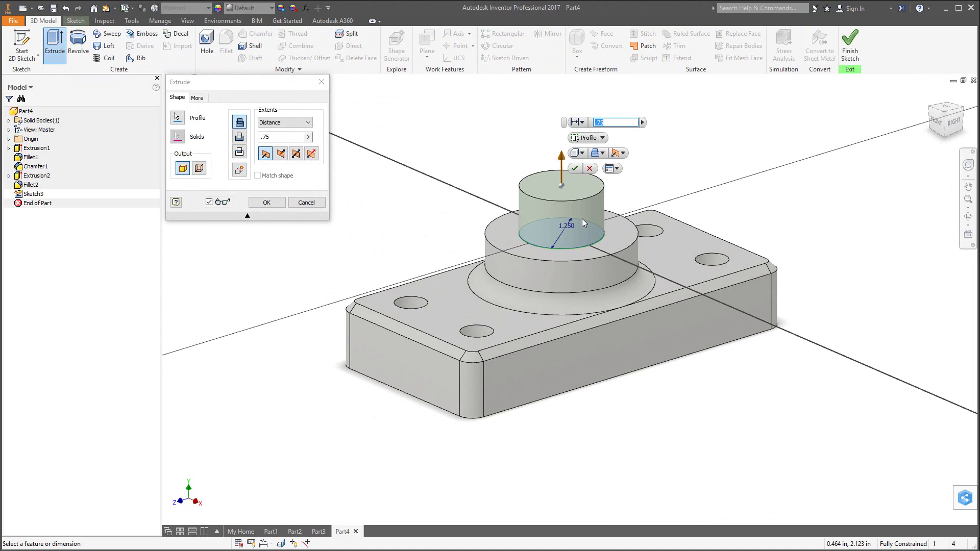
click(239, 137)
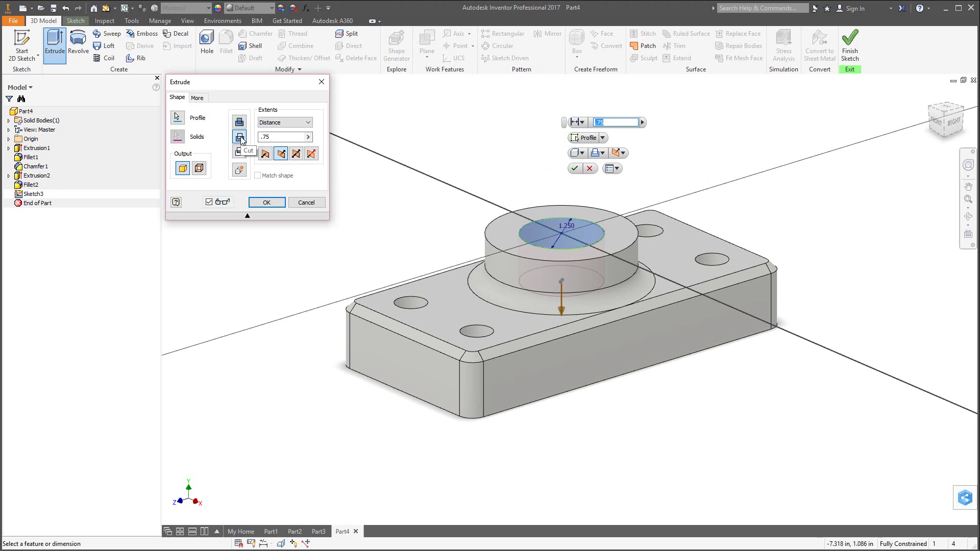
click(285, 124)
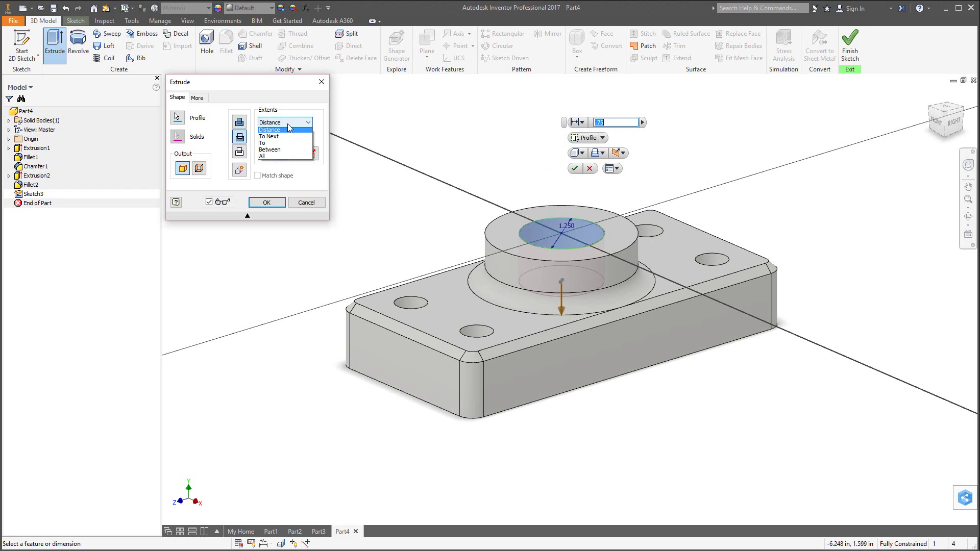
click(274, 158)
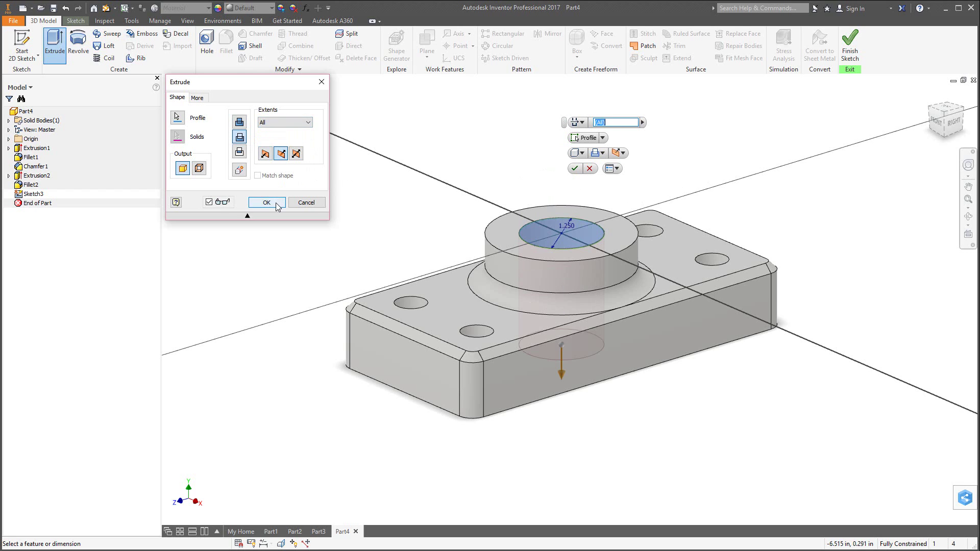
click(266, 202)
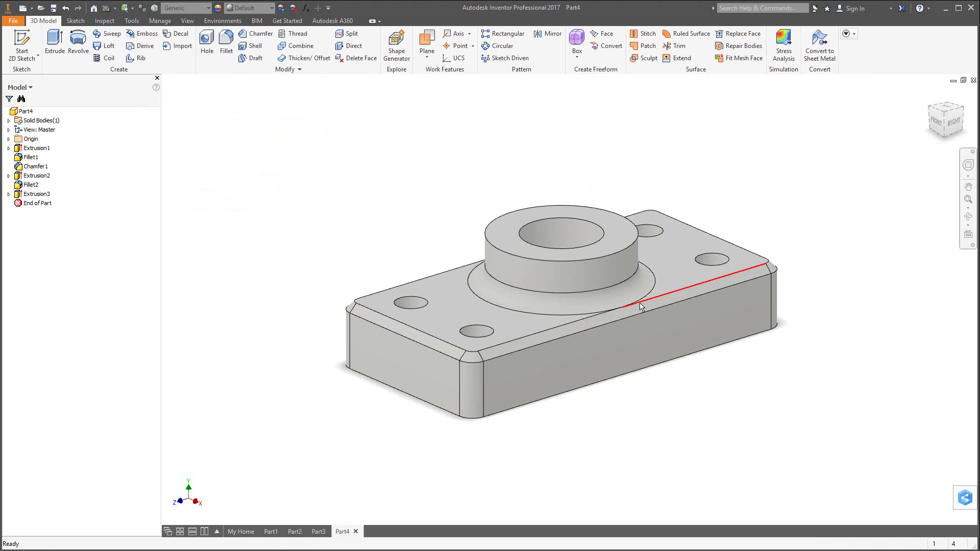
shift+middle_drag(639, 317, 636, 348)
key(F6)
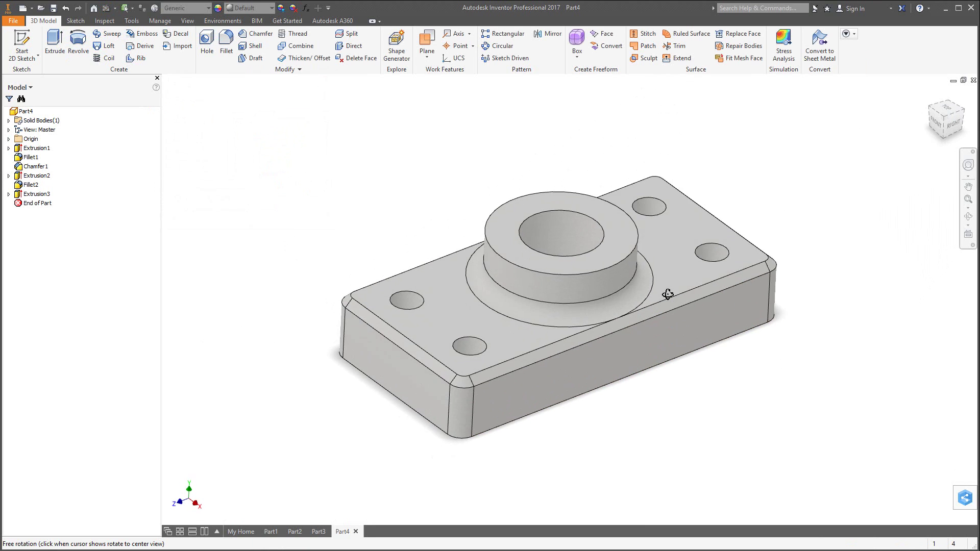